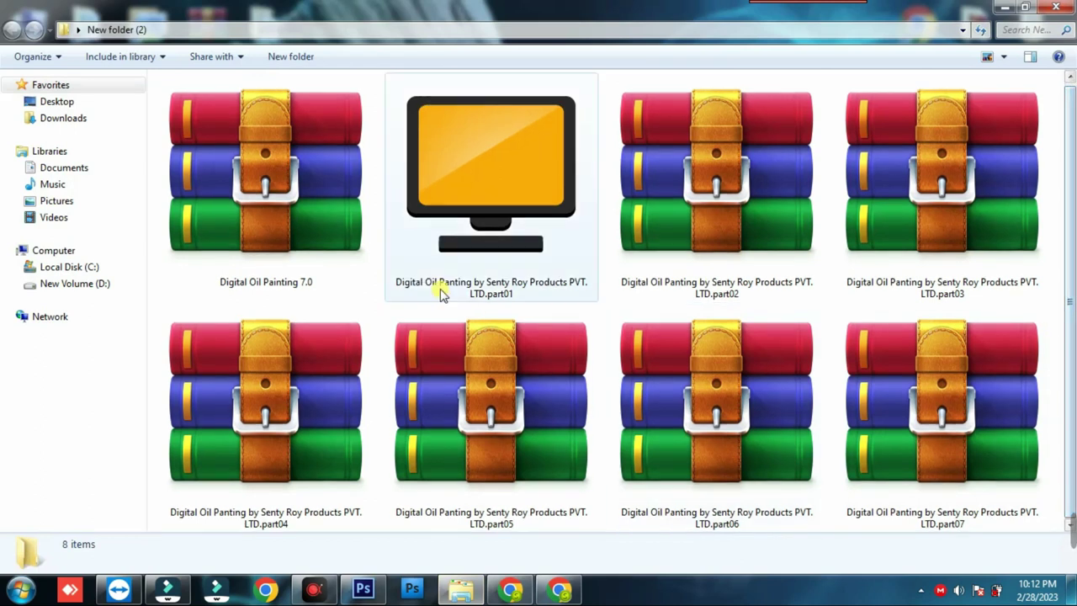
Step: Review the eight Digital Oil Painting installer files in New folder (2), then switch to Photoshop
{"action": "left_click", "coordinate": [294, 204]}
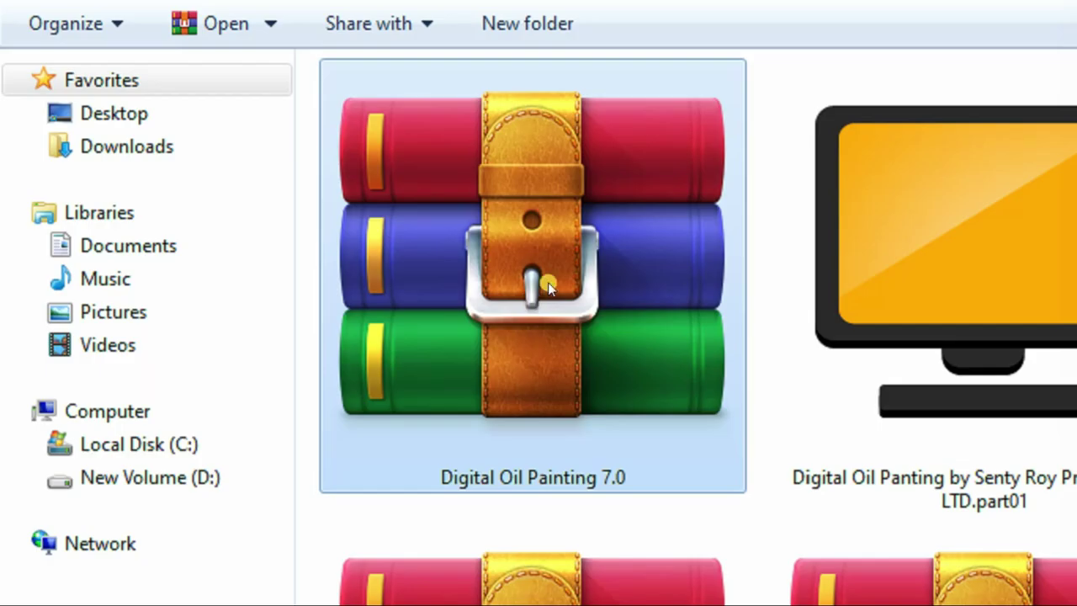
{"action": "left_click_drag", "start_coordinate": [548, 282], "coordinate": [589, 332]}
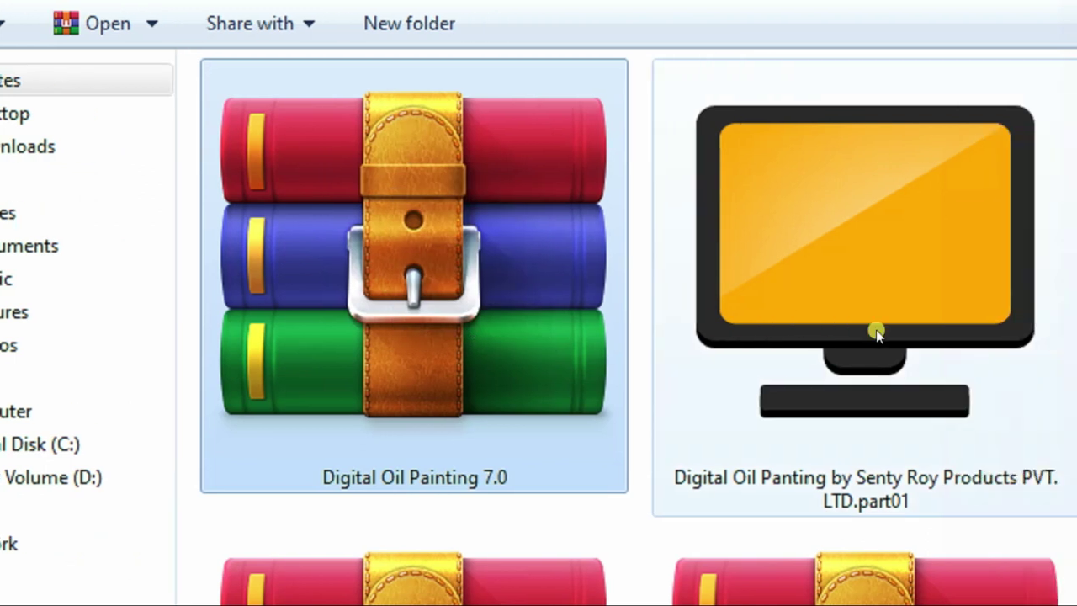
{"action": "left_click", "coordinate": [875, 334]}
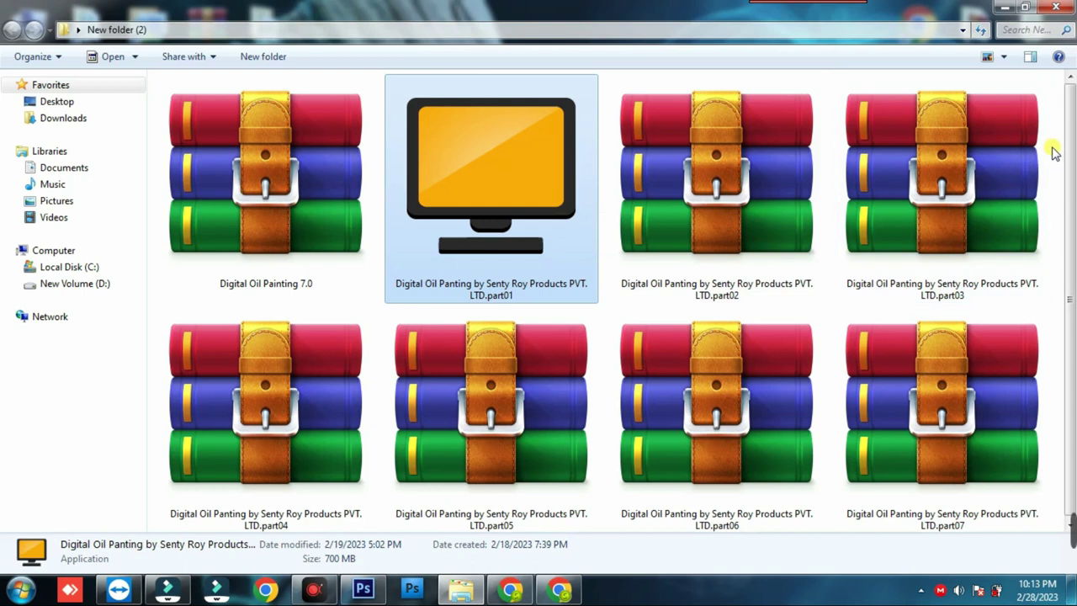
{"action": "mouse_move", "coordinate": [1062, 145]}
{"action": "left_mouse_down"}
{"action": "mouse_move", "coordinate": [648, 264]}
{"action": "mouse_move", "coordinate": [368, 450]}
{"action": "mouse_move", "coordinate": [328, 453]}
{"action": "left_mouse_up"}
{"action": "left_click", "coordinate": [607, 320]}
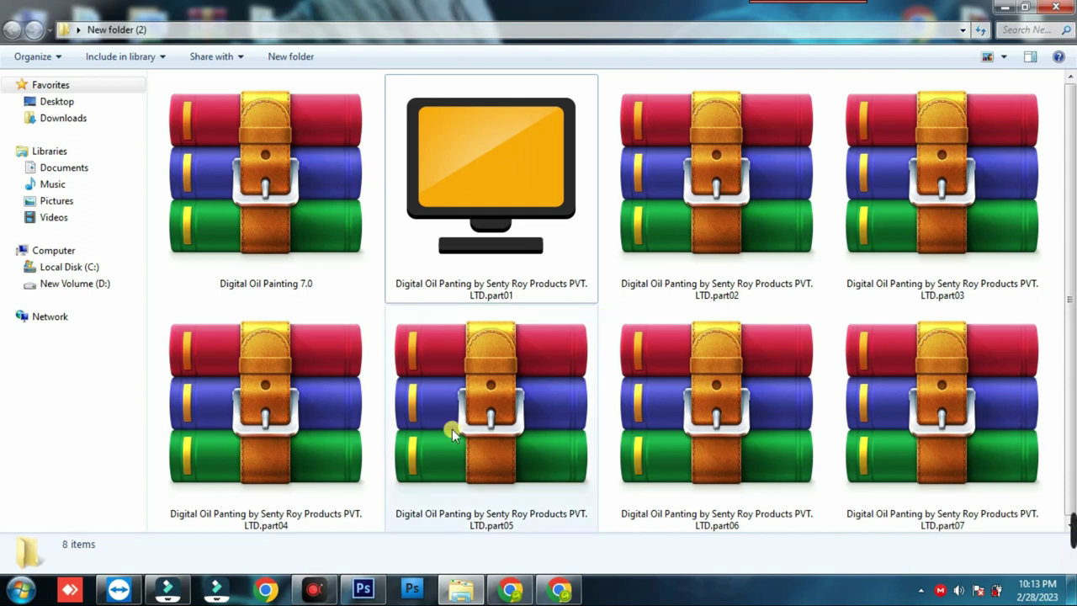
{"action": "left_click", "coordinate": [363, 589]}
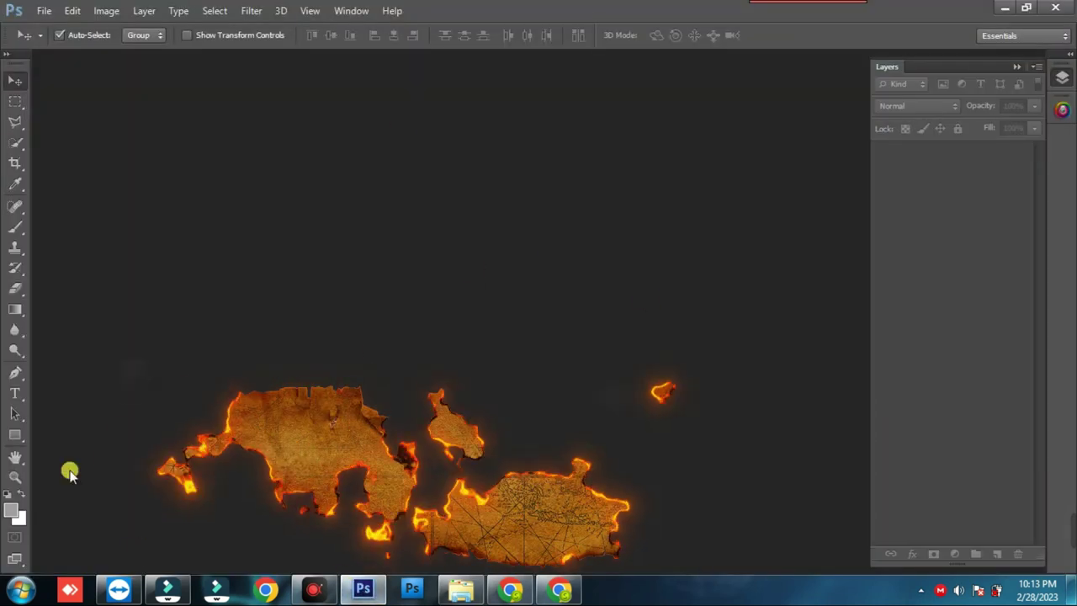
Step: Close the Digital Oil Painting panel group, show the Layers panel, and list the installed Extensions
{"action": "left_click", "coordinate": [1061, 110]}
{"action": "right_click", "coordinate": [1035, 68]}
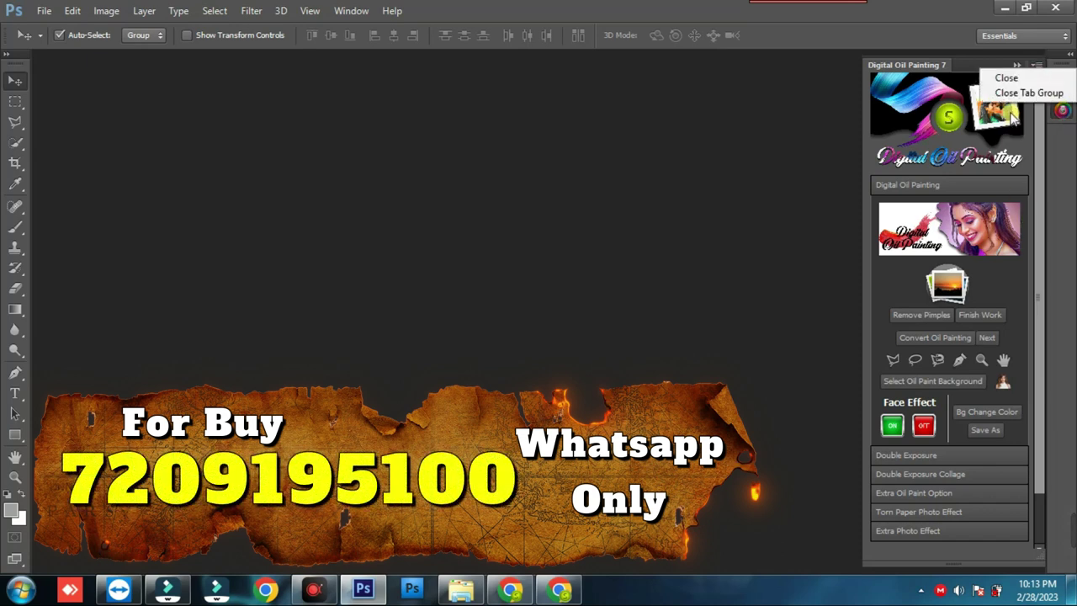
{"action": "left_click", "coordinate": [1013, 94]}
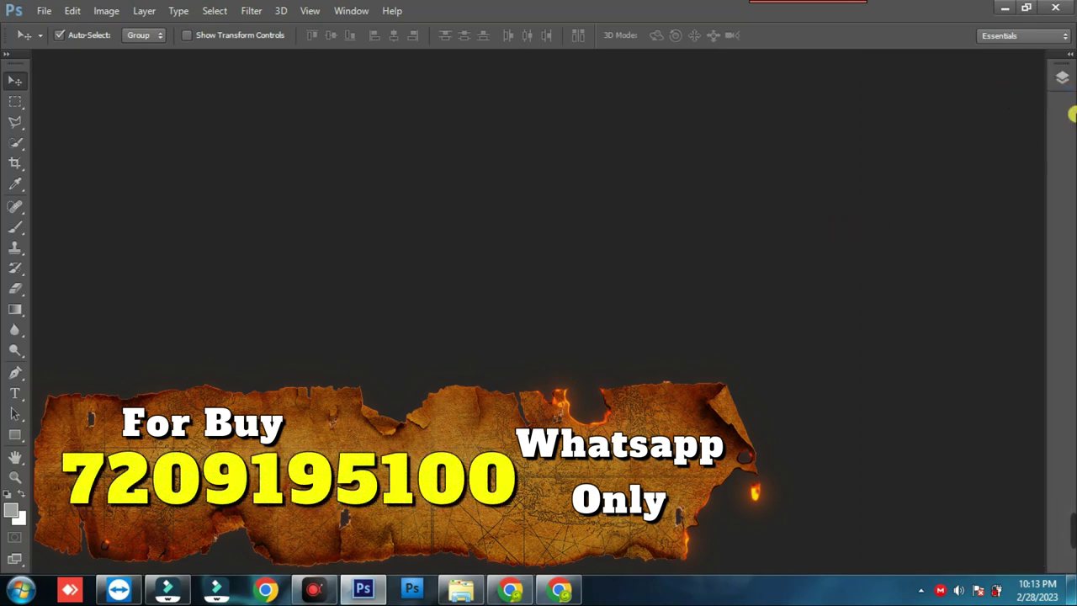
{"action": "left_click", "coordinate": [1063, 78]}
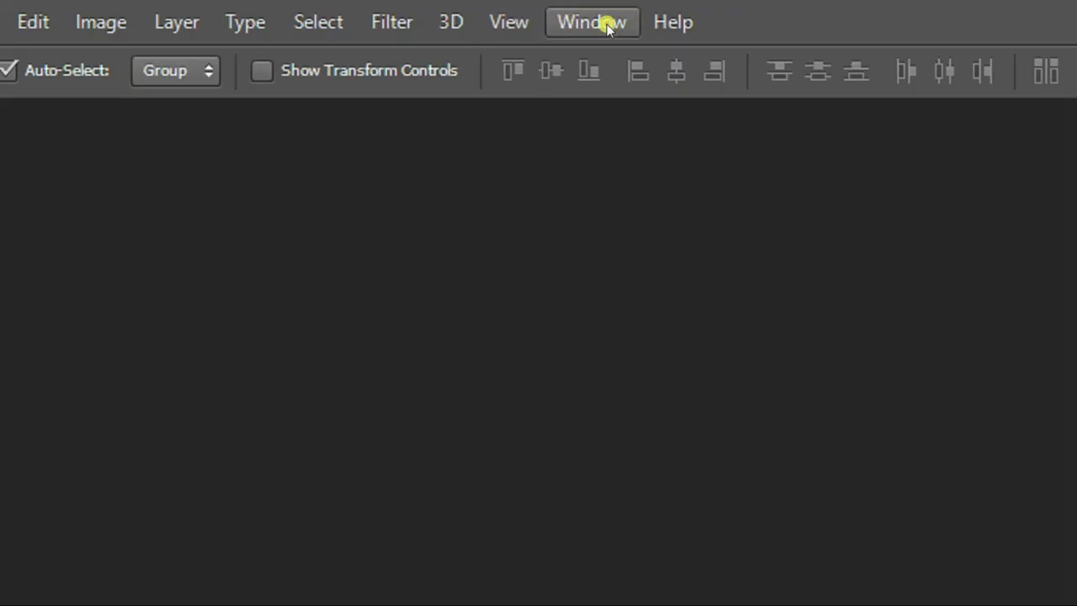
{"action": "left_click", "coordinate": [597, 21]}
{"action": "mouse_move", "coordinate": [488, 132]}
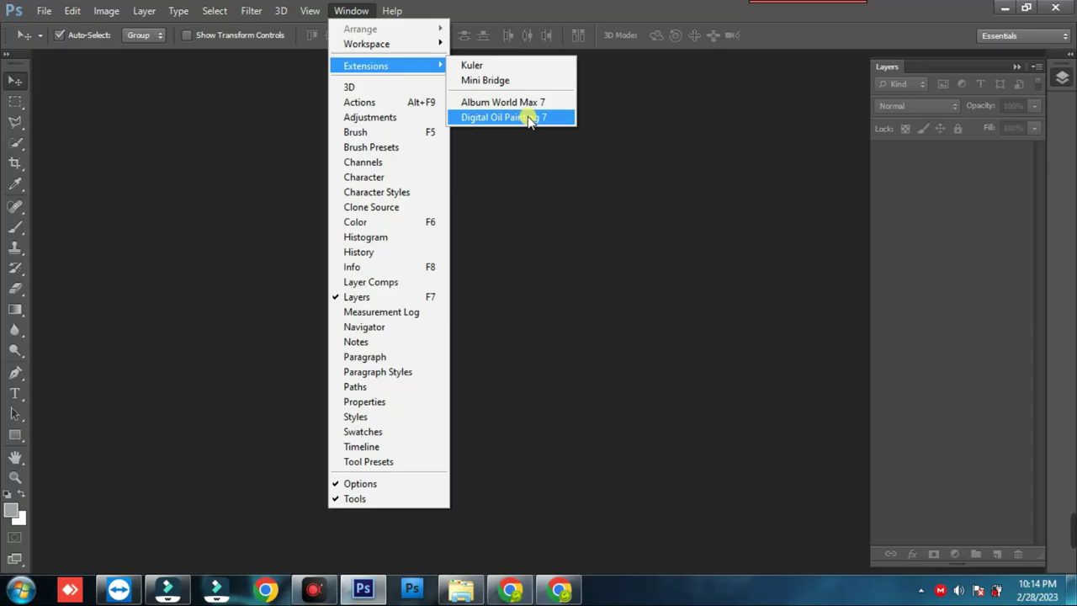
Step: Open the Digital Oil Painting 7 extension panel from the Extensions list
{"action": "left_click", "coordinate": [530, 119]}
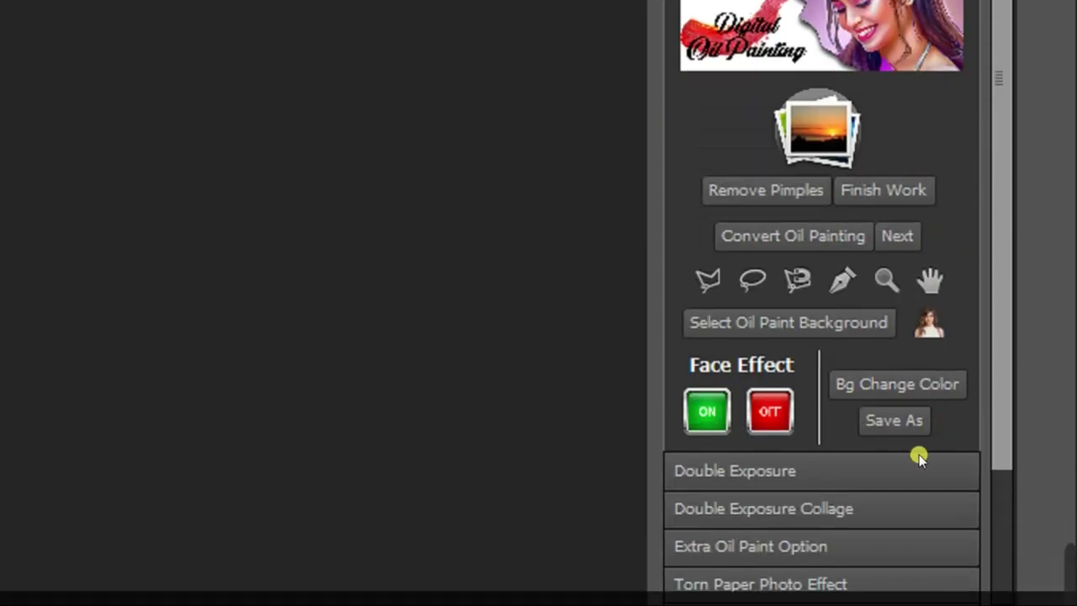
{"action": "mouse_move", "coordinate": [730, 367]}
{"action": "left_mouse_down"}
{"action": "mouse_move", "coordinate": [917, 356]}
{"action": "mouse_move", "coordinate": [841, 400]}
{"action": "left_mouse_up"}
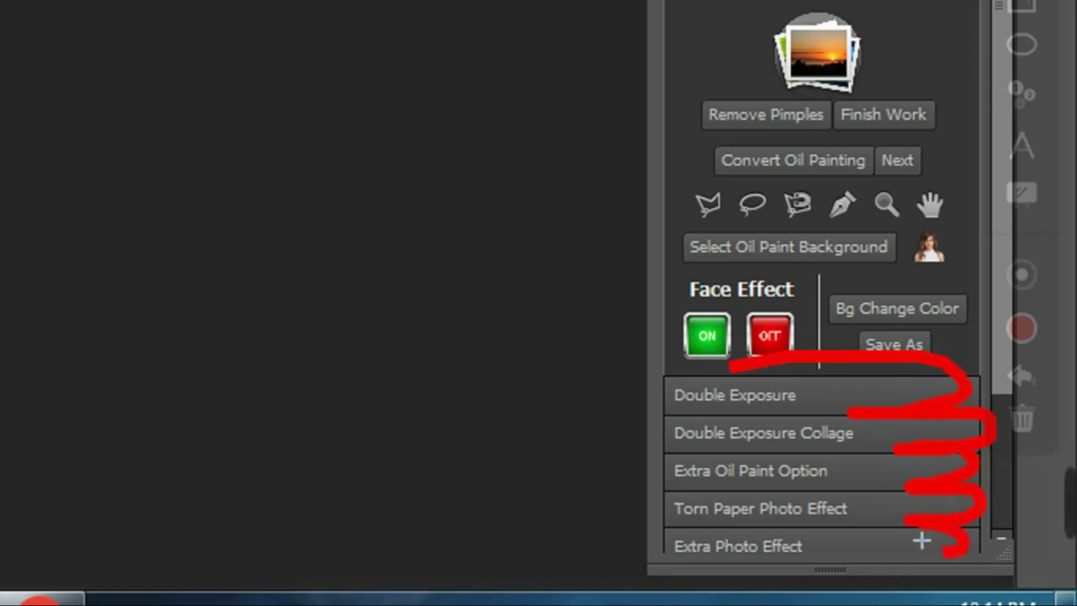
{"action": "mouse_move", "coordinate": [869, 544]}
{"action": "left_mouse_down"}
{"action": "mouse_move", "coordinate": [620, 553]}
{"action": "mouse_move", "coordinate": [654, 392]}
{"action": "left_mouse_up"}
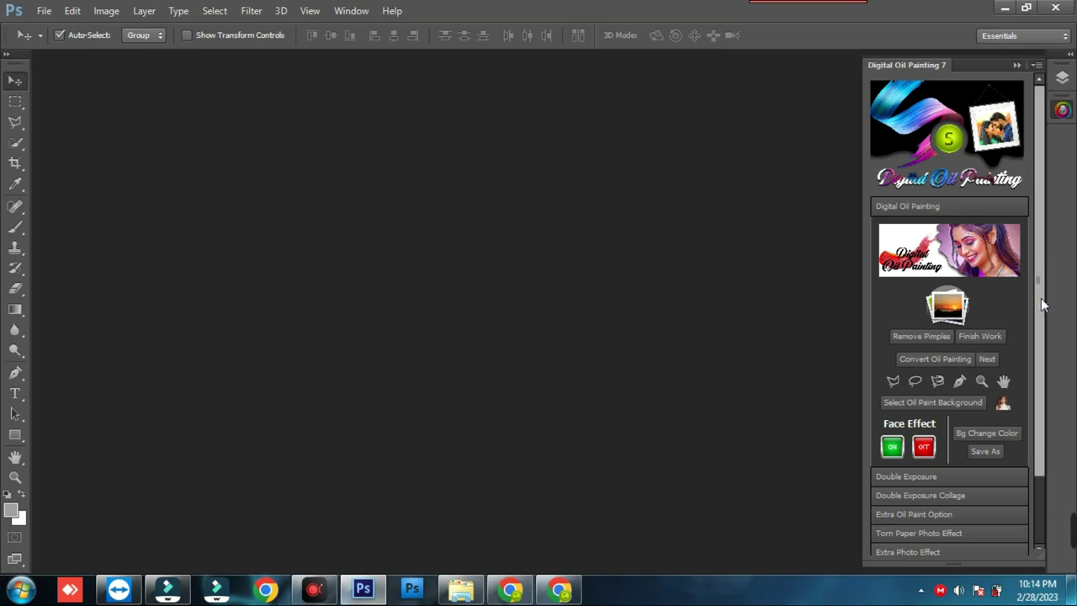
{"action": "left_click_drag", "start_coordinate": [1040, 298], "coordinate": [1046, 351]}
Step: Browse the Double Exposure, Collage, Extra Oil Paint, Torn Paper and Extra Photo Effect sections, then minimize Photoshop
{"action": "left_click", "coordinate": [915, 431]}
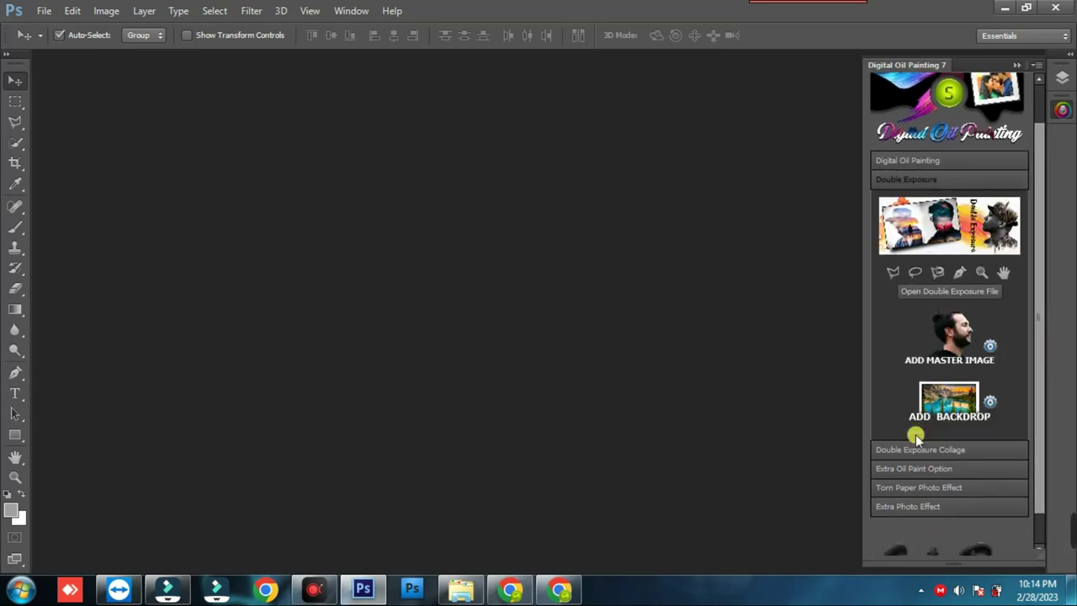
{"action": "left_click", "coordinate": [915, 449]}
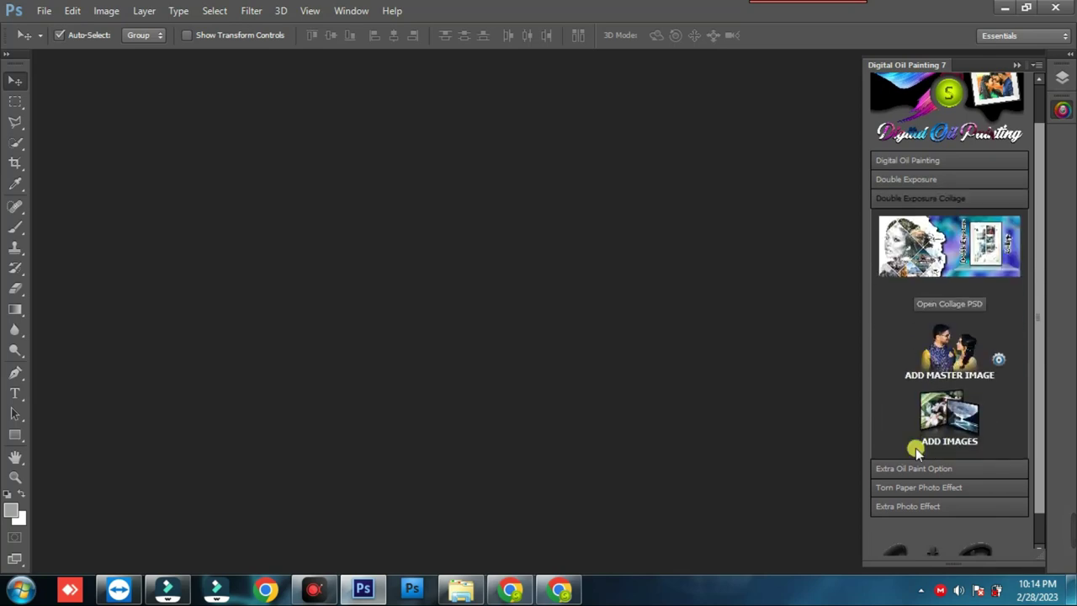
{"action": "left_click", "coordinate": [911, 465]}
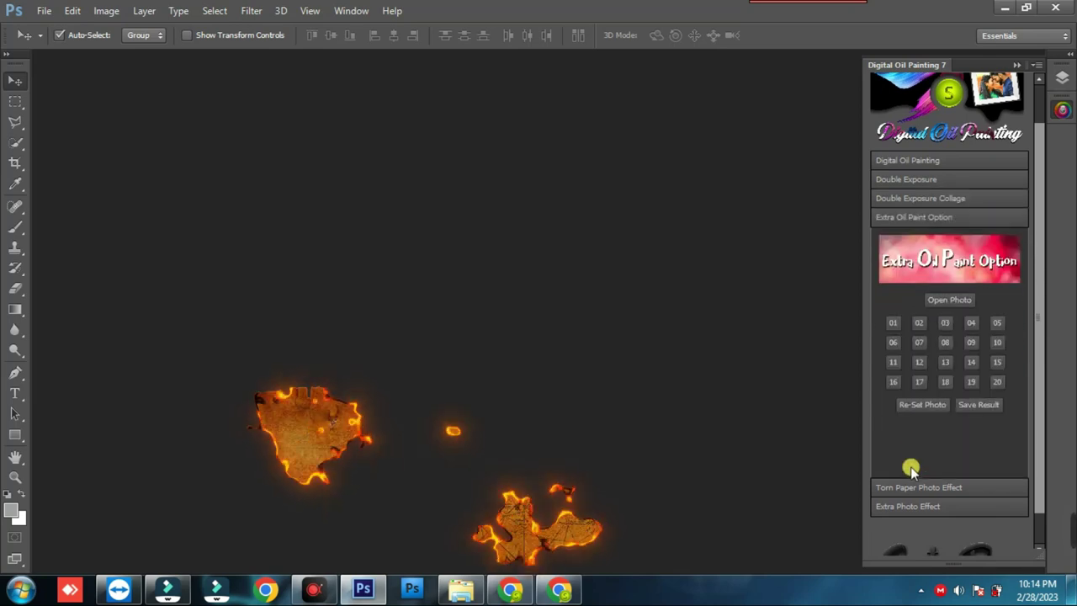
{"action": "left_click", "coordinate": [910, 485]}
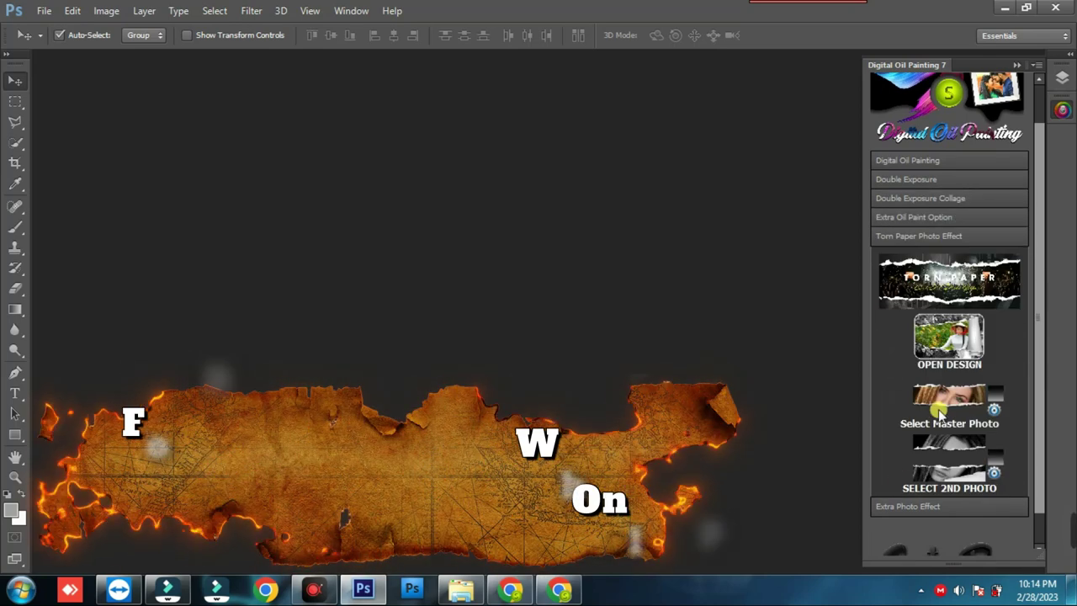
{"action": "left_click", "coordinate": [916, 507]}
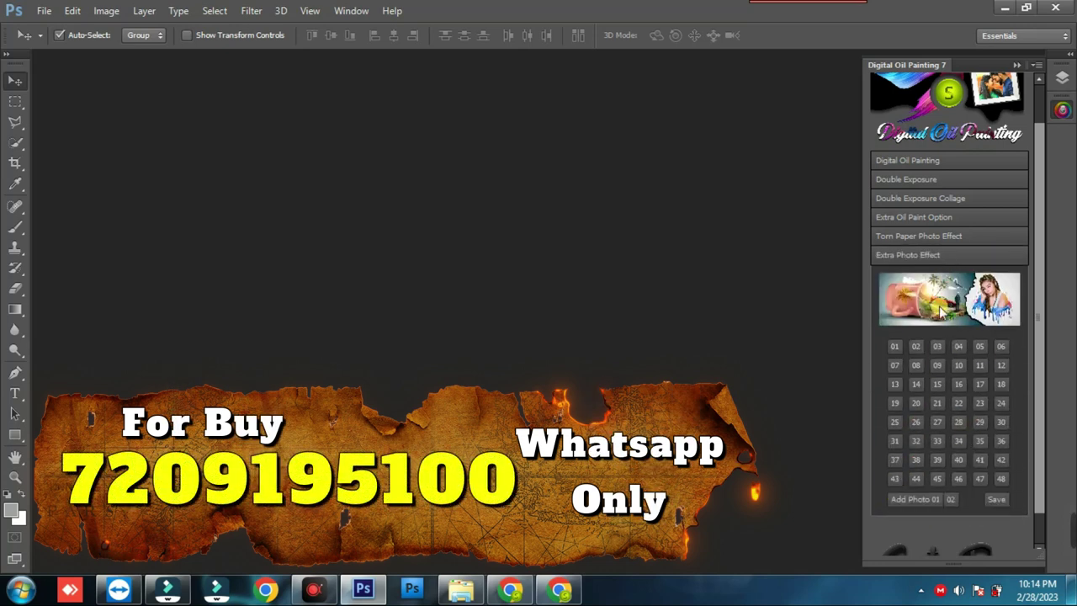
{"action": "left_click", "coordinate": [964, 160]}
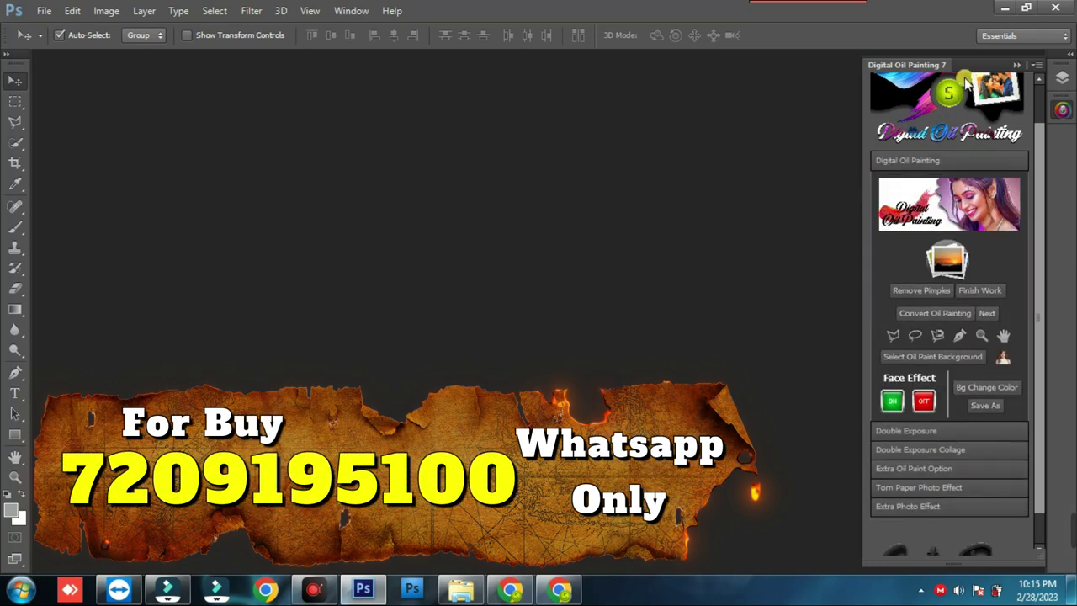
{"action": "left_click", "coordinate": [1003, 8]}
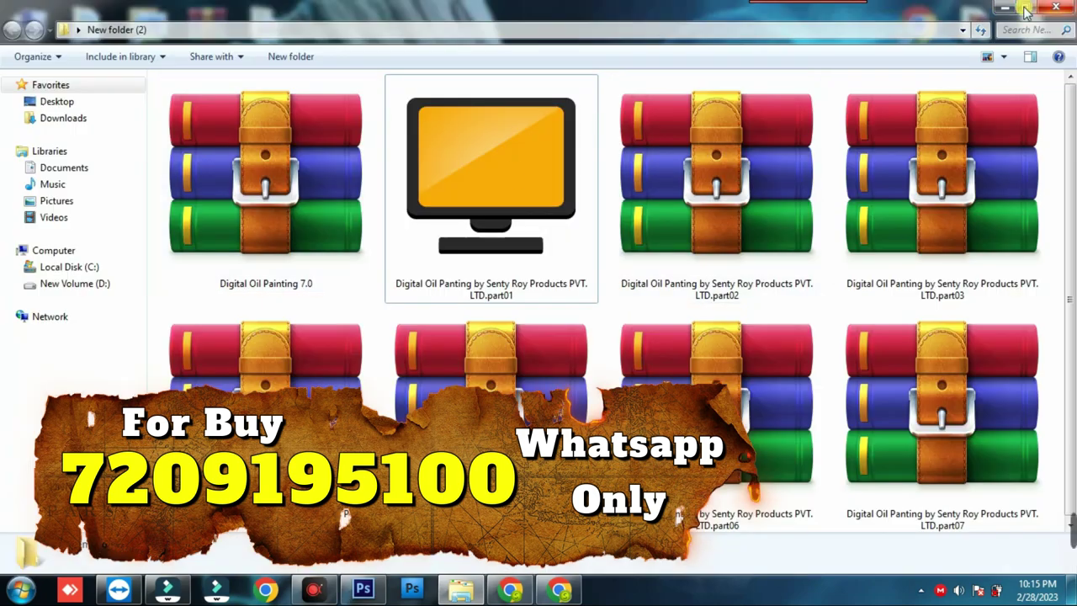
Step: Open the Digital Oil Painting plugin folder on New Volume (D:)
{"action": "left_click", "coordinate": [1006, 12]}
{"action": "double_click", "coordinate": [28, 30]}
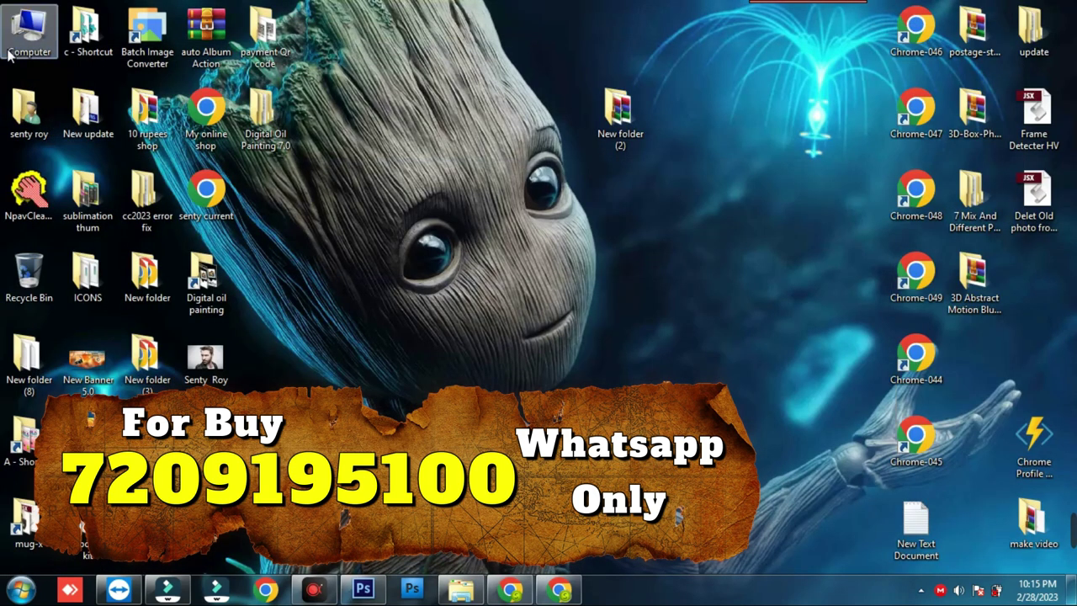
{"action": "double_click", "coordinate": [476, 128]}
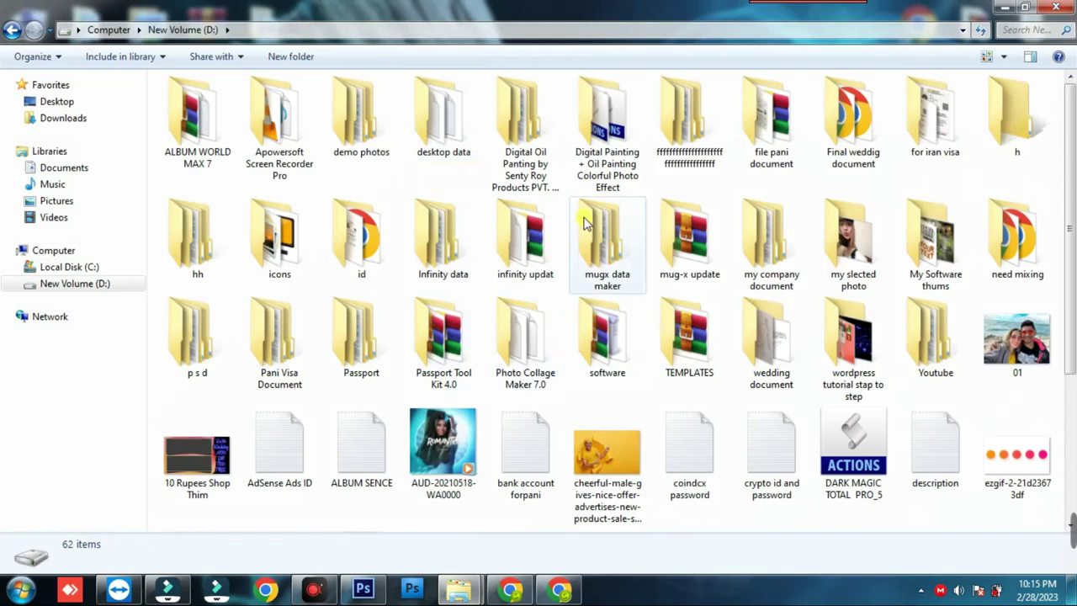
{"action": "left_click", "coordinate": [526, 135]}
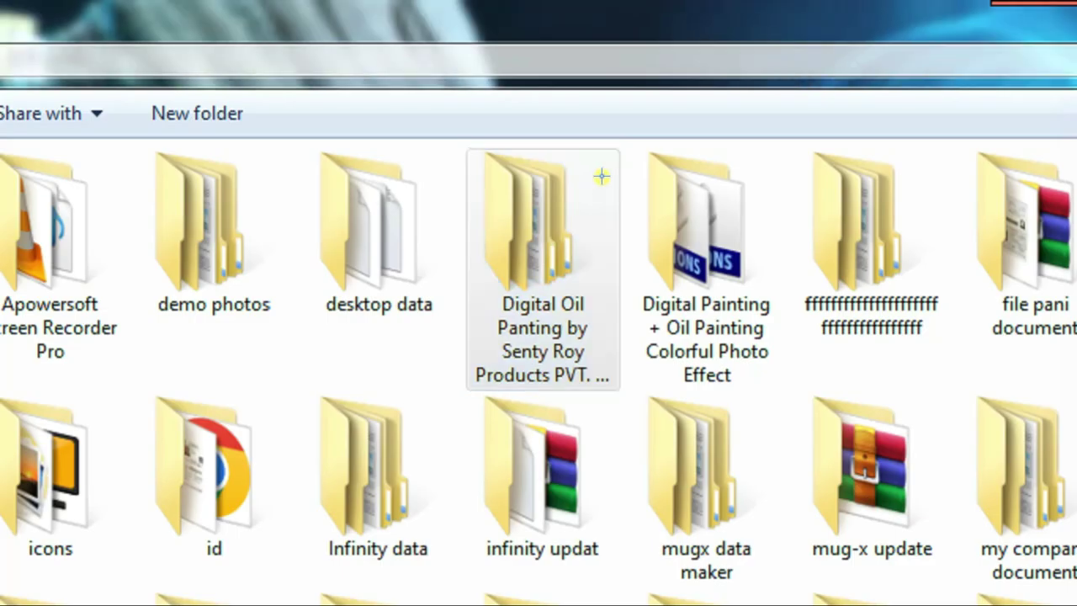
{"action": "left_click_drag", "start_coordinate": [564, 96], "coordinate": [559, 188]}
{"action": "left_click_drag", "start_coordinate": [612, 376], "coordinate": [603, 209]}
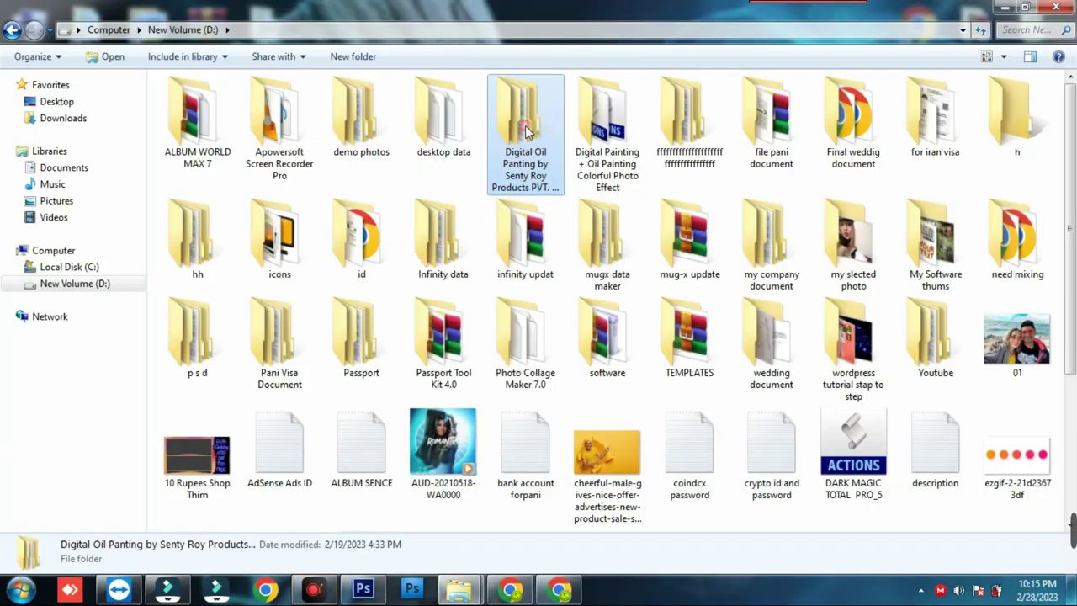
{"action": "double_click", "coordinate": [525, 130]}
Step: Select and inspect the Your Photo and Save Result subfolders
{"action": "left_click_drag", "start_coordinate": [531, 389], "coordinate": [282, 183]}
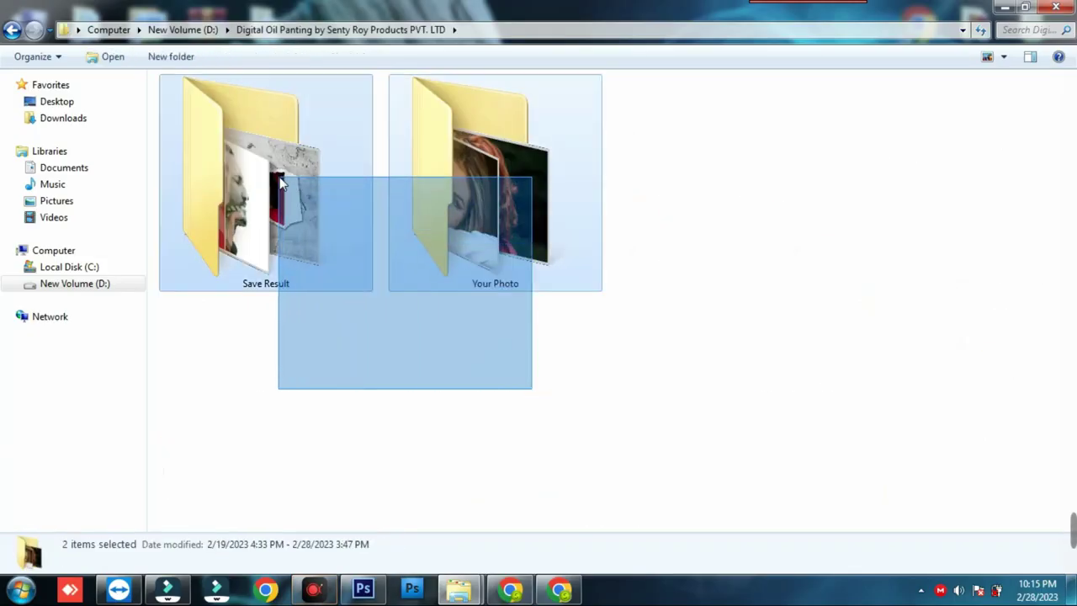
{"action": "left_click", "coordinate": [476, 340]}
{"action": "left_click", "coordinate": [561, 218]}
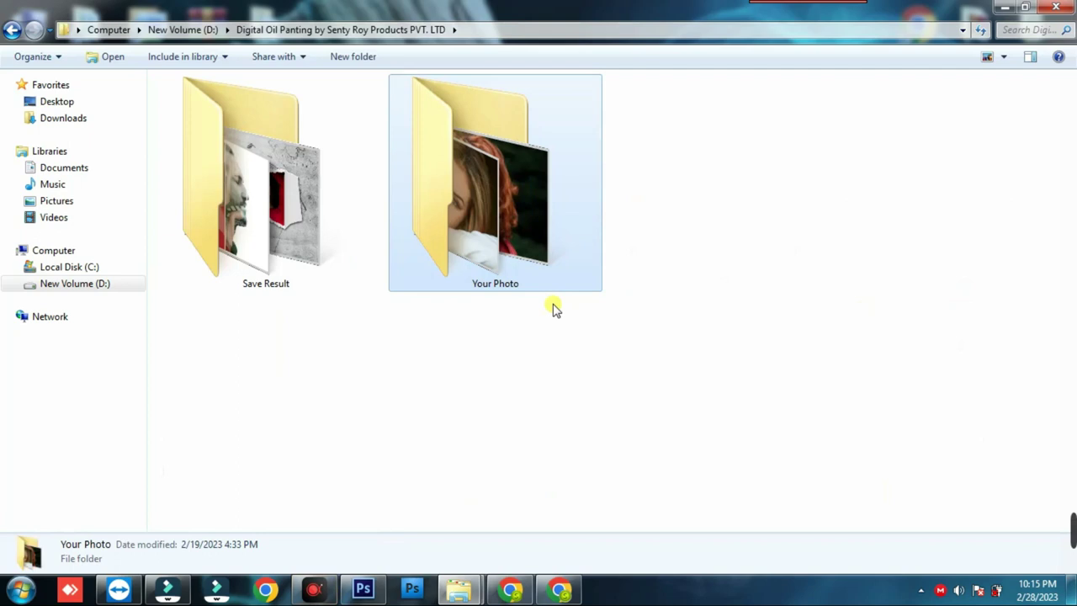
{"action": "left_click_drag", "start_coordinate": [486, 365], "coordinate": [546, 223]}
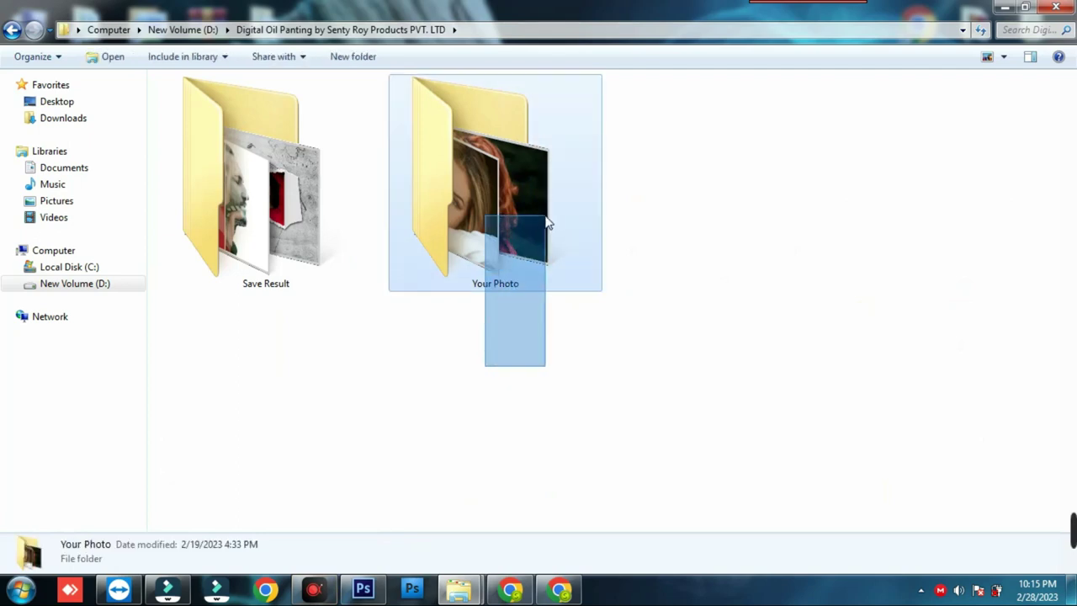
{"action": "left_click_drag", "start_coordinate": [363, 353], "coordinate": [211, 198]}
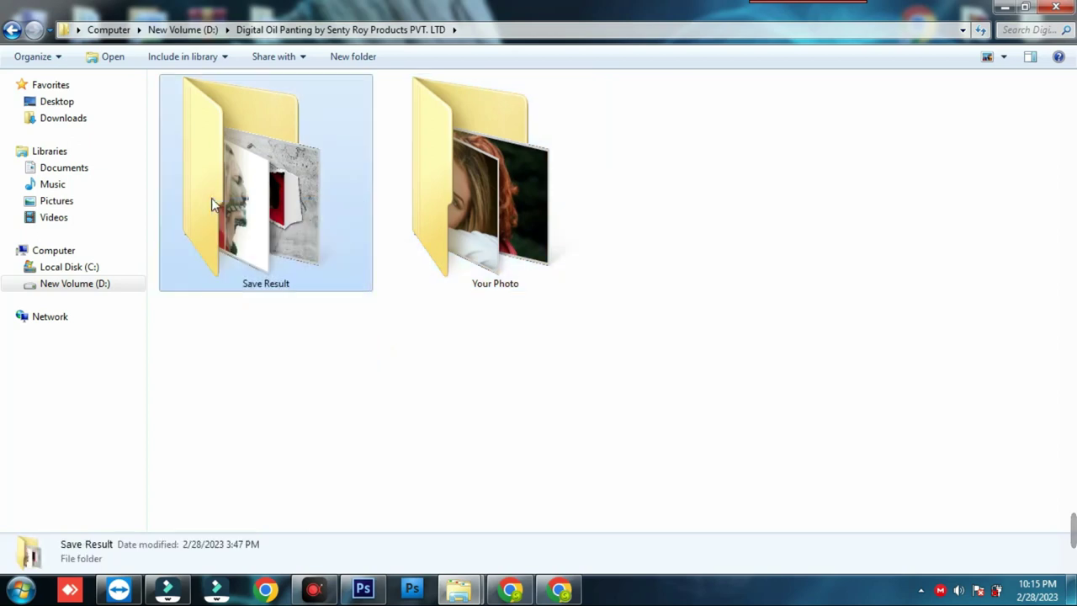
{"action": "left_click_drag", "start_coordinate": [318, 358], "coordinate": [219, 180]}
Step: Delete the five result images in Save Result to the Recycle Bin
{"action": "double_click", "coordinate": [259, 242]}
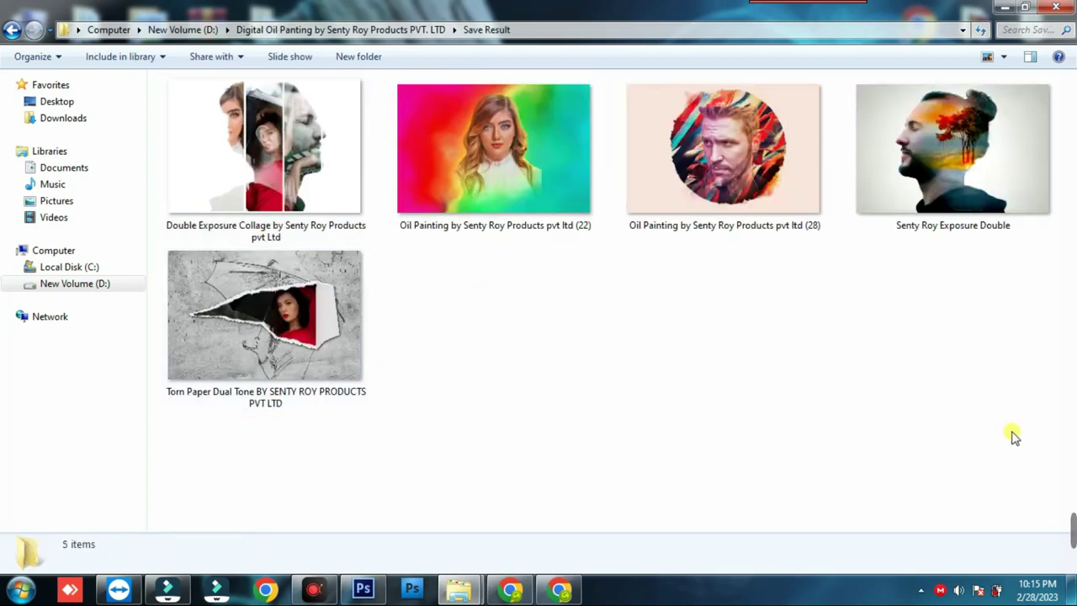
{"action": "left_click_drag", "start_coordinate": [1013, 436], "coordinate": [267, 81]}
{"action": "key", "text": "Delete"}
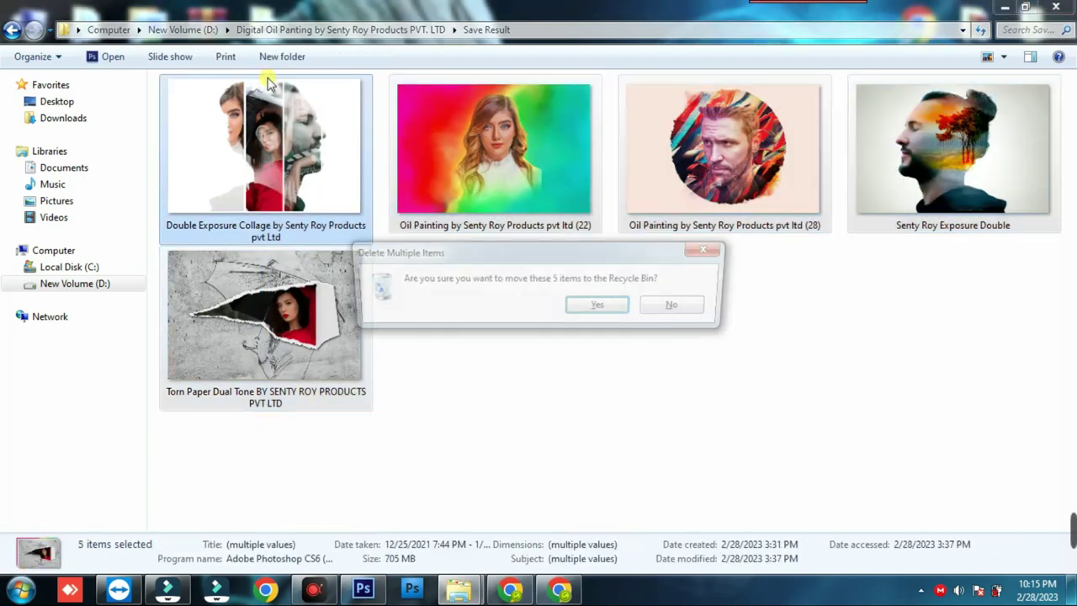
{"action": "key", "text": "Return"}
Step: Select all 11 demo photos in Your Photo, then minimize the Explorer window
{"action": "left_click", "coordinate": [12, 30]}
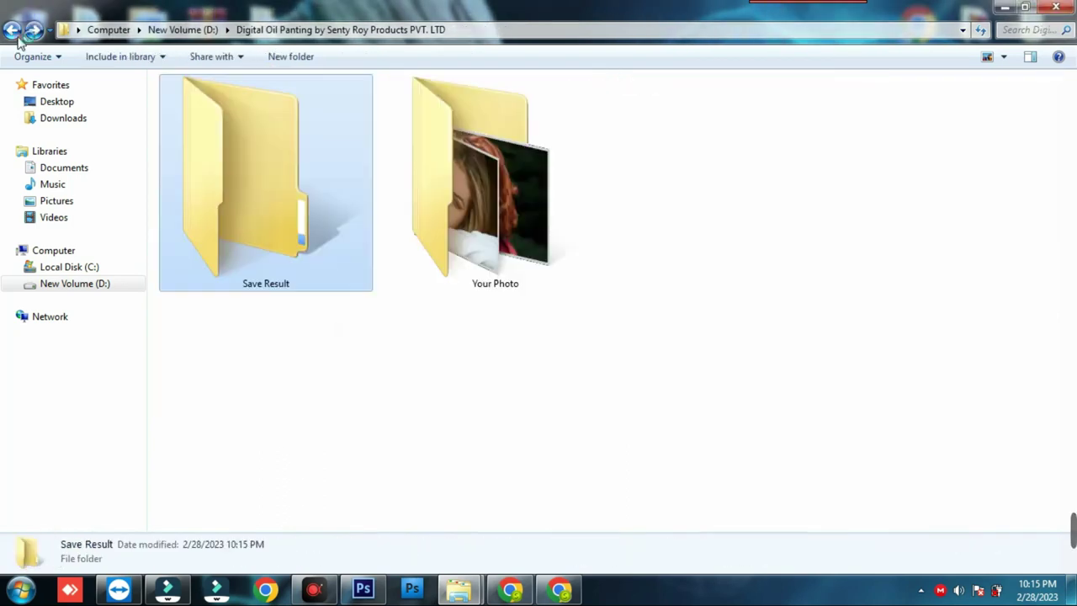
{"action": "double_click", "coordinate": [477, 227]}
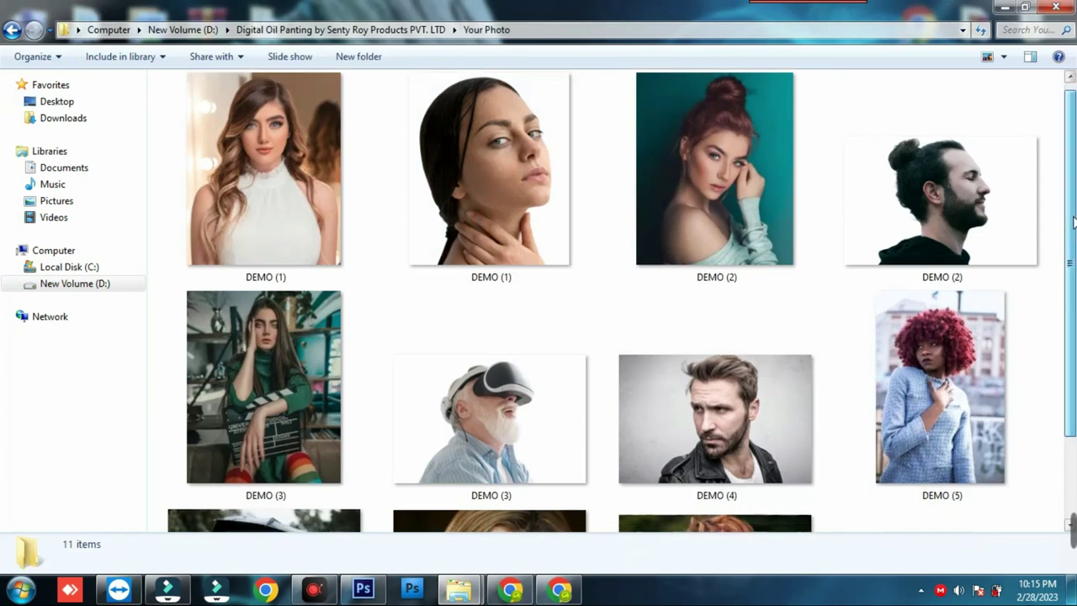
{"action": "scroll", "coordinate": [1072, 220], "scroll_direction": "down", "scroll_amount": 3}
{"action": "left_click_drag", "start_coordinate": [1000, 502], "coordinate": [162, 6]}
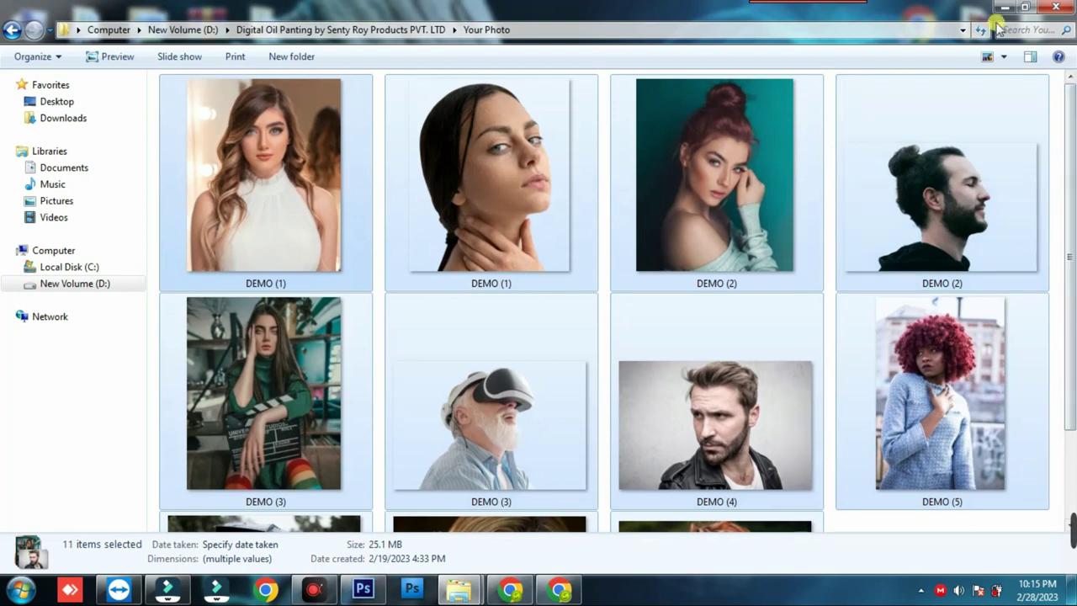
{"action": "left_click", "coordinate": [1004, 7]}
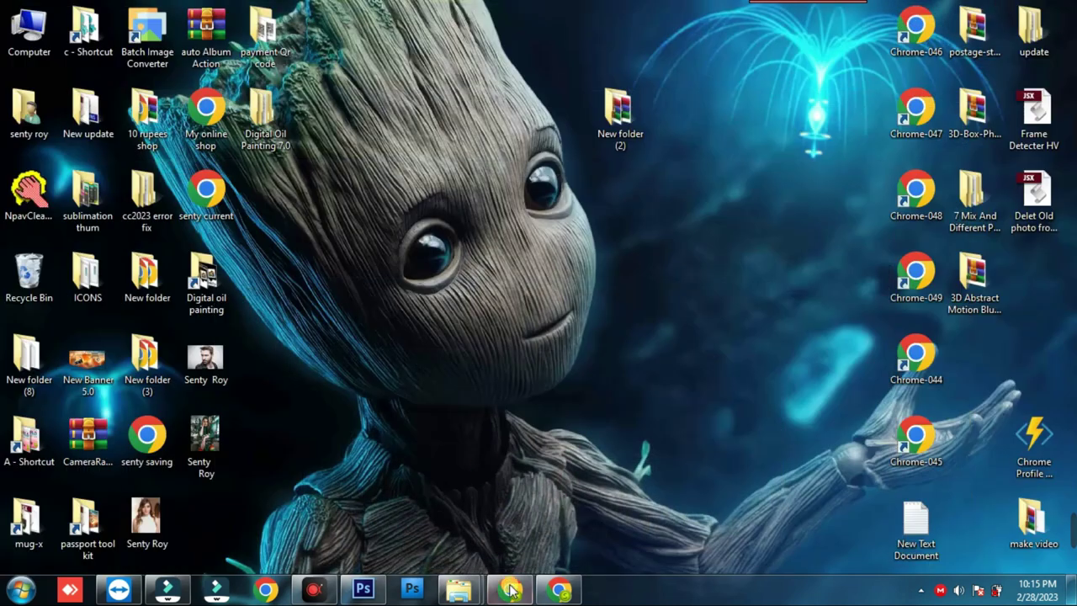
Step: Back in Photoshop, load the DEMO (3) clapperboard photo through the plugin's photo chooser
{"action": "left_click", "coordinate": [362, 589]}
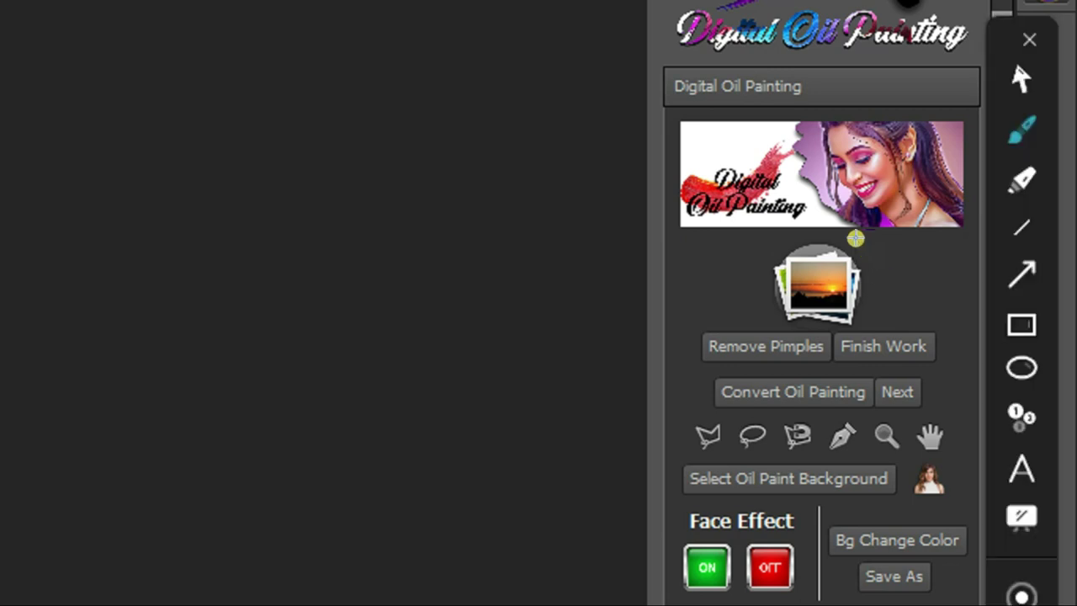
{"action": "mouse_move", "coordinate": [879, 245]}
{"action": "left_mouse_down"}
{"action": "mouse_move", "coordinate": [898, 303]}
{"action": "mouse_move", "coordinate": [775, 327]}
{"action": "mouse_move", "coordinate": [868, 244]}
{"action": "left_mouse_up"}
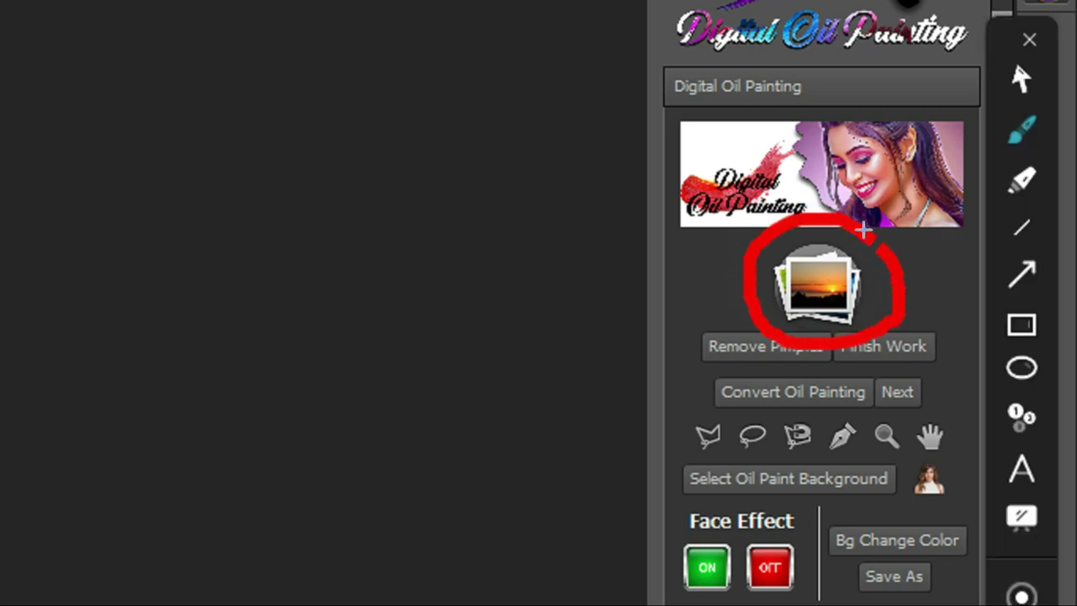
{"action": "key", "text": "Escape"}
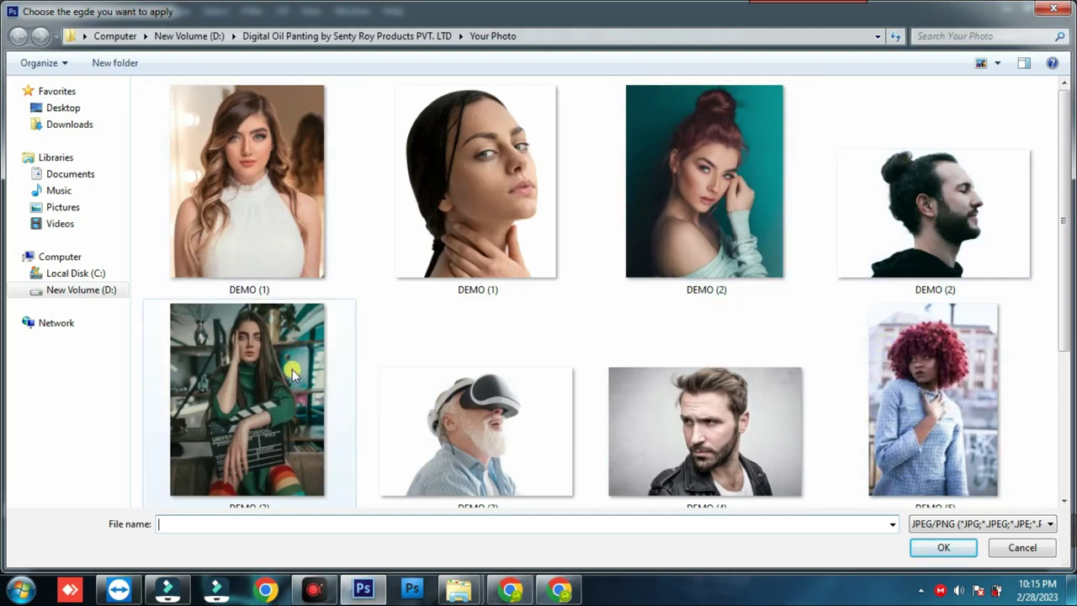
{"action": "left_click", "coordinate": [292, 369]}
{"action": "double_click", "coordinate": [310, 380]}
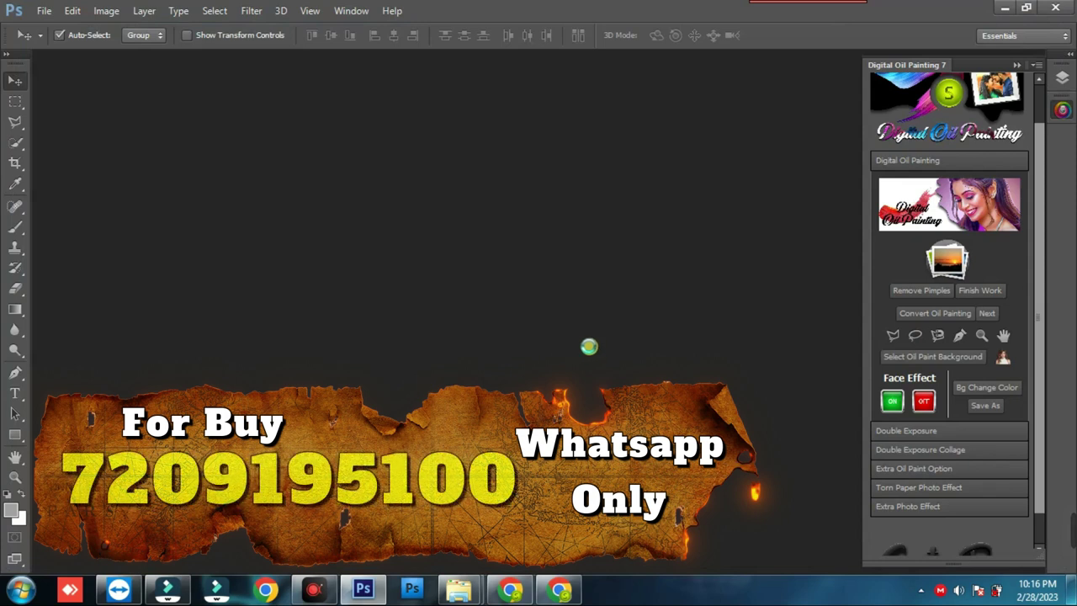
Step: Zoom the DEMO (3) canvas to 100% and pan across the arm, chin and eyes
{"action": "key", "text": "alt+i"}
{"action": "key", "text": "Escape"}
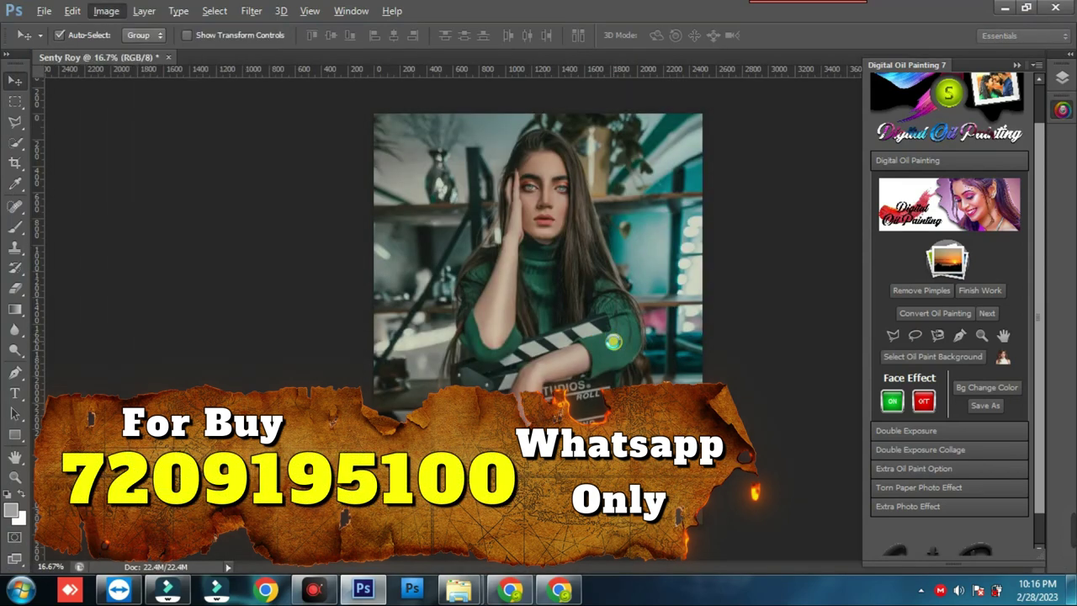
{"action": "key", "text": "Escape"}
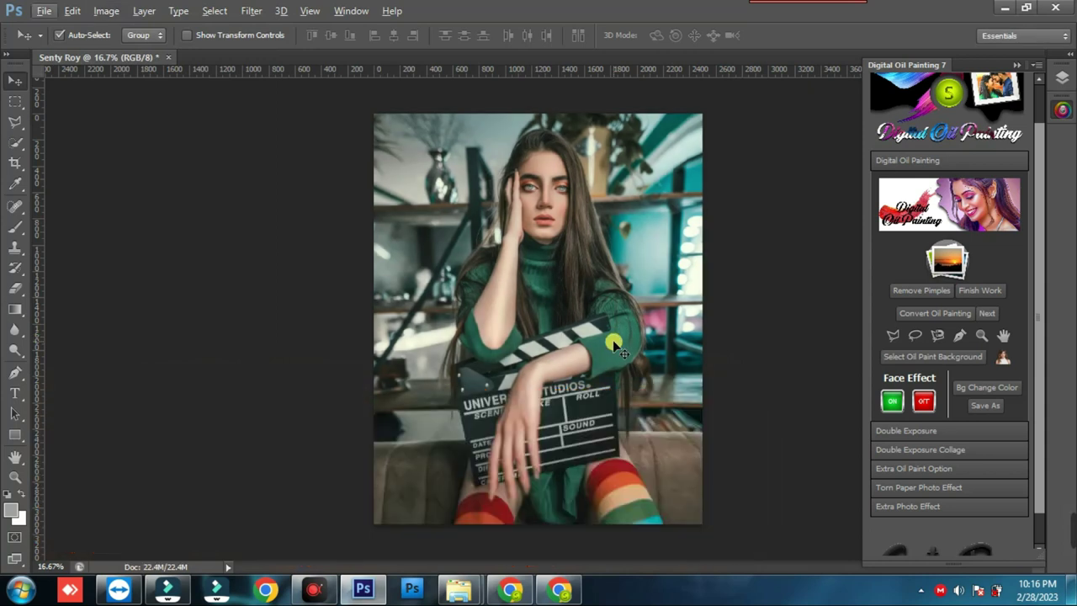
{"action": "scroll", "coordinate": [614, 345], "scroll_direction": "up", "scroll_amount": 1}
{"action": "scroll", "coordinate": [614, 345], "scroll_direction": "up", "scroll_amount": 1}
{"action": "scroll", "coordinate": [614, 345], "scroll_direction": "up", "scroll_amount": 2}
{"action": "scroll", "coordinate": [614, 345], "scroll_direction": "up", "scroll_amount": 1}
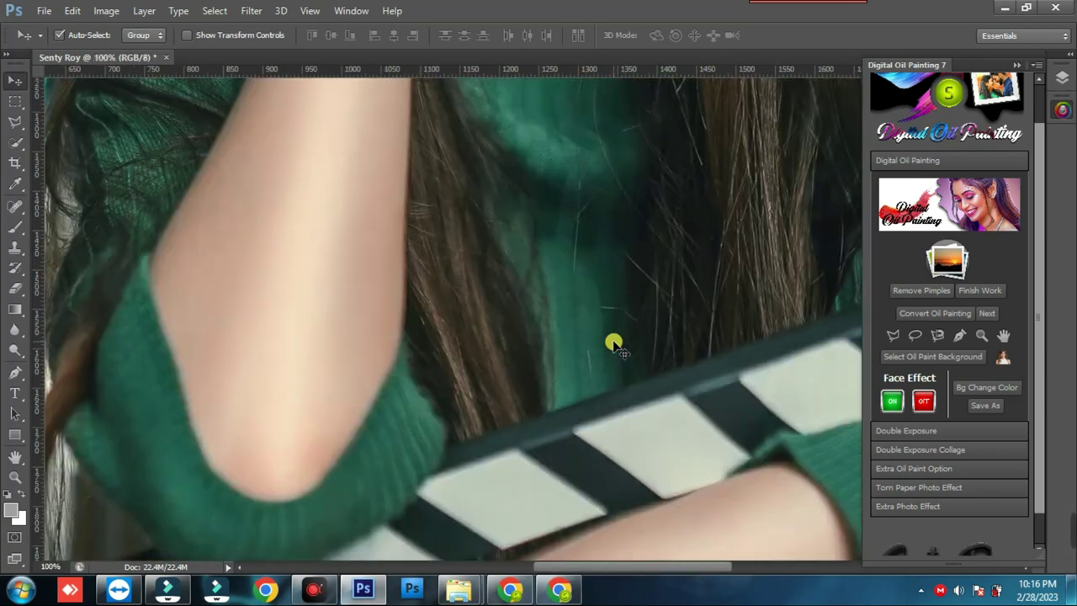
{"action": "left_click_drag", "start_coordinate": [617, 336], "coordinate": [518, 524]}
{"action": "left_click_drag", "start_coordinate": [509, 332], "coordinate": [530, 481]}
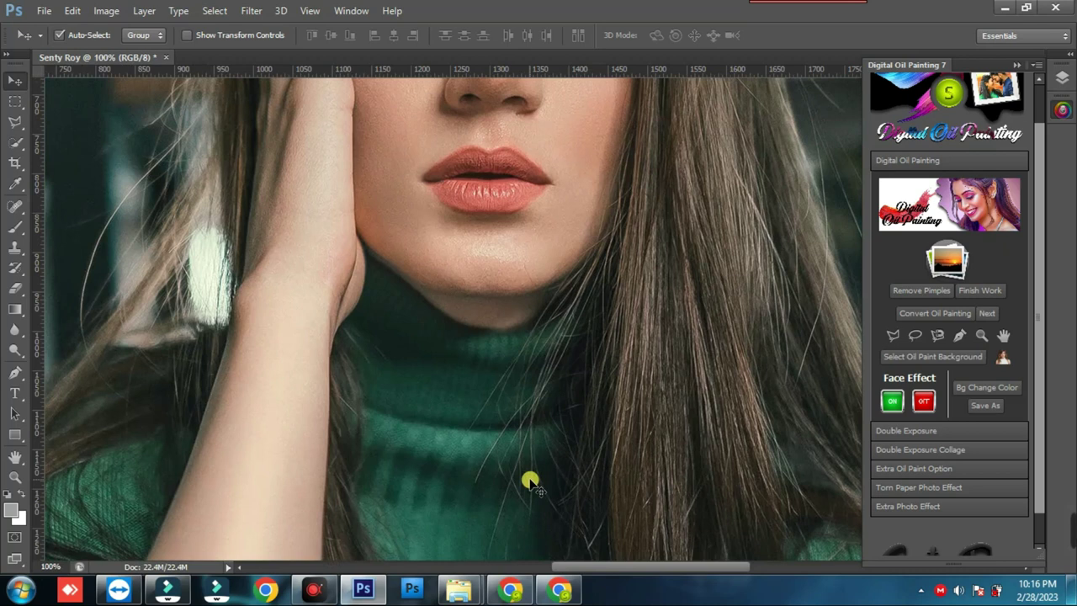
{"action": "left_click_drag", "start_coordinate": [558, 233], "coordinate": [536, 453]}
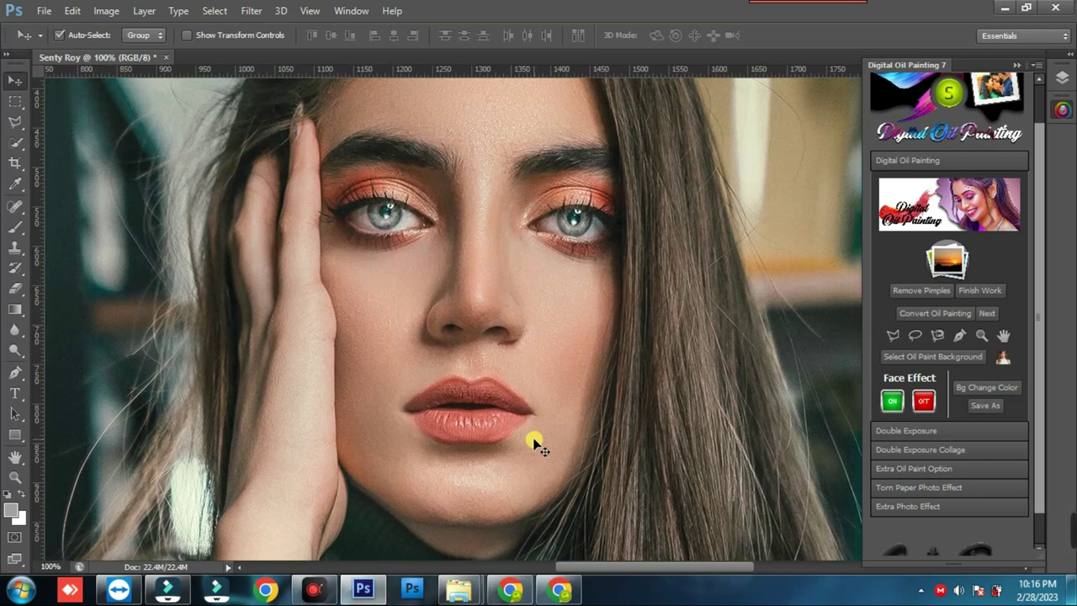
{"action": "mouse_move", "coordinate": [540, 231]}
{"action": "left_mouse_down"}
{"action": "mouse_move", "coordinate": [558, 286]}
{"action": "mouse_move", "coordinate": [551, 240]}
{"action": "left_mouse_up"}
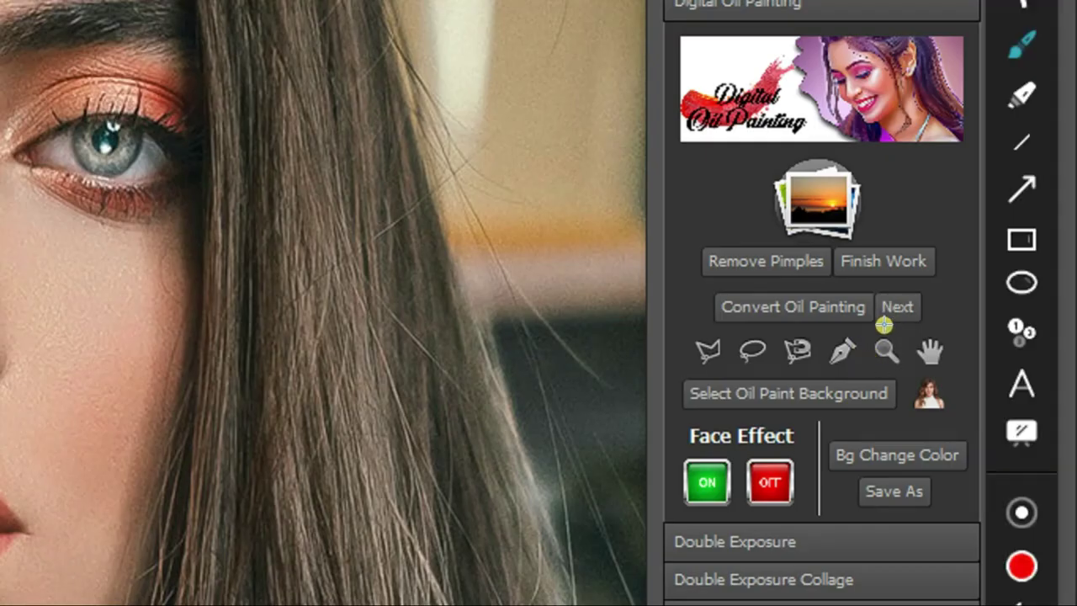
{"action": "mouse_move", "coordinate": [938, 304]}
{"action": "left_mouse_down"}
{"action": "mouse_move", "coordinate": [894, 322]}
{"action": "mouse_move", "coordinate": [775, 328]}
{"action": "left_mouse_up"}
{"action": "mouse_move", "coordinate": [688, 315]}
{"action": "left_mouse_down"}
{"action": "mouse_move", "coordinate": [699, 264]}
{"action": "mouse_move", "coordinate": [863, 271]}
{"action": "left_mouse_up"}
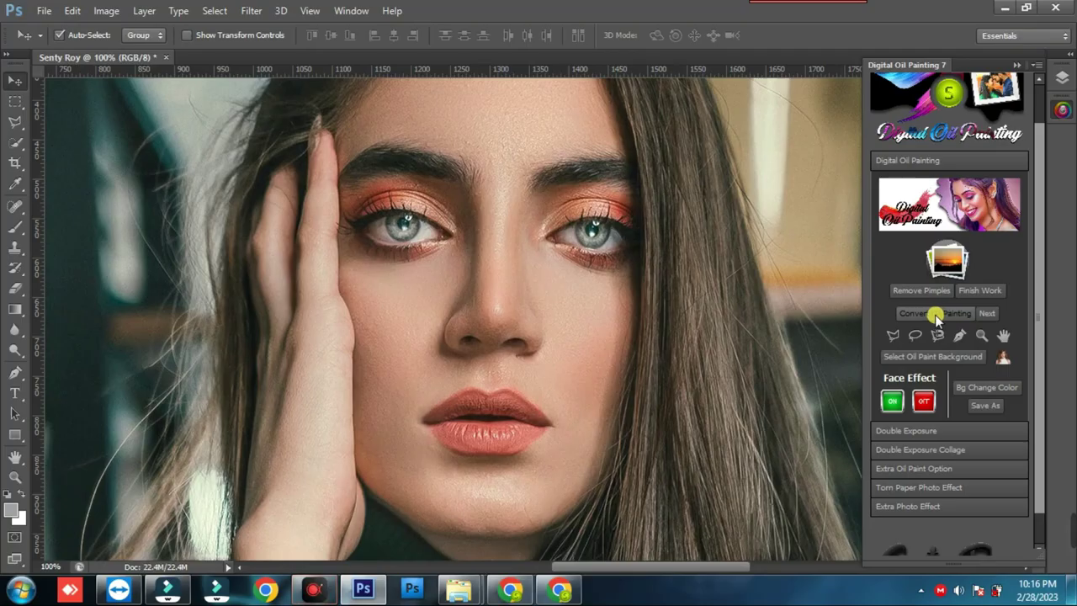
Step: Start Convert Oil Painting and zoom the Oil Paint preview in three times
{"action": "left_click", "coordinate": [936, 317]}
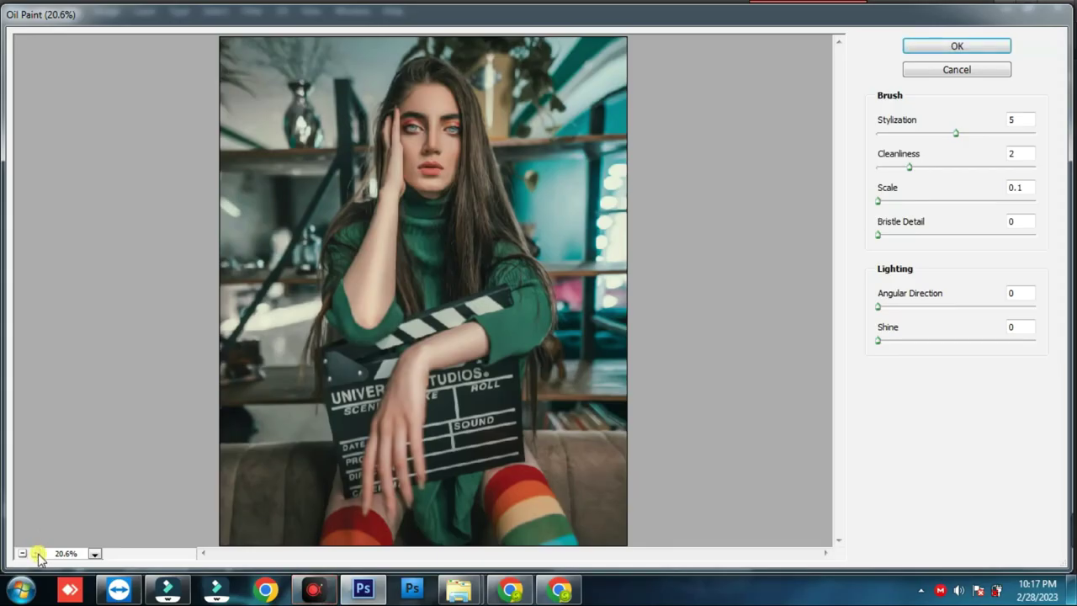
{"action": "left_click", "coordinate": [36, 553]}
{"action": "left_click", "coordinate": [36, 554]}
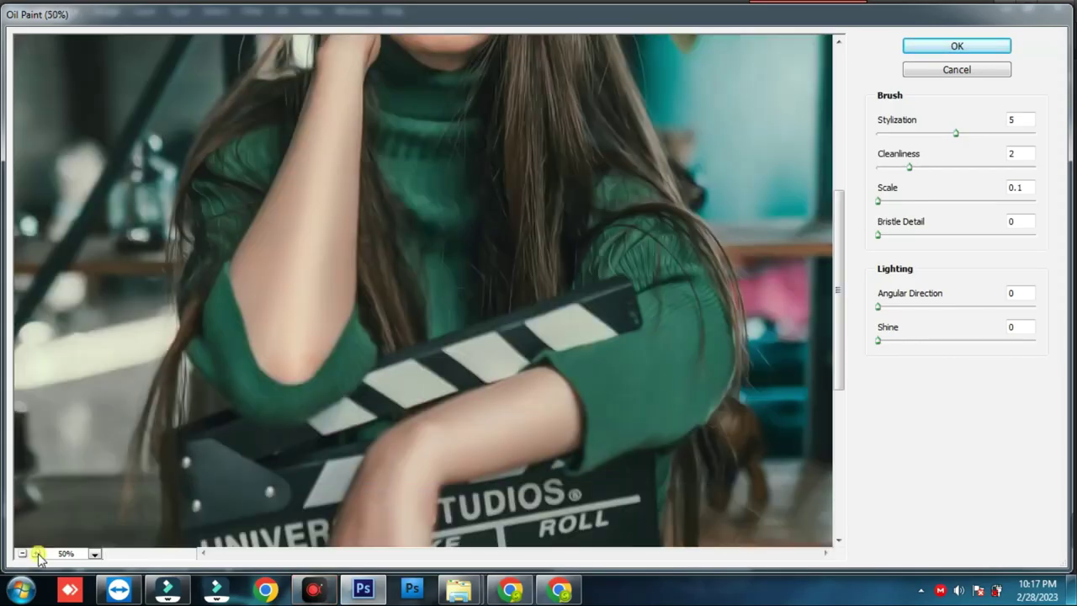
{"action": "left_click", "coordinate": [37, 553]}
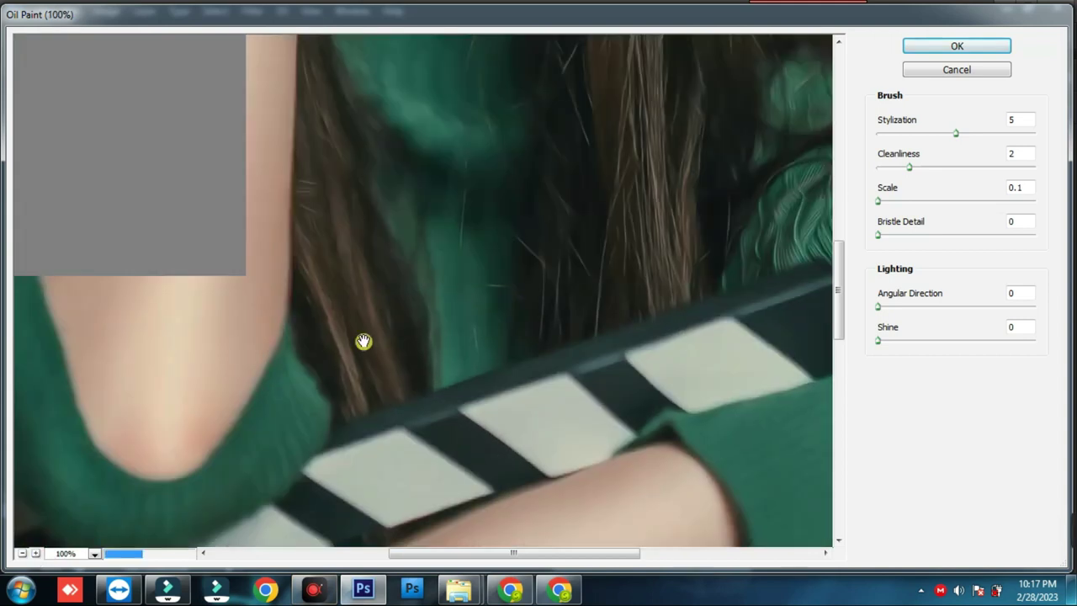
Step: Frame the face in the preview and highlight Stylization 5 and Cleanliness 2
{"action": "left_click_drag", "start_coordinate": [360, 339], "coordinate": [432, 524]}
{"action": "left_click_drag", "start_coordinate": [568, 253], "coordinate": [531, 447]}
{"action": "left_click_drag", "start_coordinate": [516, 239], "coordinate": [526, 442]}
{"action": "left_click_drag", "start_coordinate": [504, 263], "coordinate": [517, 383]}
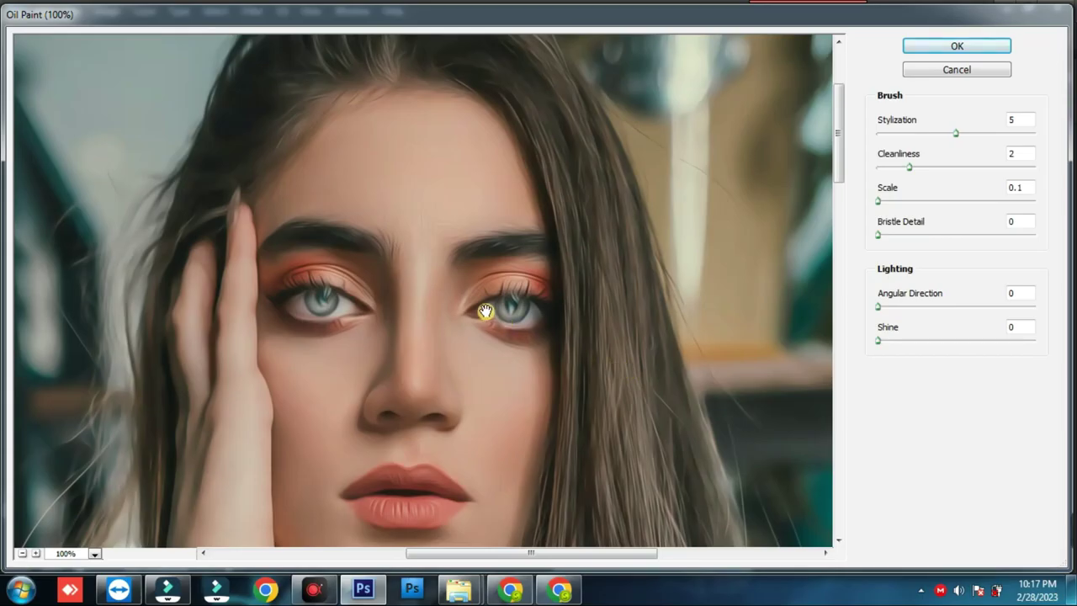
{"action": "left_click_drag", "start_coordinate": [486, 311], "coordinate": [474, 223]}
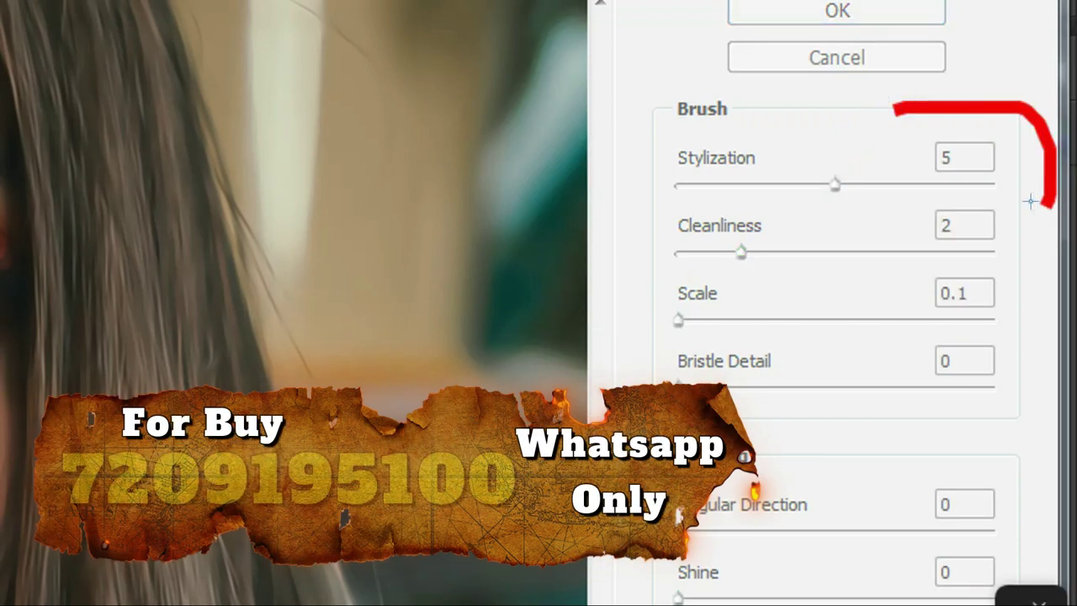
{"action": "mouse_move", "coordinate": [1030, 200]}
{"action": "left_mouse_down"}
{"action": "mouse_move", "coordinate": [679, 259]}
{"action": "mouse_move", "coordinate": [620, 149]}
{"action": "mouse_move", "coordinate": [776, 104]}
{"action": "mouse_move", "coordinate": [874, 99]}
{"action": "left_mouse_up"}
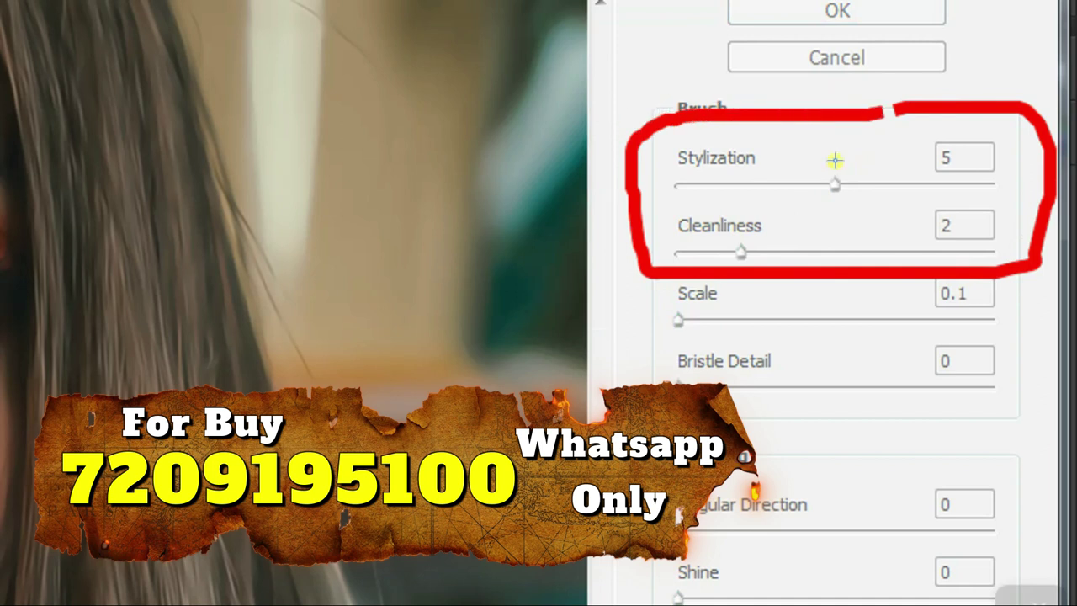
{"action": "key", "text": "Escape"}
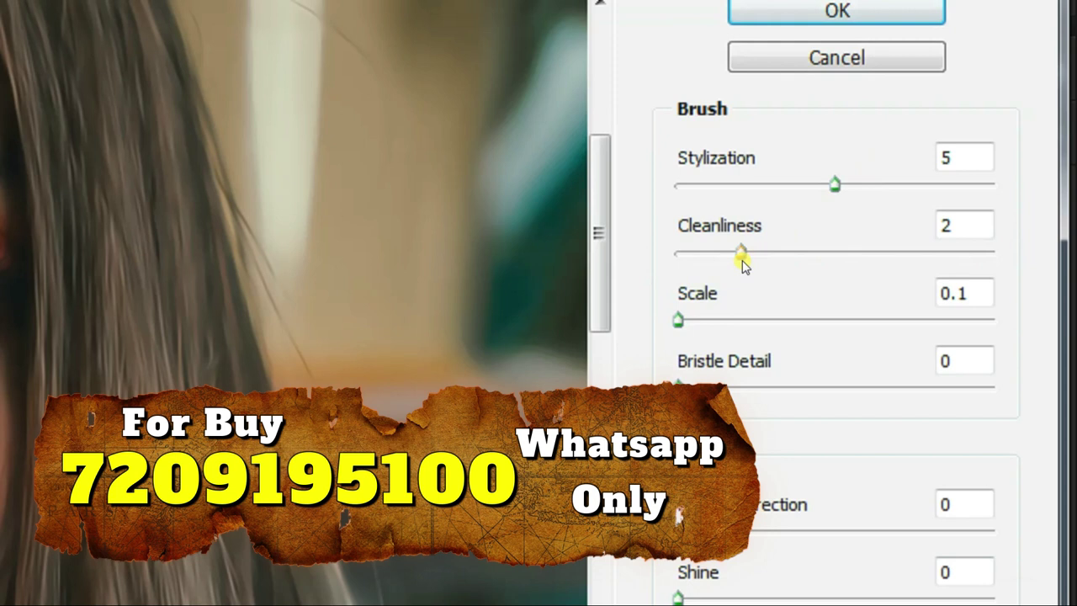
Step: Raise Cleanliness to 10 and pan the preview to the neck and sweater
{"action": "left_click_drag", "start_coordinate": [742, 263], "coordinate": [1049, 179]}
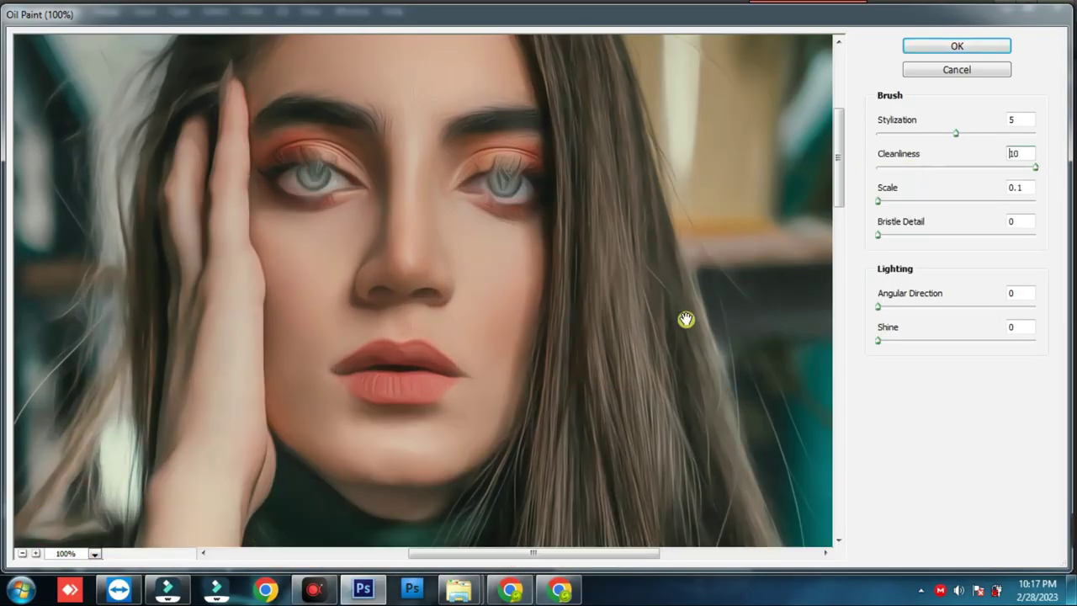
{"action": "mouse_move", "coordinate": [593, 397]}
{"action": "left_mouse_down"}
{"action": "mouse_move", "coordinate": [587, 248]}
{"action": "mouse_move", "coordinate": [601, 183]}
{"action": "left_mouse_up"}
{"action": "left_click_drag", "start_coordinate": [627, 334], "coordinate": [619, 262]}
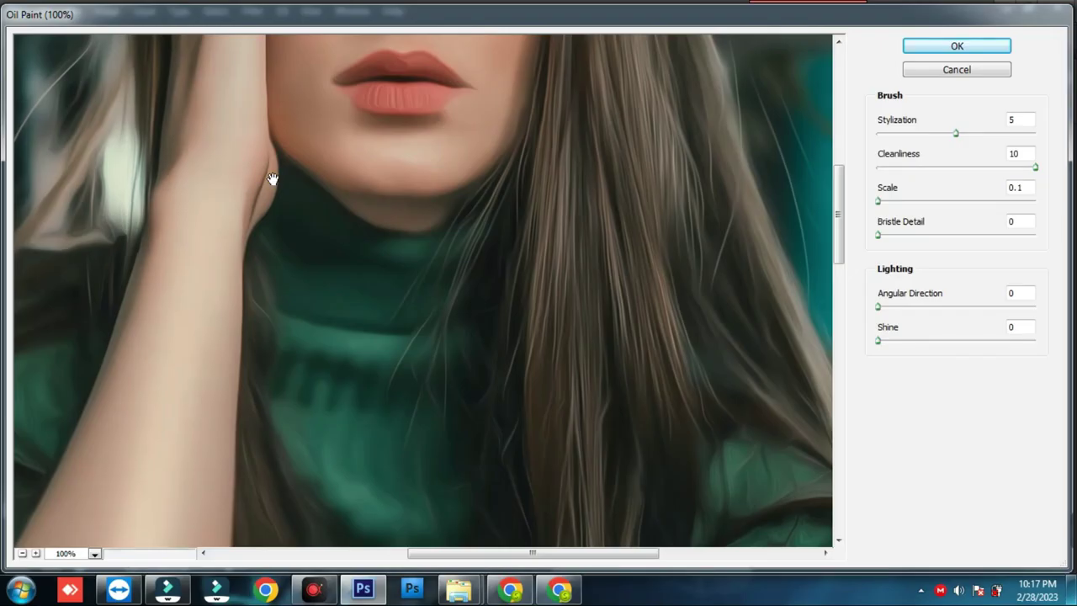
{"action": "left_click_drag", "start_coordinate": [273, 179], "coordinate": [290, 423]}
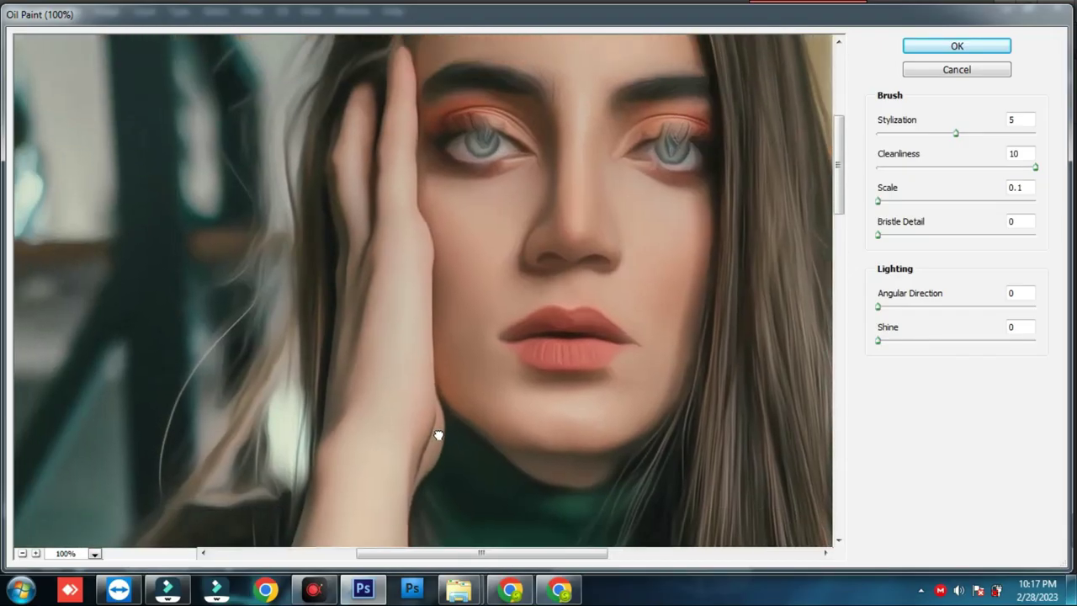
{"action": "left_click_drag", "start_coordinate": [440, 303], "coordinate": [495, 358]}
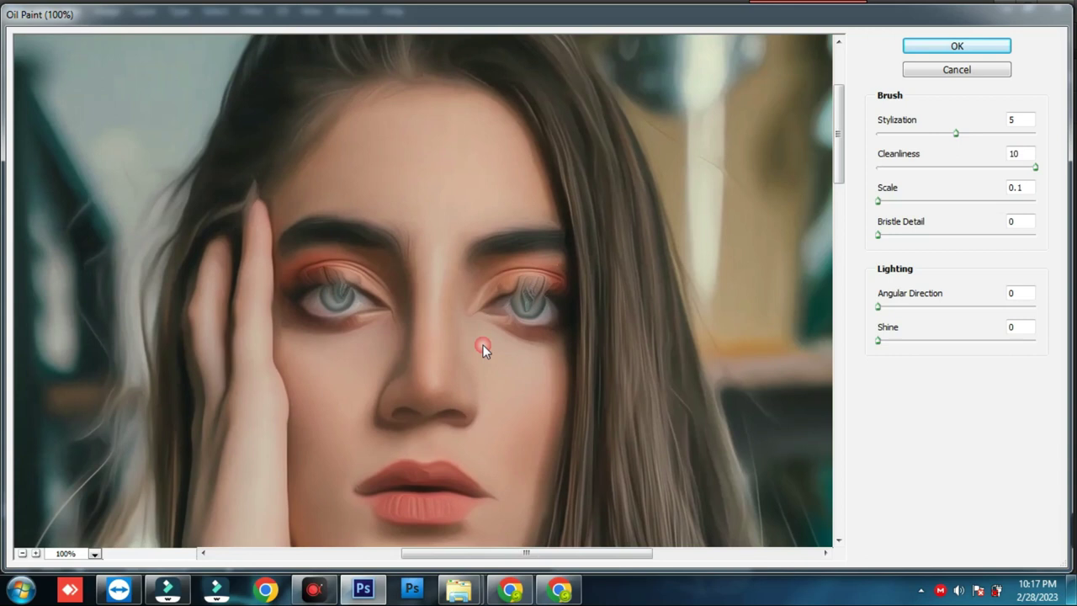
Step: Apply Oil Paint with Stylization 3.76 and Cleanliness 8.15
{"action": "left_click_drag", "start_coordinate": [959, 137], "coordinate": [1008, 141]}
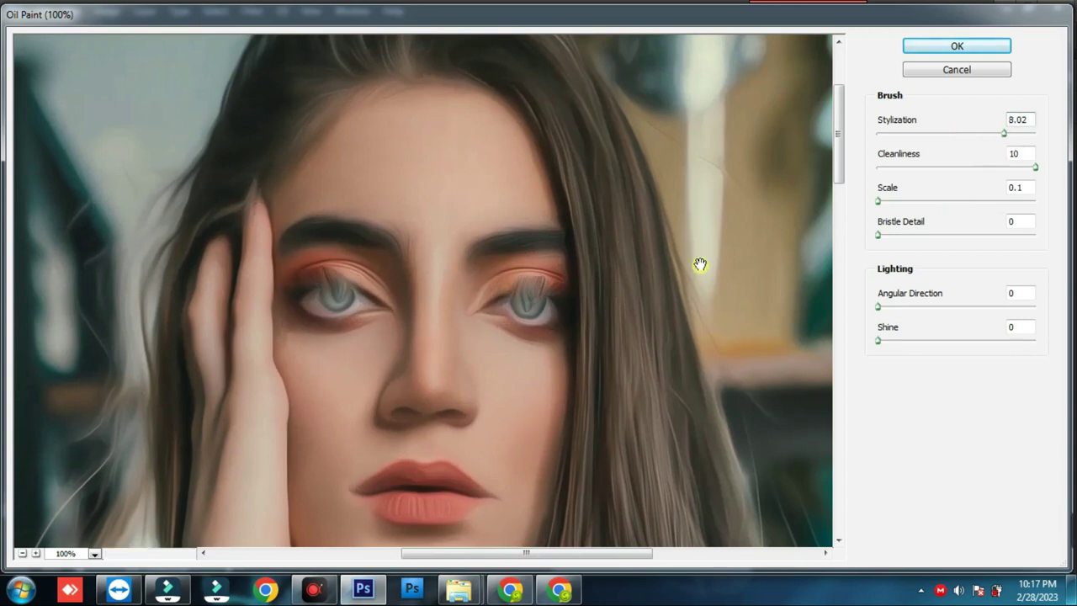
{"action": "left_click_drag", "start_coordinate": [980, 136], "coordinate": [935, 136]}
{"action": "left_click_drag", "start_coordinate": [1034, 168], "coordinate": [1006, 168]}
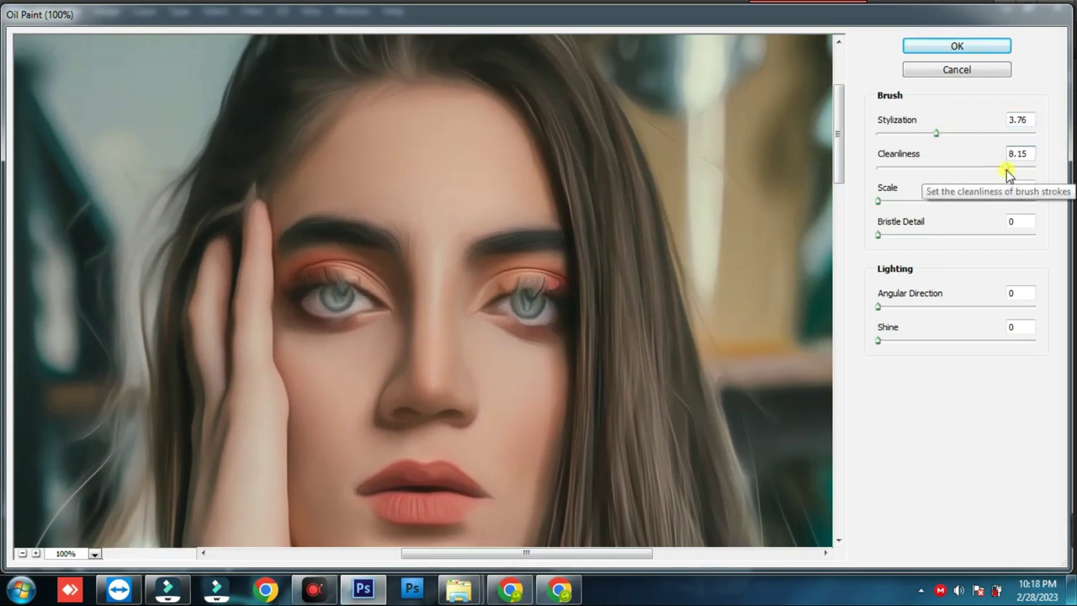
{"action": "mouse_move", "coordinate": [687, 351]}
{"action": "left_mouse_down"}
{"action": "mouse_move", "coordinate": [666, 158]}
{"action": "mouse_move", "coordinate": [666, 228]}
{"action": "mouse_move", "coordinate": [704, 392]}
{"action": "left_mouse_up"}
{"action": "left_click", "coordinate": [953, 53]}
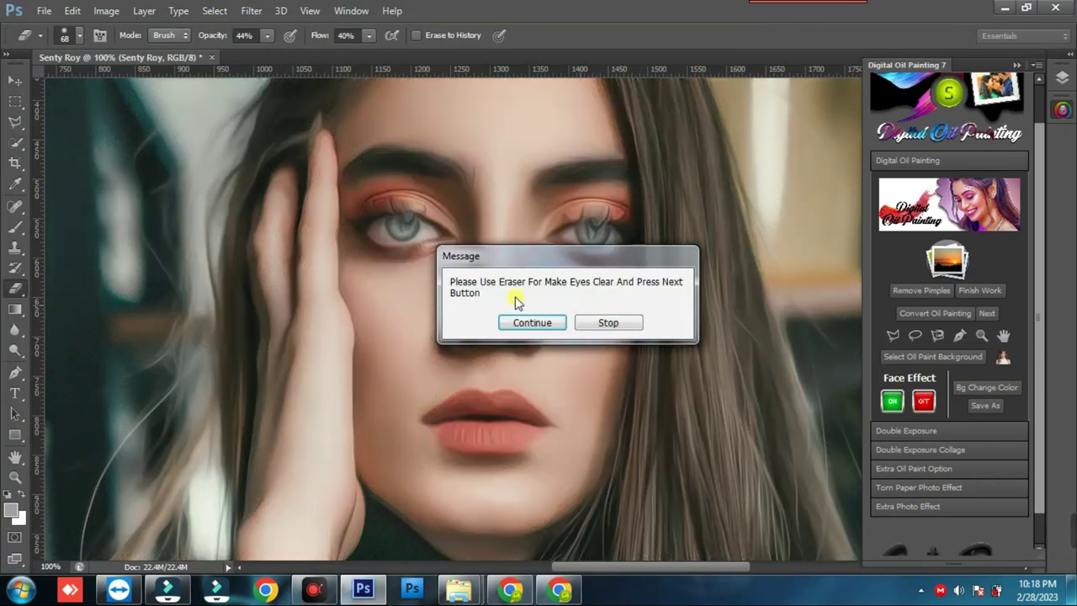
Step: Dismiss the plugin's eraser message and lightly erase the paint over the right eye
{"action": "mouse_move", "coordinate": [558, 263]}
{"action": "left_mouse_down"}
{"action": "mouse_move", "coordinate": [664, 257]}
{"action": "mouse_move", "coordinate": [673, 339]}
{"action": "mouse_move", "coordinate": [695, 281]}
{"action": "left_mouse_up"}
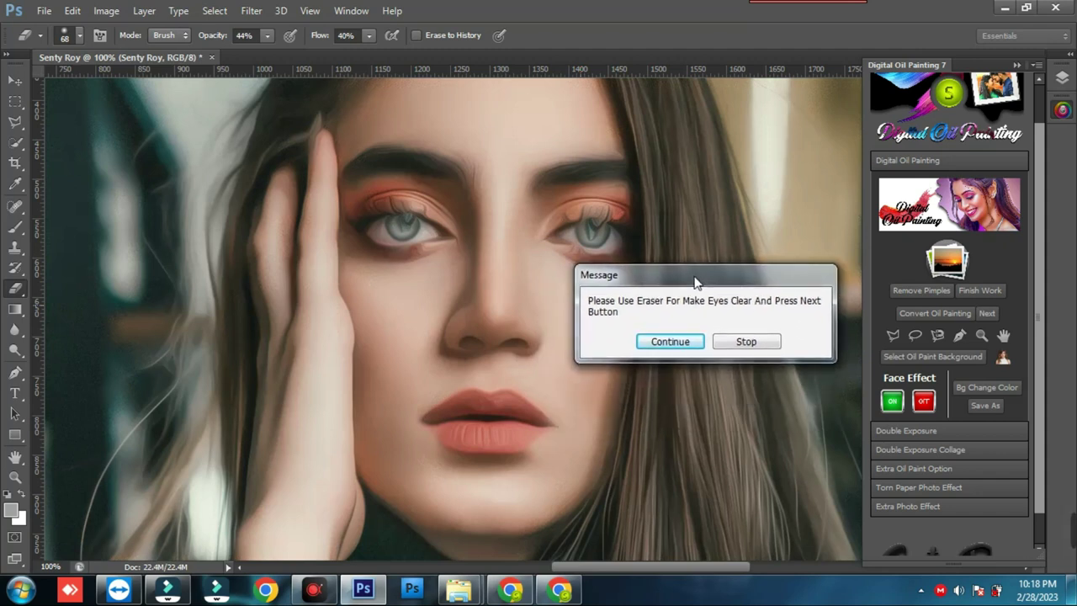
{"action": "left_click", "coordinate": [658, 341]}
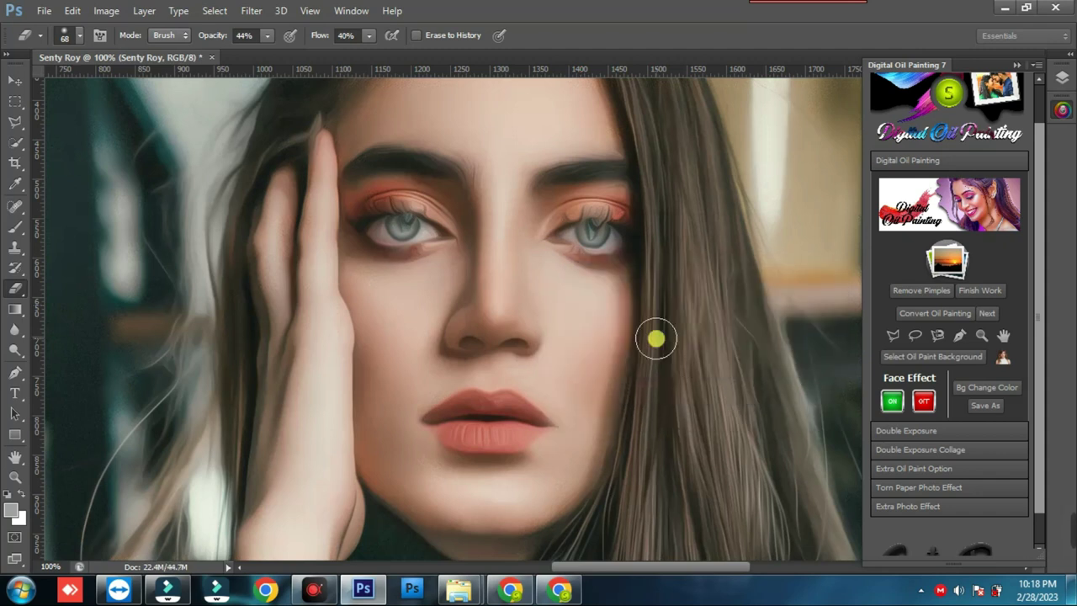
{"action": "left_click_drag", "start_coordinate": [587, 234], "coordinate": [597, 233]}
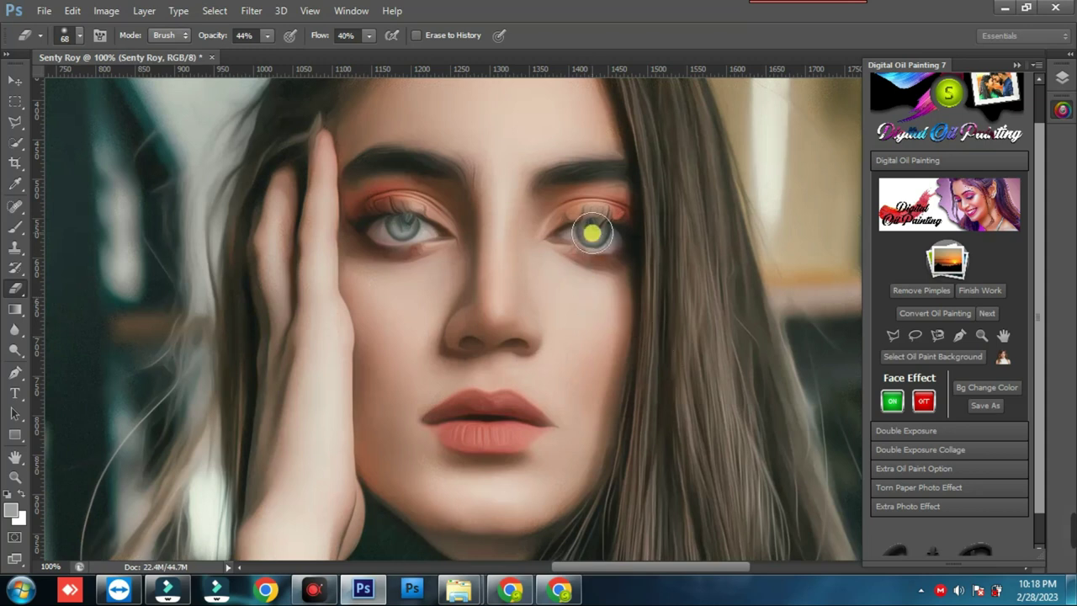
{"action": "key", "text": "bracketleft"}
{"action": "left_click", "coordinate": [596, 235]}
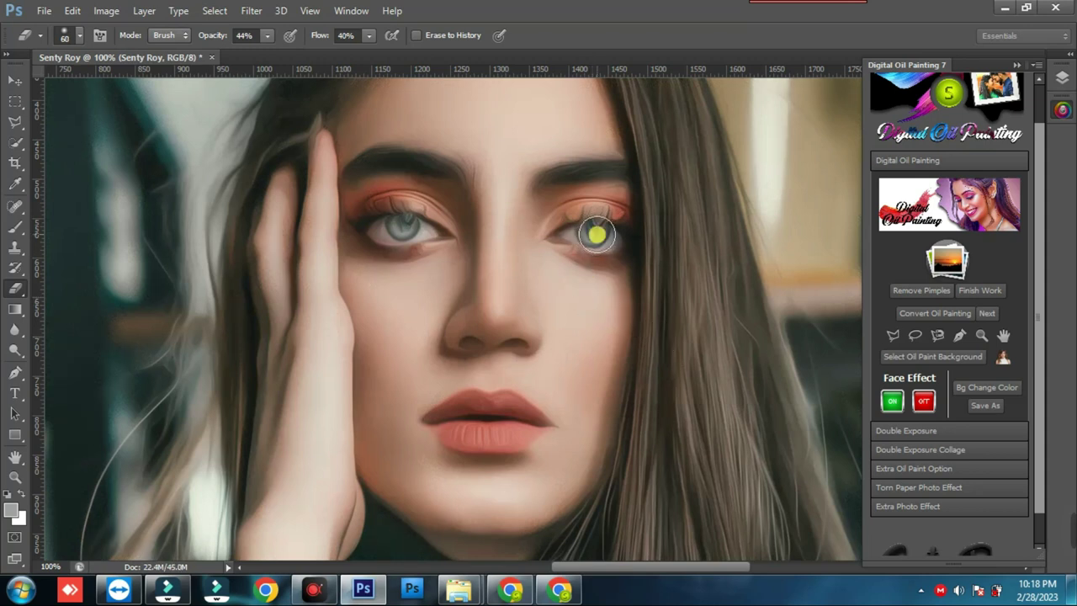
Step: Zoom in on the eyes and erase more strokes around the iris with a smaller brush
{"action": "key", "text": "ctrl+plus"}
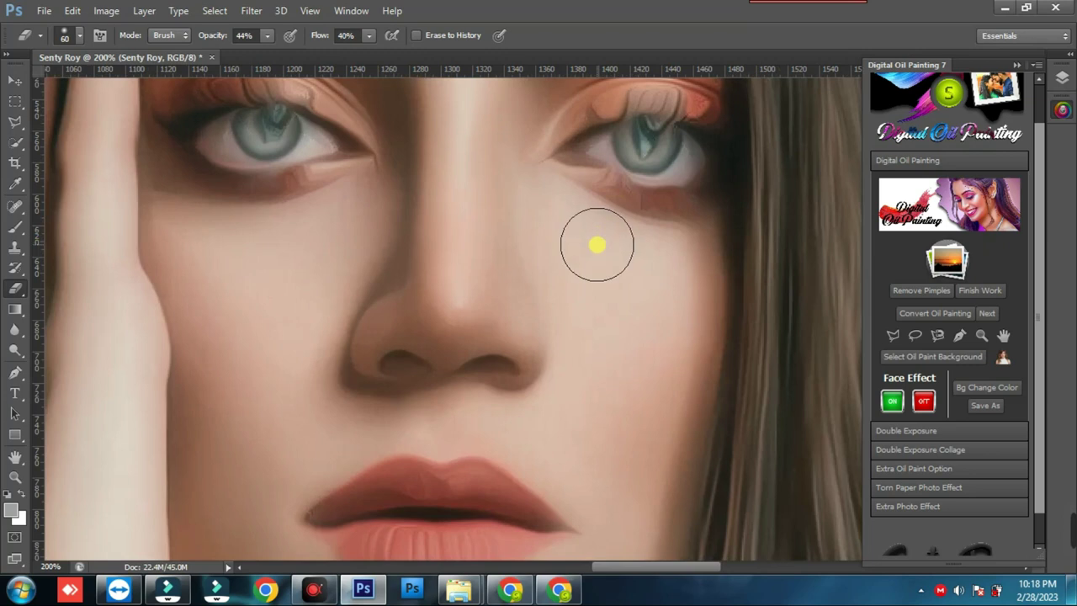
{"action": "left_click_drag", "start_coordinate": [605, 244], "coordinate": [573, 366]}
{"action": "left_click", "coordinate": [626, 295]}
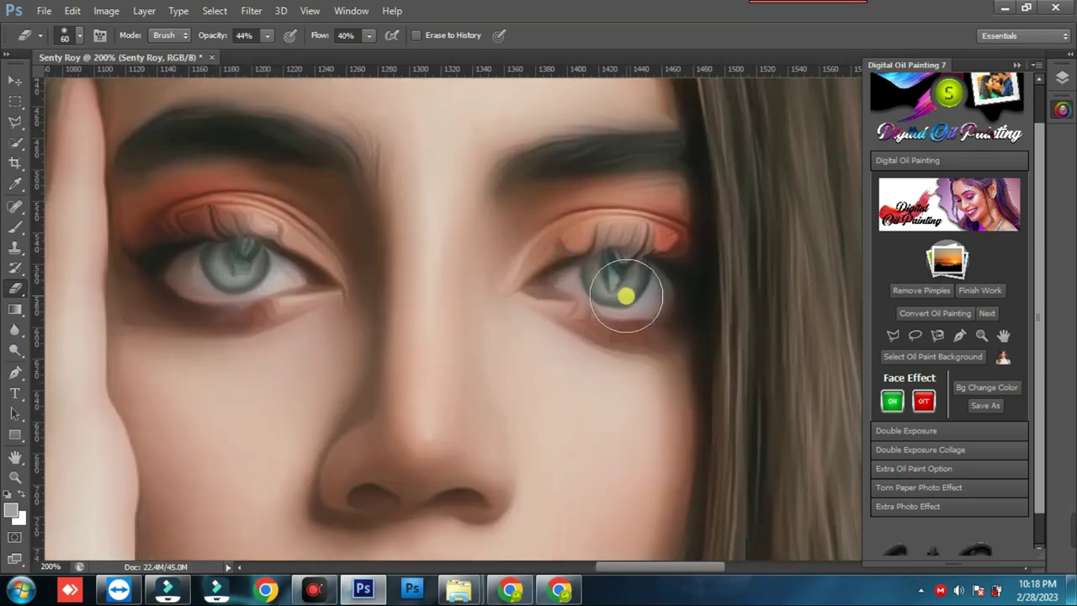
{"action": "left_click_drag", "start_coordinate": [626, 295], "coordinate": [638, 265]}
{"action": "key", "text": "bracketleft"}
{"action": "key", "text": "bracketleft"}
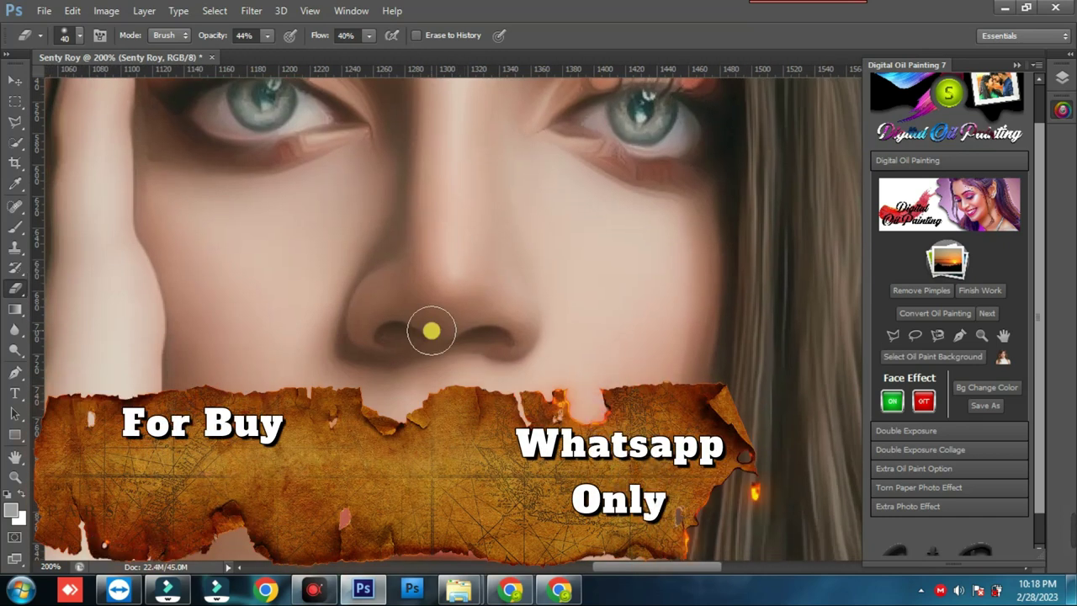
{"action": "left_click_drag", "start_coordinate": [430, 330], "coordinate": [409, 341]}
{"action": "key", "text": "bracketleft"}
{"action": "key", "text": "bracketleft"}
{"action": "key", "text": "bracketleft"}
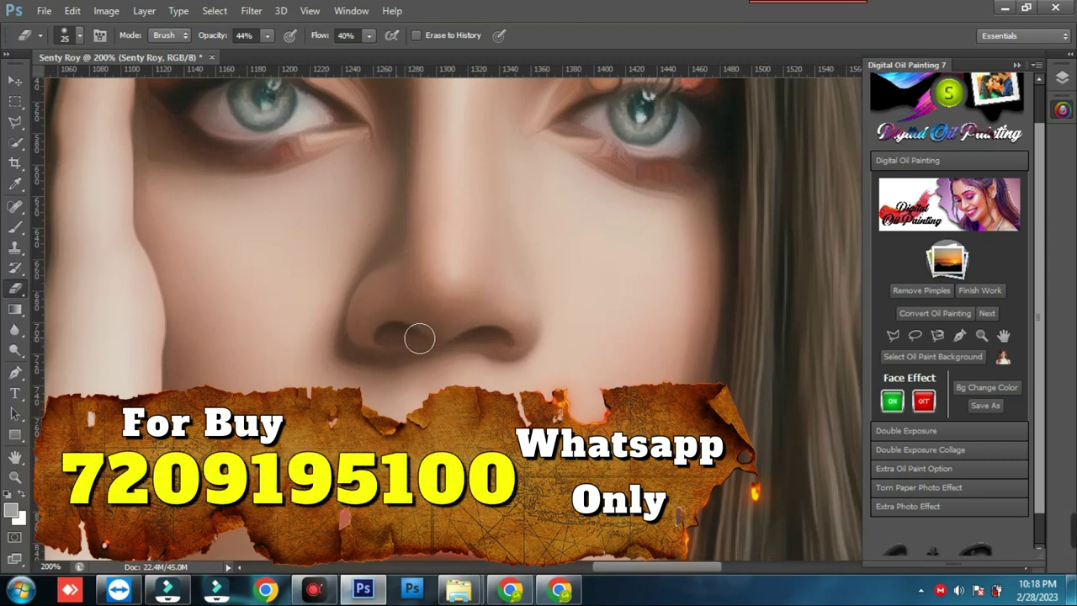
Step: Erase the stroke marks over the left eye, then zoom back out
{"action": "scroll", "coordinate": [516, 308], "scroll_direction": "down", "scroll_amount": 5}
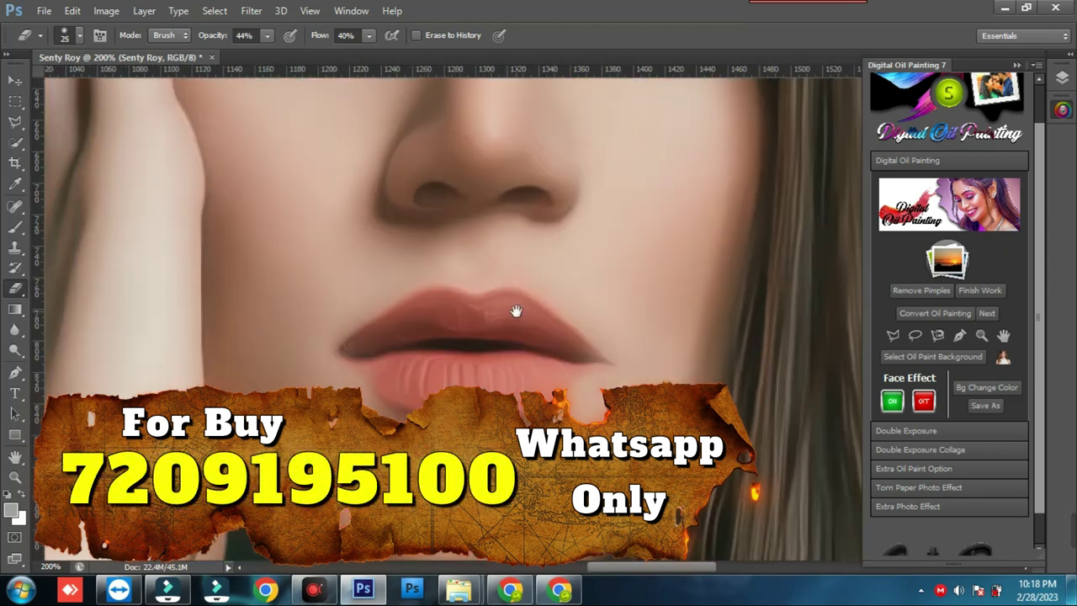
{"action": "scroll", "coordinate": [516, 311], "scroll_direction": "up", "scroll_amount": 8}
{"action": "scroll", "coordinate": [516, 311], "scroll_direction": "left", "scroll_amount": 2}
{"action": "scroll", "coordinate": [516, 311], "scroll_direction": "up", "scroll_amount": 1}
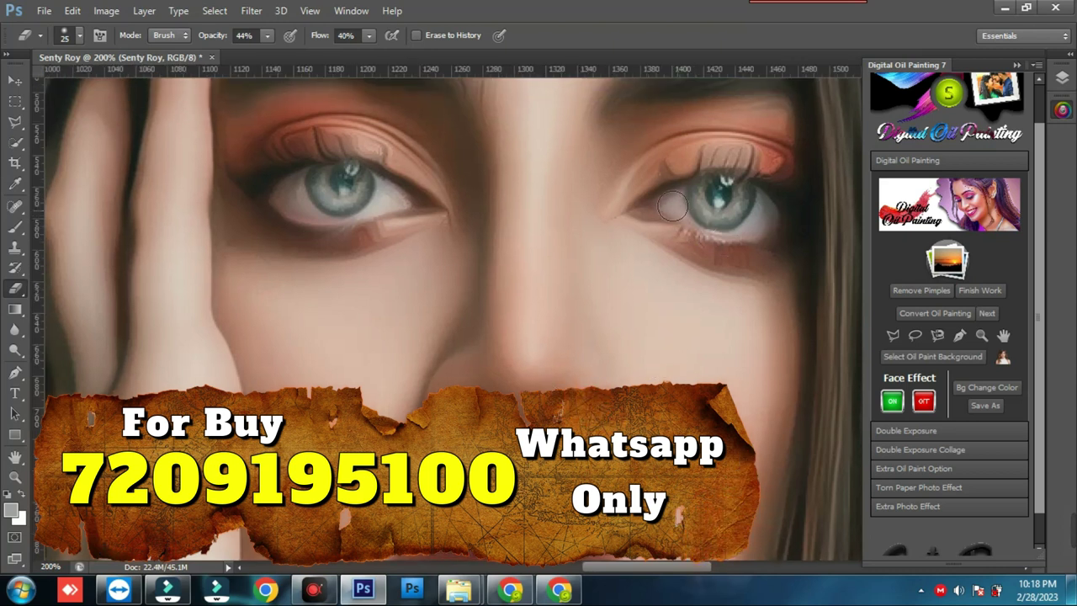
{"action": "left_click", "coordinate": [365, 170]}
{"action": "scroll", "coordinate": [457, 241], "scroll_direction": "down", "scroll_amount": 2}
{"action": "scroll", "coordinate": [565, 288], "scroll_direction": "down", "scroll_amount": 1}
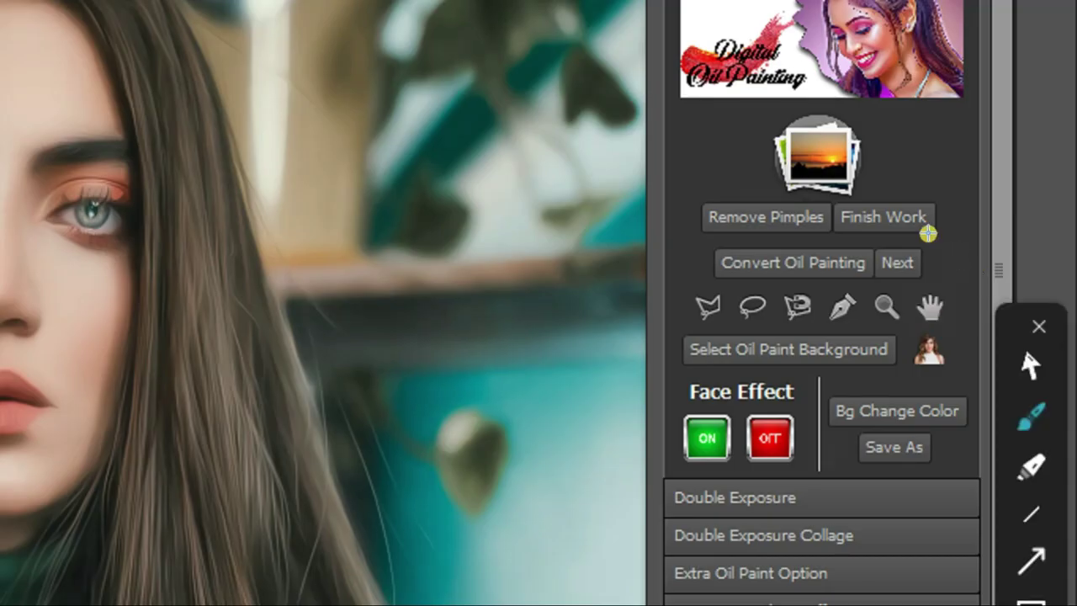
Step: Reset the colour swatches to default with D, then swap them with X
{"action": "left_click_drag", "start_coordinate": [1003, 300], "coordinate": [1005, 328]}
{"action": "mouse_move", "coordinate": [913, 282]}
{"action": "left_mouse_down"}
{"action": "mouse_move", "coordinate": [843, 247]}
{"action": "mouse_move", "coordinate": [892, 233]}
{"action": "left_mouse_up"}
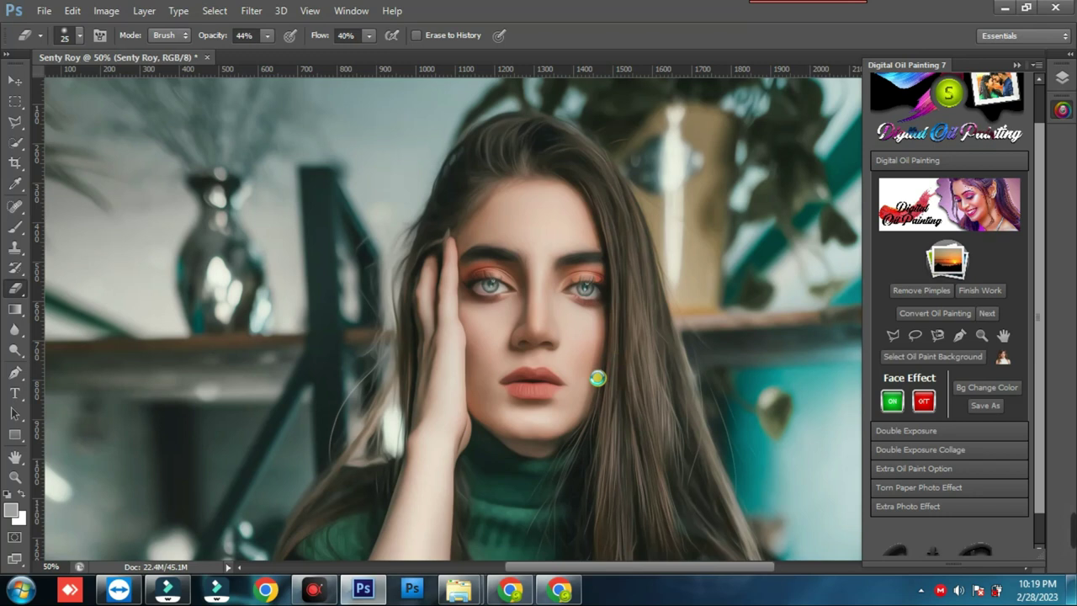
{"action": "key", "text": "d"}
{"action": "key", "text": "x"}
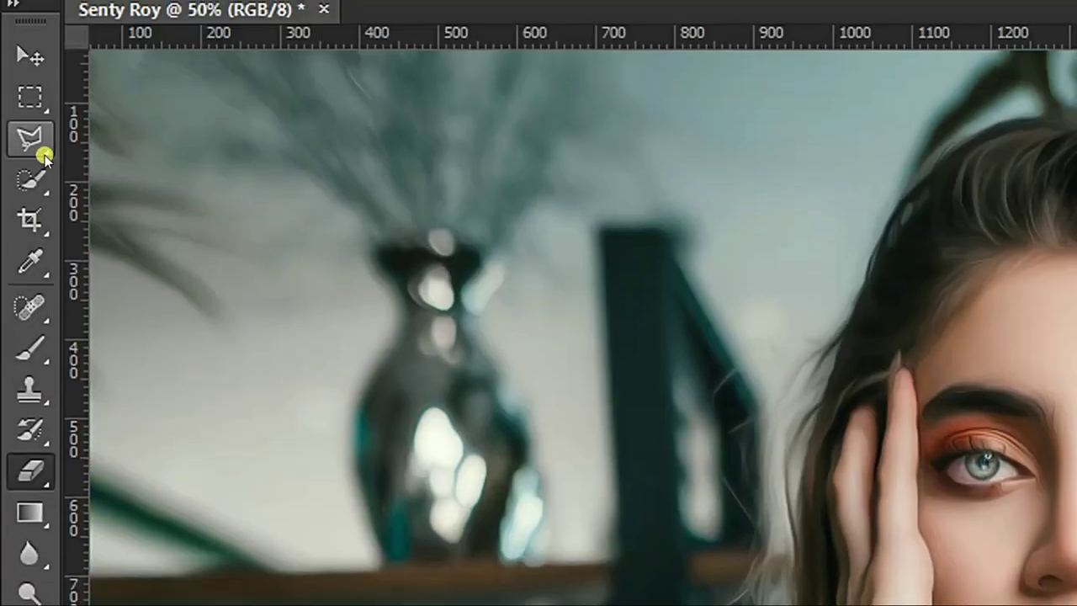
Step: Trace a closed Polygonal Lasso outline around the woman's hair and body
{"action": "left_click", "coordinate": [31, 151]}
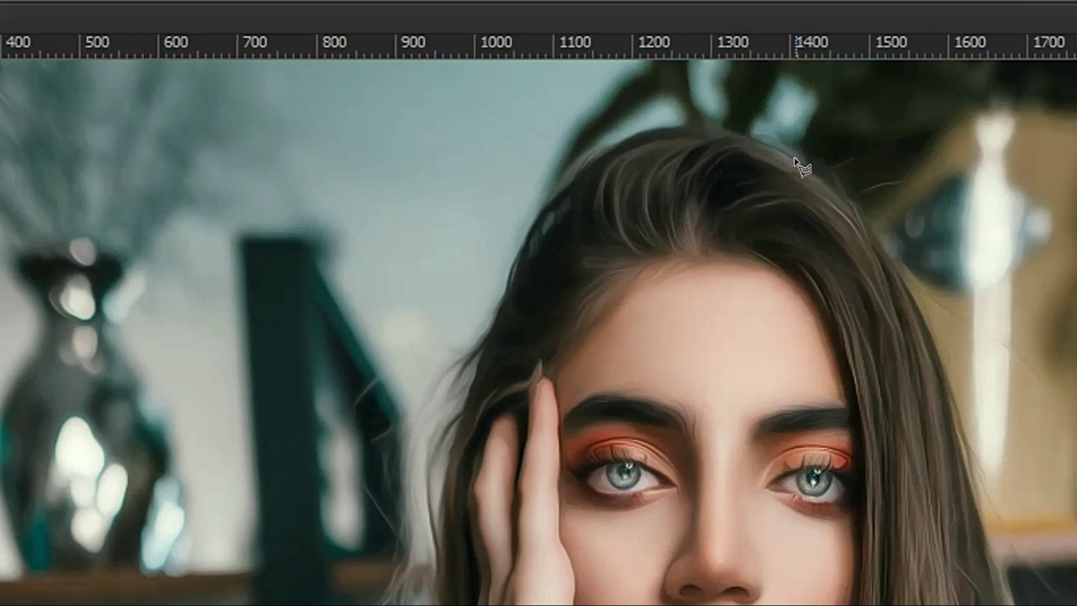
{"action": "left_click_drag", "start_coordinate": [799, 166], "coordinate": [809, 300]}
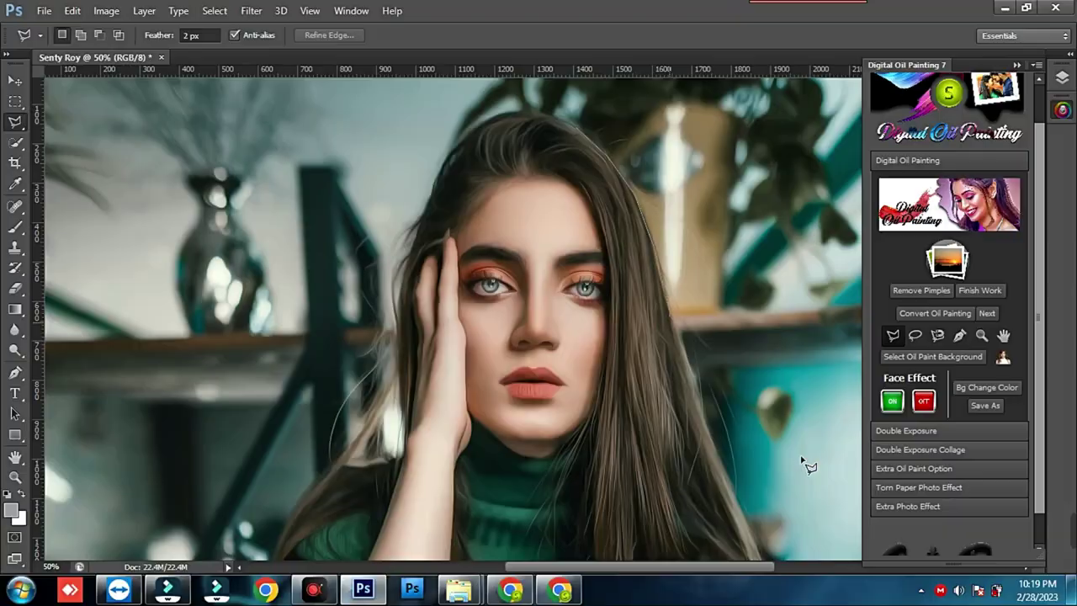
{"action": "left_click", "coordinate": [686, 361]}
{"action": "left_click_drag", "start_coordinate": [737, 491], "coordinate": [722, 356]}
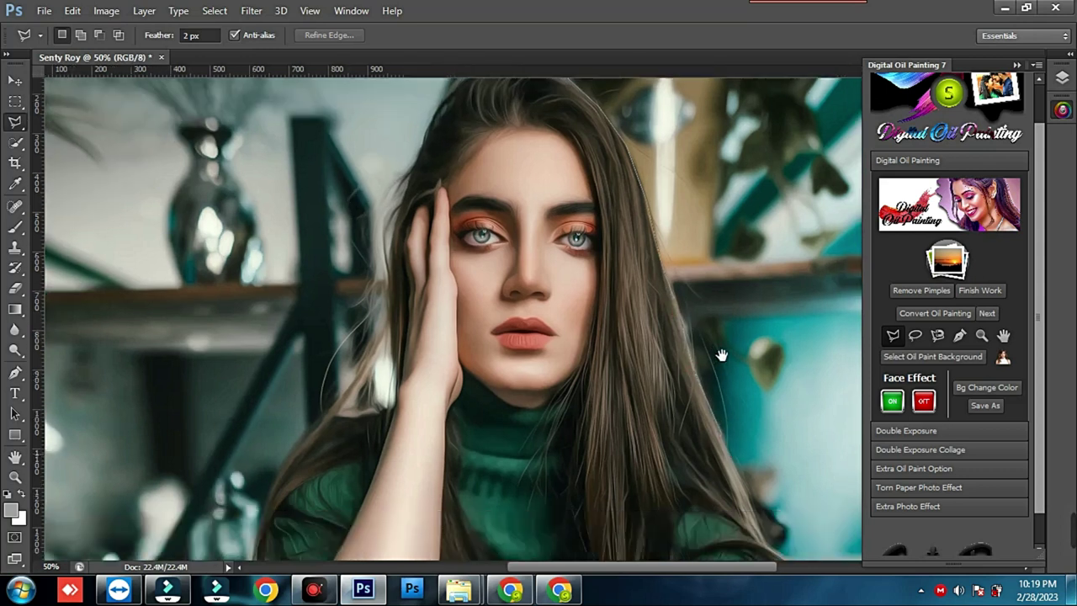
{"action": "left_click", "coordinate": [704, 497]}
{"action": "left_click", "coordinate": [622, 514]}
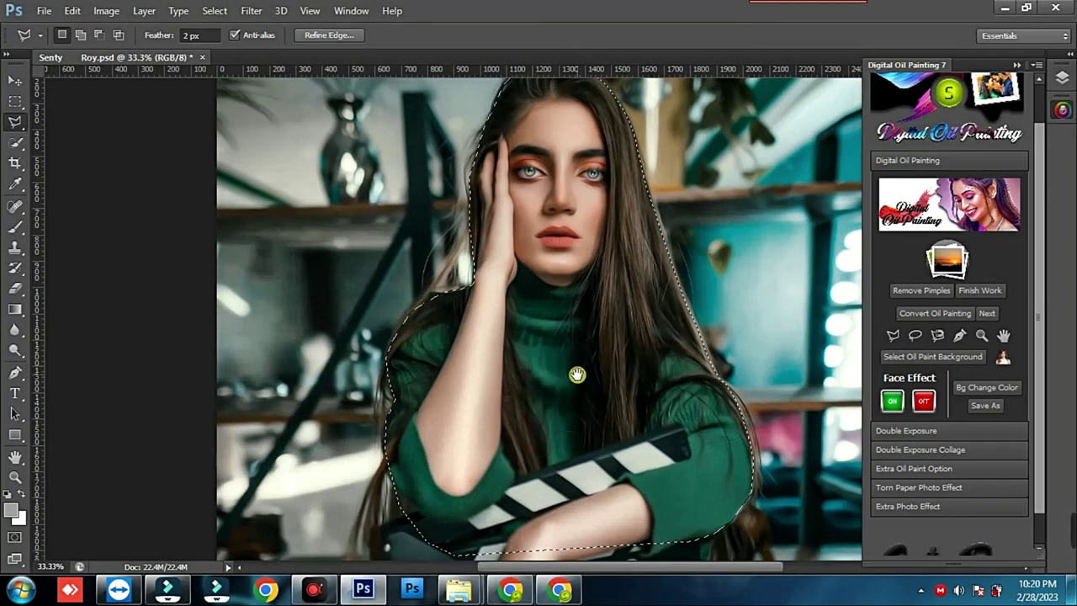
{"action": "left_click", "coordinate": [564, 373]}
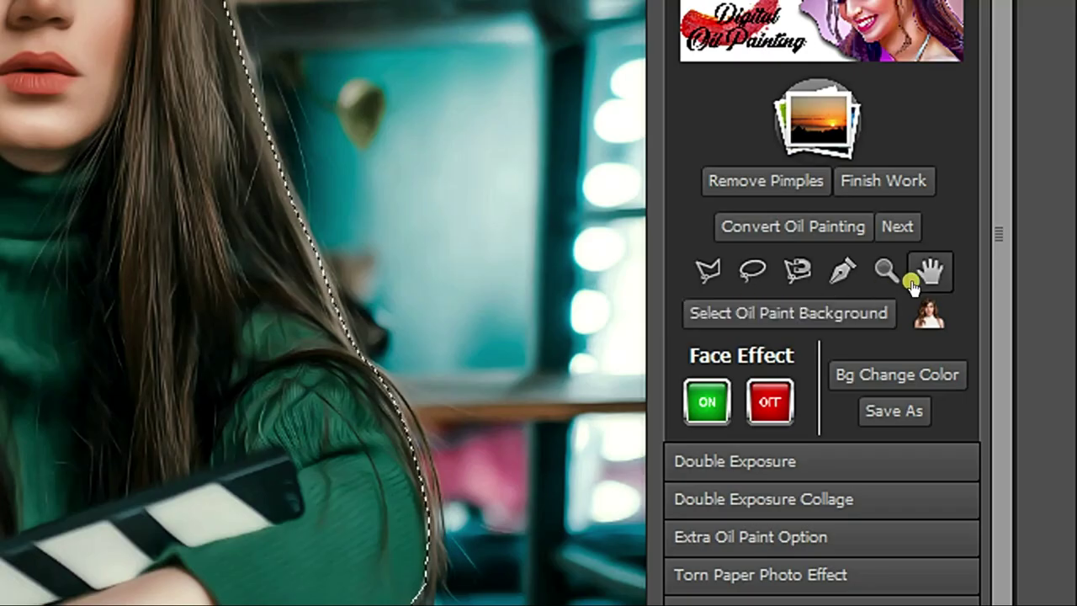
{"action": "mouse_move", "coordinate": [887, 281]}
{"action": "left_mouse_down"}
{"action": "mouse_move", "coordinate": [956, 291]}
{"action": "mouse_move", "coordinate": [942, 338]}
{"action": "mouse_move", "coordinate": [745, 331]}
{"action": "mouse_move", "coordinate": [654, 312]}
{"action": "mouse_move", "coordinate": [740, 278]}
{"action": "mouse_move", "coordinate": [878, 269]}
{"action": "left_mouse_up"}
Step: Clear the traced selection with Escape before choosing the oil-paint background
{"action": "key", "text": "Escape"}
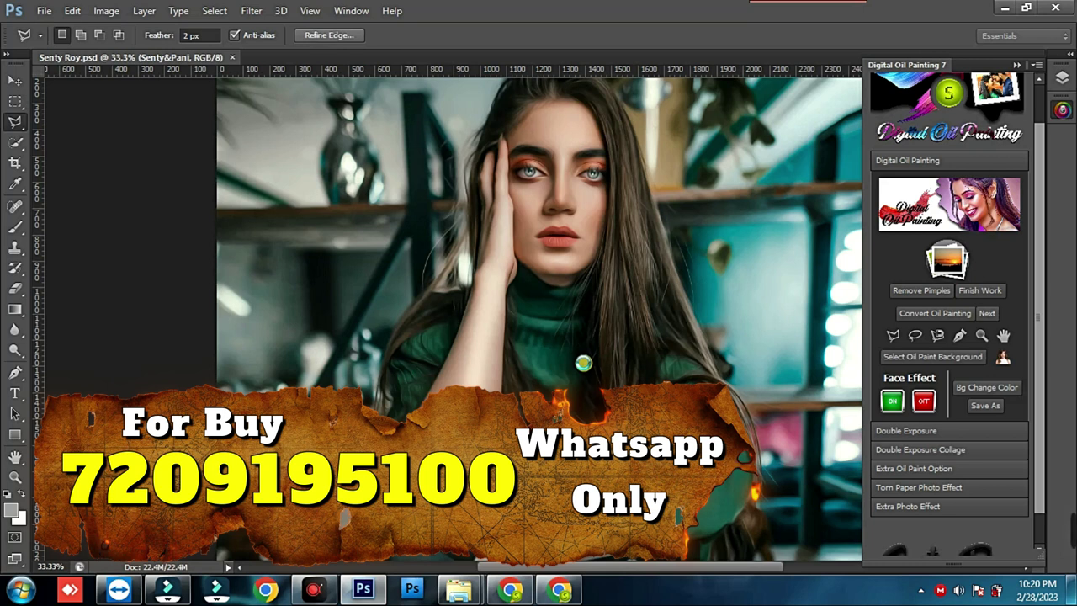
Step: Browse the Oil Painting PSD backgrounds and load the pink-and-red cloud image (6)
{"action": "scroll", "coordinate": [900, 192], "scroll_direction": "down", "scroll_amount": 2}
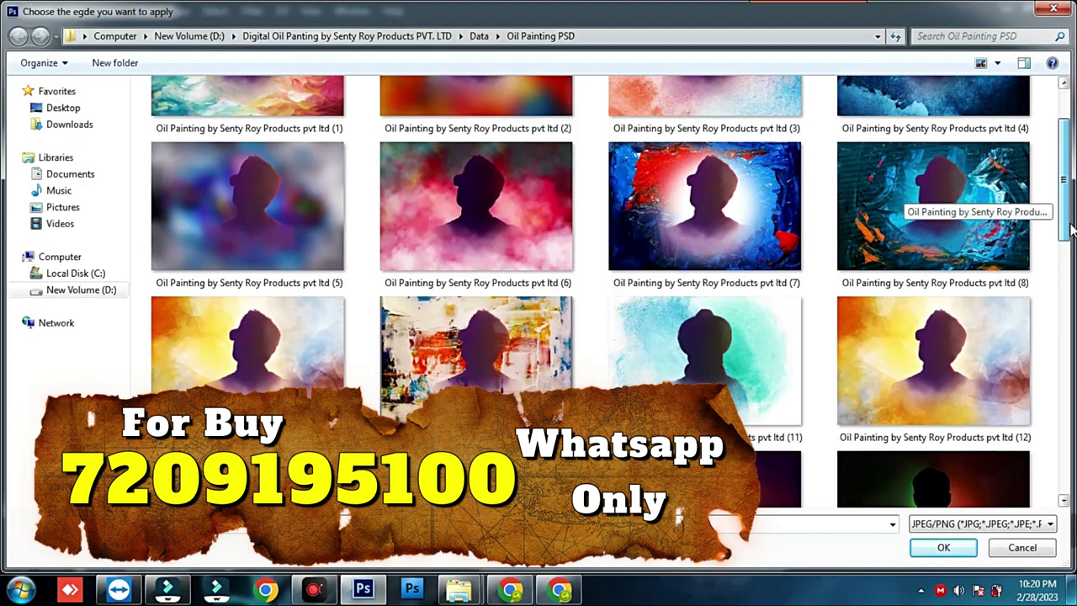
{"action": "scroll", "coordinate": [900, 192], "scroll_direction": "down", "scroll_amount": 1}
{"action": "scroll", "coordinate": [900, 192], "scroll_direction": "down", "scroll_amount": 2}
{"action": "left_click_drag", "start_coordinate": [1070, 274], "coordinate": [1070, 379]}
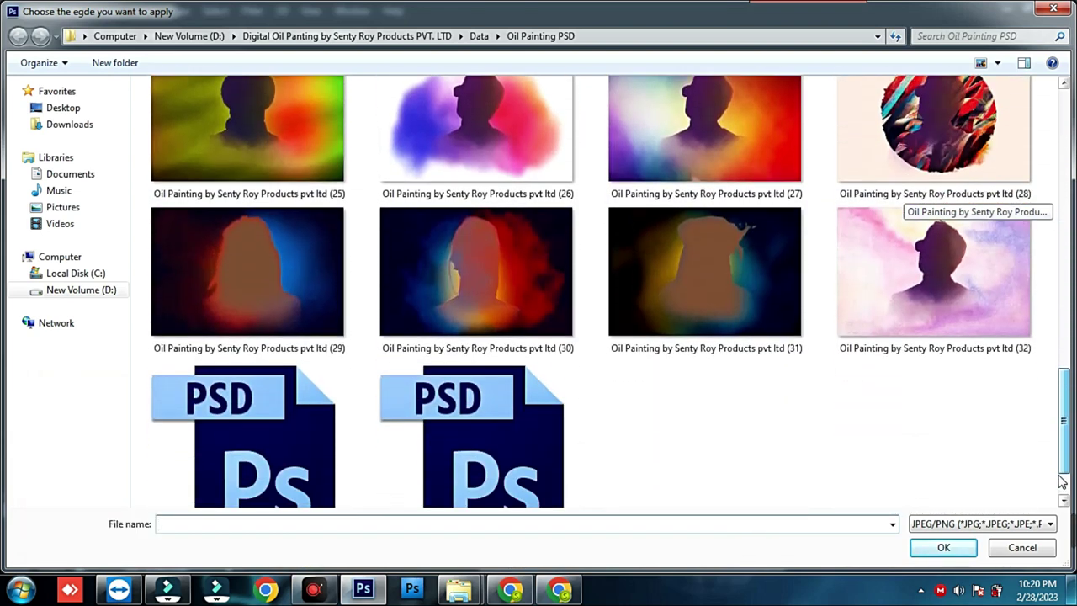
{"action": "mouse_move", "coordinate": [1070, 379]}
{"action": "left_mouse_down"}
{"action": "mouse_move", "coordinate": [1061, 419]}
{"action": "mouse_move", "coordinate": [1018, 231]}
{"action": "left_mouse_up"}
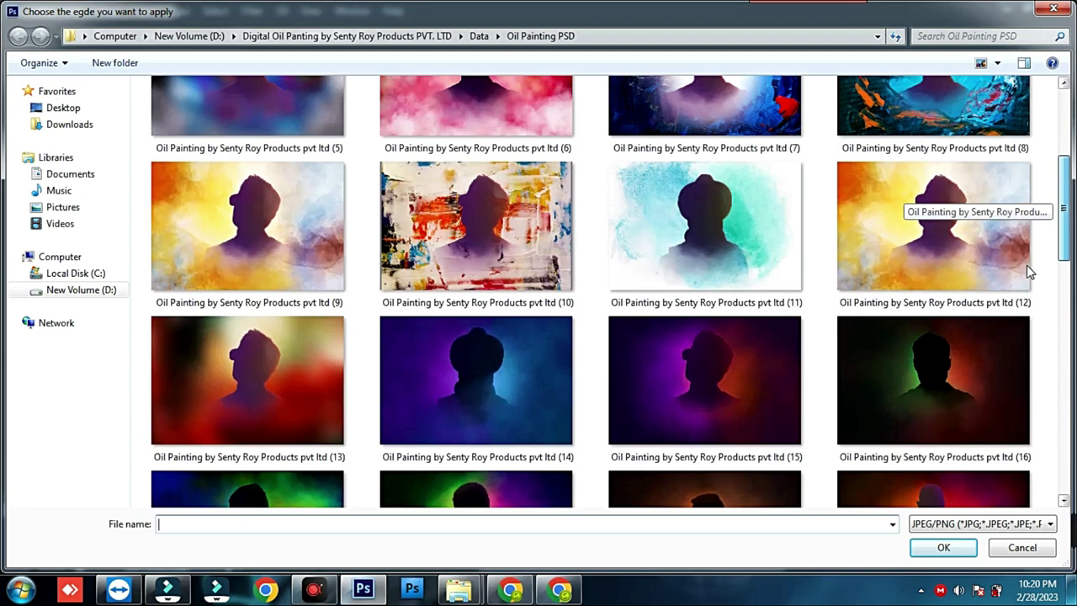
{"action": "scroll", "coordinate": [1018, 219], "scroll_direction": "down", "scroll_amount": 1}
{"action": "scroll", "coordinate": [1018, 215], "scroll_direction": "up", "scroll_amount": 2}
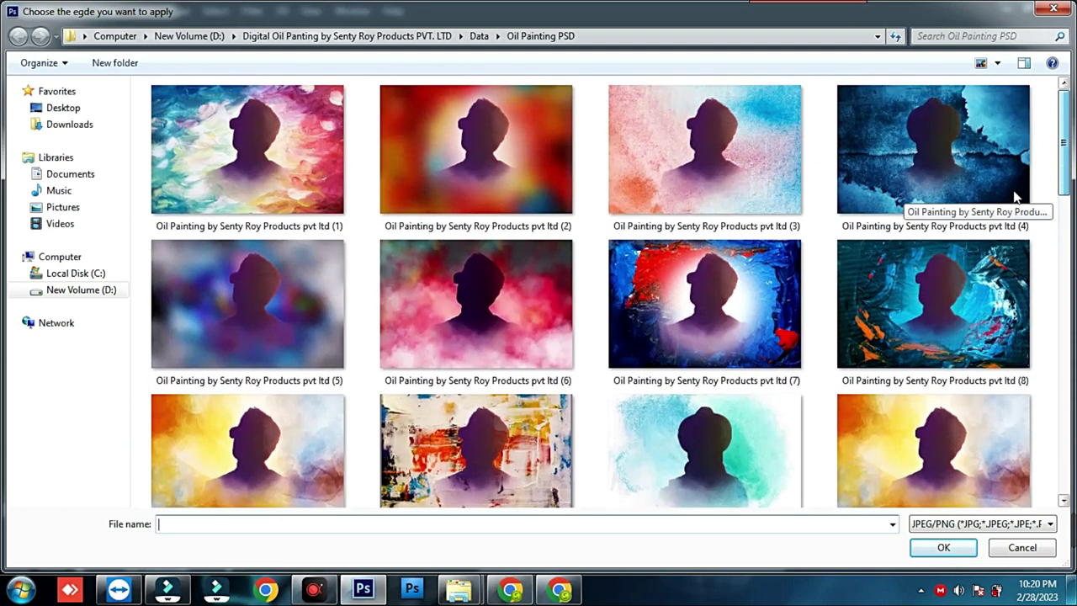
{"action": "left_click", "coordinate": [492, 356]}
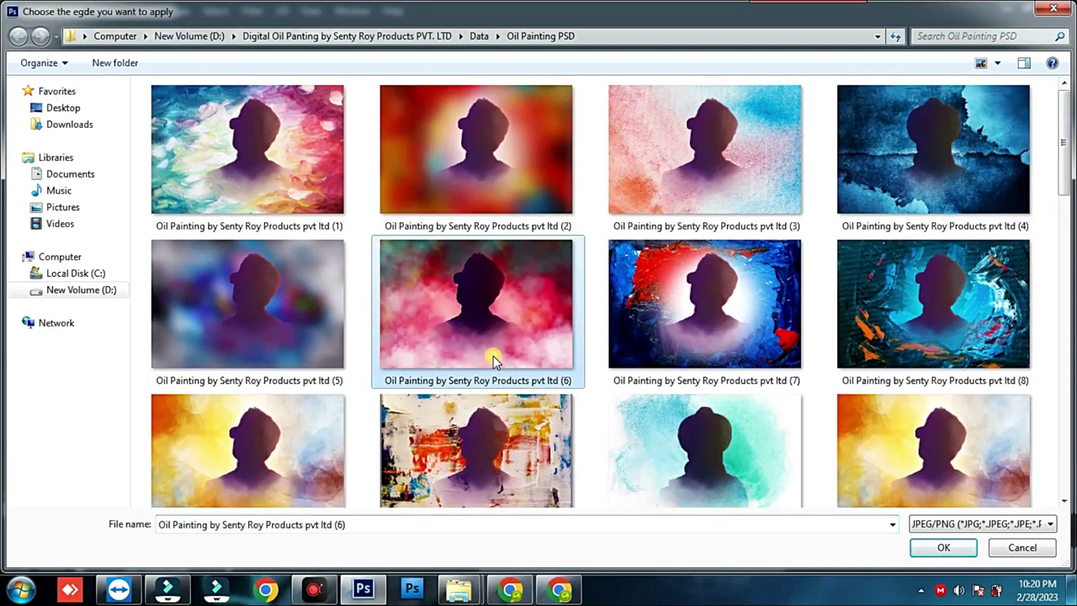
{"action": "double_click", "coordinate": [493, 355]}
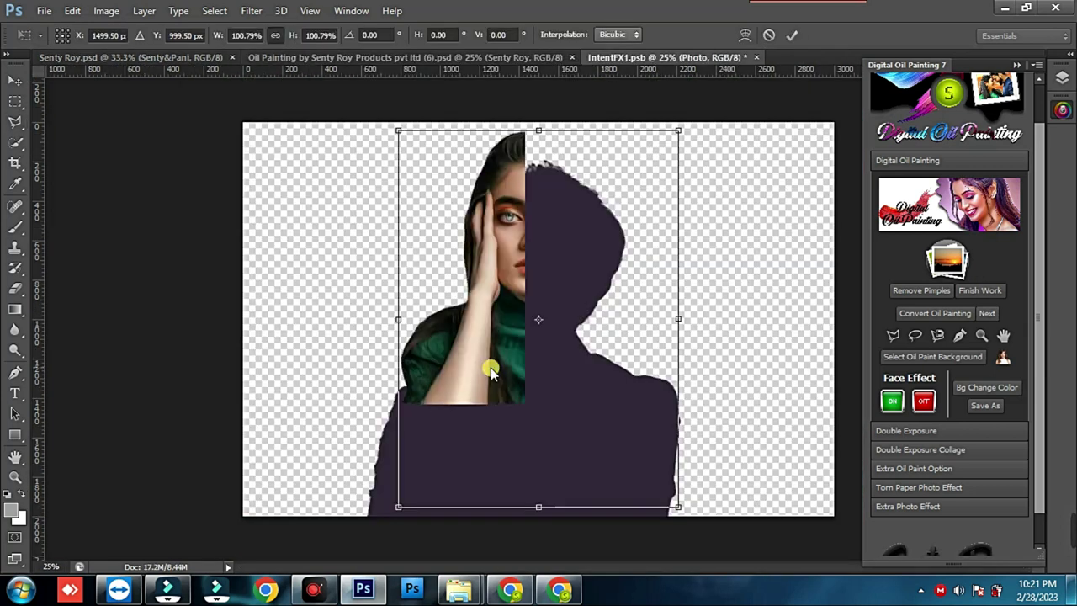
Step: Move the placed woman photo down over the dark silhouette and commit the transform
{"action": "left_click_drag", "start_coordinate": [572, 421], "coordinate": [580, 446]}
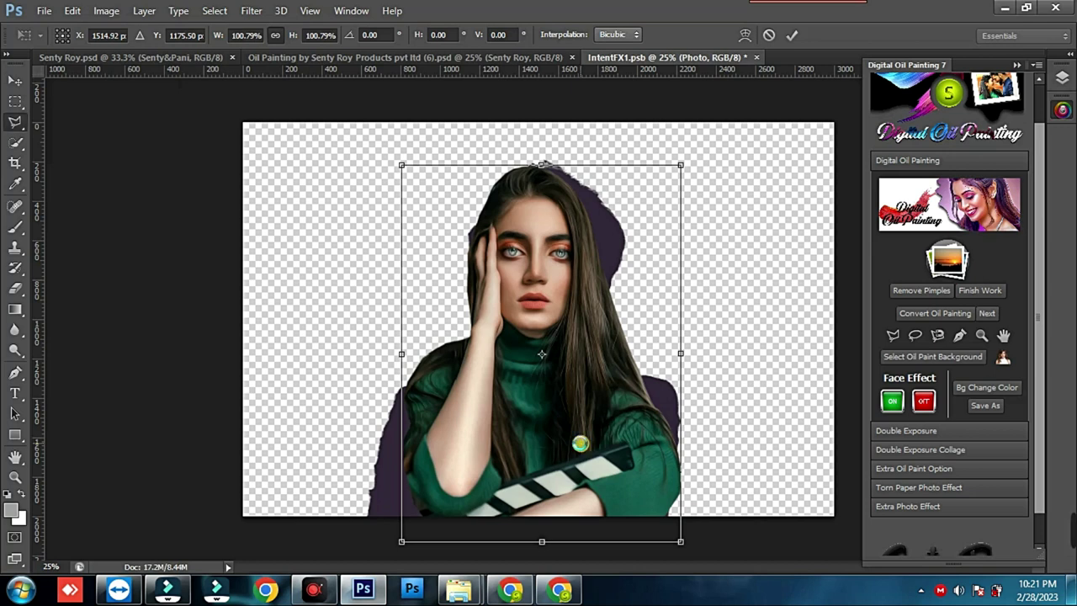
{"action": "key", "text": "Return"}
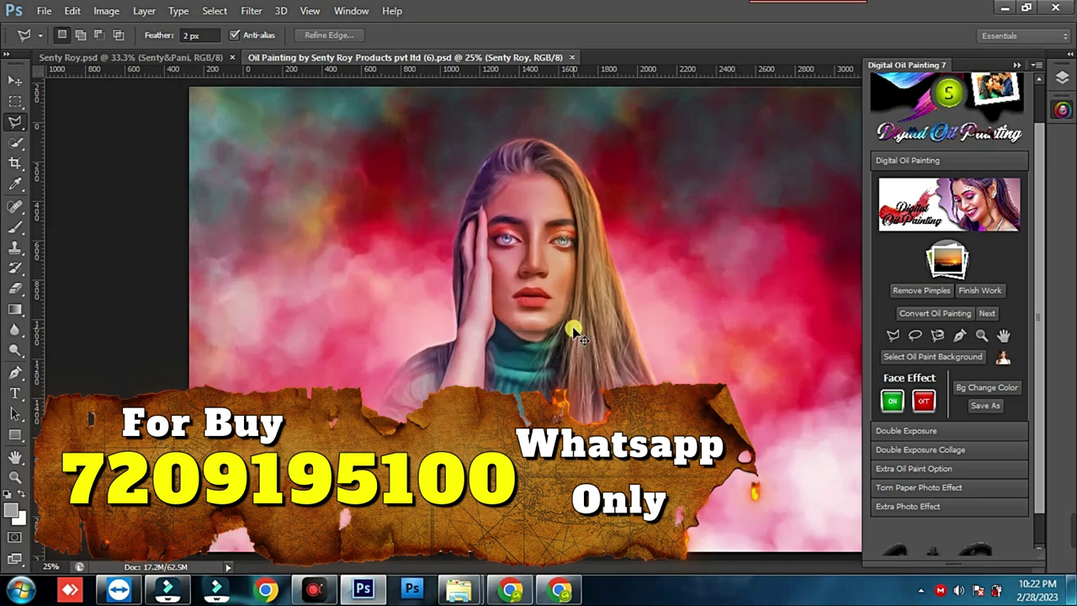
Step: Zoom in and pan to review the oil-painted woman in the cloud composite
{"action": "key", "text": "ctrl+plus"}
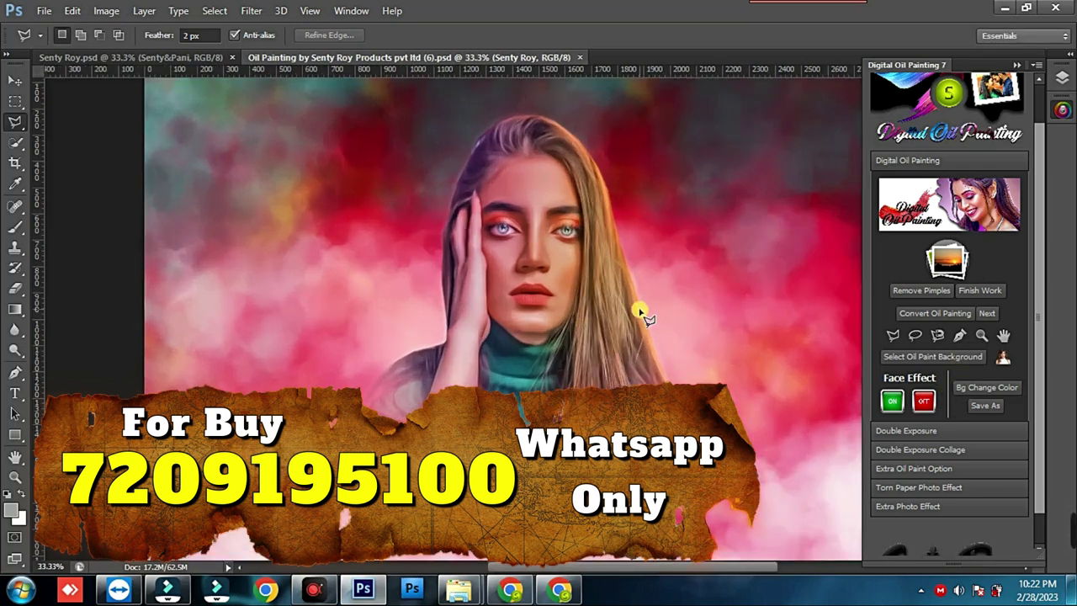
{"action": "left_click_drag", "start_coordinate": [551, 270], "coordinate": [551, 307]}
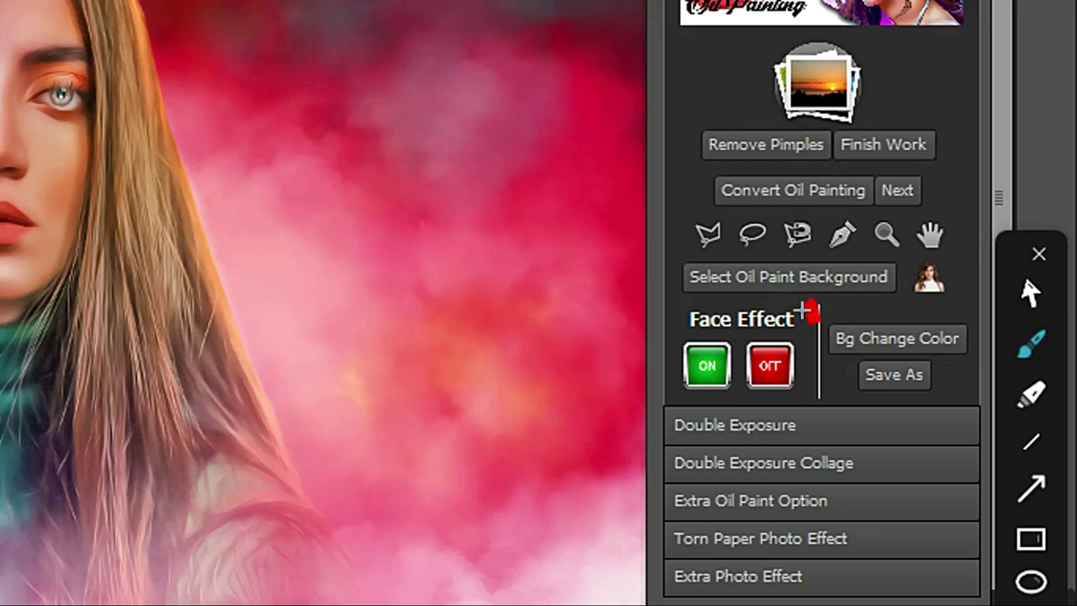
{"action": "mouse_move", "coordinate": [804, 311]}
{"action": "left_mouse_down"}
{"action": "mouse_move", "coordinate": [817, 387]}
{"action": "mouse_move", "coordinate": [668, 384]}
{"action": "mouse_move", "coordinate": [670, 308]}
{"action": "mouse_move", "coordinate": [748, 286]}
{"action": "left_mouse_up"}
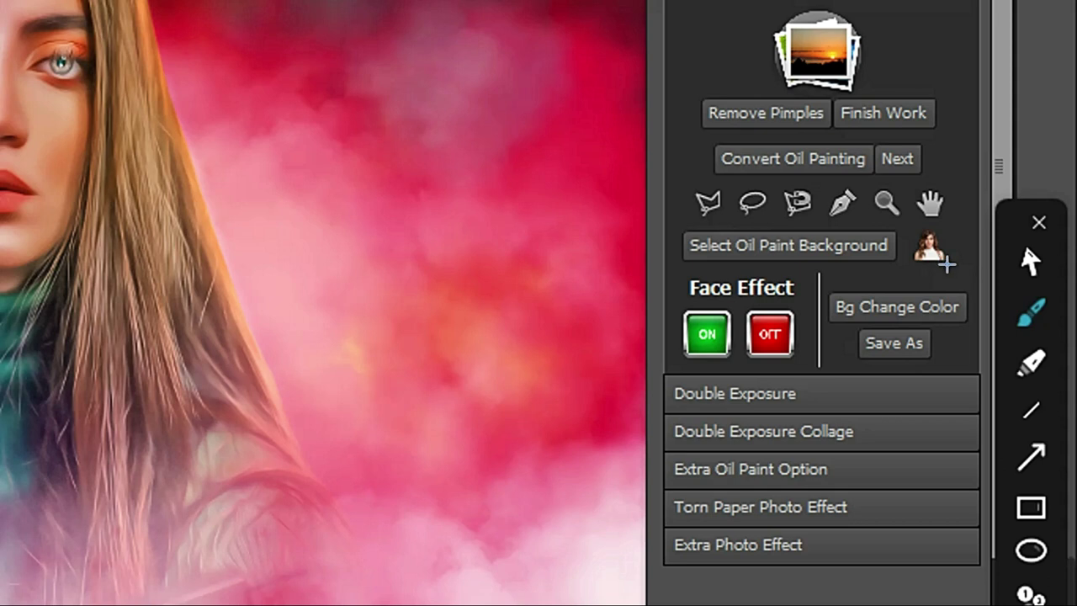
Step: Try background hue shifts of -73 and +54 in Hue/Saturation, then apply +54
{"action": "mouse_move", "coordinate": [957, 276]}
{"action": "left_mouse_down"}
{"action": "mouse_move", "coordinate": [930, 361]}
{"action": "mouse_move", "coordinate": [841, 354]}
{"action": "left_mouse_up"}
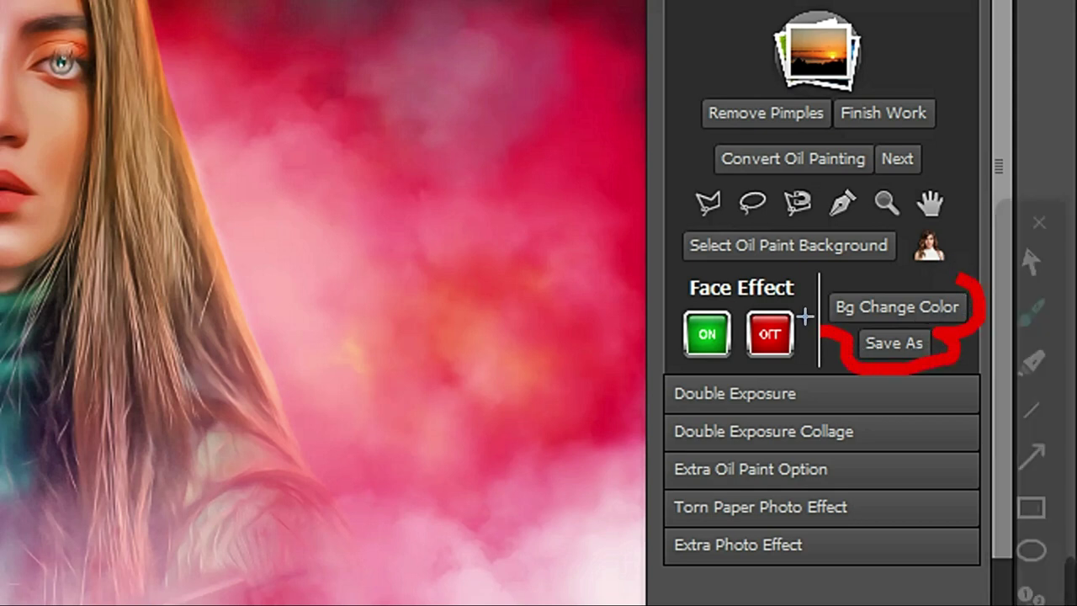
{"action": "mouse_move", "coordinate": [820, 332]}
{"action": "left_mouse_down"}
{"action": "mouse_move", "coordinate": [894, 257]}
{"action": "mouse_move", "coordinate": [952, 259]}
{"action": "left_mouse_up"}
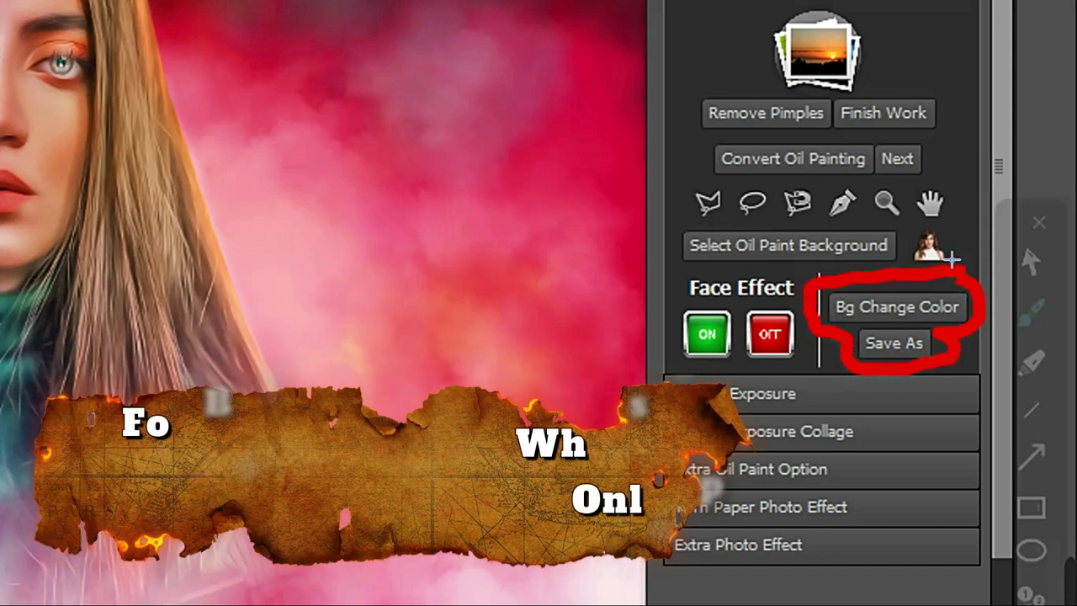
{"action": "key", "text": "Escape"}
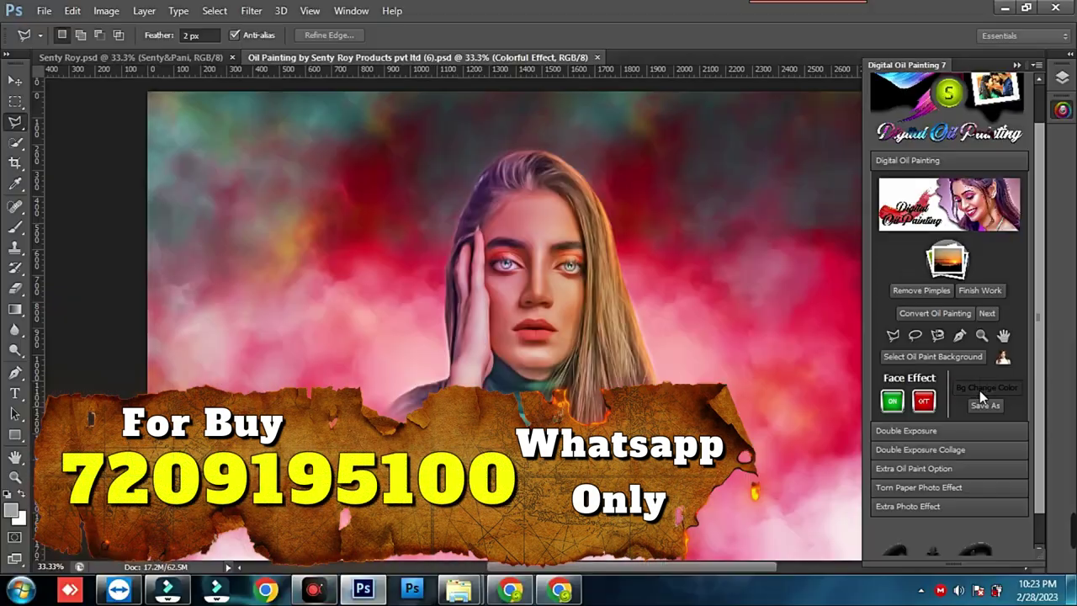
{"action": "left_click", "coordinate": [979, 391]}
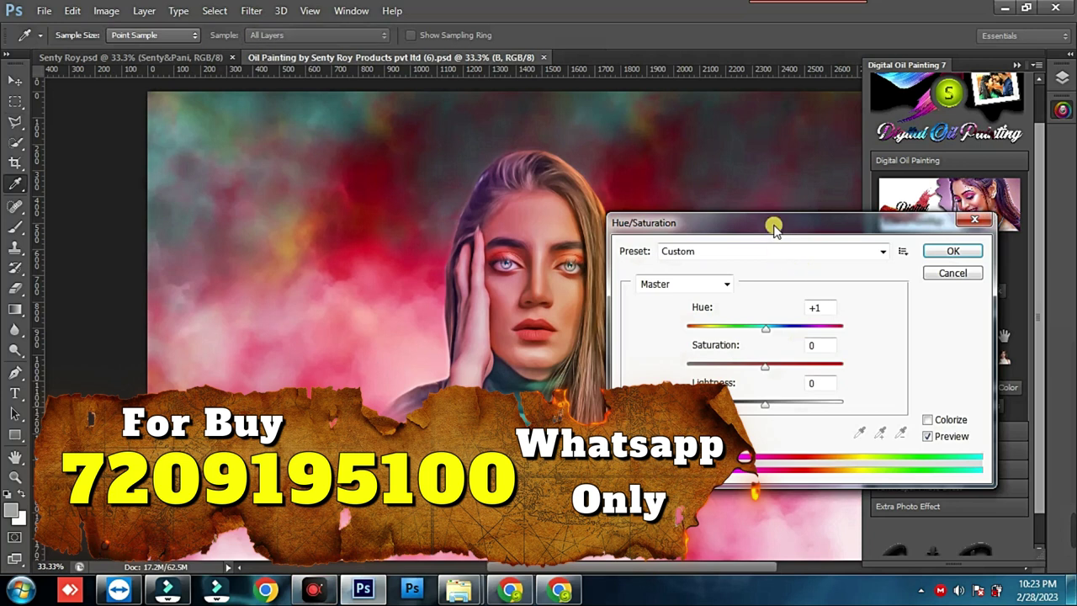
{"action": "left_click_drag", "start_coordinate": [774, 227], "coordinate": [930, 173]}
{"action": "left_click_drag", "start_coordinate": [921, 276], "coordinate": [852, 287]}
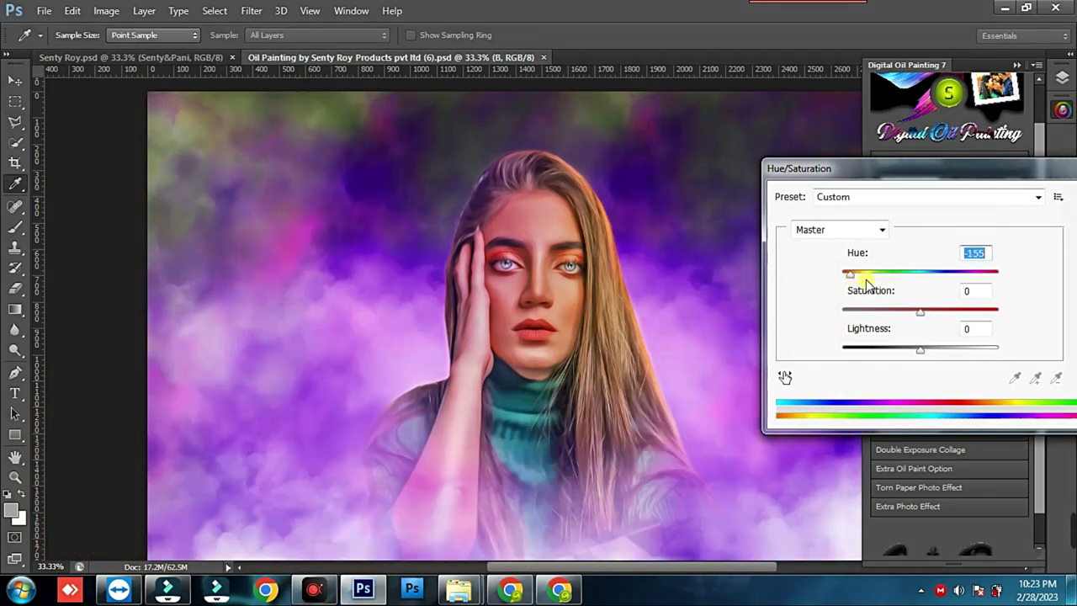
{"action": "left_click", "coordinate": [875, 279]}
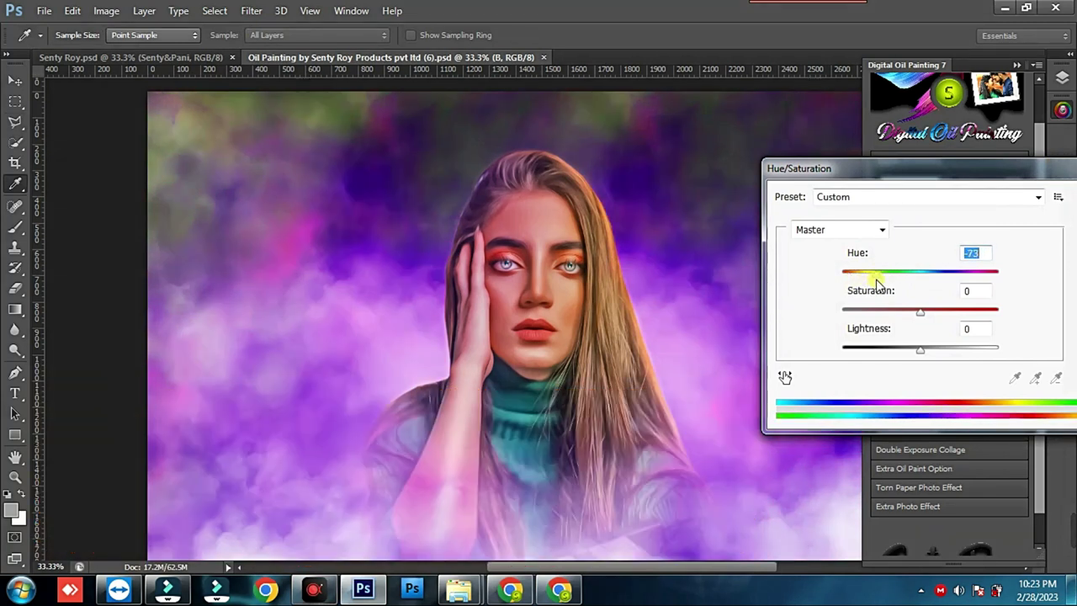
{"action": "left_click", "coordinate": [961, 275]}
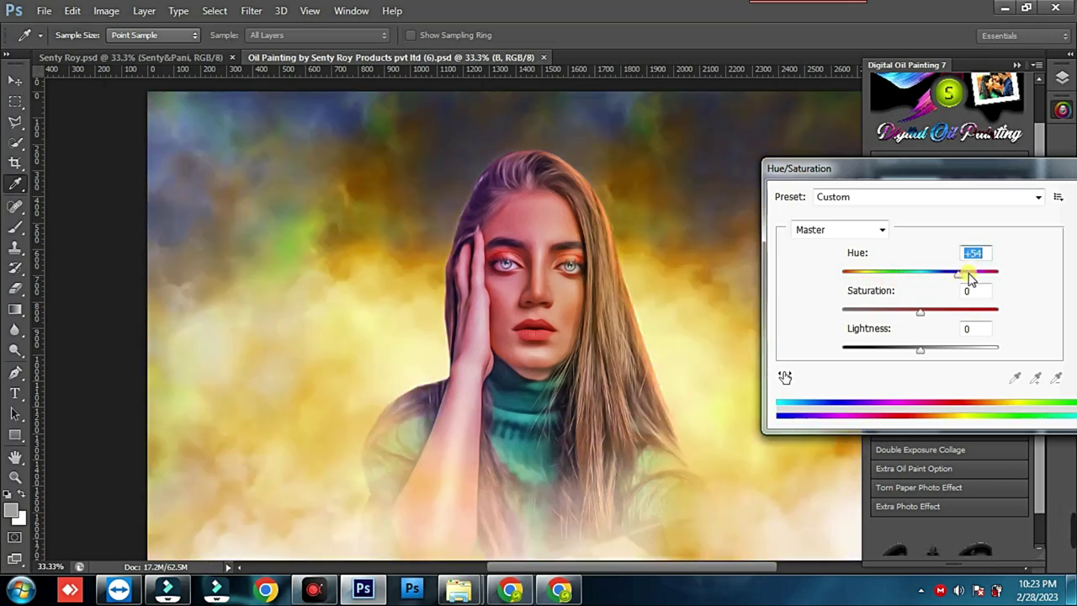
{"action": "left_click_drag", "start_coordinate": [1010, 168], "coordinate": [870, 206]}
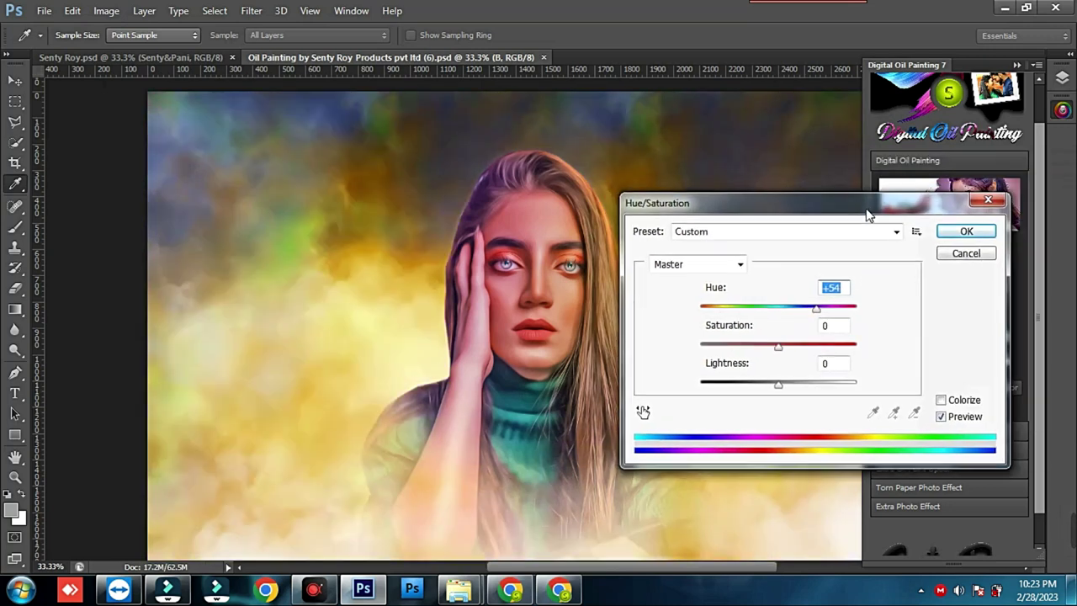
{"action": "left_click", "coordinate": [964, 235]}
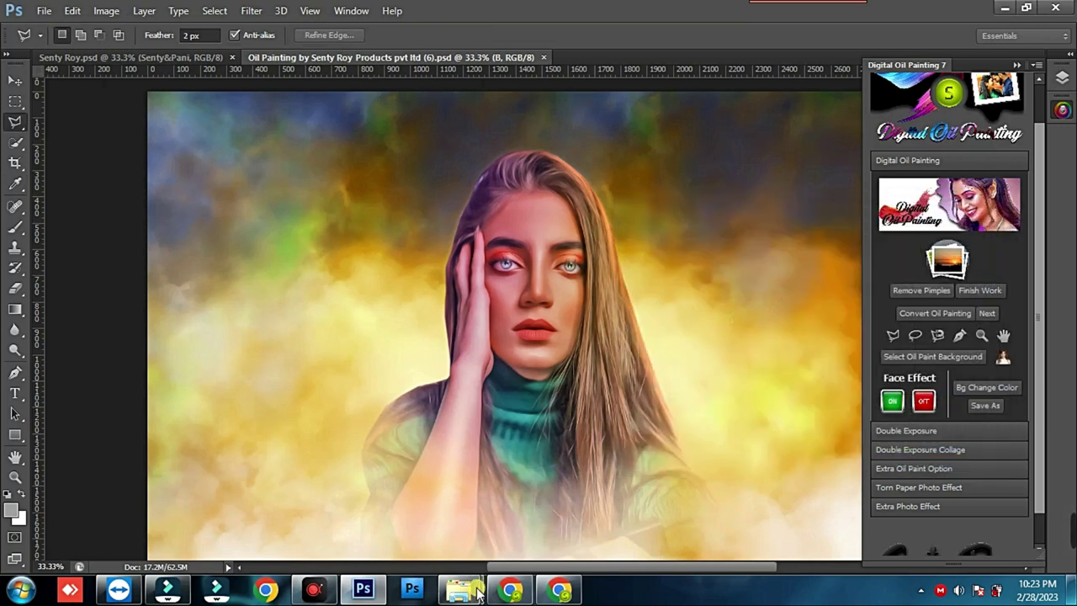
Step: In Explorer, go up a folder, open Save Result and select the saved oil-painting image
{"action": "mouse_move", "coordinate": [459, 589]}
{"action": "left_click", "coordinate": [535, 503]}
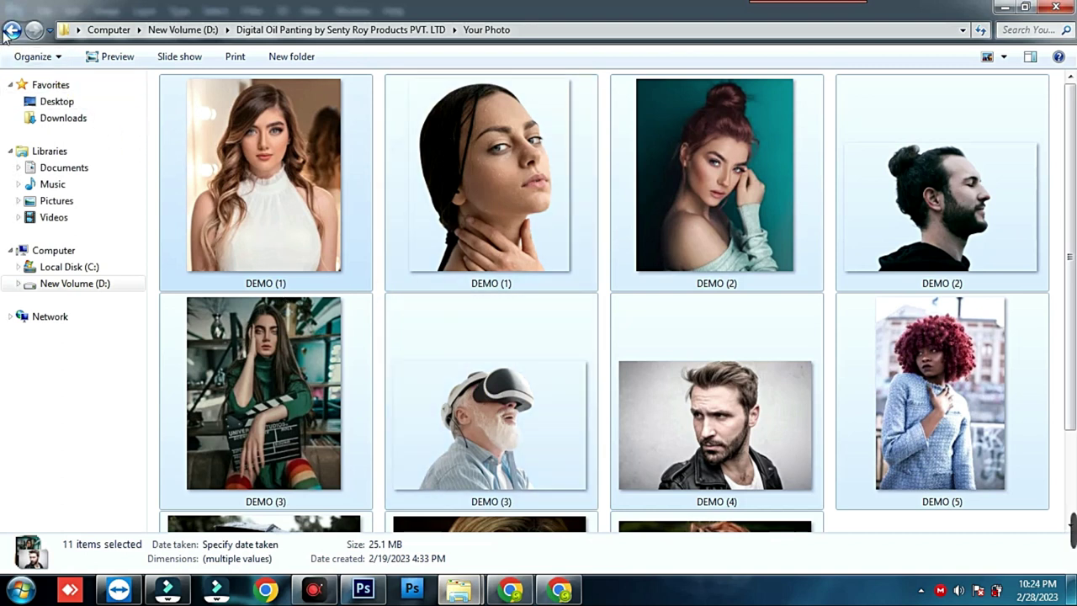
{"action": "key", "text": "BackSpace"}
{"action": "double_click", "coordinate": [263, 242]}
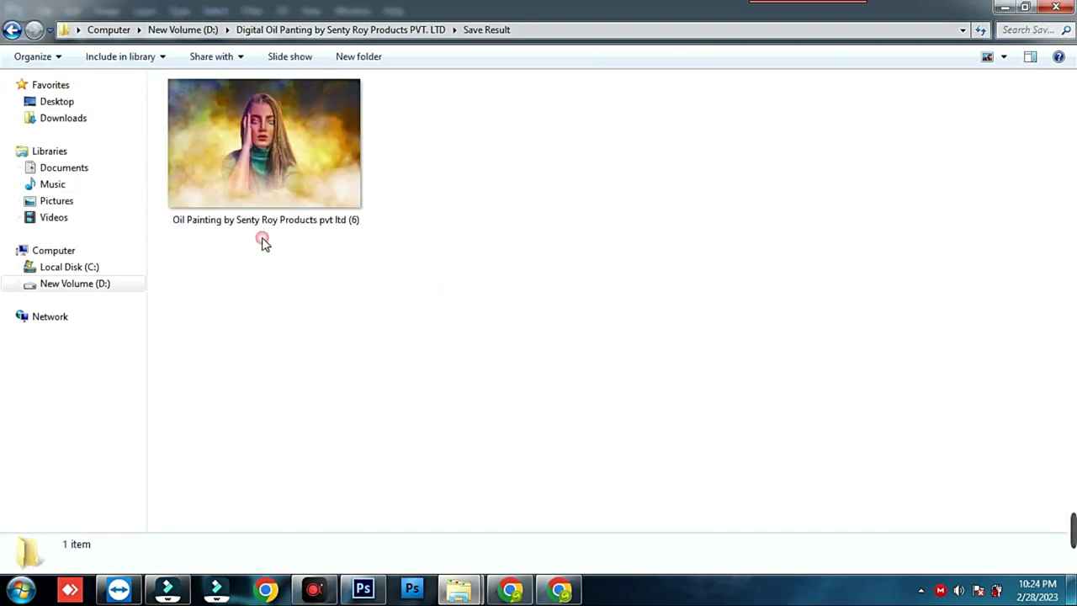
{"action": "right_click", "coordinate": [449, 168]}
{"action": "left_click", "coordinate": [672, 182]}
{"action": "left_click_drag", "start_coordinate": [399, 339], "coordinate": [315, 186]}
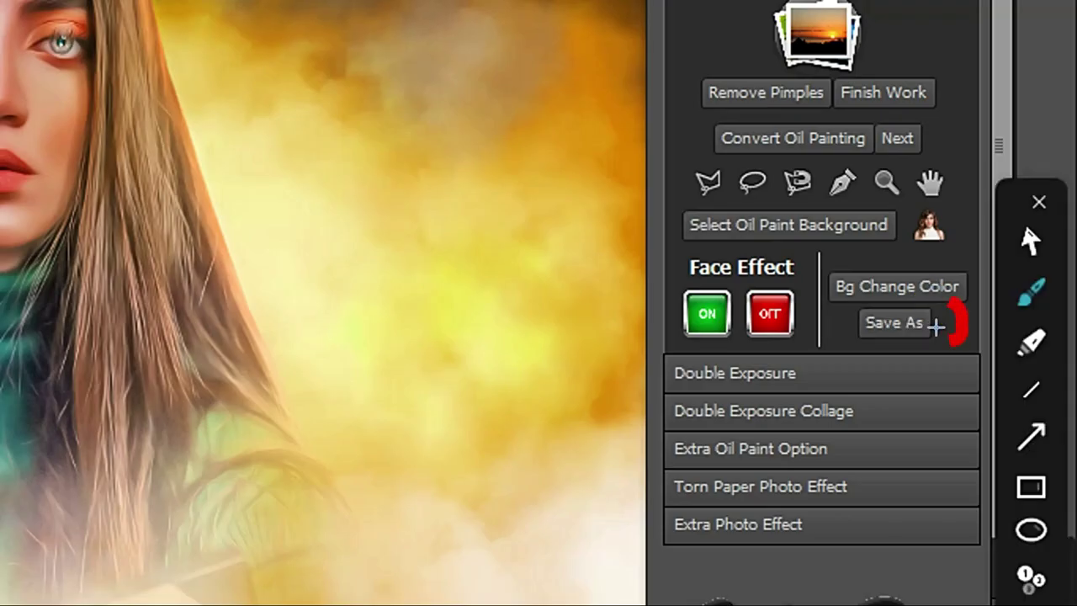
Step: Save the finished oil painting and open the cut-out portrait smart object for editing
{"action": "left_click_drag", "start_coordinate": [936, 325], "coordinate": [942, 307]}
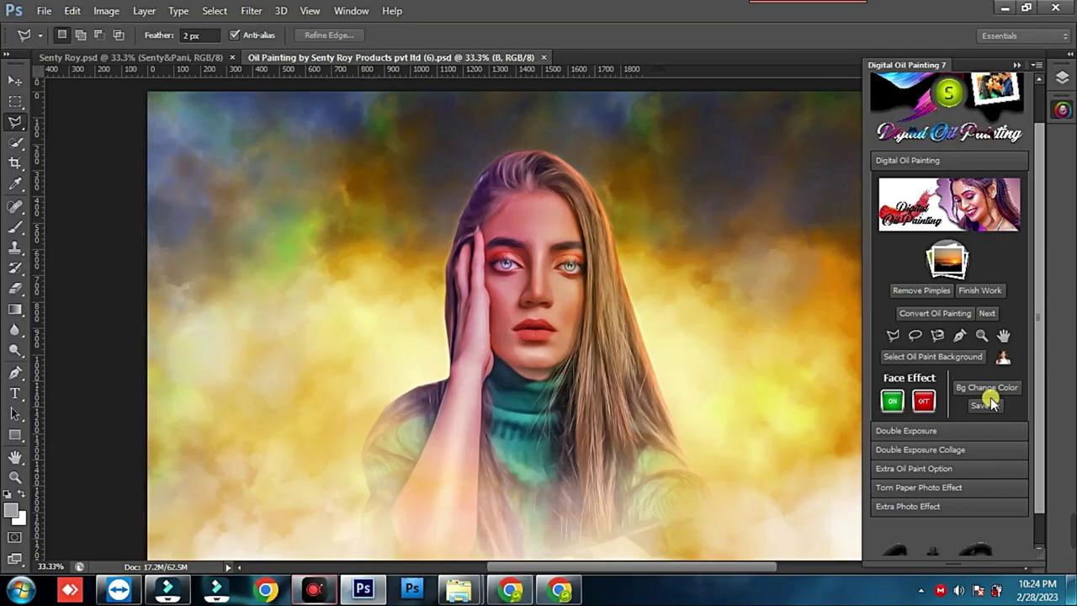
{"action": "left_click", "coordinate": [987, 402]}
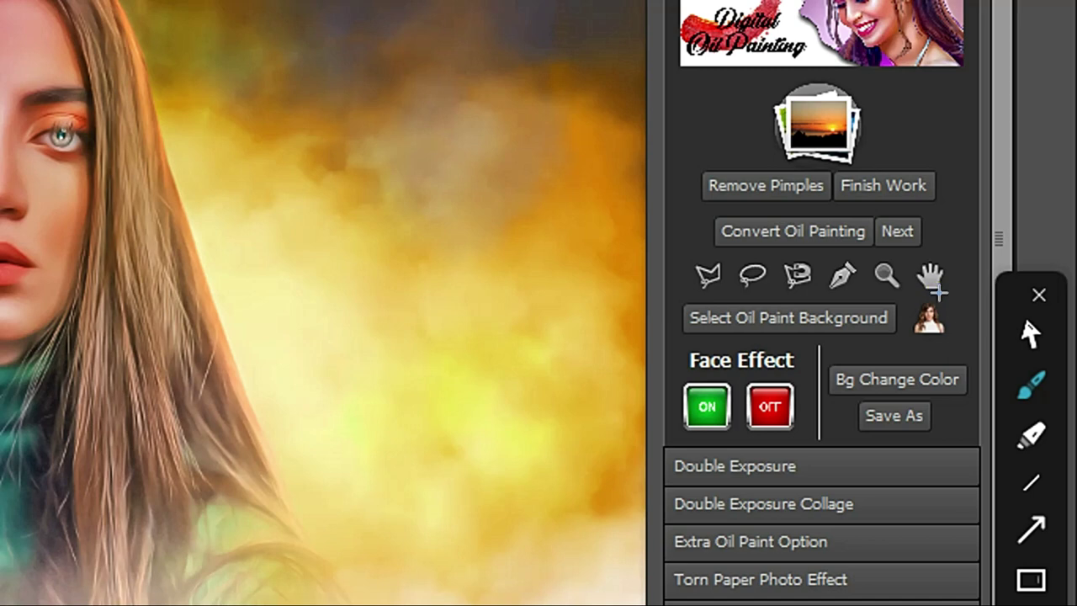
{"action": "left_click_drag", "start_coordinate": [938, 295], "coordinate": [925, 304]}
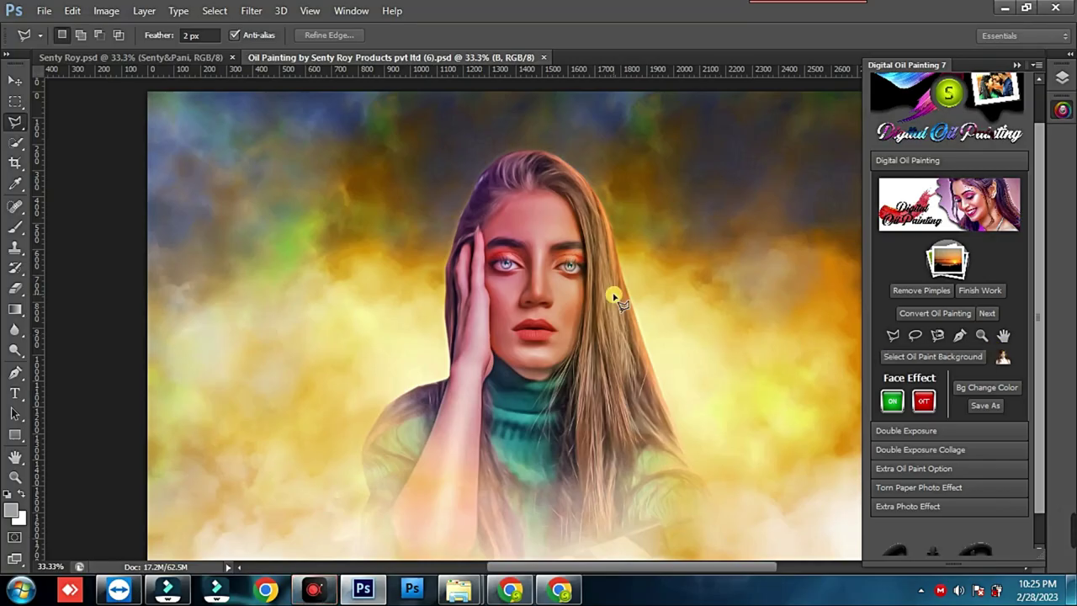
{"action": "left_click", "coordinate": [1003, 358]}
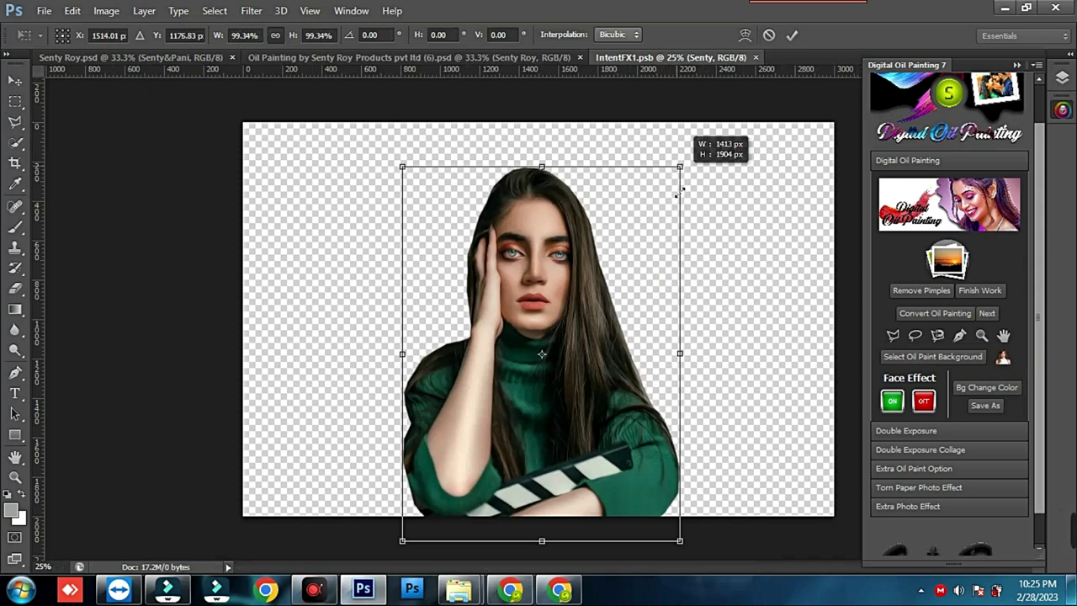
Step: Enlarge the cut-out woman to about 104%, then save and close IntentFX1.psb
{"action": "left_click_drag", "start_coordinate": [678, 194], "coordinate": [694, 171]}
{"action": "left_click_drag", "start_coordinate": [688, 535], "coordinate": [693, 552]}
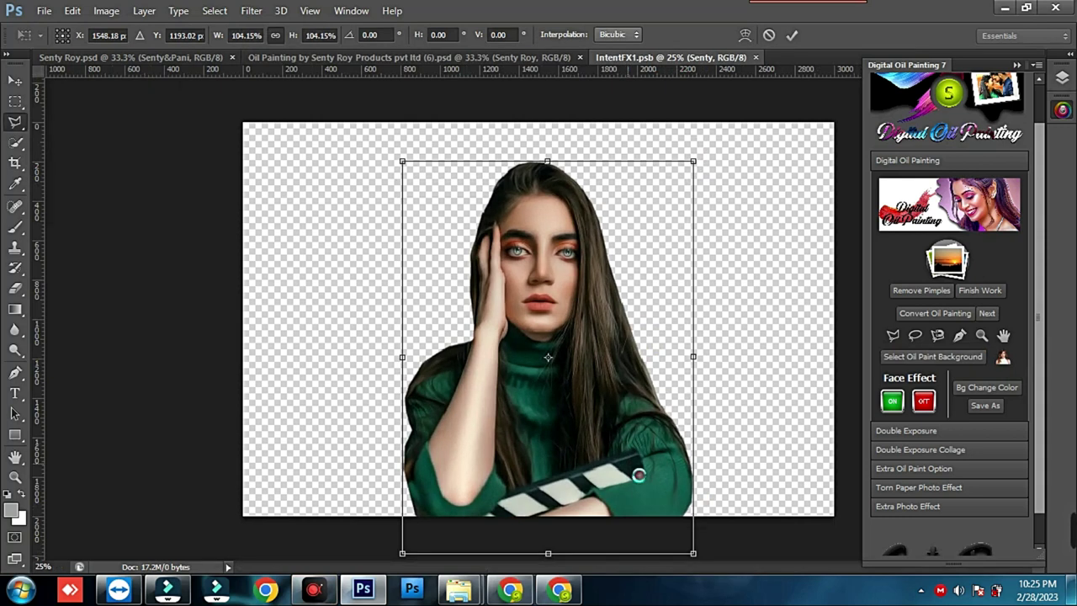
{"action": "key", "text": "Return"}
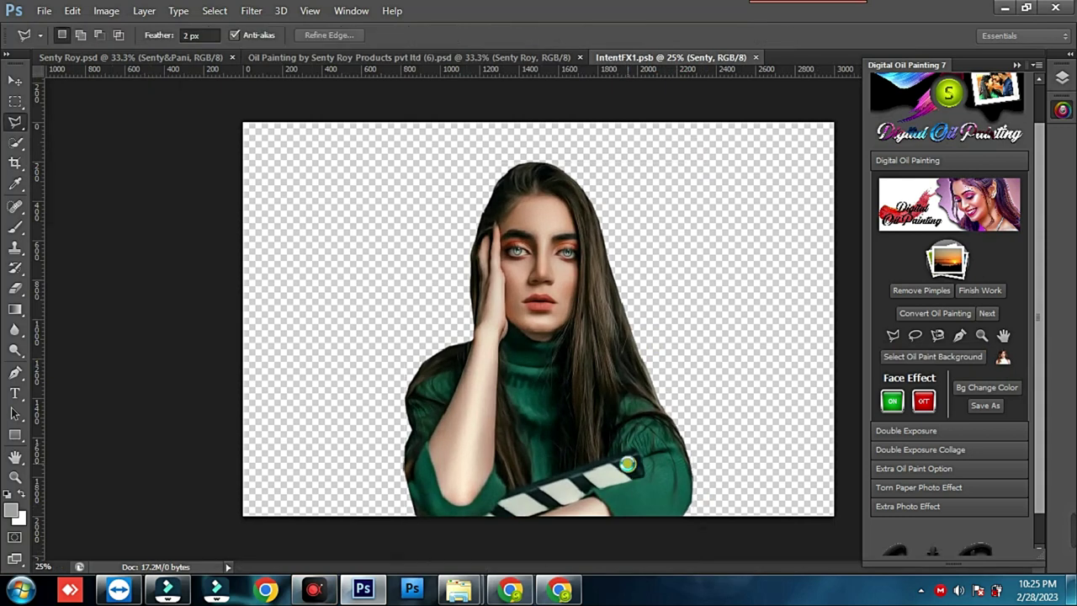
{"action": "key", "text": "ctrl+s"}
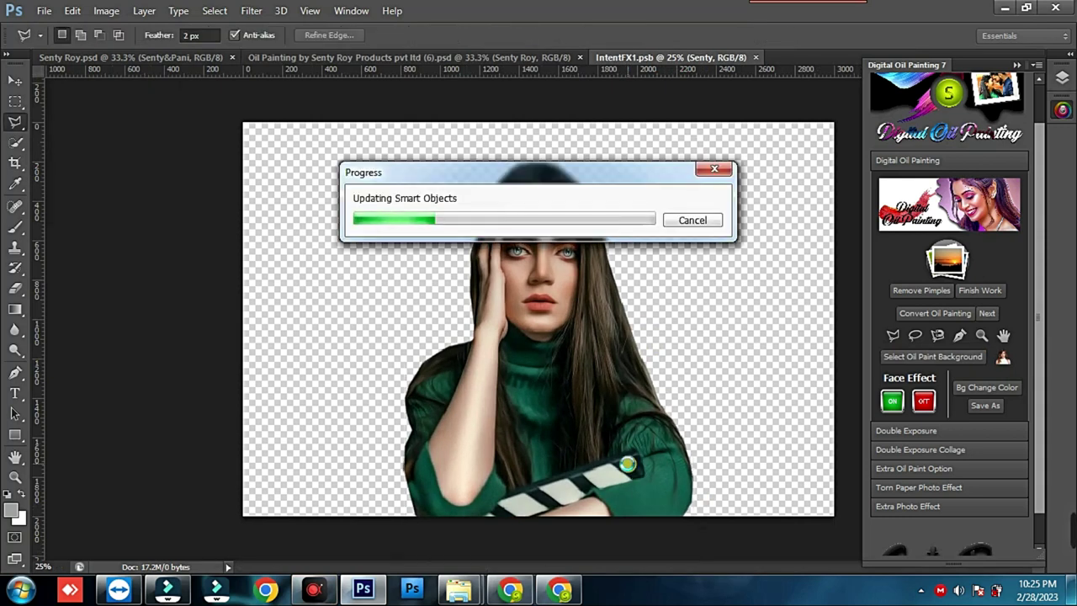
{"action": "key", "text": "ctrl+w"}
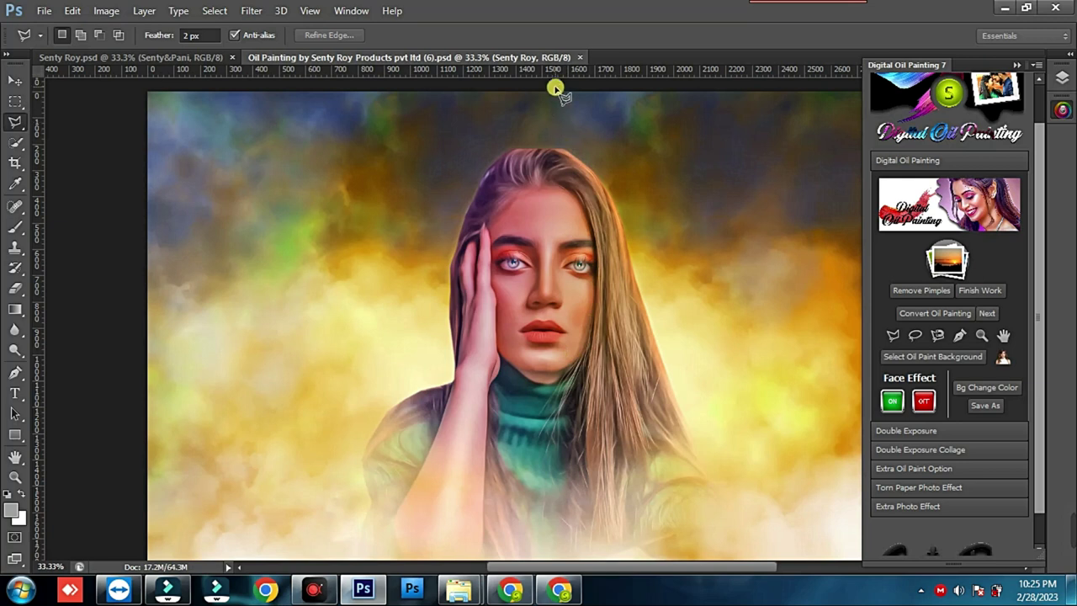
Step: Close the oil painting and photo documents, then expand the plugin's Double Exposure section
{"action": "left_click", "coordinate": [578, 57]}
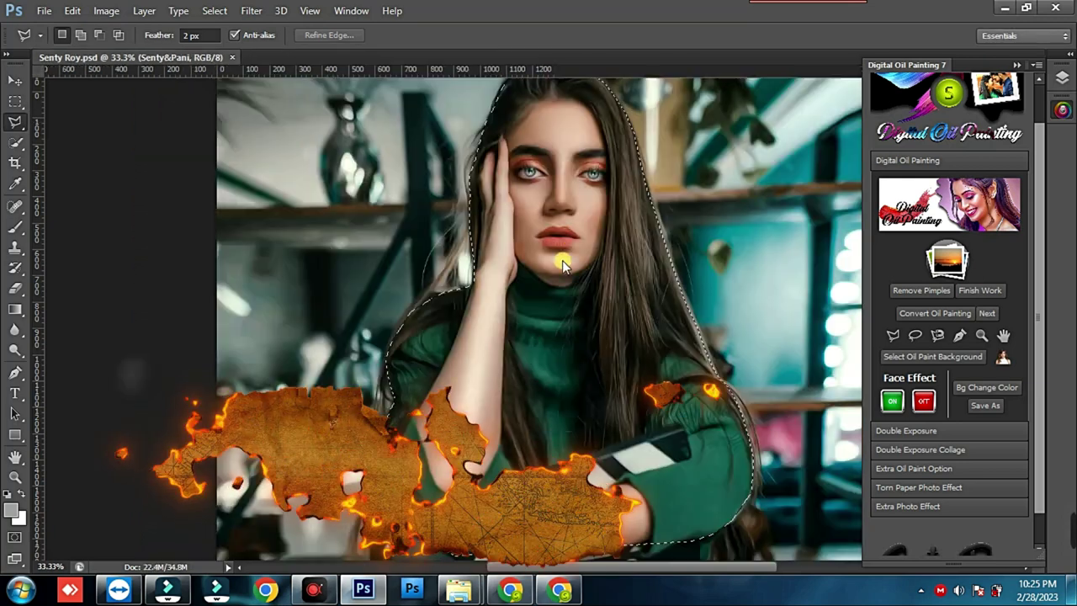
{"action": "left_click", "coordinate": [232, 57]}
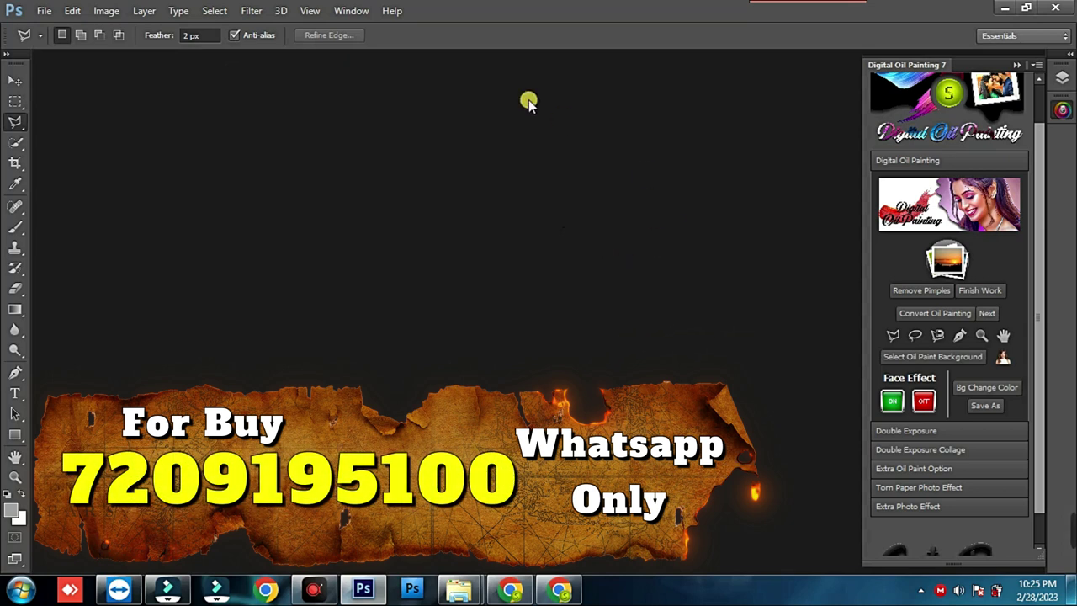
{"action": "left_click", "coordinate": [893, 432]}
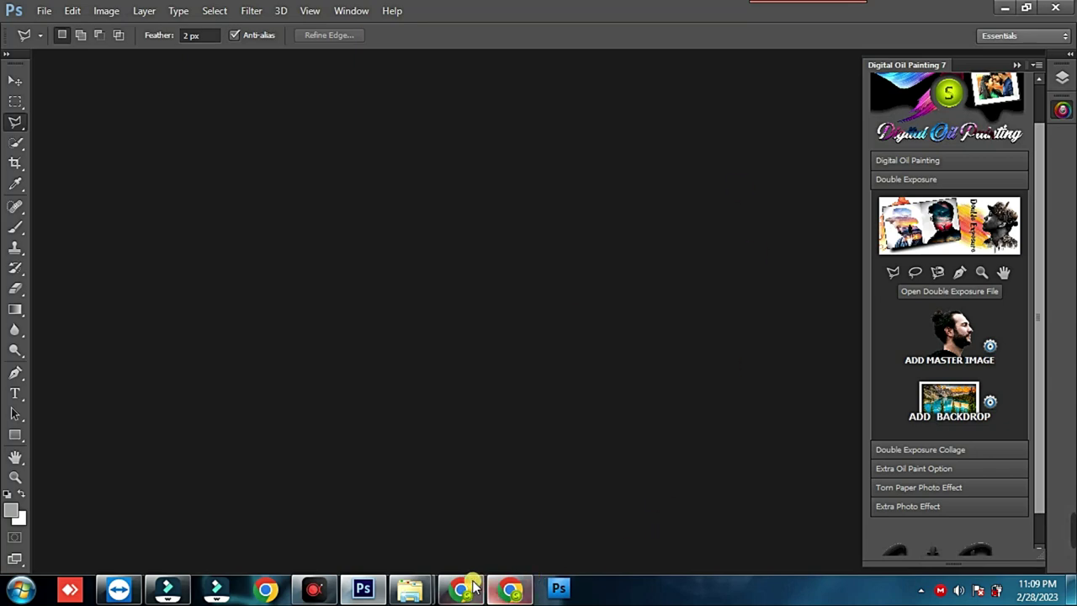
{"action": "mouse_move", "coordinate": [409, 588]}
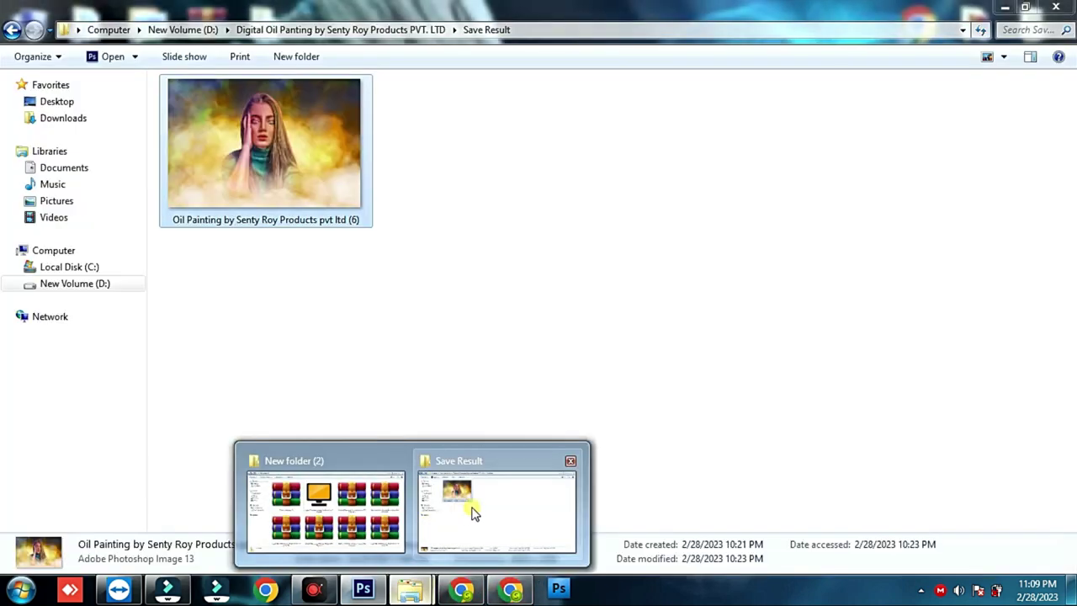
{"action": "left_click", "coordinate": [476, 509]}
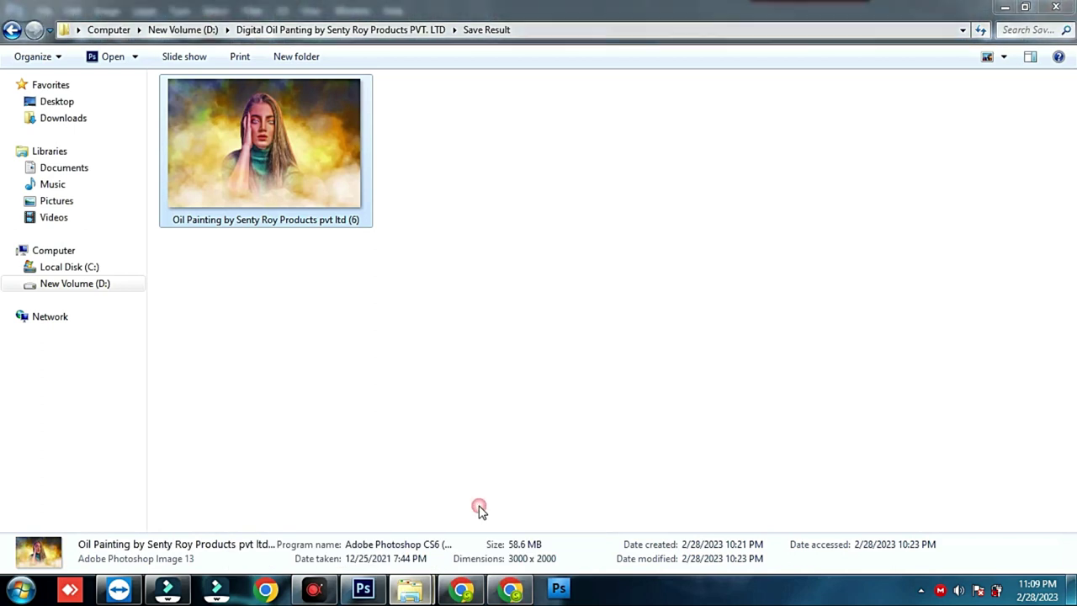
{"action": "key", "text": "BackSpace"}
{"action": "mouse_move", "coordinate": [494, 225]}
{"action": "left_mouse_down"}
{"action": "mouse_move", "coordinate": [507, 312]}
{"action": "mouse_move", "coordinate": [517, 268]}
{"action": "left_mouse_up"}
{"action": "double_click", "coordinate": [517, 267]}
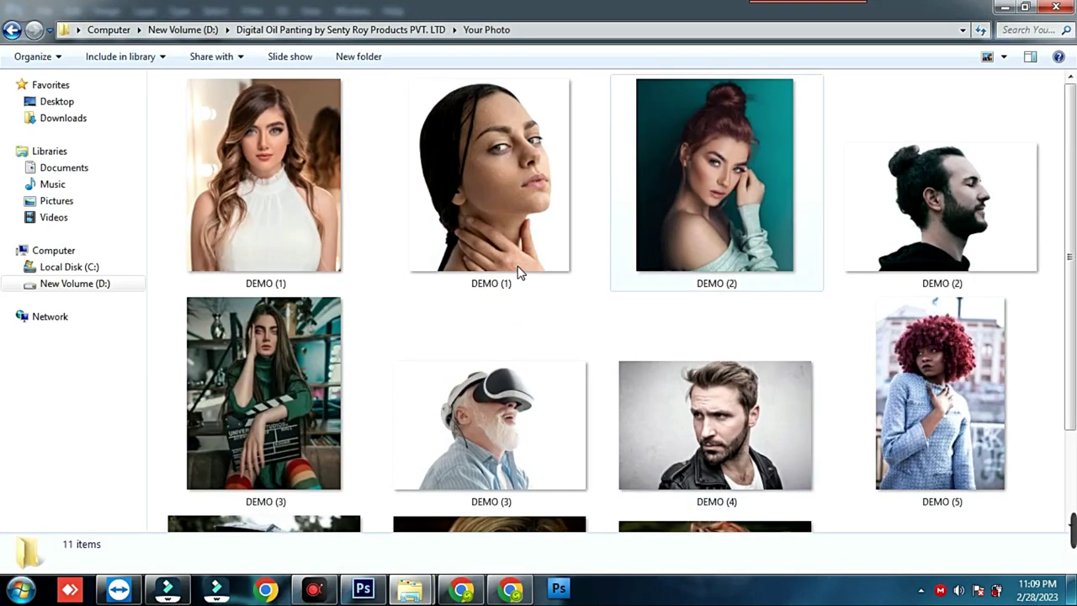
{"action": "left_click", "coordinate": [677, 241]}
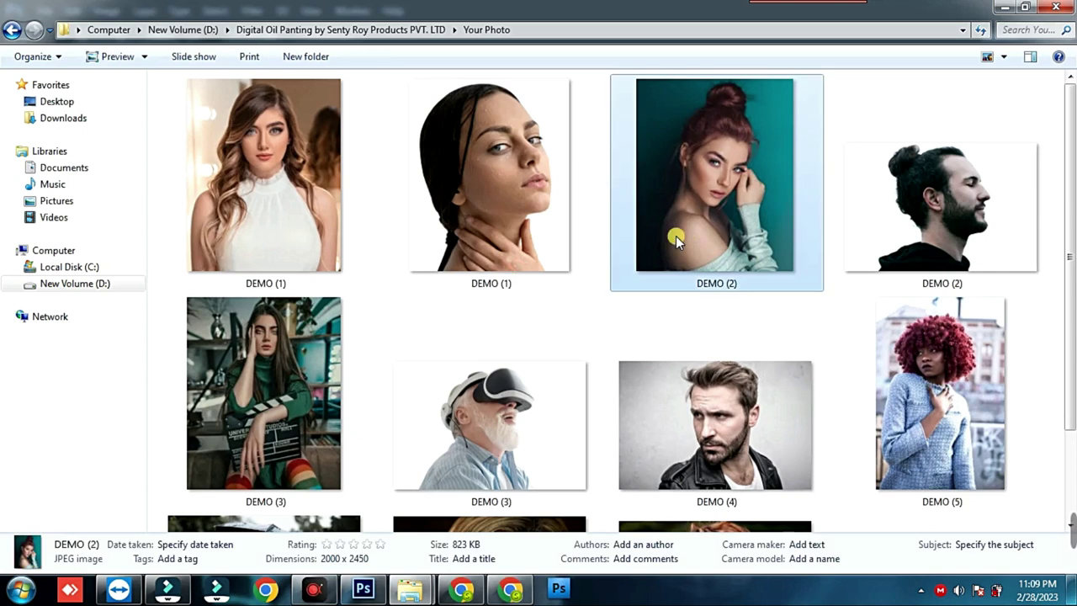
{"action": "mouse_move", "coordinate": [865, 233]}
{"action": "left_mouse_down"}
{"action": "mouse_move", "coordinate": [914, 280]}
{"action": "mouse_move", "coordinate": [506, 221]}
{"action": "left_mouse_up"}
{"action": "mouse_move", "coordinate": [505, 395]}
{"action": "left_mouse_down"}
{"action": "mouse_move", "coordinate": [495, 420]}
{"action": "mouse_move", "coordinate": [981, 294]}
{"action": "mouse_move", "coordinate": [921, 181]}
{"action": "left_mouse_up"}
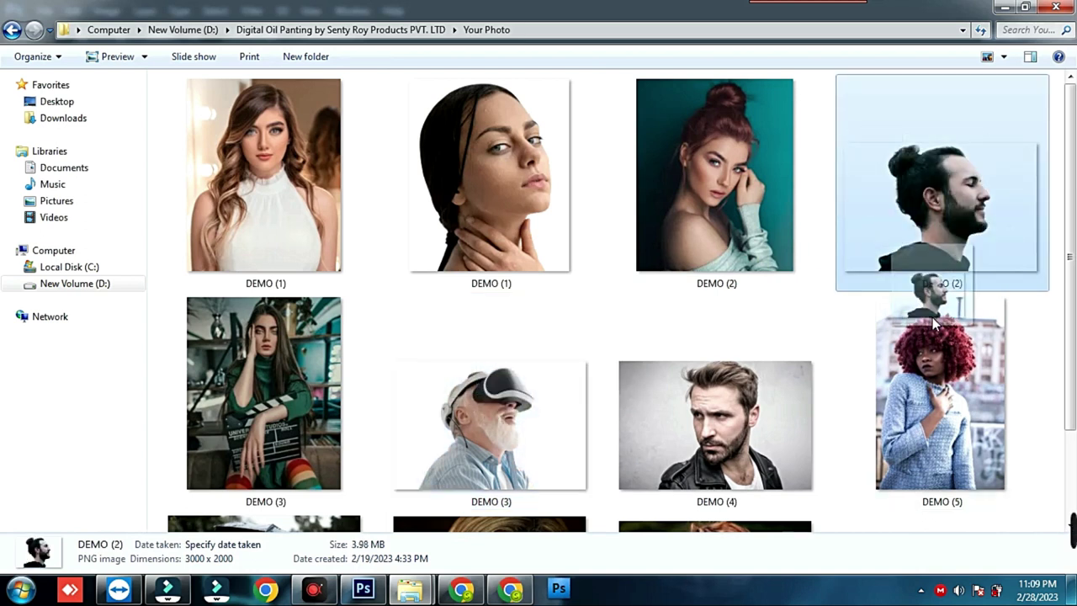
{"action": "left_click", "coordinate": [1004, 8]}
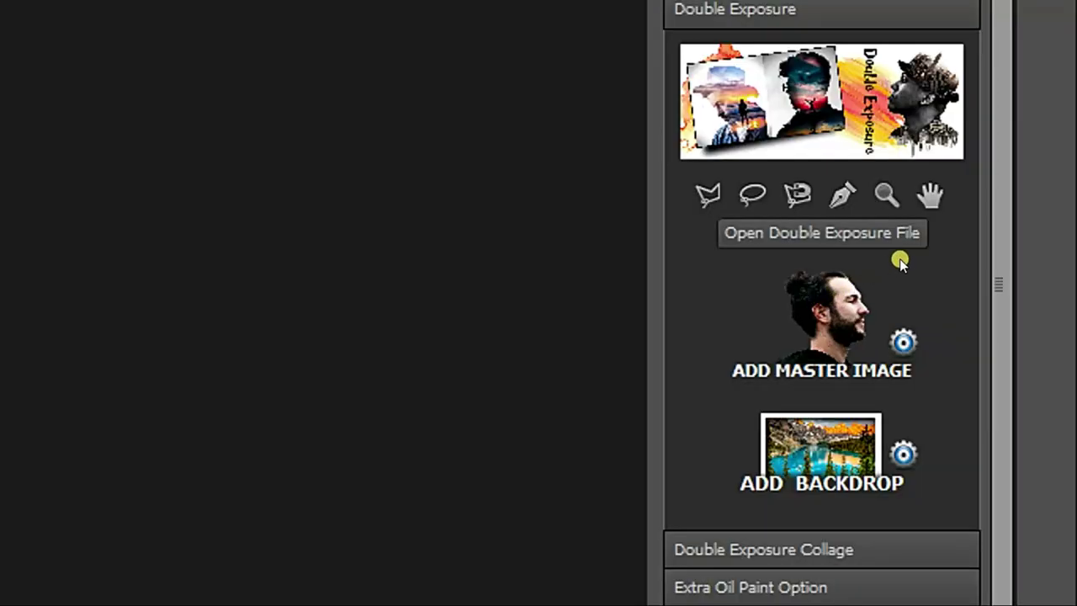
Step: Reselect with Ctrl+Shift+D and adjust controls in the plugin's Double Exposure section
{"action": "key", "text": "ctrl+shift+d"}
{"action": "mouse_move", "coordinate": [923, 195]}
{"action": "left_mouse_down"}
{"action": "mouse_move", "coordinate": [942, 230]}
{"action": "mouse_move", "coordinate": [852, 260]}
{"action": "mouse_move", "coordinate": [707, 250]}
{"action": "mouse_move", "coordinate": [703, 202]}
{"action": "mouse_move", "coordinate": [922, 184]}
{"action": "left_mouse_up"}
{"action": "mouse_move", "coordinate": [909, 267]}
{"action": "left_mouse_down"}
{"action": "mouse_move", "coordinate": [932, 294]}
{"action": "mouse_move", "coordinate": [870, 379]}
{"action": "mouse_move", "coordinate": [734, 385]}
{"action": "left_mouse_up"}
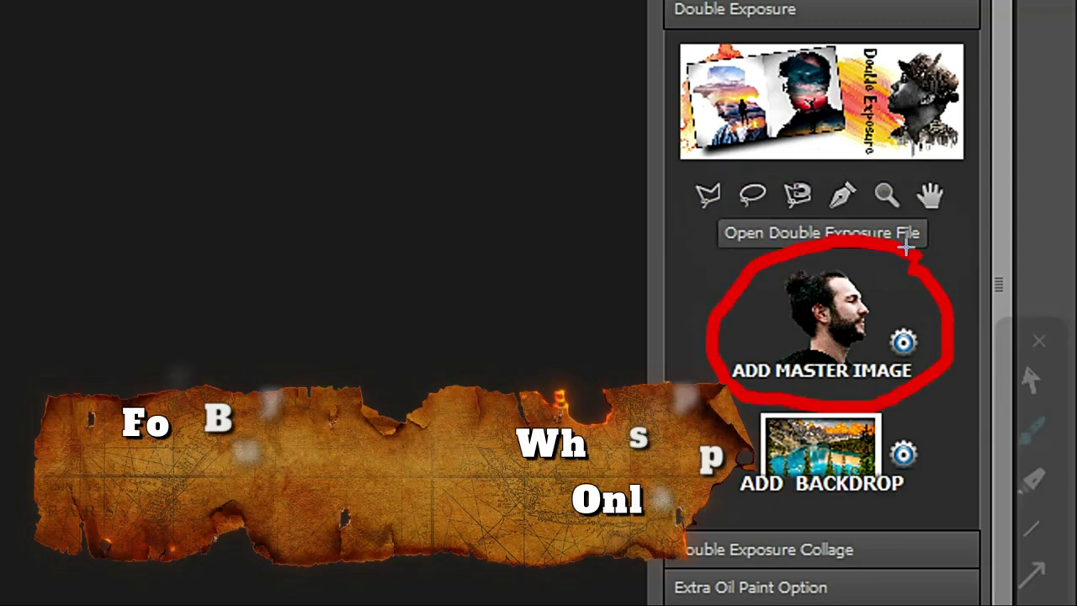
{"action": "mouse_move", "coordinate": [905, 313]}
{"action": "left_mouse_down"}
{"action": "mouse_move", "coordinate": [936, 370]}
{"action": "mouse_move", "coordinate": [869, 351]}
{"action": "mouse_move", "coordinate": [879, 328]}
{"action": "left_mouse_up"}
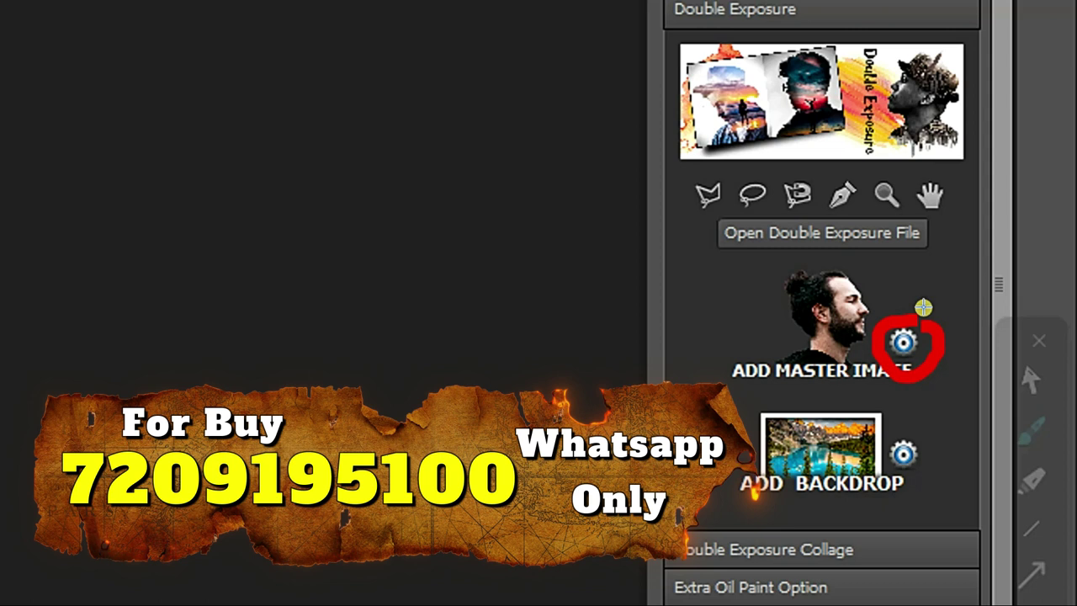
{"action": "mouse_move", "coordinate": [879, 383]}
{"action": "left_mouse_down"}
{"action": "mouse_move", "coordinate": [895, 452]}
{"action": "mouse_move", "coordinate": [833, 505]}
{"action": "mouse_move", "coordinate": [866, 391]}
{"action": "left_mouse_up"}
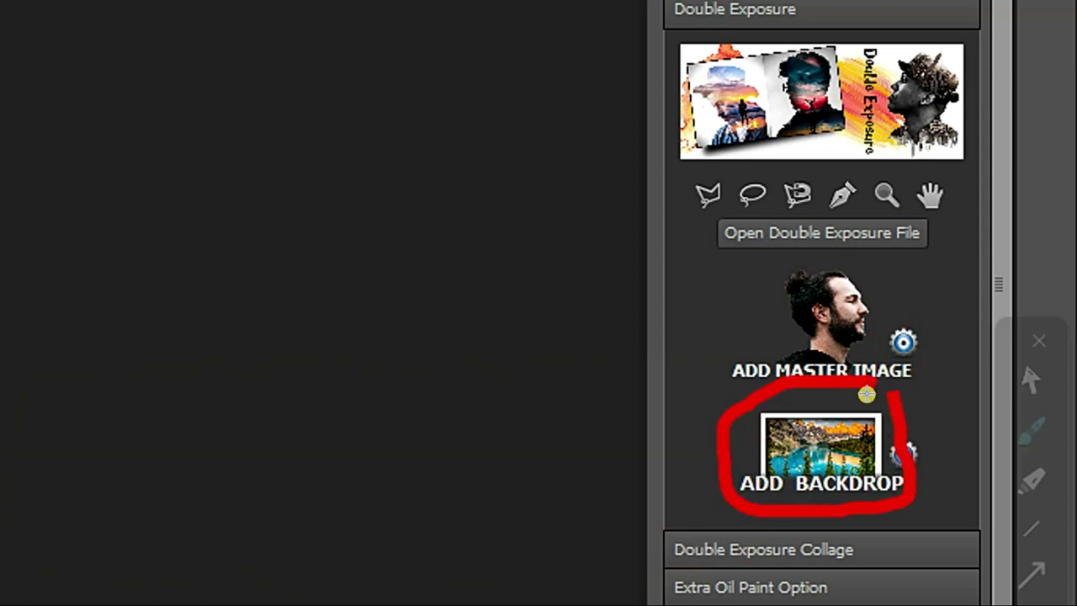
{"action": "mouse_move", "coordinate": [915, 435]}
{"action": "left_mouse_down"}
{"action": "mouse_move", "coordinate": [875, 487]}
{"action": "mouse_move", "coordinate": [899, 416]}
{"action": "left_mouse_up"}
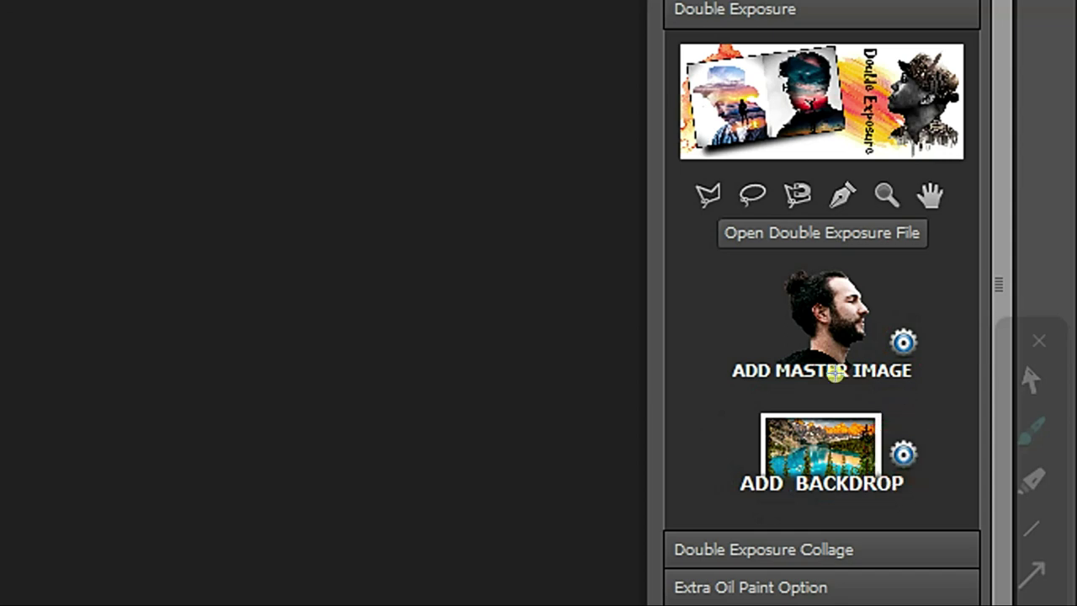
{"action": "mouse_move", "coordinate": [703, 199]}
{"action": "left_mouse_down"}
{"action": "mouse_move", "coordinate": [817, 247]}
{"action": "mouse_move", "coordinate": [924, 236]}
{"action": "mouse_move", "coordinate": [828, 205]}
{"action": "mouse_move", "coordinate": [730, 212]}
{"action": "left_mouse_up"}
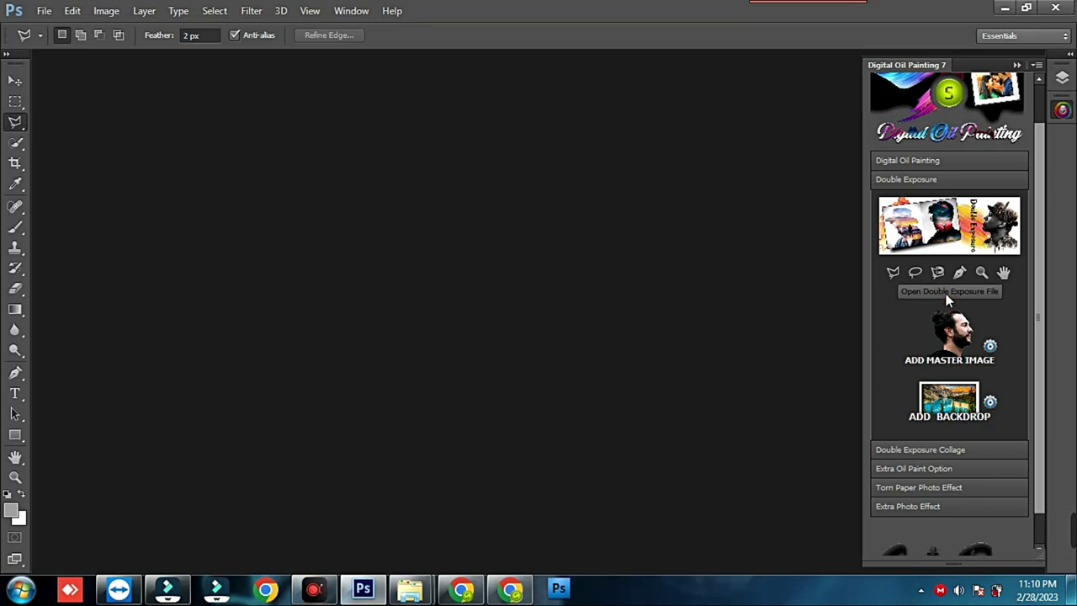
Step: Open the Double Exposure (5) template file
{"action": "left_click", "coordinate": [948, 300]}
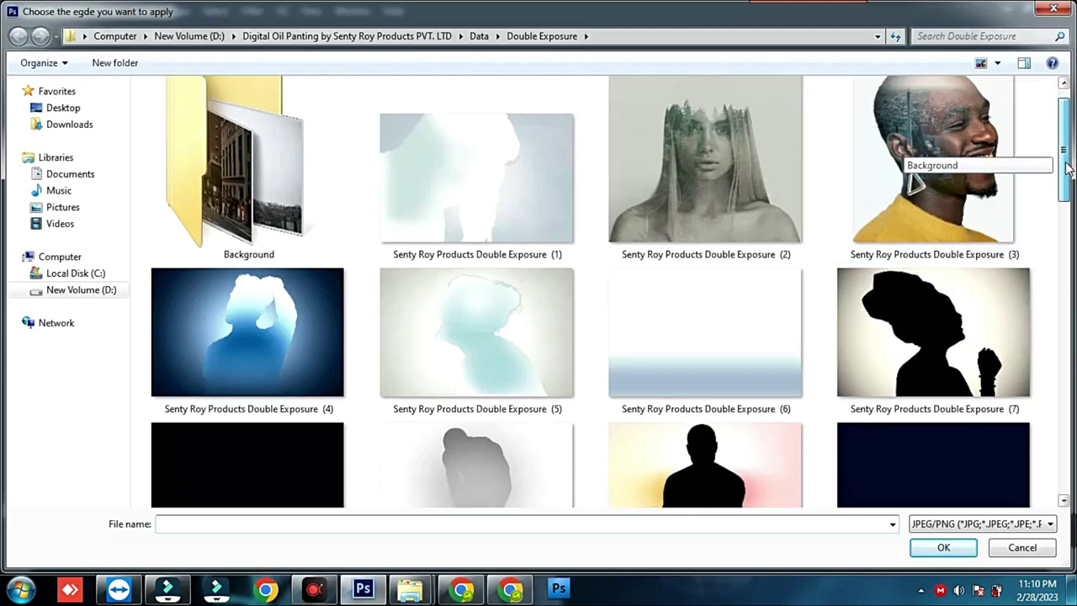
{"action": "left_click_drag", "start_coordinate": [1068, 158], "coordinate": [1073, 392]}
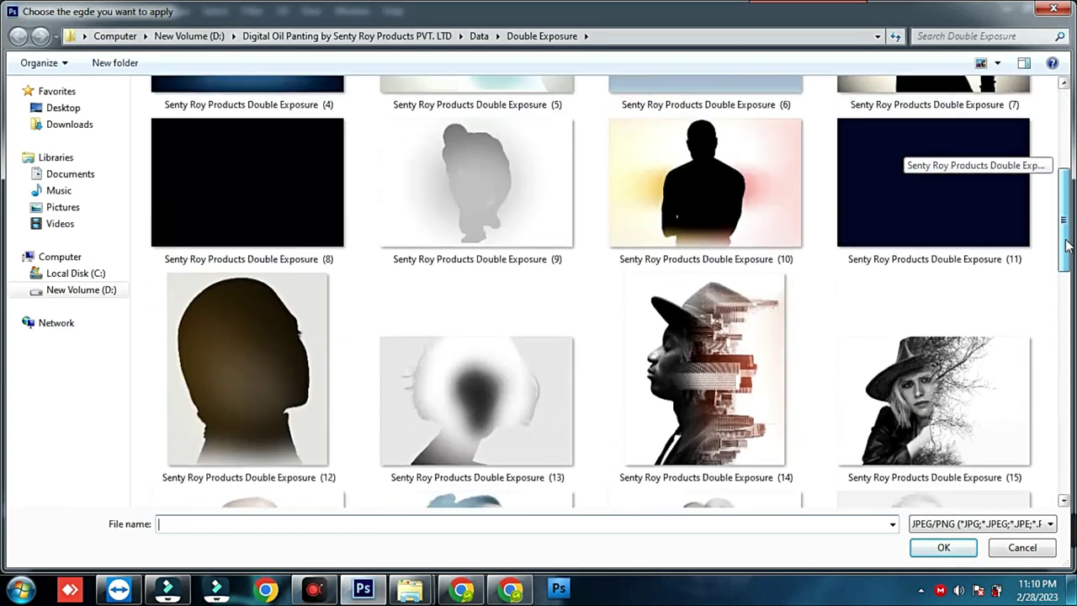
{"action": "left_click_drag", "start_coordinate": [1073, 392], "coordinate": [1061, 159]}
{"action": "left_click", "coordinate": [505, 320]}
{"action": "double_click", "coordinate": [505, 318]}
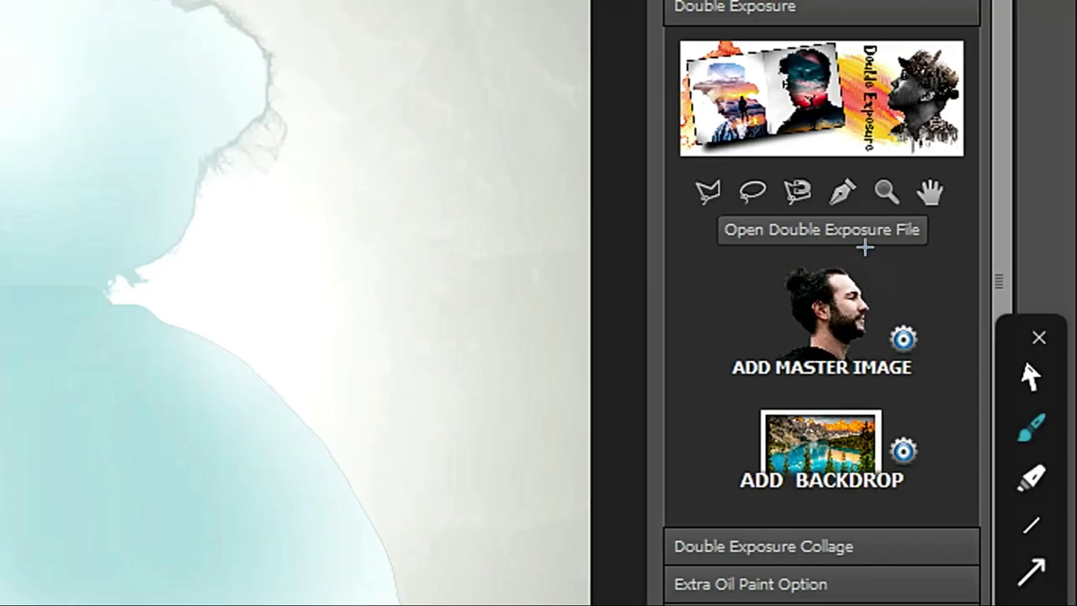
Step: Load the man's profile photo DEMO (2) from Your Photo as the master image
{"action": "mouse_move", "coordinate": [877, 263]}
{"action": "left_mouse_down"}
{"action": "mouse_move", "coordinate": [867, 307]}
{"action": "mouse_move", "coordinate": [851, 241]}
{"action": "left_mouse_up"}
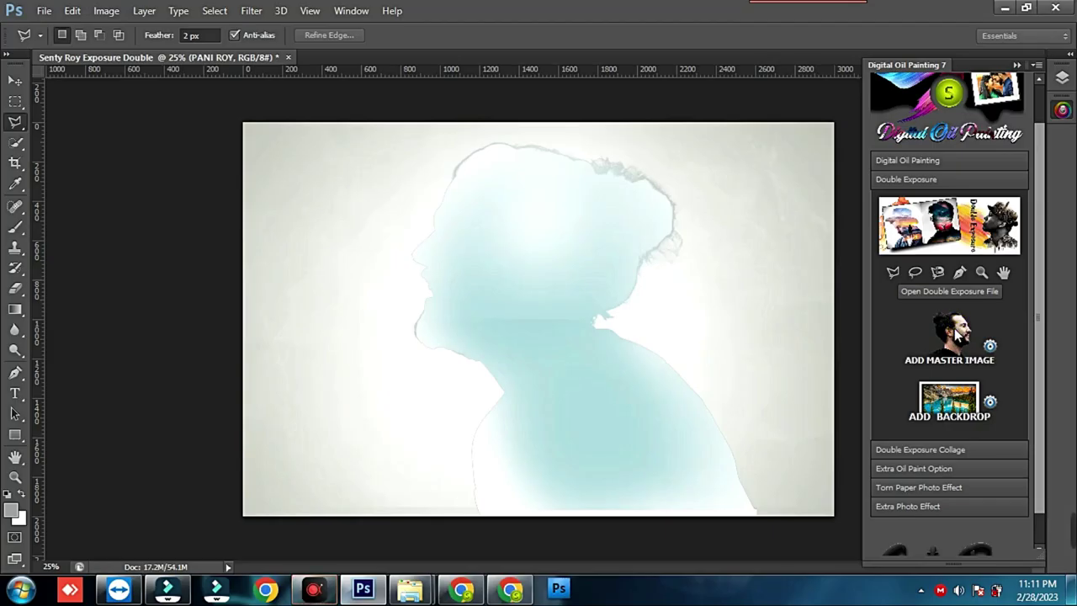
{"action": "left_click", "coordinate": [957, 333]}
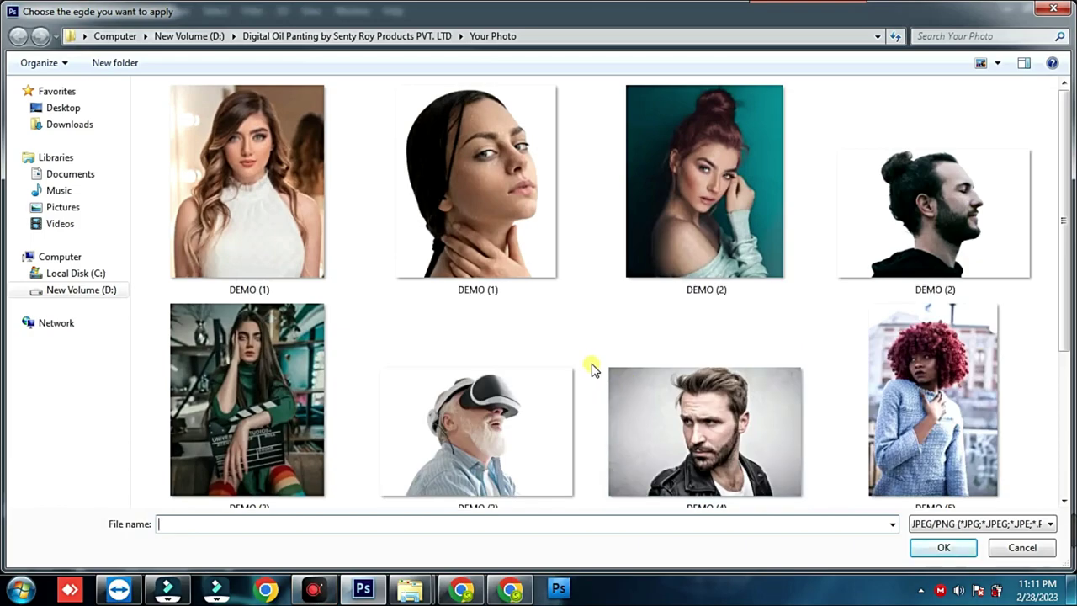
{"action": "mouse_move", "coordinate": [1026, 242]}
{"action": "left_mouse_down"}
{"action": "mouse_move", "coordinate": [894, 291]}
{"action": "mouse_move", "coordinate": [915, 233]}
{"action": "left_mouse_up"}
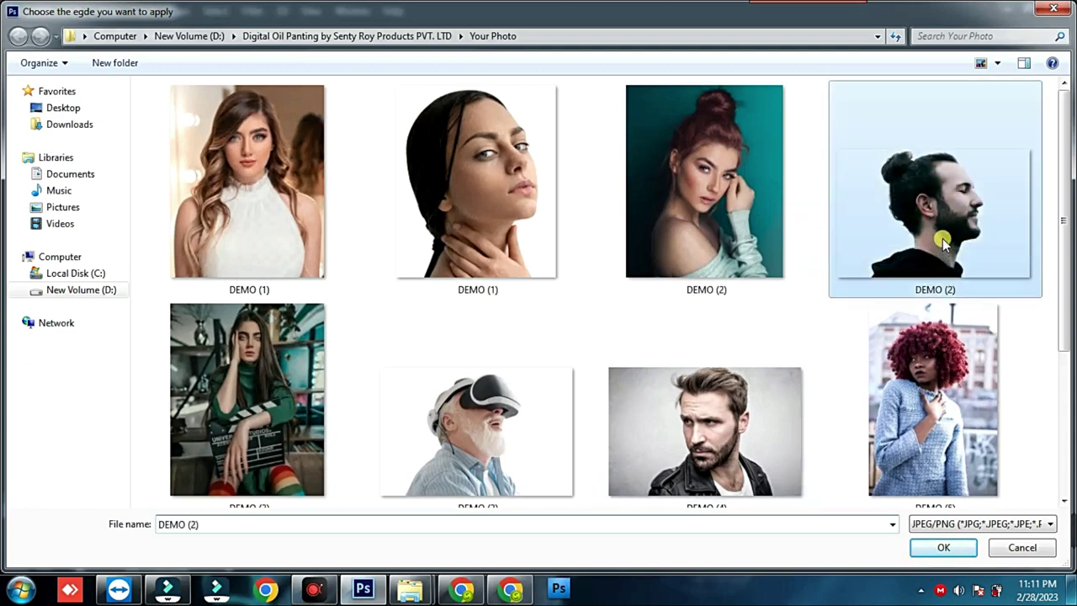
{"action": "double_click", "coordinate": [943, 244]}
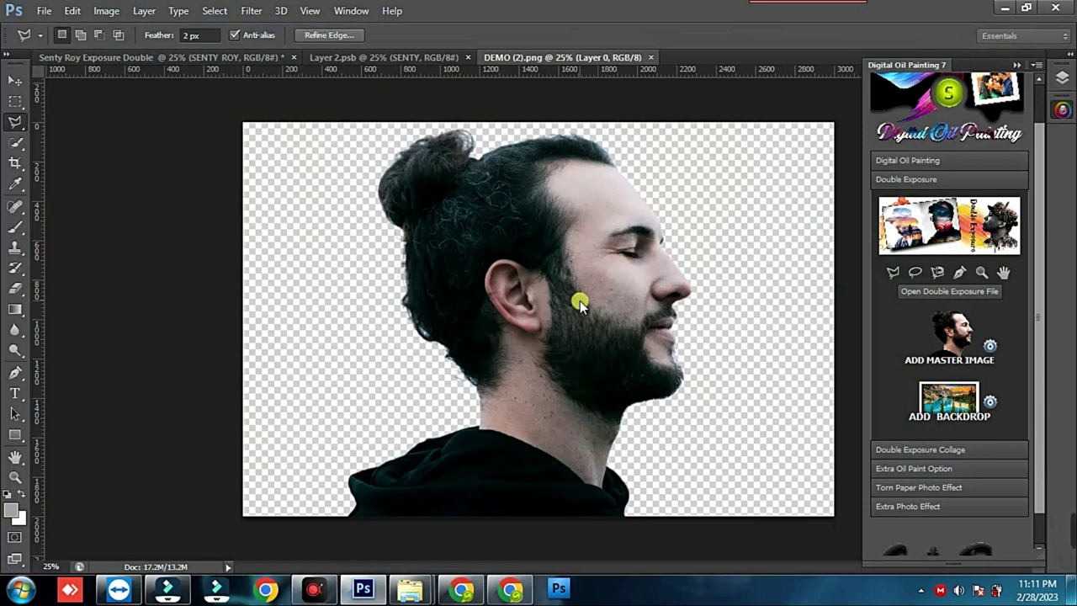
Step: Move the man's cut-out down-left, scale it to about 97%, and commit the transform
{"action": "mouse_move", "coordinate": [578, 301]}
{"action": "left_mouse_down"}
{"action": "mouse_move", "coordinate": [454, 315]}
{"action": "mouse_move", "coordinate": [695, 294]}
{"action": "mouse_move", "coordinate": [757, 396]}
{"action": "mouse_move", "coordinate": [679, 408]}
{"action": "mouse_move", "coordinate": [629, 373]}
{"action": "mouse_move", "coordinate": [605, 279]}
{"action": "mouse_move", "coordinate": [606, 317]}
{"action": "left_mouse_up"}
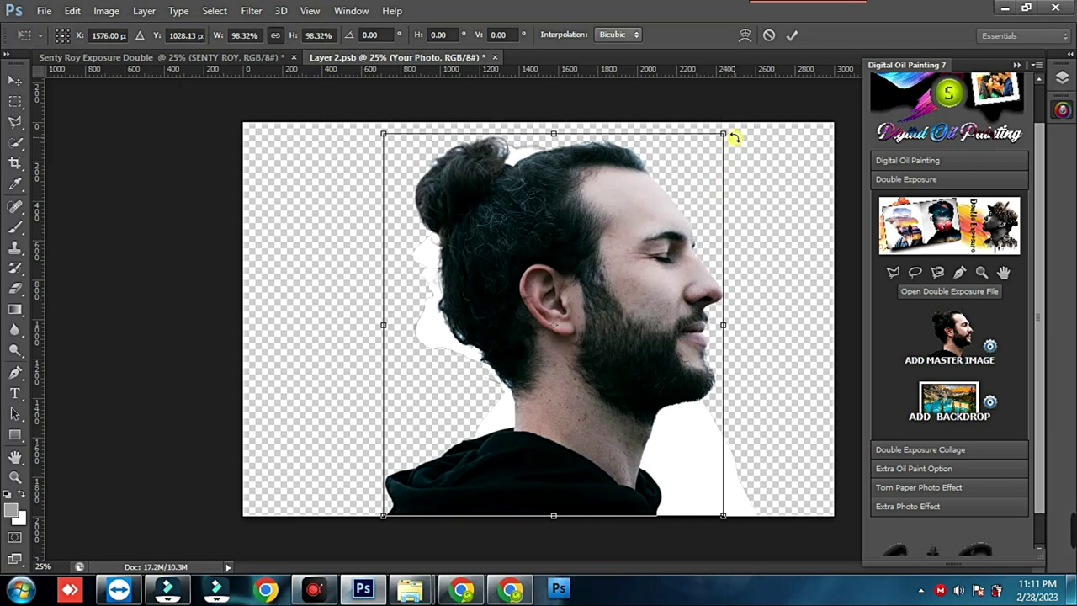
{"action": "left_click_drag", "start_coordinate": [718, 145], "coordinate": [728, 148]}
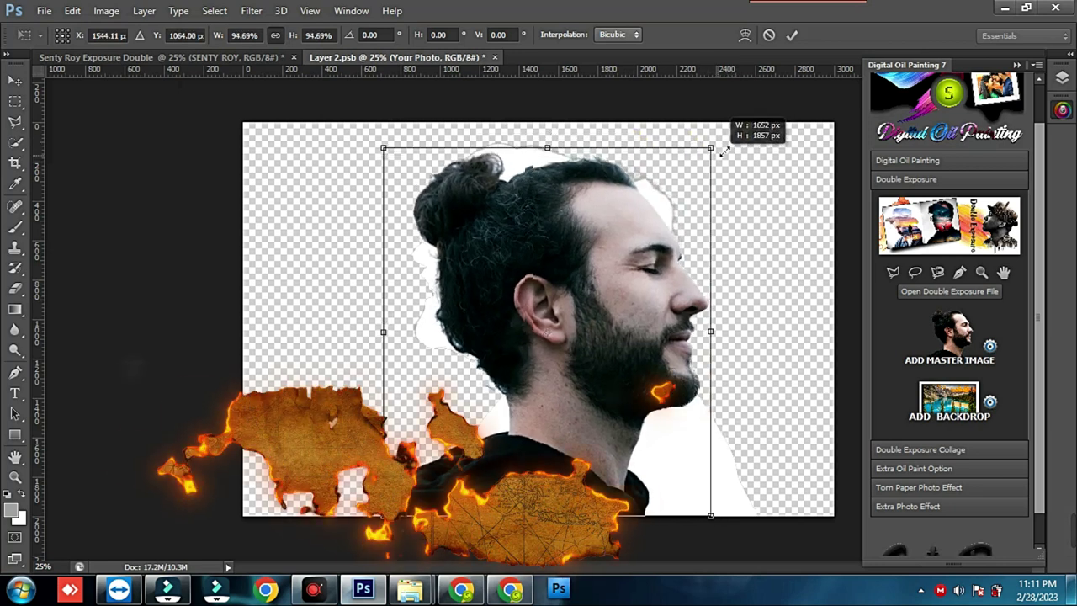
{"action": "double_click", "coordinate": [660, 258]}
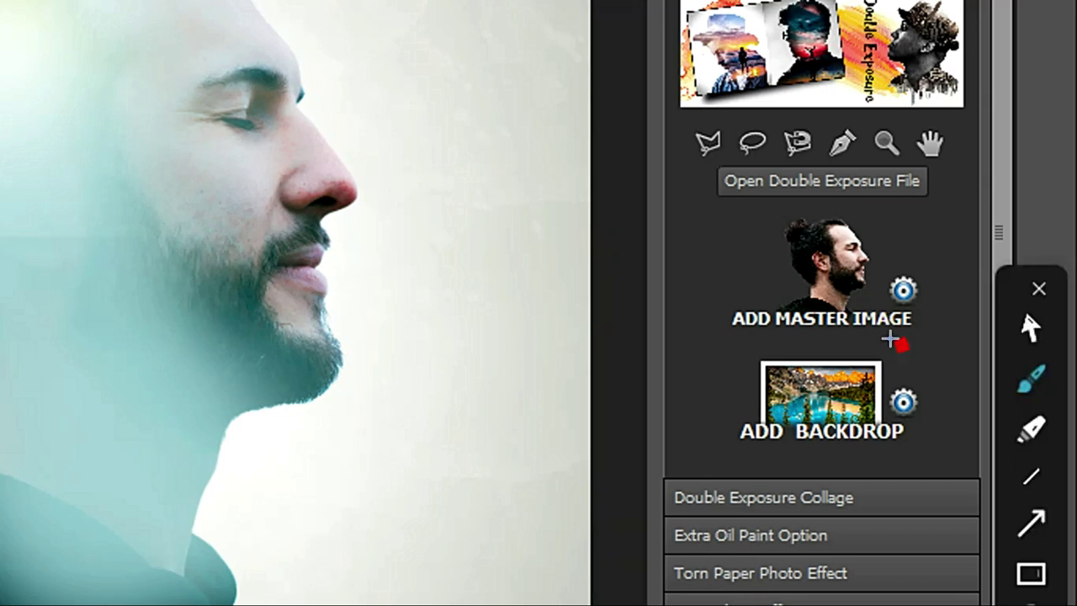
Step: Place the tree-in-clouds picture, backdrop image (24), as the collage's backdrop
{"action": "mouse_move", "coordinate": [890, 339]}
{"action": "left_mouse_down"}
{"action": "mouse_move", "coordinate": [796, 446]}
{"action": "mouse_move", "coordinate": [716, 378]}
{"action": "mouse_move", "coordinate": [879, 332]}
{"action": "left_mouse_up"}
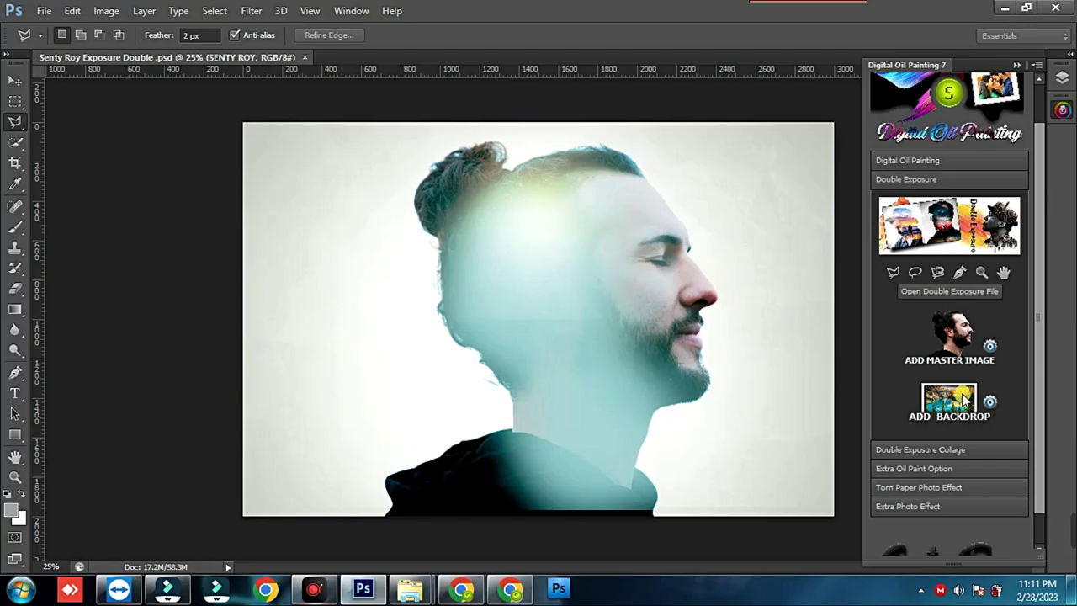
{"action": "left_click", "coordinate": [964, 402]}
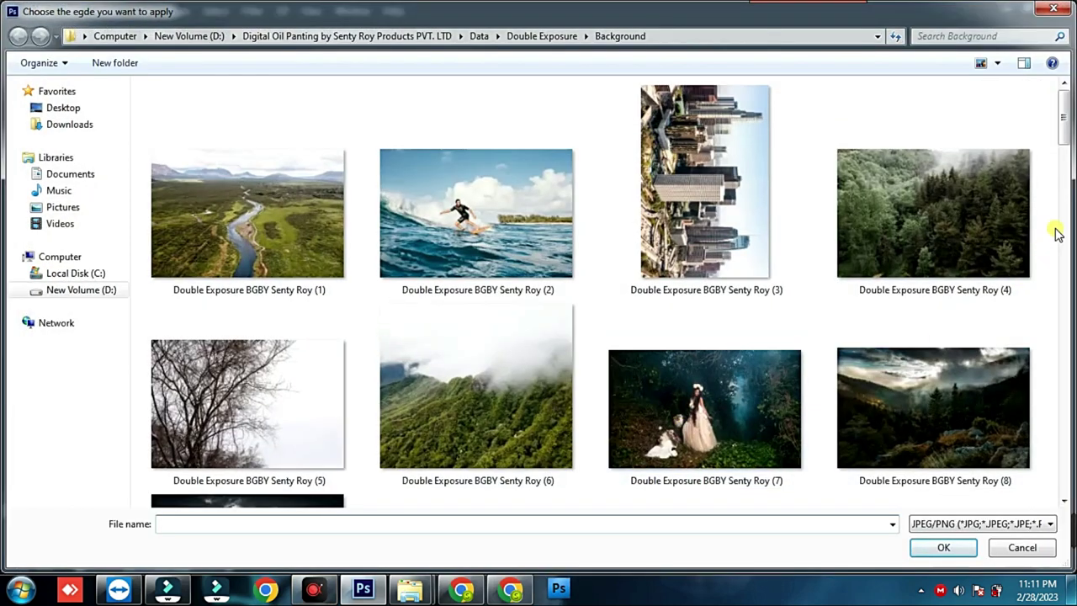
{"action": "left_click_drag", "start_coordinate": [1064, 126], "coordinate": [1064, 168]}
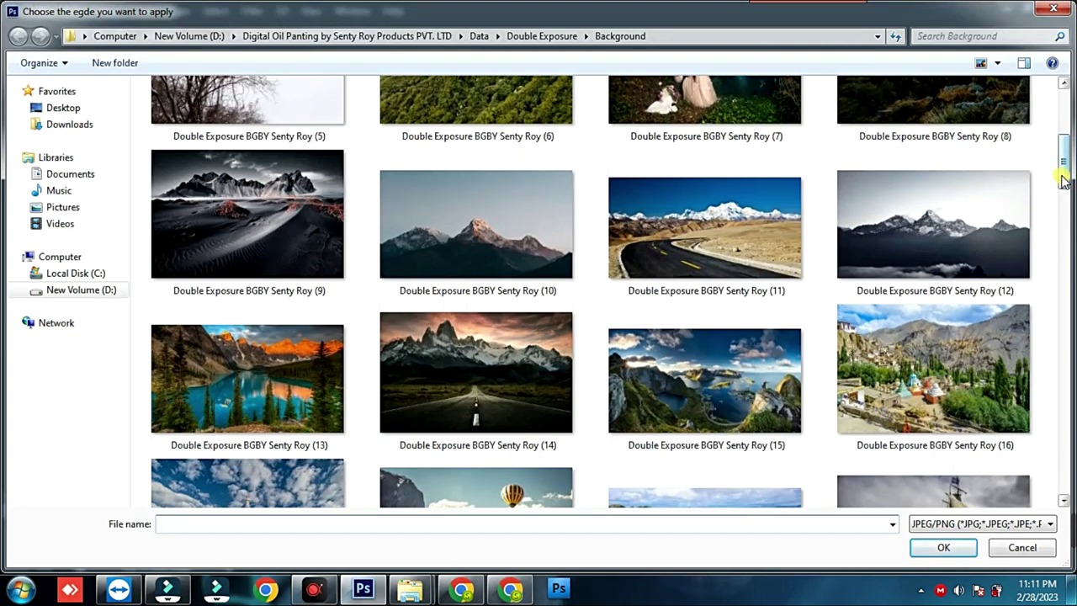
{"action": "left_click_drag", "start_coordinate": [1064, 181], "coordinate": [1068, 236]}
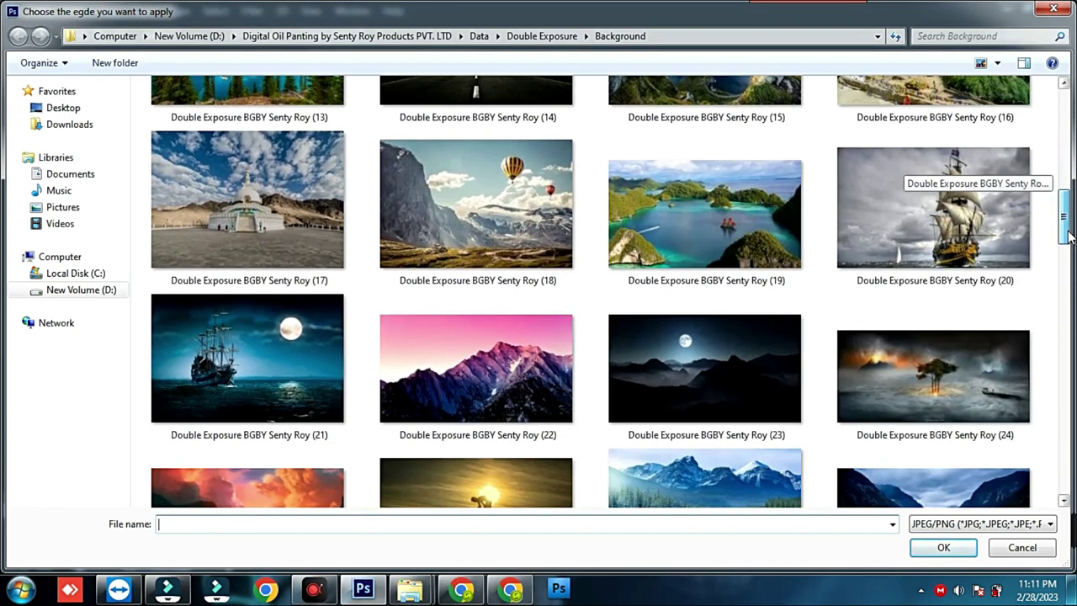
{"action": "left_click", "coordinate": [937, 222]}
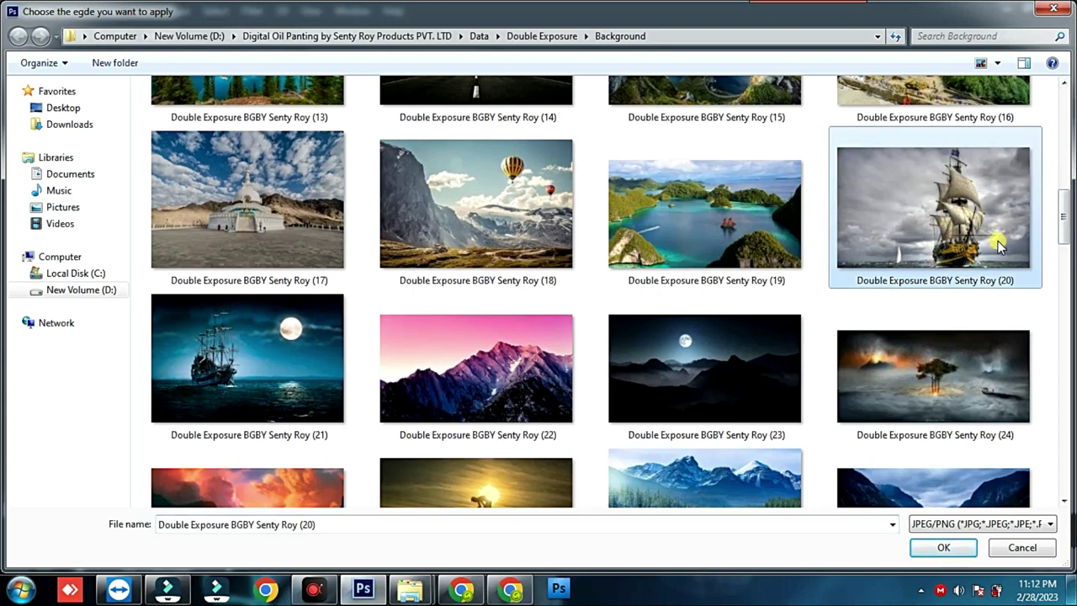
{"action": "left_click", "coordinate": [961, 357]}
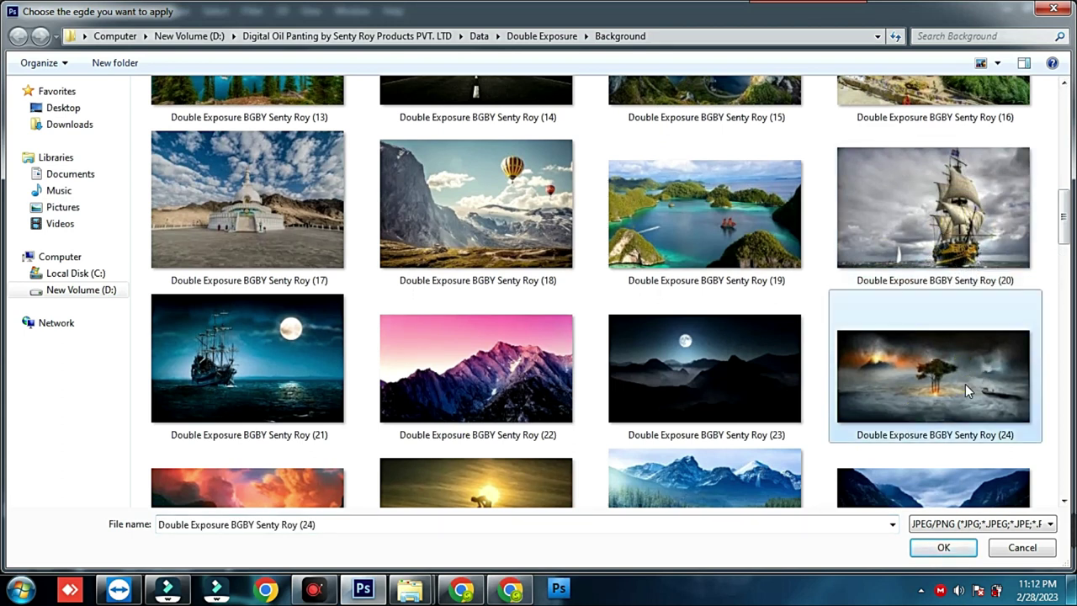
{"action": "double_click", "coordinate": [964, 383]}
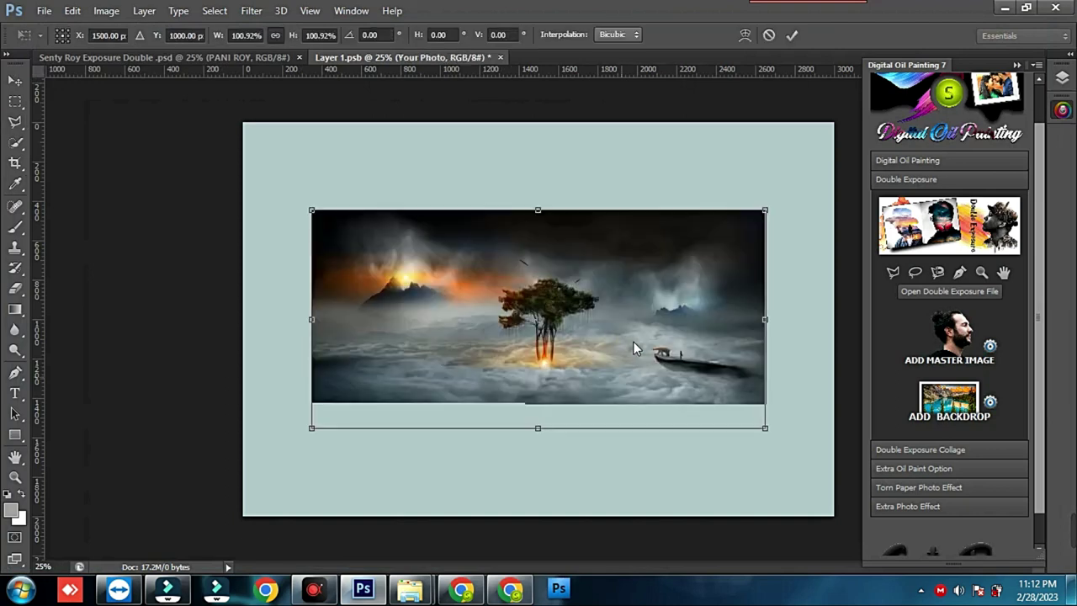
Step: Enlarge the tree backdrop to about 195%, reposition it over the profile, and commit
{"action": "left_click_drag", "start_coordinate": [633, 342], "coordinate": [563, 254]}
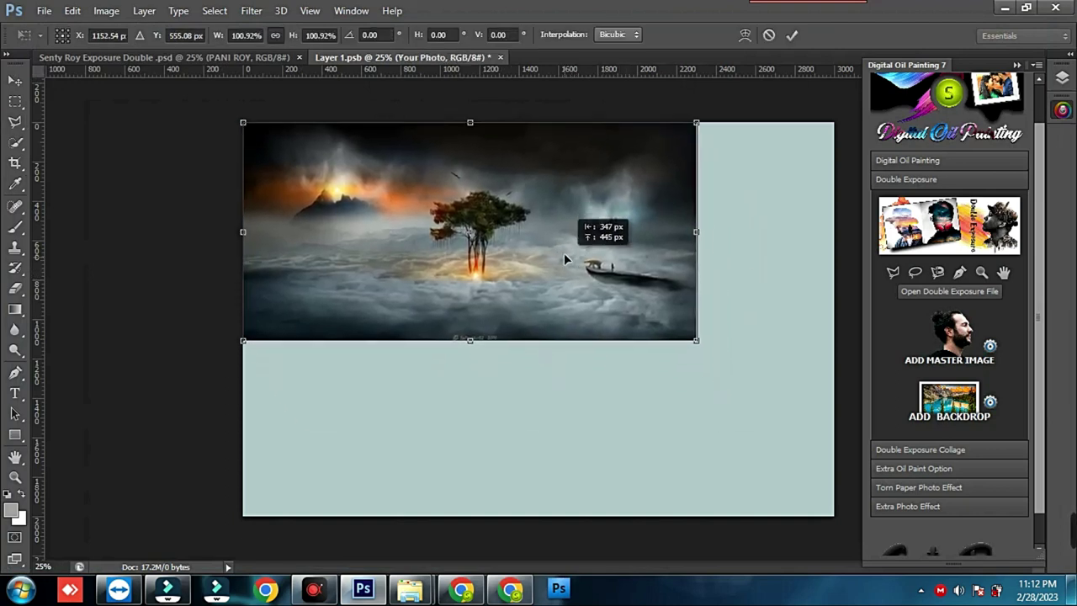
{"action": "left_click_drag", "start_coordinate": [697, 340], "coordinate": [1071, 509]}
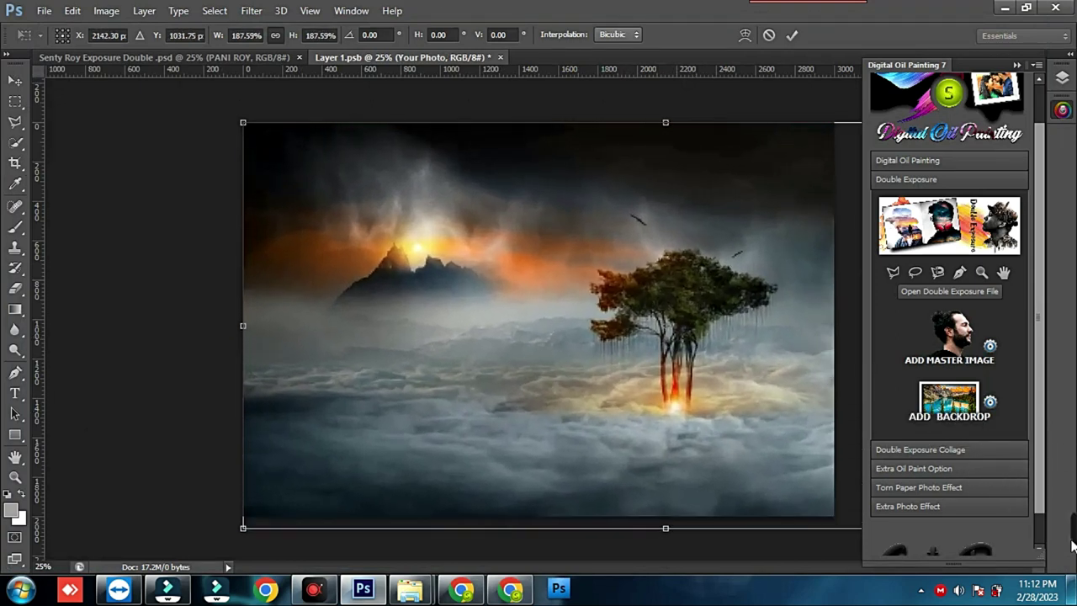
{"action": "left_click_drag", "start_coordinate": [243, 123], "coordinate": [211, 107]}
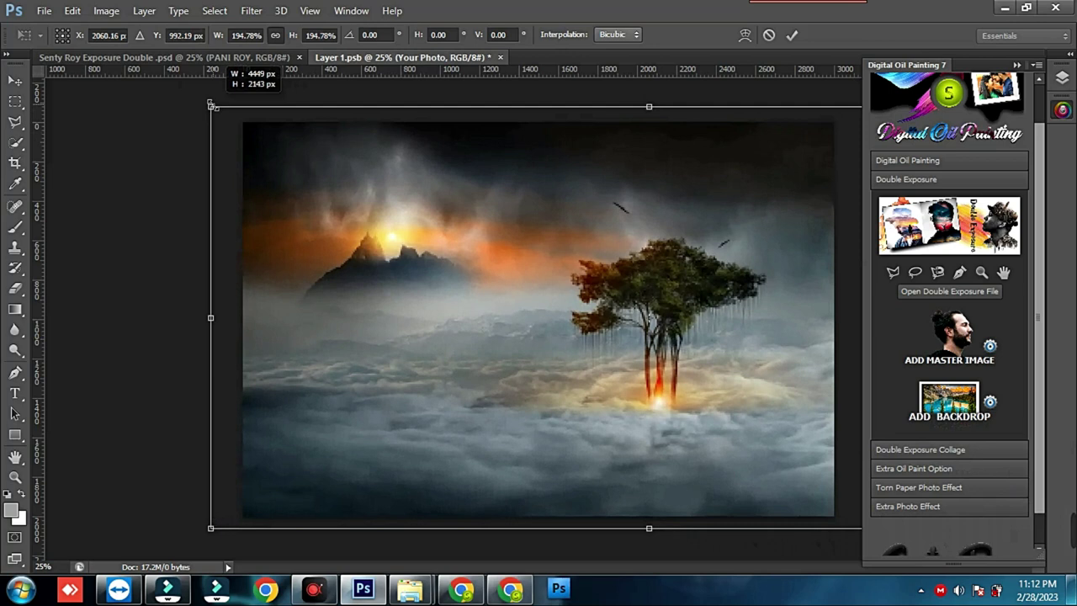
{"action": "mouse_move", "coordinate": [593, 304]}
{"action": "left_mouse_down"}
{"action": "mouse_move", "coordinate": [584, 323]}
{"action": "mouse_move", "coordinate": [502, 339]}
{"action": "left_mouse_up"}
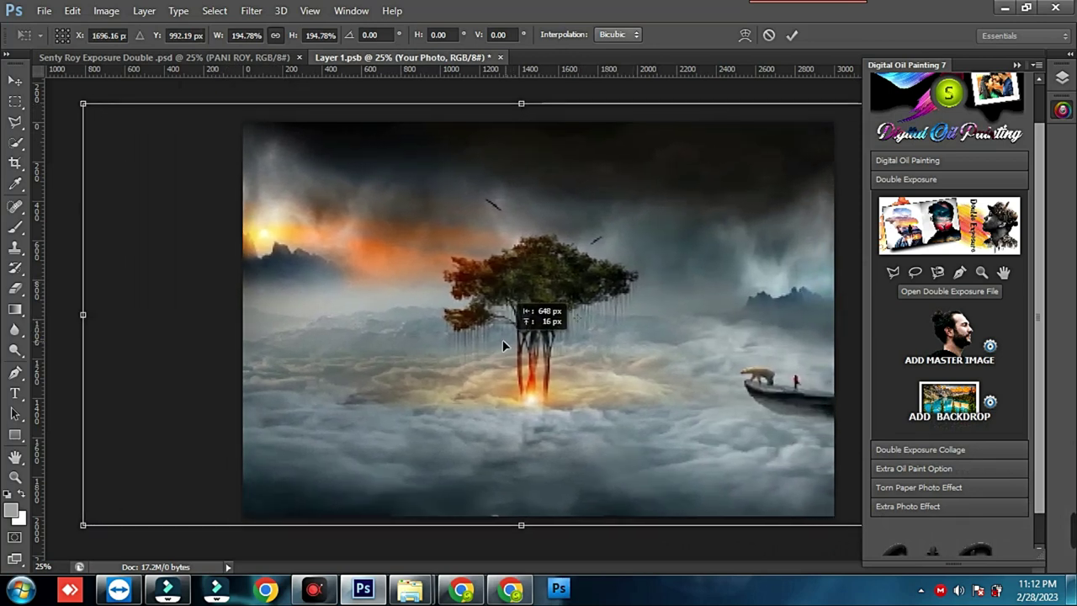
{"action": "key", "text": "l"}
{"action": "key", "text": "Return"}
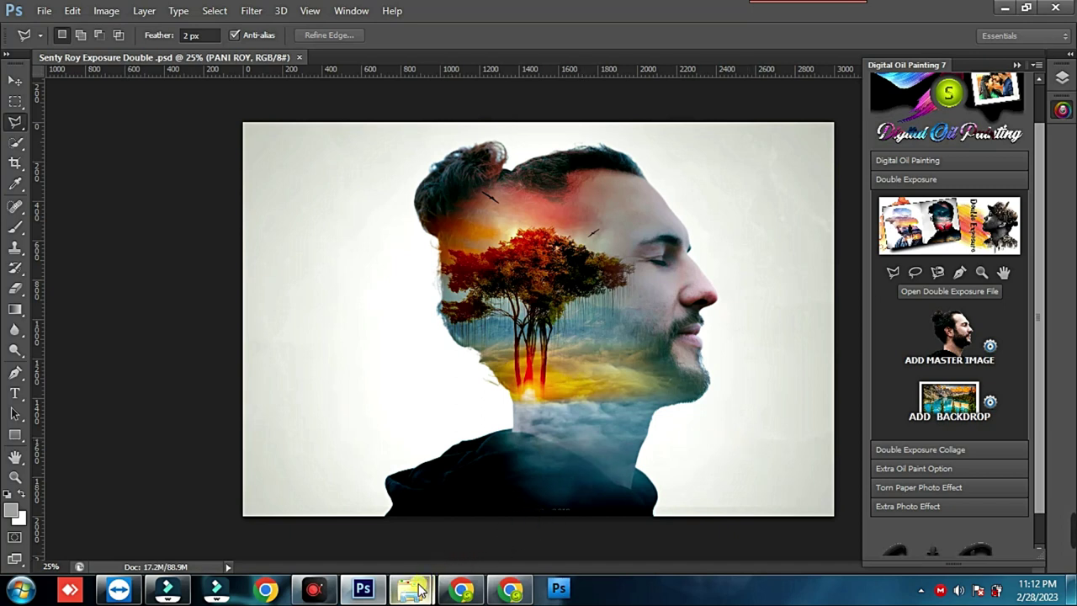
Step: Open the Save Result folder in Explorer and select the saved Senty Roy Exposure Double image
{"action": "left_click", "coordinate": [420, 589]}
{"action": "left_click", "coordinate": [436, 549]}
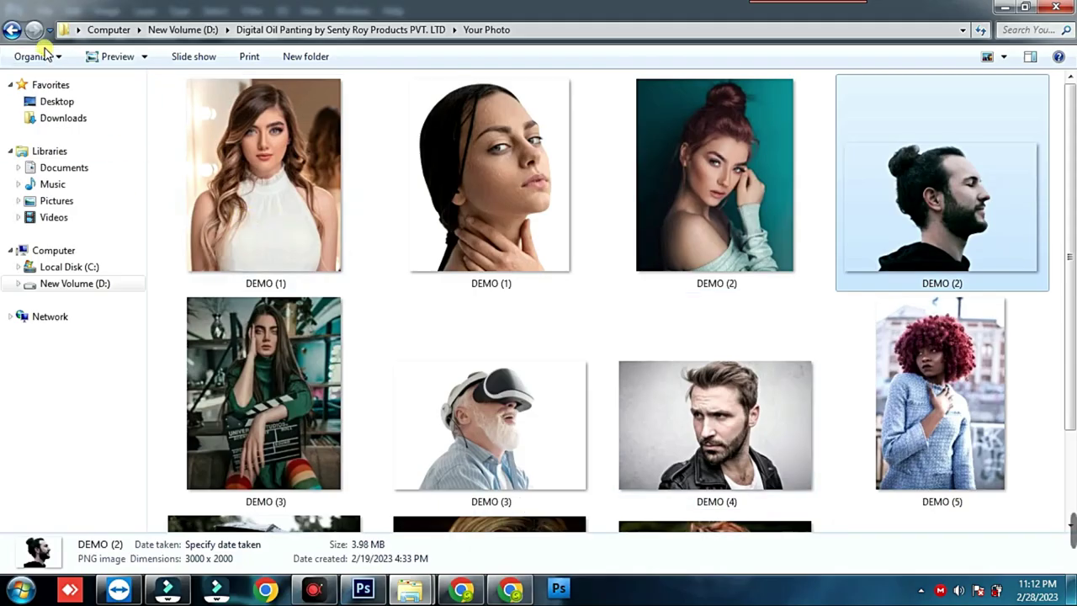
{"action": "left_click", "coordinate": [12, 32]}
{"action": "double_click", "coordinate": [300, 202]}
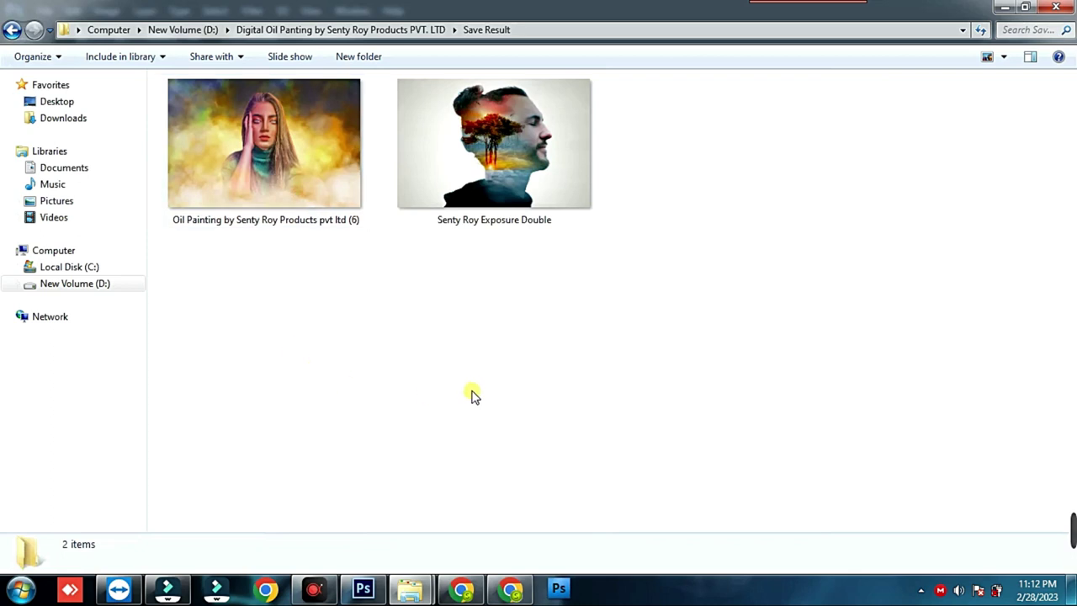
{"action": "left_click_drag", "start_coordinate": [638, 343], "coordinate": [497, 179]}
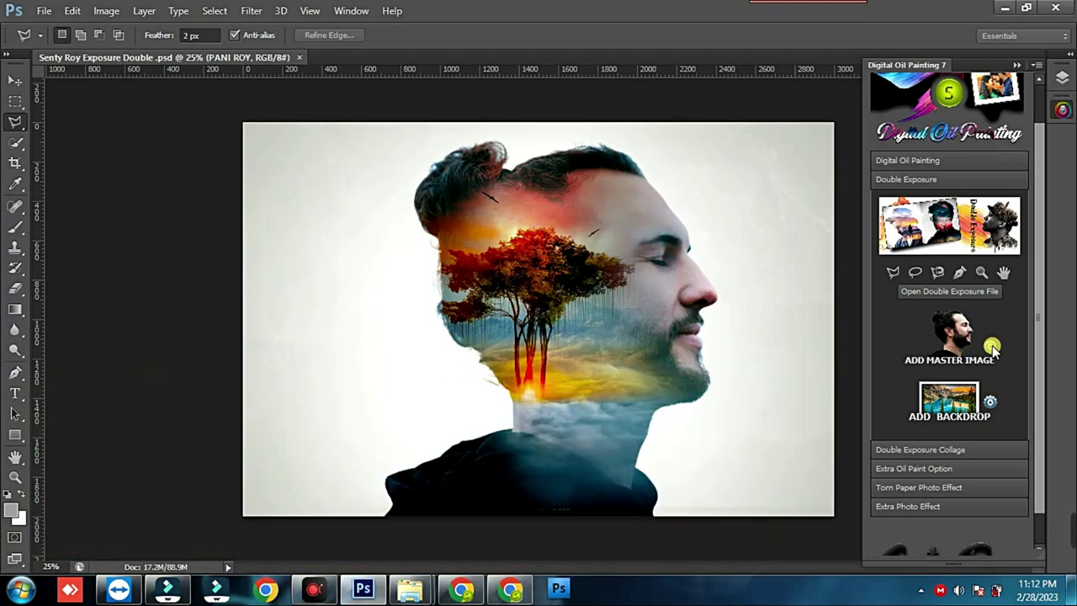
Step: Reopen the man's master cut-out and shift his profile horizontally within the collage
{"action": "left_click", "coordinate": [990, 345]}
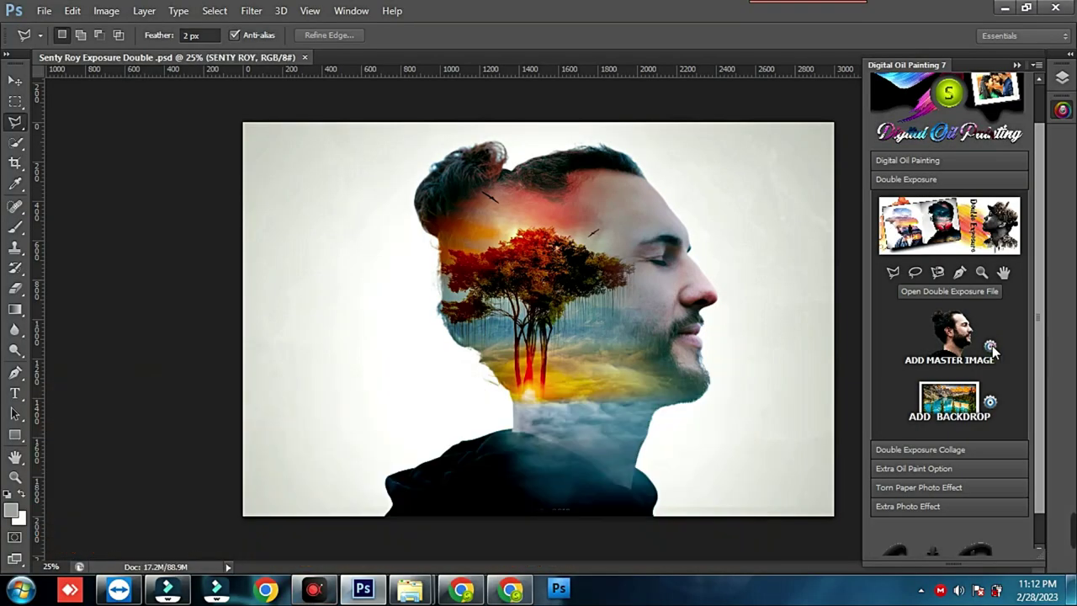
{"action": "left_click_drag", "start_coordinate": [633, 415], "coordinate": [596, 414]}
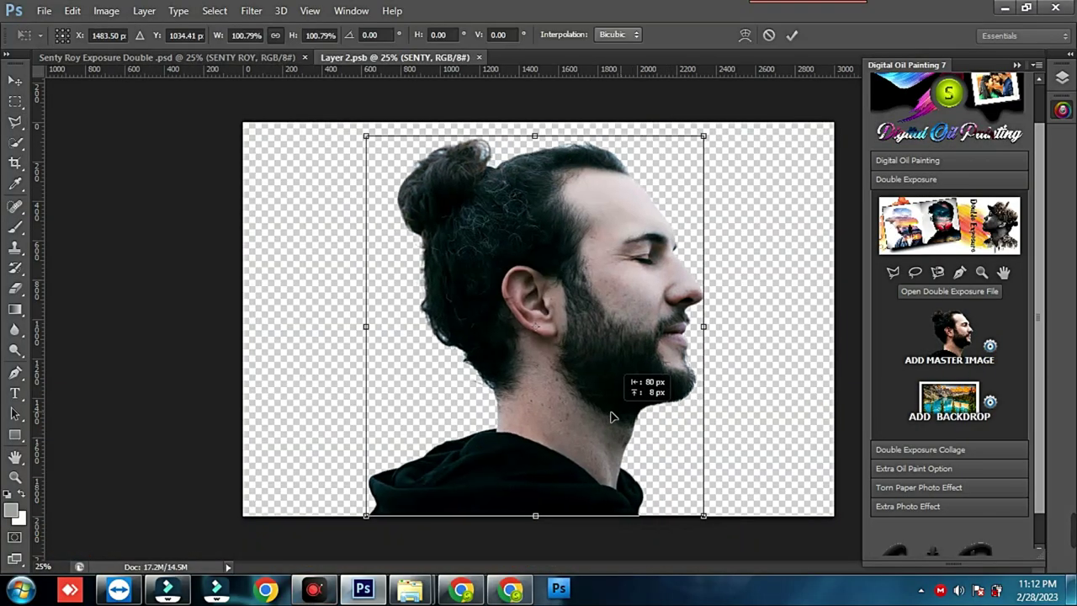
{"action": "key", "text": "Return"}
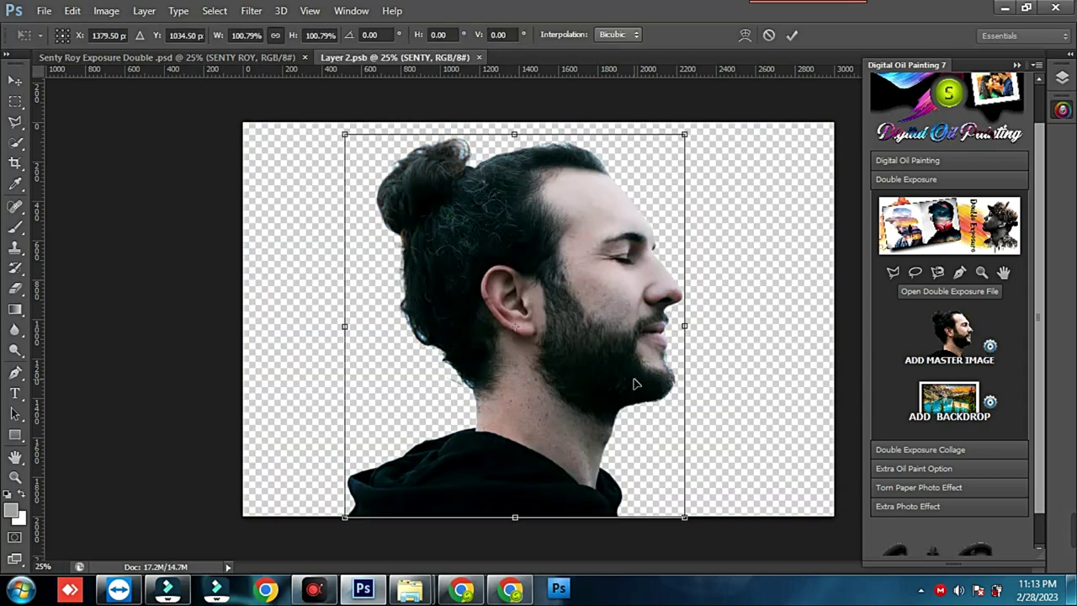
{"action": "left_click_drag", "start_coordinate": [637, 379], "coordinate": [663, 382]}
{"action": "double_click", "coordinate": [662, 379]}
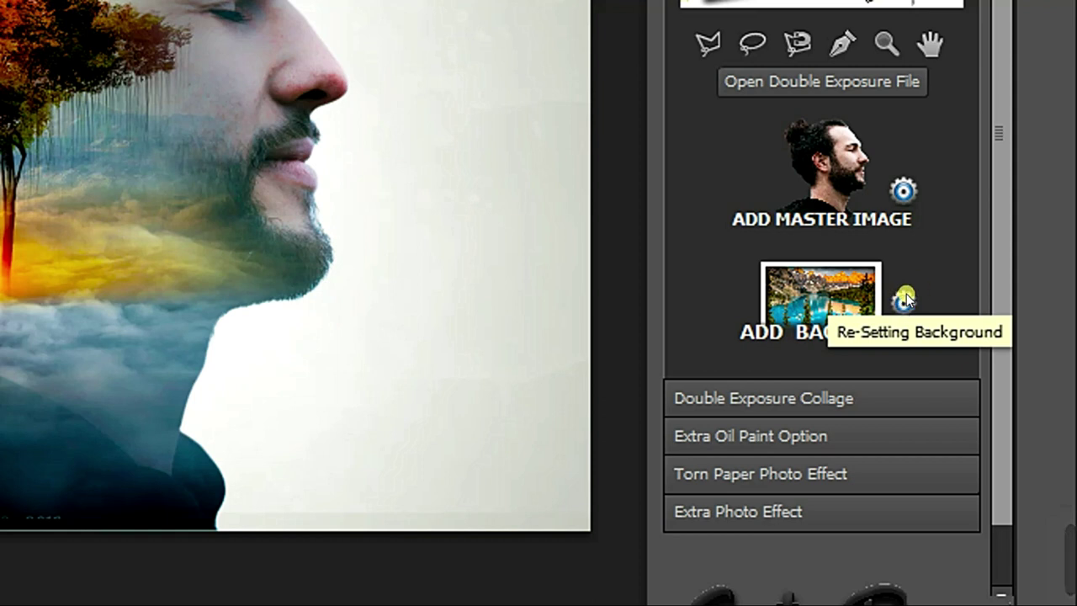
Step: Flip the tree backdrop horizontally and slide it left so the tree sits behind his head
{"action": "key", "text": "ctrl+shift+p"}
{"action": "left_click_drag", "start_coordinate": [915, 306], "coordinate": [917, 318]}
{"action": "key", "text": "ctrl+shift+p"}
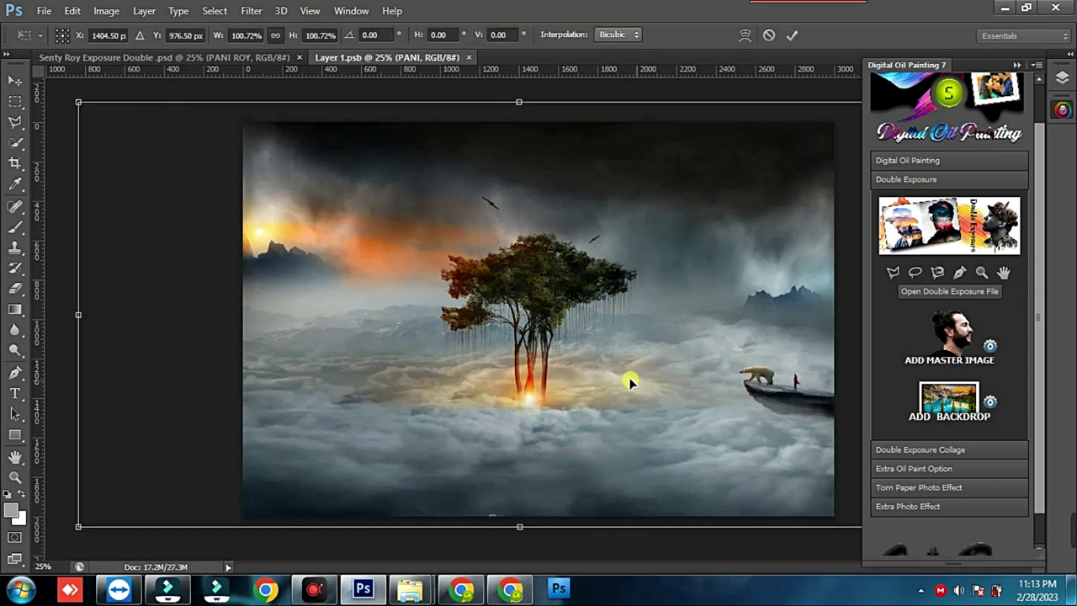
{"action": "right_click", "coordinate": [575, 365]}
{"action": "left_click", "coordinate": [649, 336]}
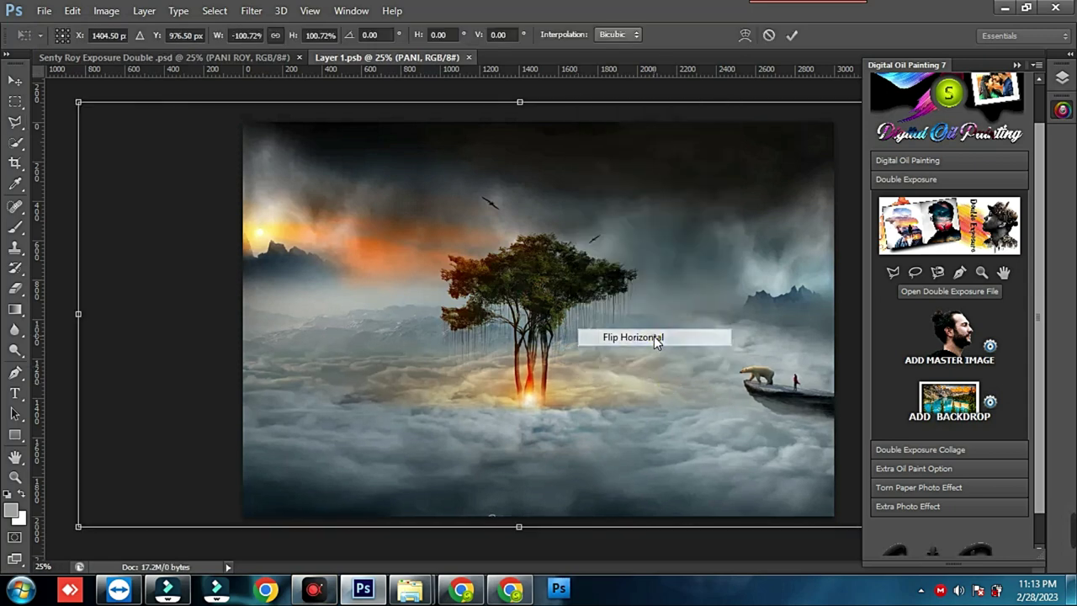
{"action": "mouse_move", "coordinate": [639, 365]}
{"action": "left_mouse_down"}
{"action": "mouse_move", "coordinate": [507, 367]}
{"action": "mouse_move", "coordinate": [585, 364]}
{"action": "left_mouse_up"}
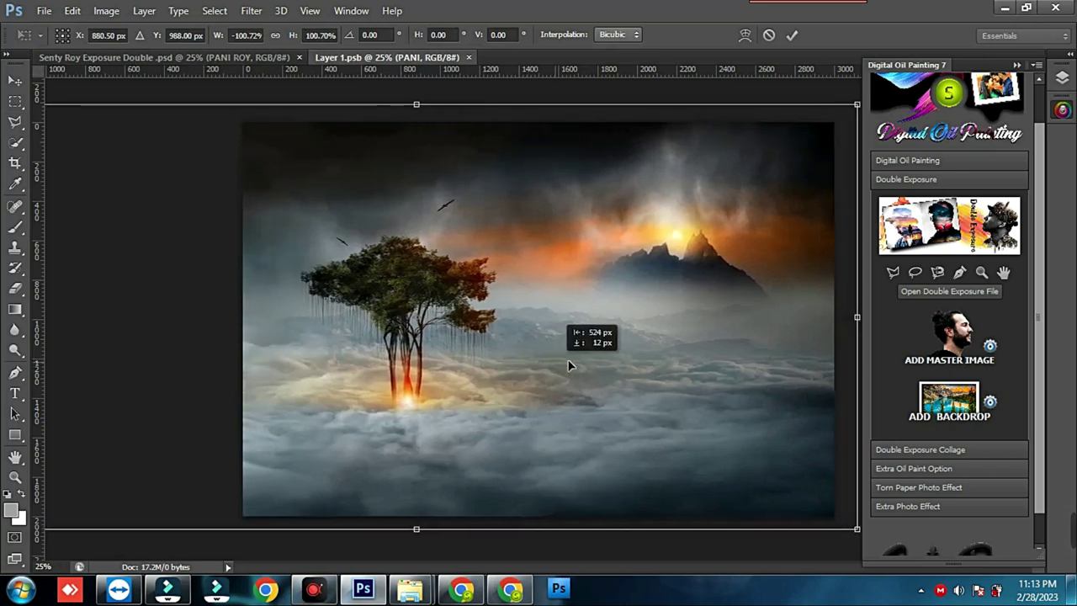
{"action": "key", "text": "l"}
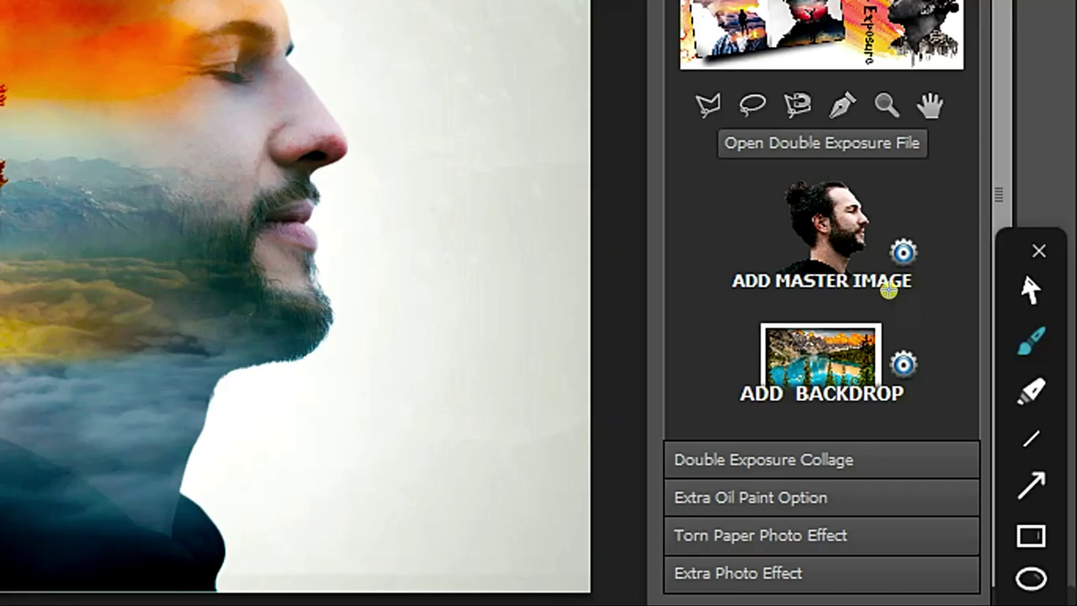
Step: Place the lakeside village picture as the new backdrop
{"action": "mouse_move", "coordinate": [902, 306]}
{"action": "left_mouse_down"}
{"action": "mouse_move", "coordinate": [897, 374]}
{"action": "mouse_move", "coordinate": [893, 310]}
{"action": "left_mouse_up"}
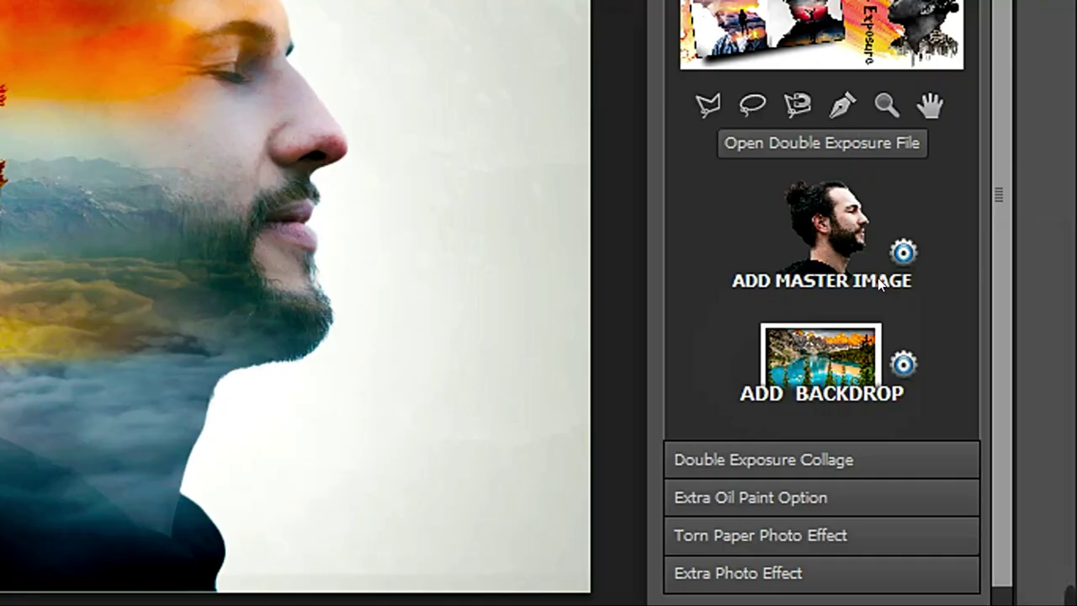
{"action": "left_click", "coordinate": [943, 393]}
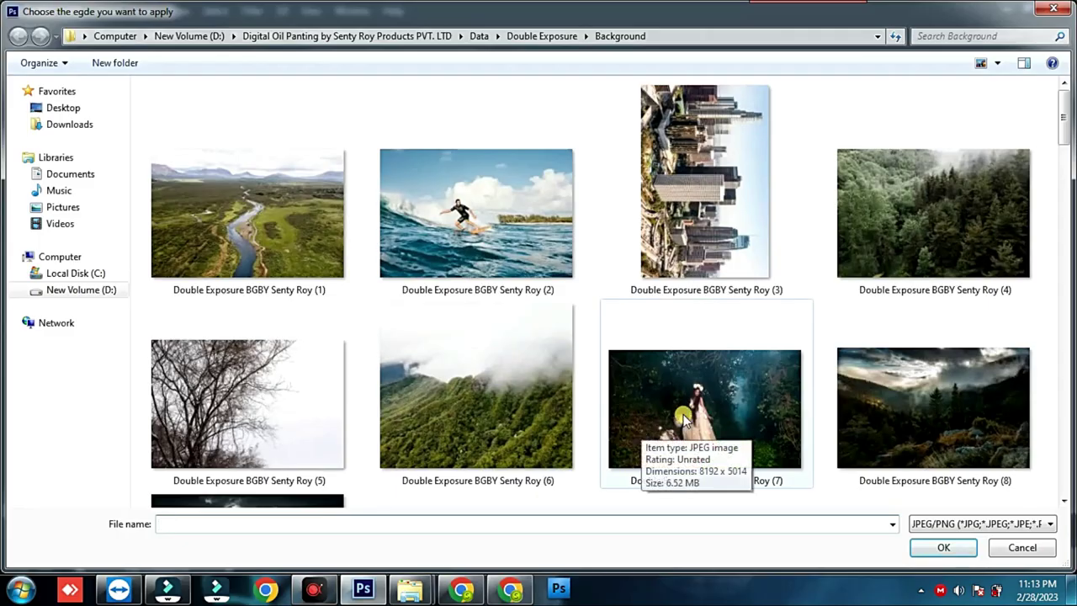
{"action": "left_click_drag", "start_coordinate": [1063, 134], "coordinate": [1064, 339]}
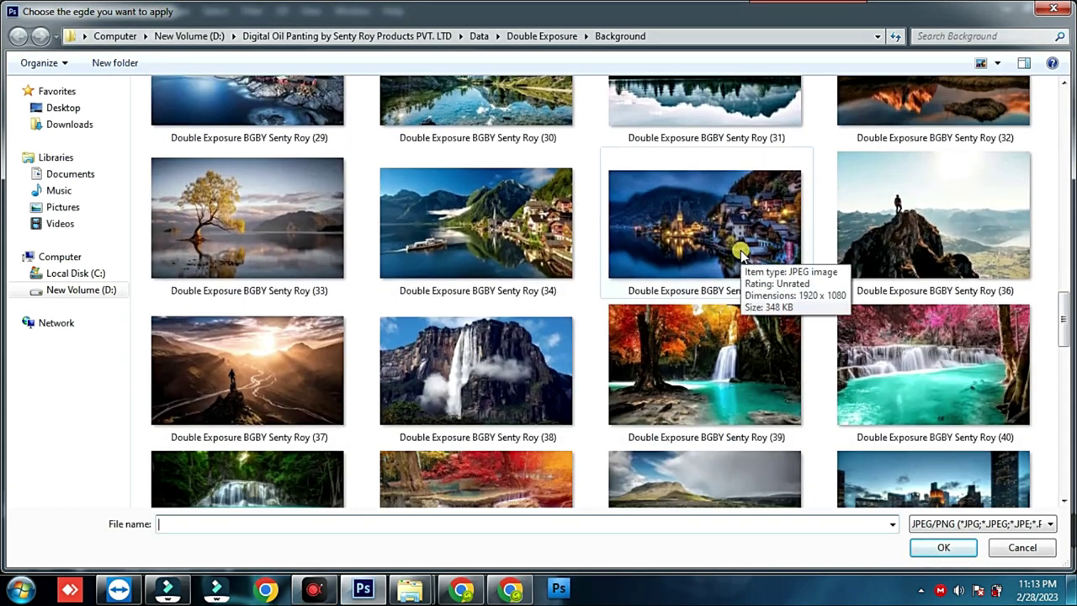
{"action": "double_click", "coordinate": [777, 254]}
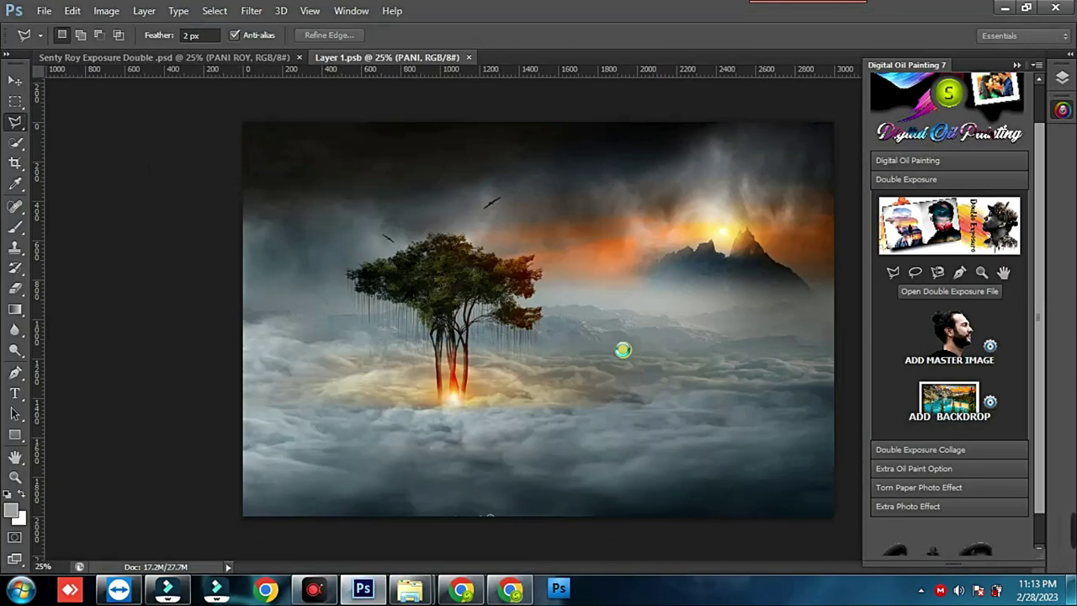
Step: Enlarge, mirror and shift the village photo right, save the document, and reopen the backdrop chooser
{"action": "left_click_drag", "start_coordinate": [731, 222], "coordinate": [872, 119]}
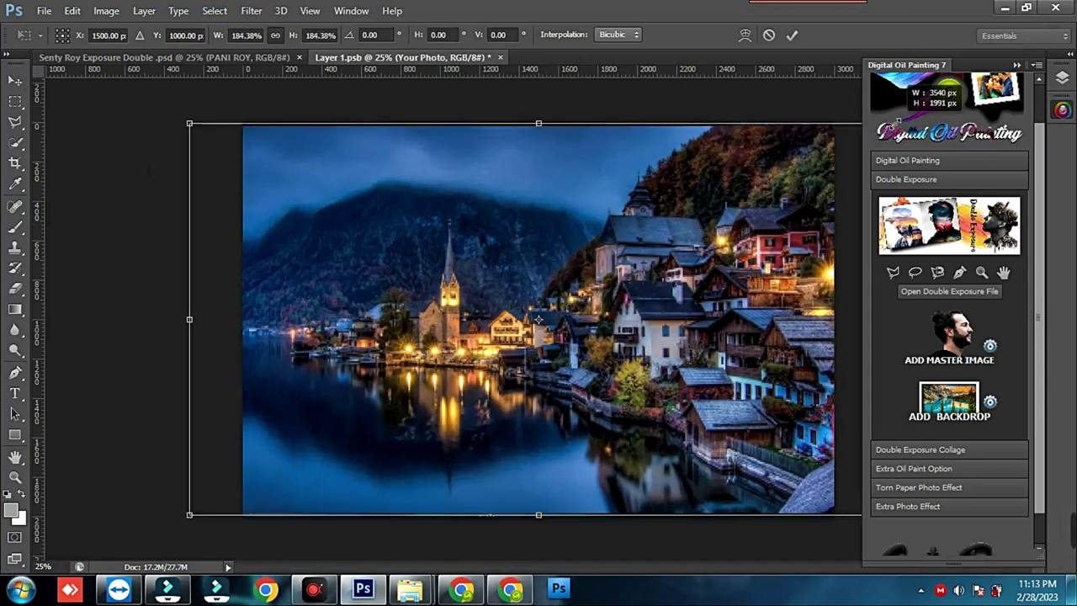
{"action": "right_click", "coordinate": [709, 307]}
{"action": "left_click", "coordinate": [791, 541]}
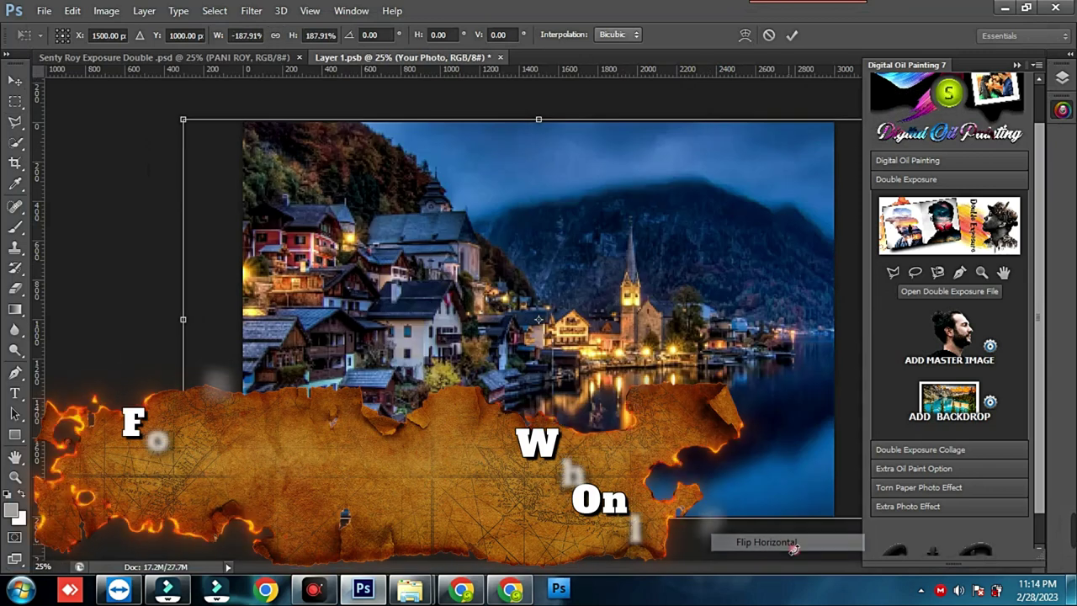
{"action": "left_click_drag", "start_coordinate": [682, 408], "coordinate": [740, 405]}
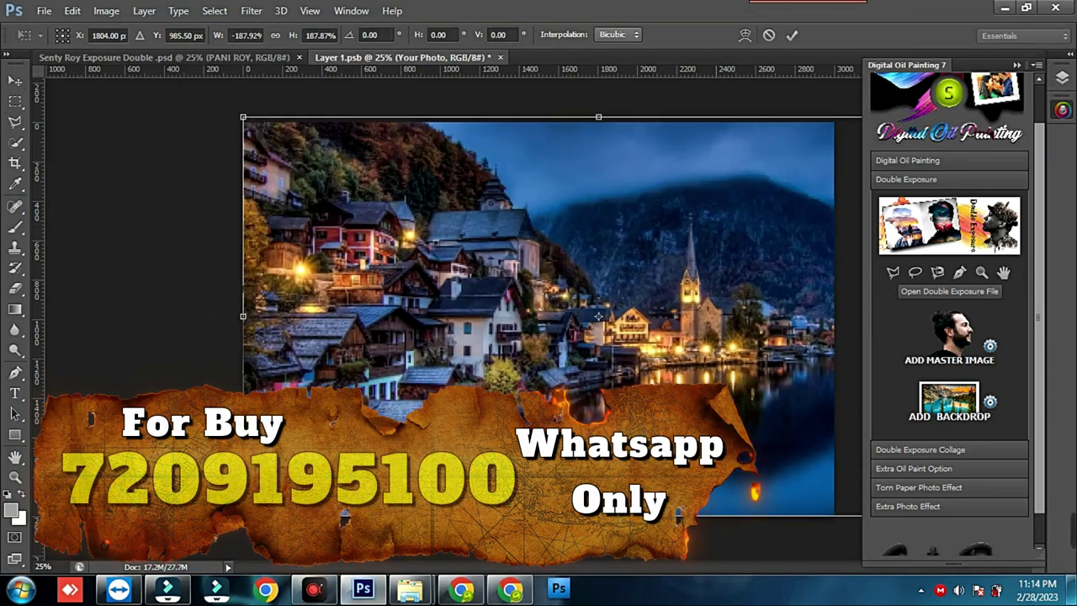
{"action": "key", "text": "Return"}
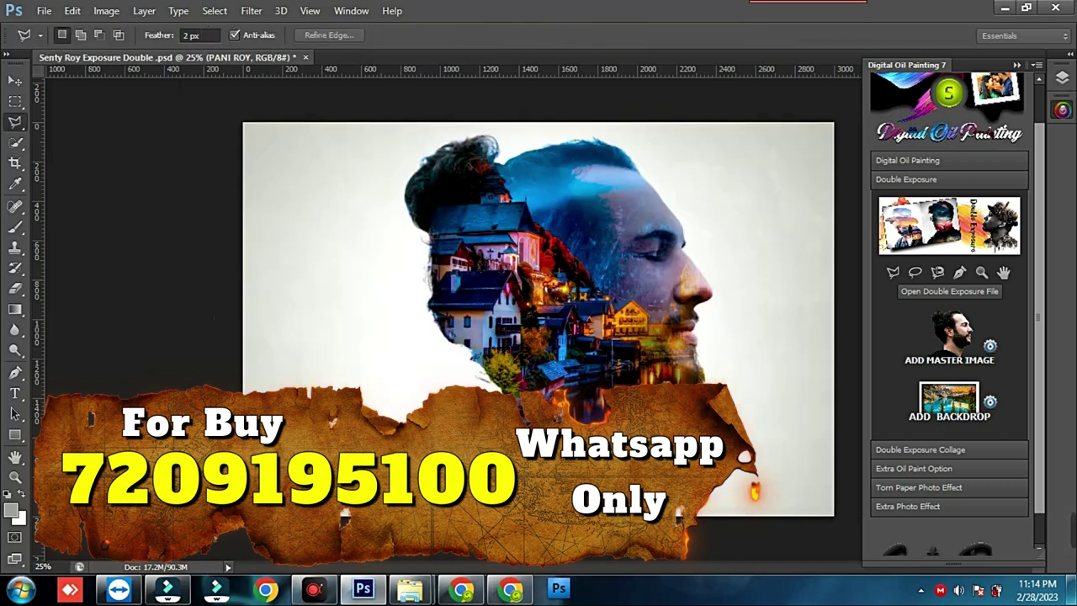
{"action": "key", "text": "ctrl+s"}
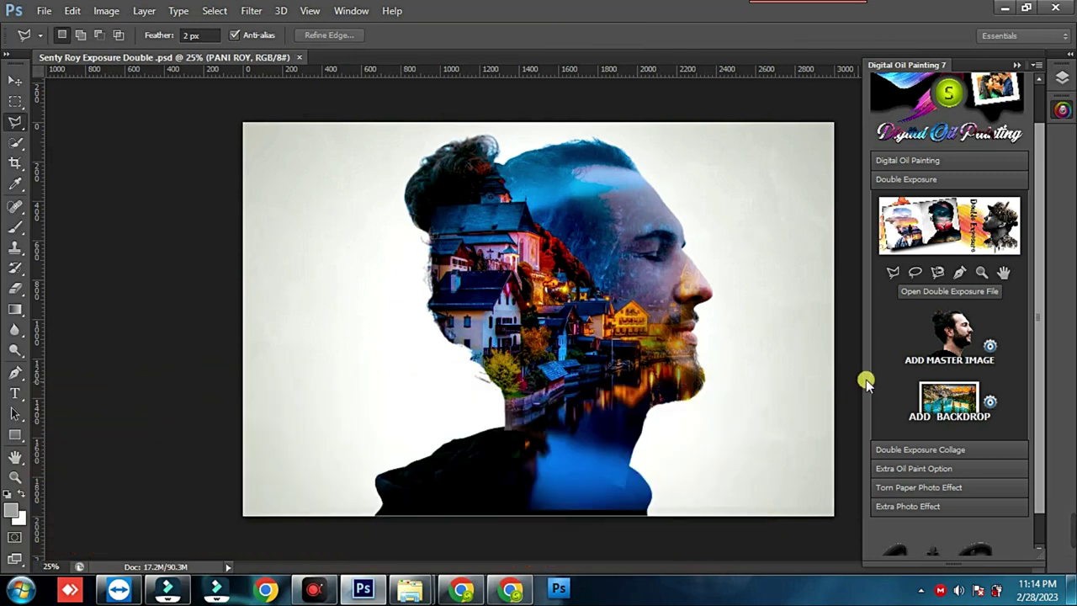
{"action": "left_click", "coordinate": [978, 414]}
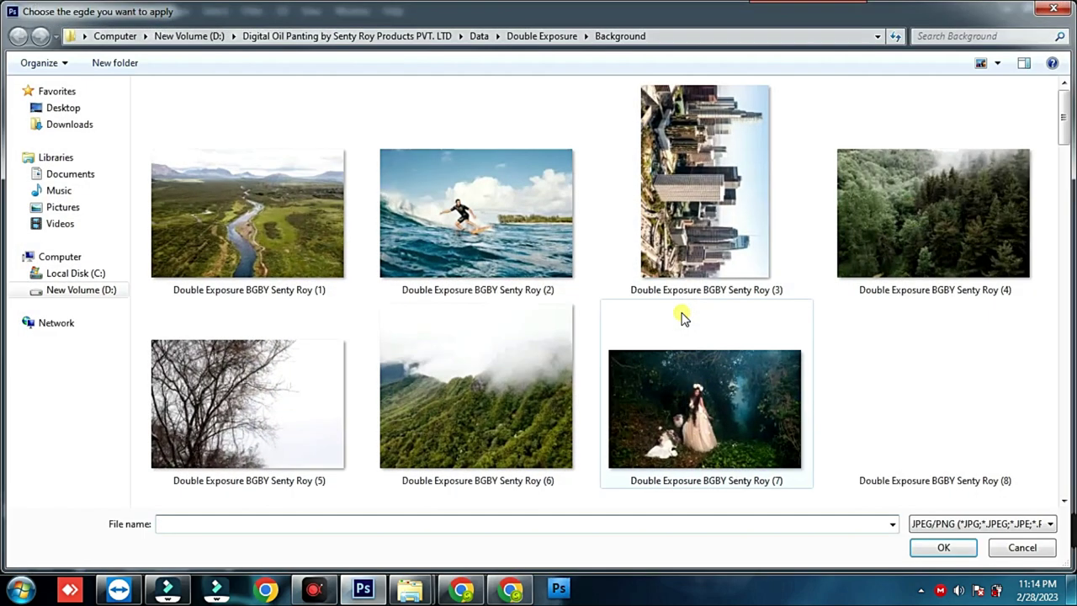
Step: Place sailing-ship backdrop (20), enlarge it to about 176%, flip it horizontally, and nudge it right
{"action": "scroll", "coordinate": [1066, 120], "scroll_direction": "down", "scroll_amount": 5}
{"action": "left_click", "coordinate": [992, 226]}
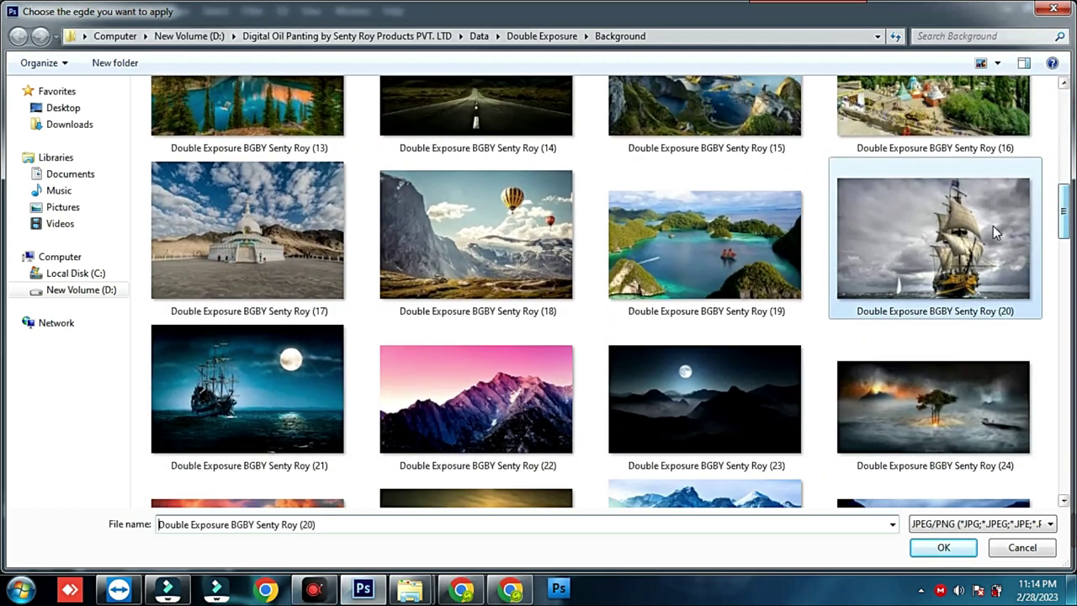
{"action": "double_click", "coordinate": [993, 225]}
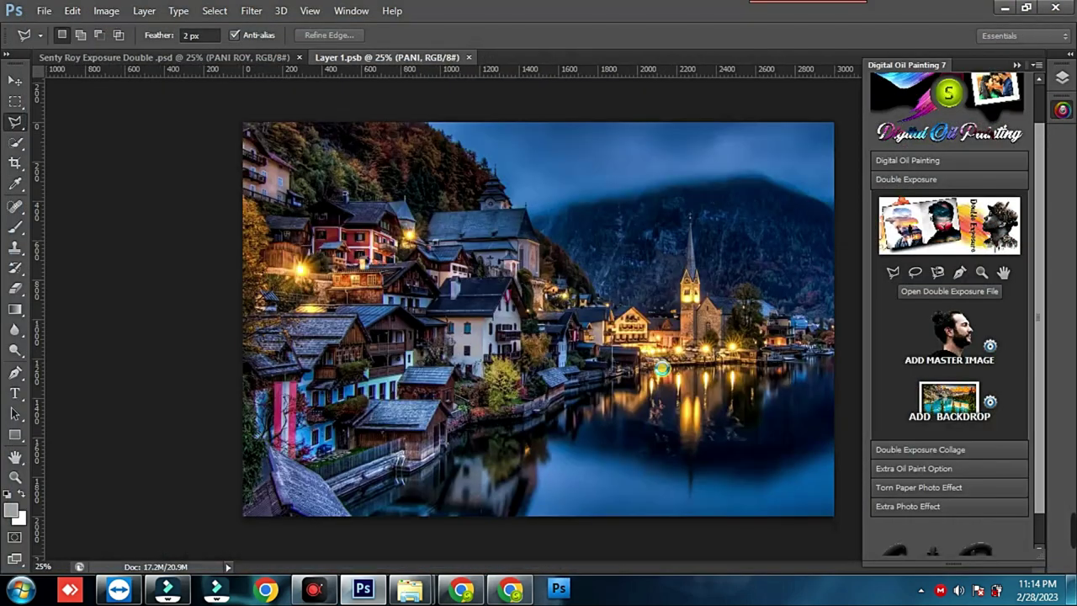
{"action": "left_click_drag", "start_coordinate": [733, 208], "coordinate": [871, 111]}
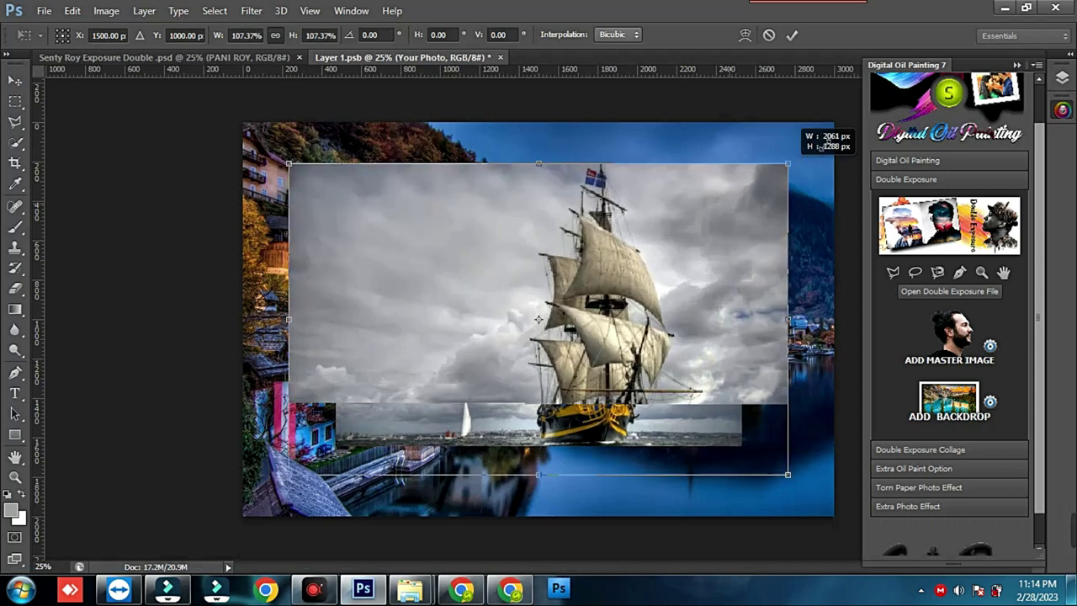
{"action": "right_click", "coordinate": [780, 276]}
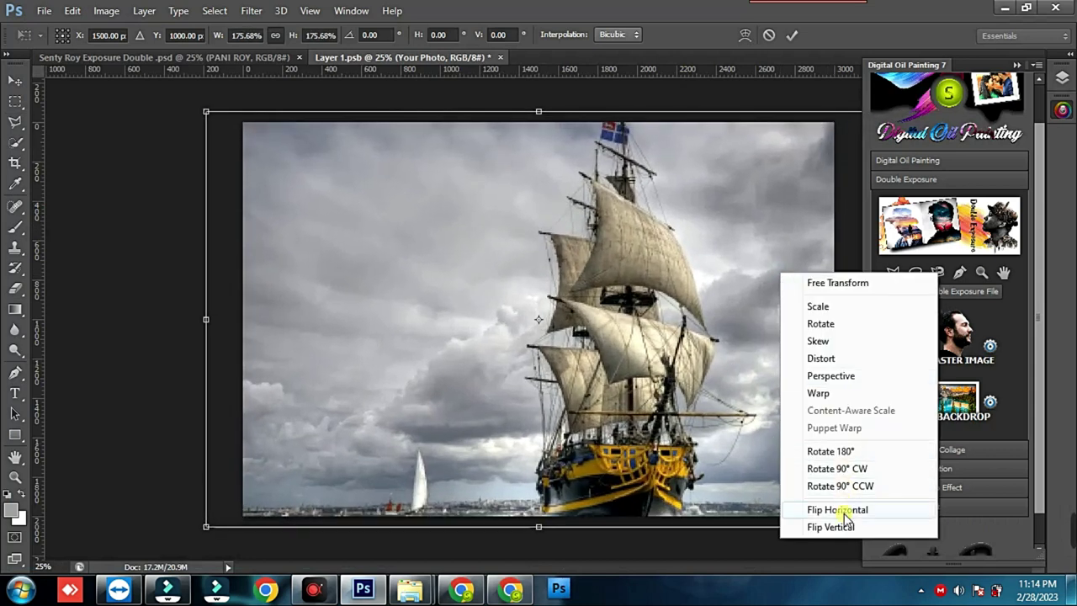
{"action": "left_click", "coordinate": [837, 510]}
{"action": "left_click_drag", "start_coordinate": [646, 451], "coordinate": [683, 449]}
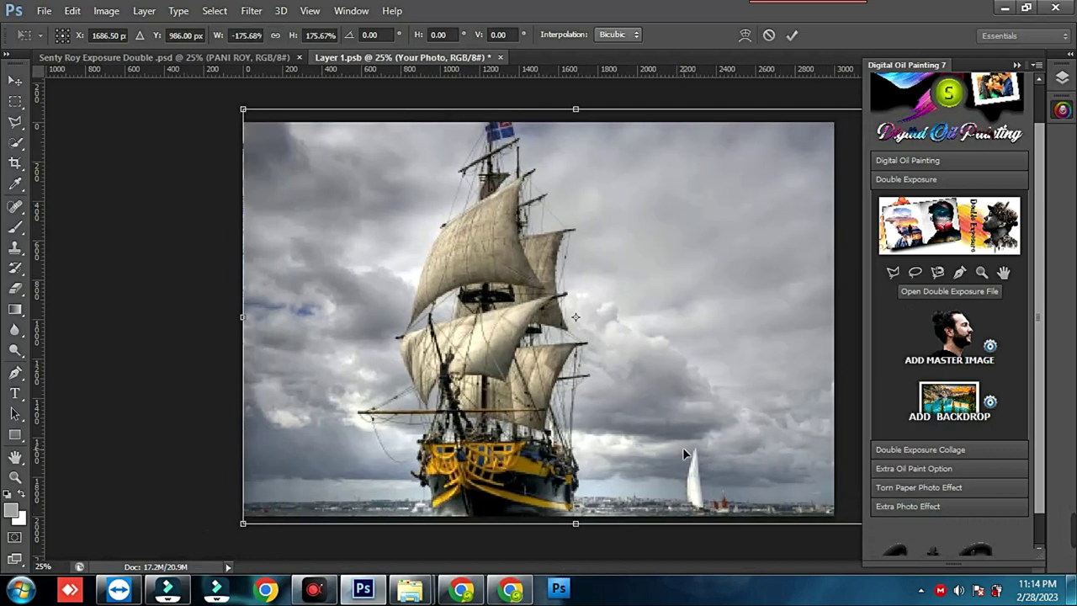
{"action": "key", "text": "Return"}
{"action": "key", "text": "l"}
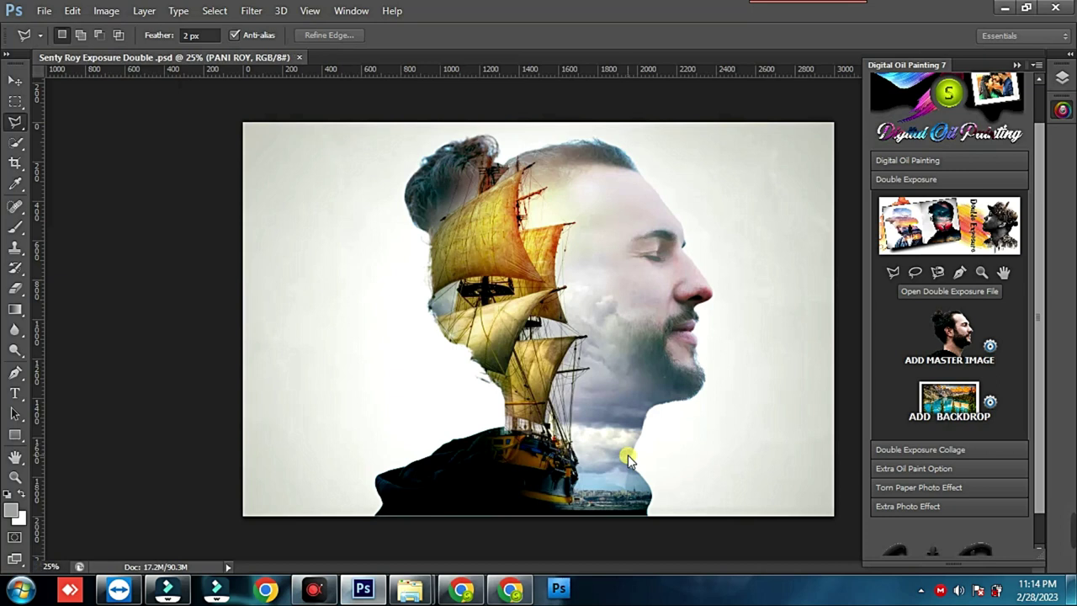
Step: Toggle the white background layer B off and on, then check the Save Result folder
{"action": "left_click", "coordinate": [1061, 78]}
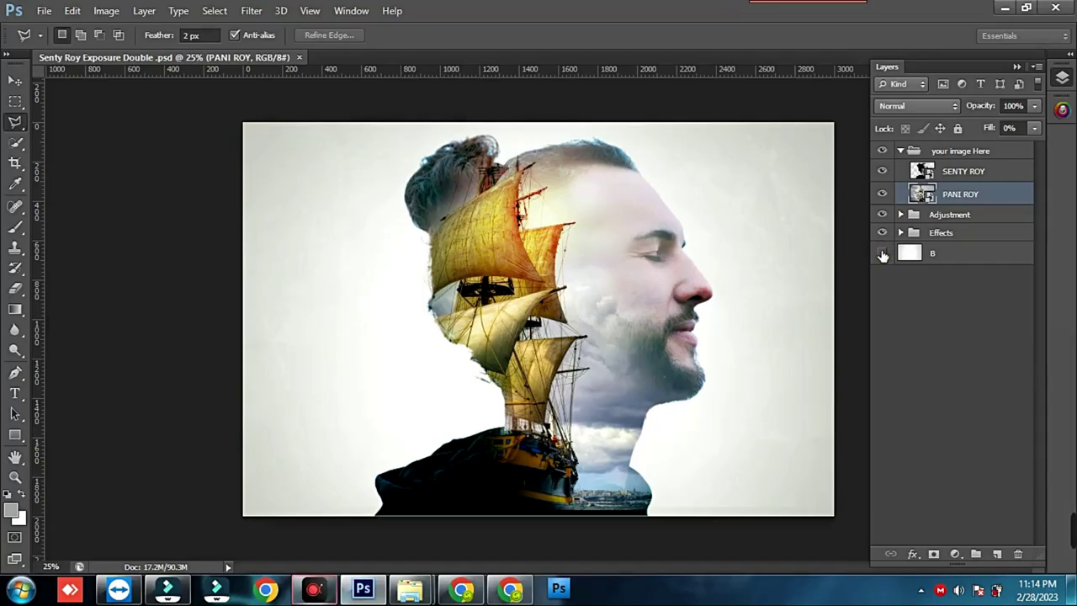
{"action": "left_click", "coordinate": [882, 253]}
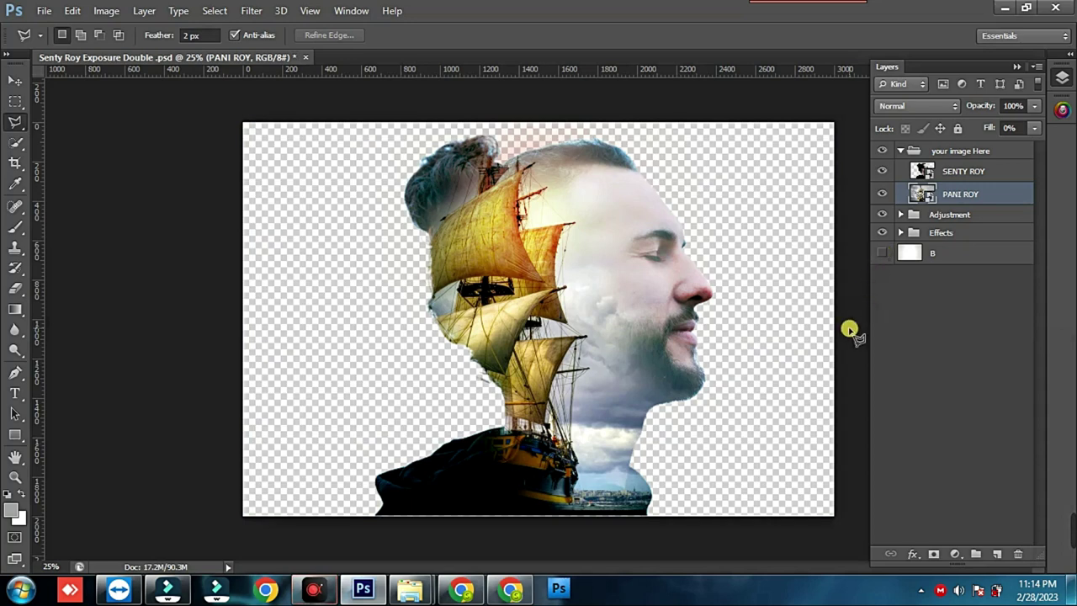
{"action": "left_click", "coordinate": [882, 253]}
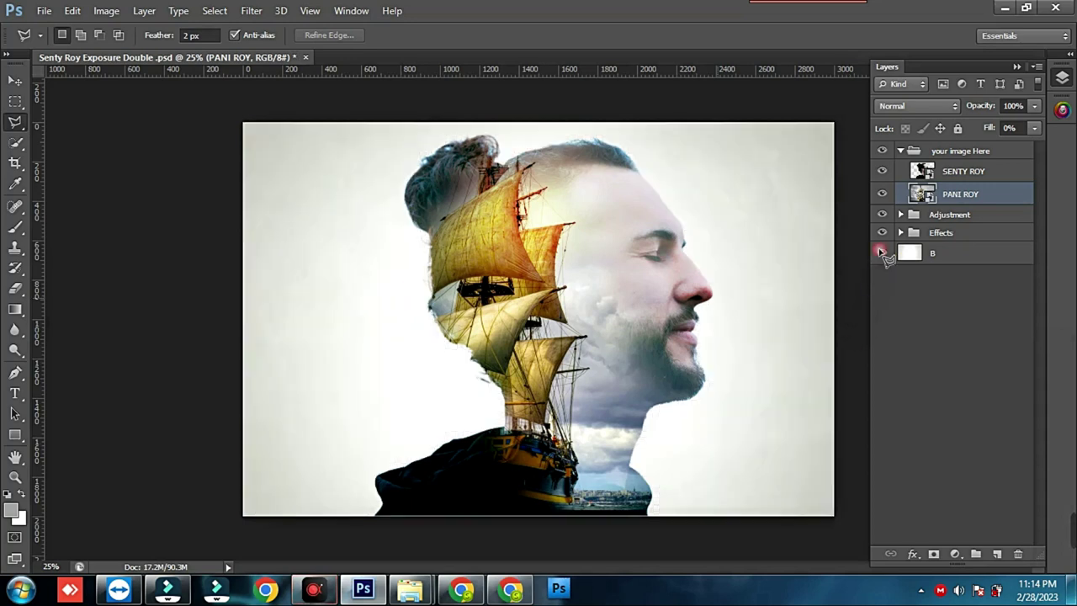
{"action": "mouse_move", "coordinate": [409, 588]}
{"action": "left_click", "coordinate": [473, 514]}
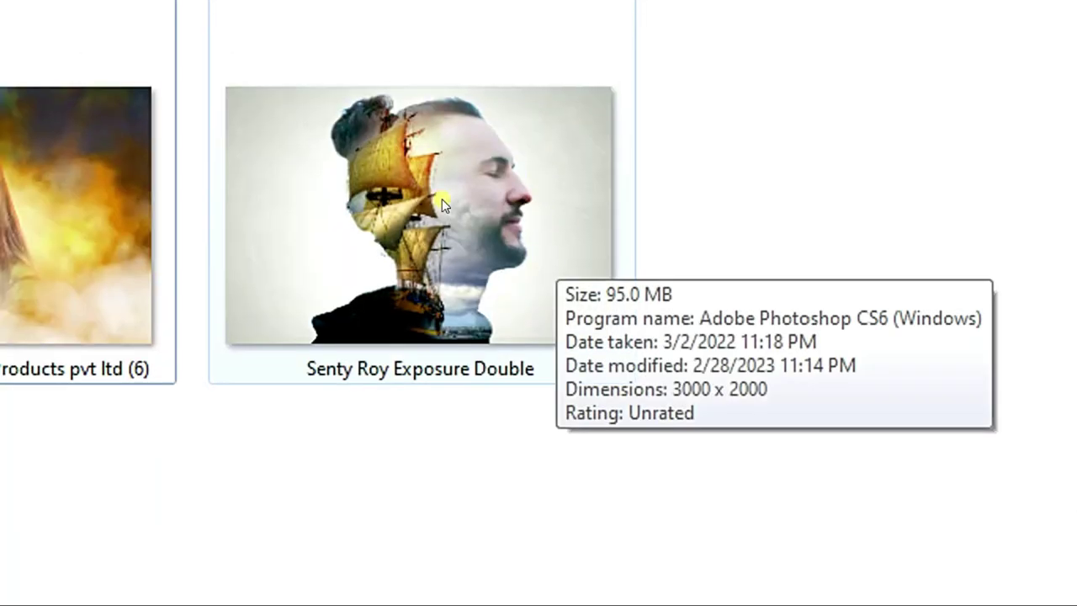
Step: Back in Photoshop, close the double-exposure document without saving further changes
{"action": "key", "text": "alt+Tab"}
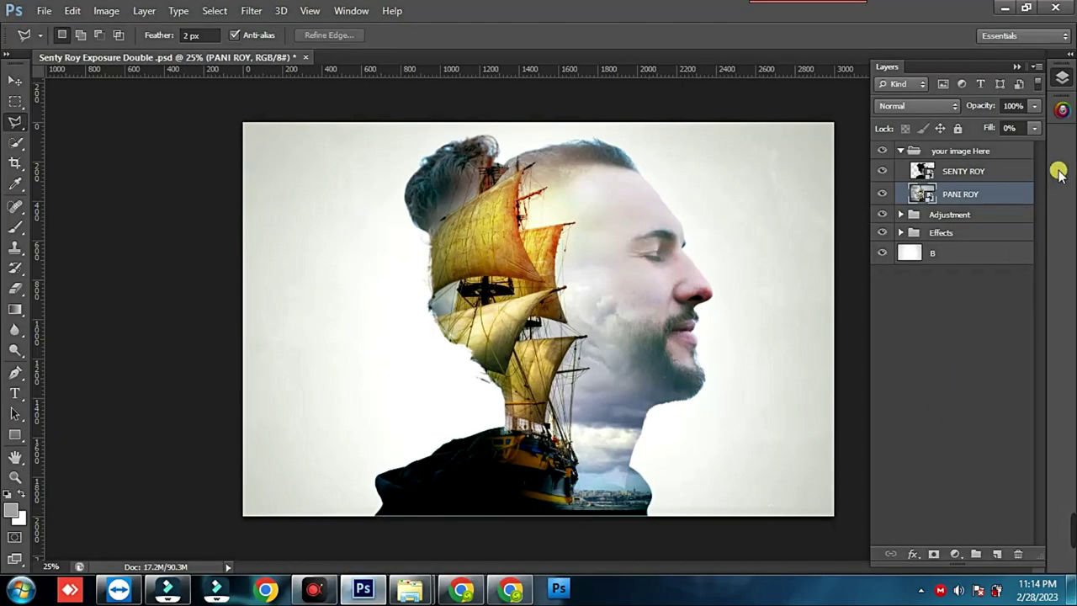
{"action": "left_click", "coordinate": [1061, 109]}
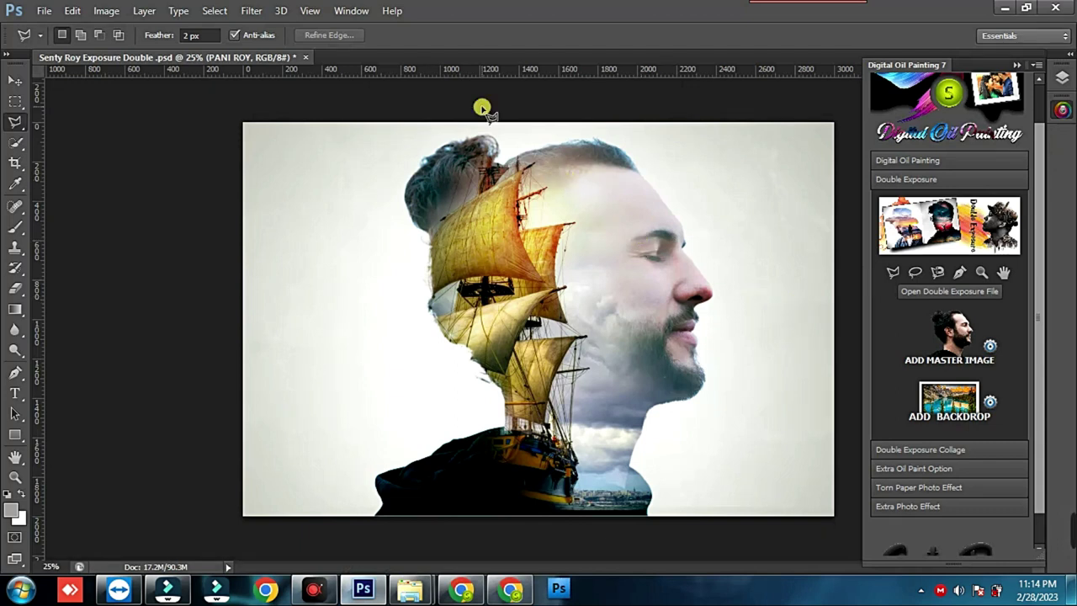
{"action": "left_click", "coordinate": [307, 57]}
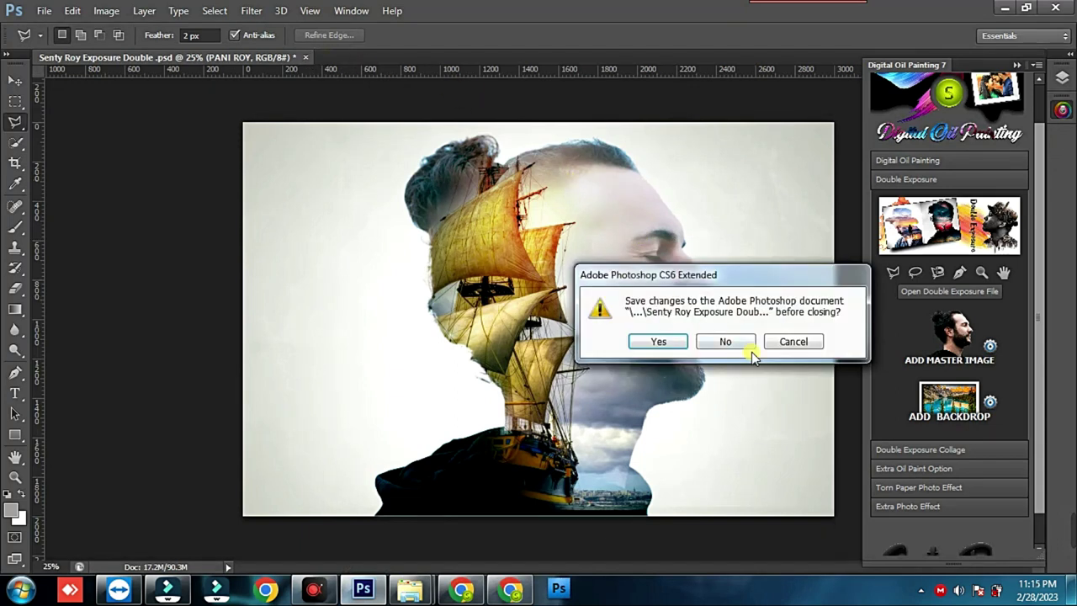
{"action": "left_click", "coordinate": [750, 347]}
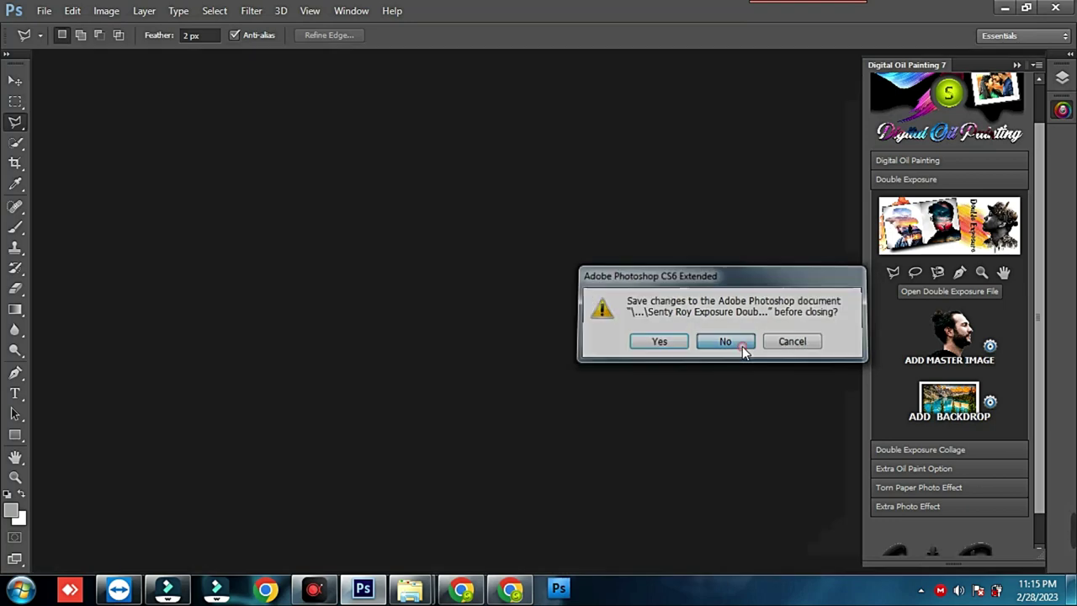
Step: Expand the Double Exposure Collage section of the Digital Oil Painting panel
{"action": "left_click", "coordinate": [932, 451]}
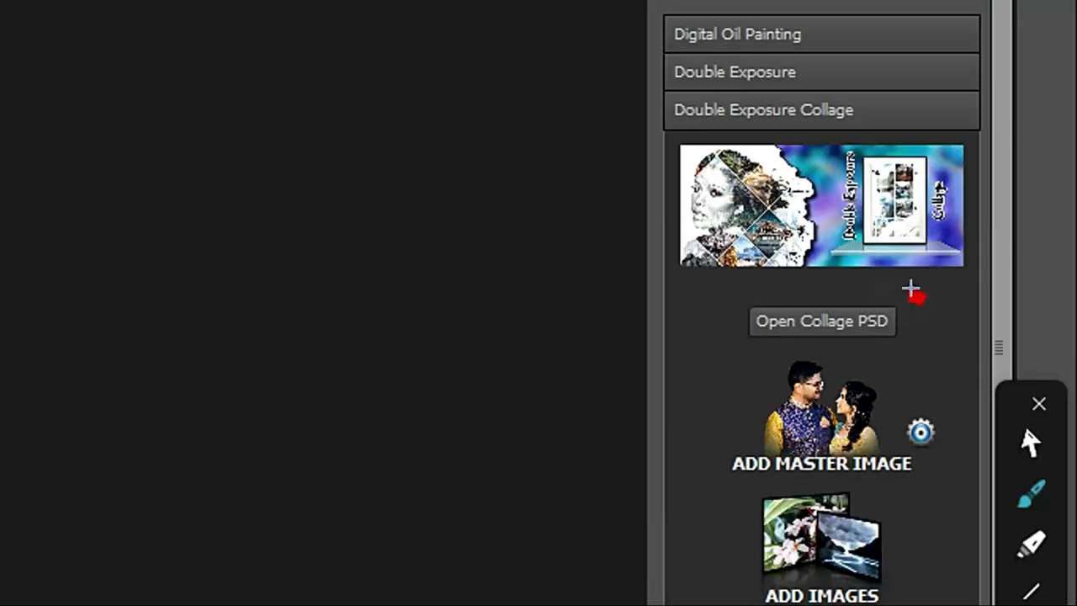
{"action": "mouse_move", "coordinate": [911, 289]}
{"action": "left_mouse_down"}
{"action": "mouse_move", "coordinate": [825, 346]}
{"action": "mouse_move", "coordinate": [721, 272]}
{"action": "mouse_move", "coordinate": [889, 274]}
{"action": "mouse_move", "coordinate": [884, 384]}
{"action": "mouse_move", "coordinate": [920, 380]}
{"action": "mouse_move", "coordinate": [882, 478]}
{"action": "mouse_move", "coordinate": [706, 431]}
{"action": "mouse_move", "coordinate": [754, 346]}
{"action": "left_mouse_up"}
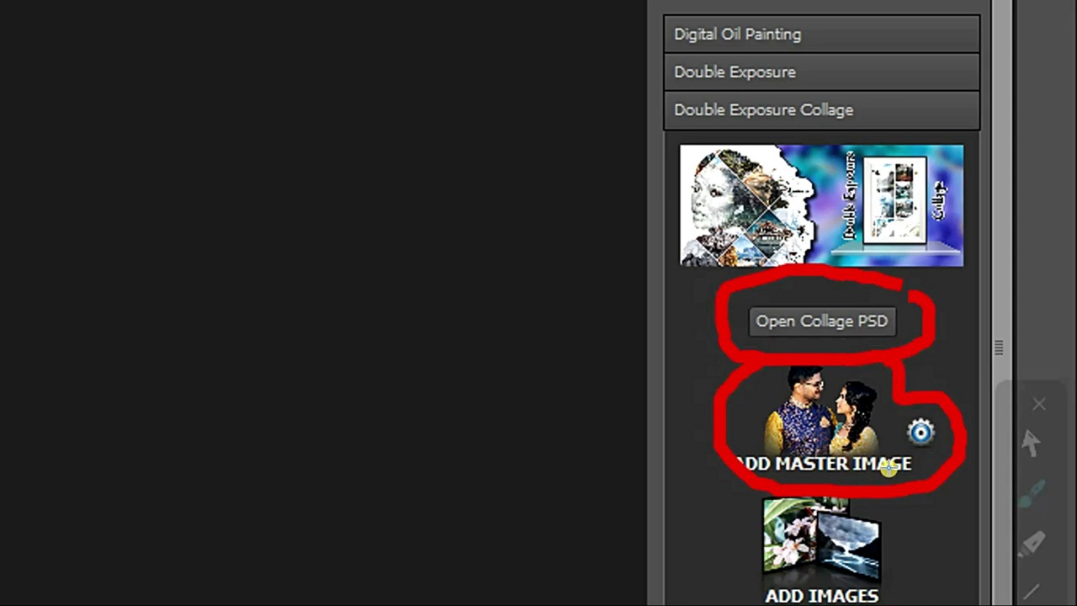
{"action": "left_click_drag", "start_coordinate": [889, 468], "coordinate": [915, 572]}
{"action": "left_click_drag", "start_coordinate": [737, 580], "coordinate": [738, 458]}
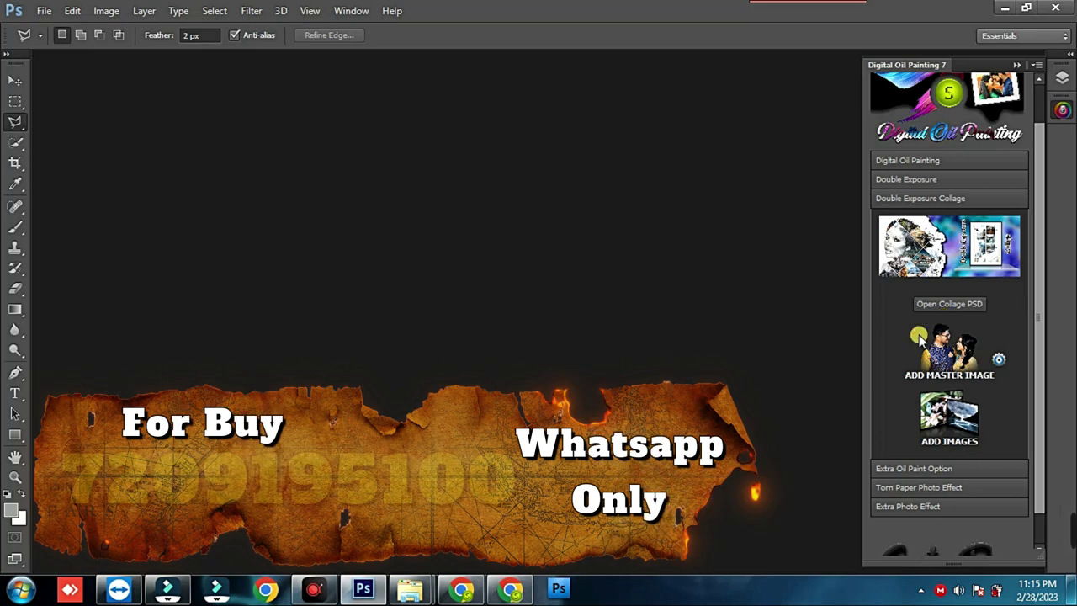
Step: Browse Explorer's Your Photo folder to check the DEMO (1) portrait, then return to Photoshop
{"action": "left_click", "coordinate": [412, 588]}
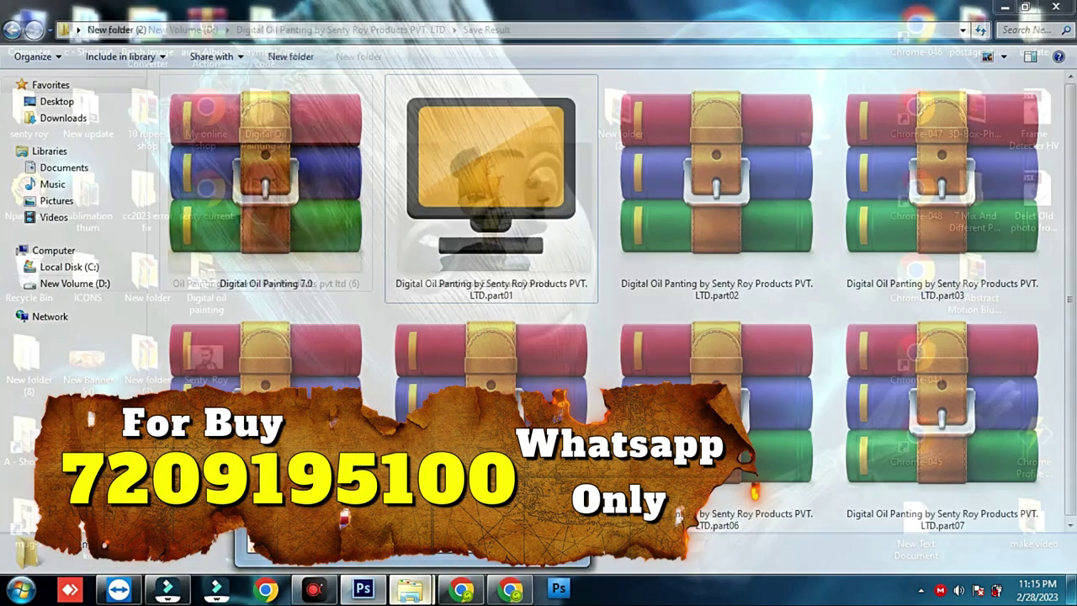
{"action": "double_click", "coordinate": [480, 180]}
{"action": "key", "text": "alt+Left"}
{"action": "double_click", "coordinate": [503, 290]}
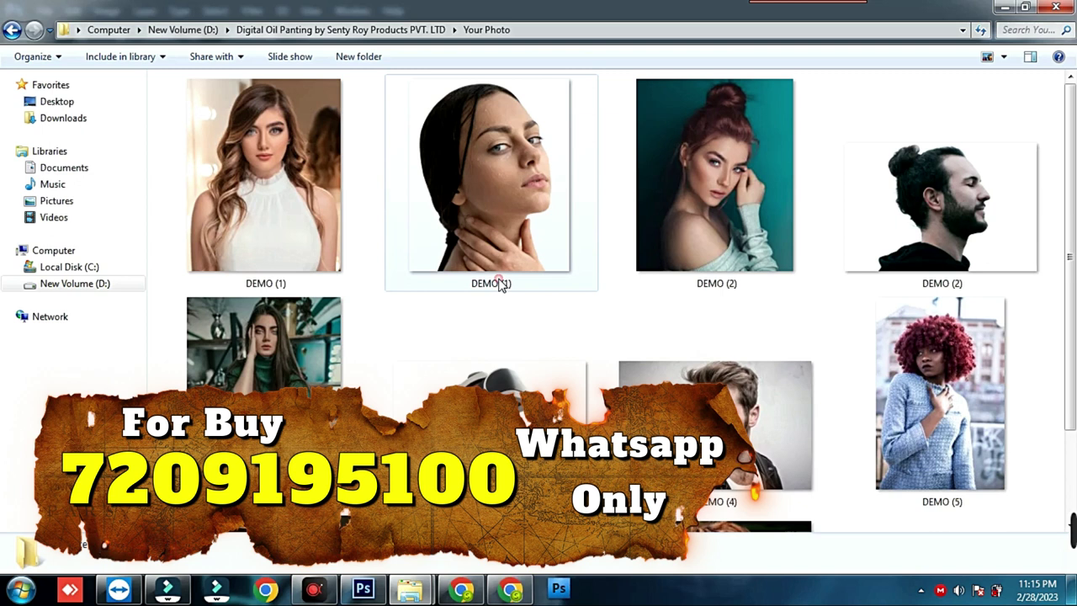
{"action": "left_click", "coordinate": [505, 251]}
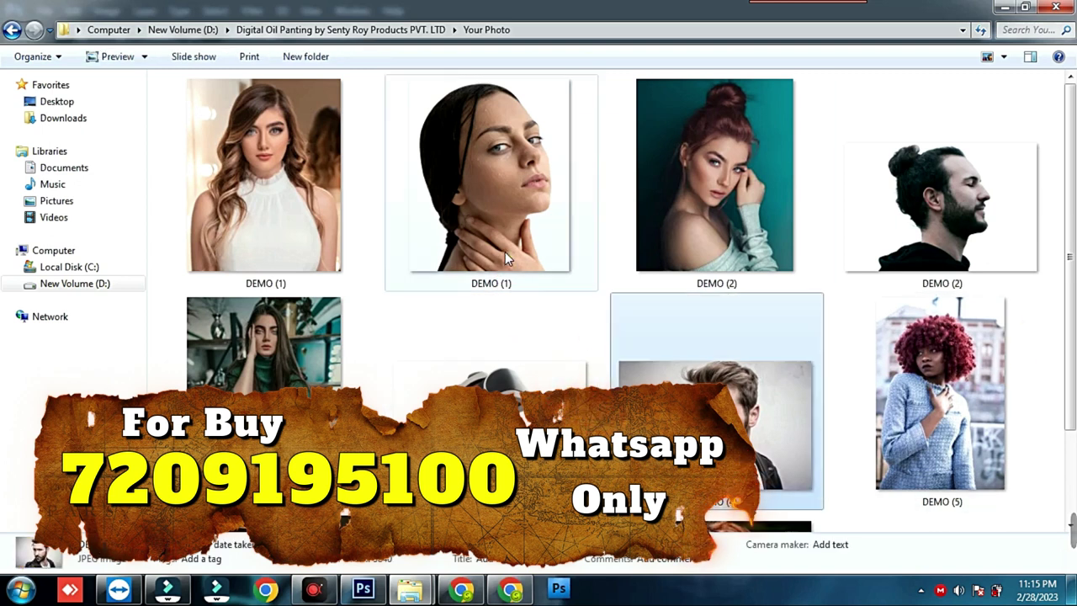
{"action": "left_click", "coordinate": [1004, 7]}
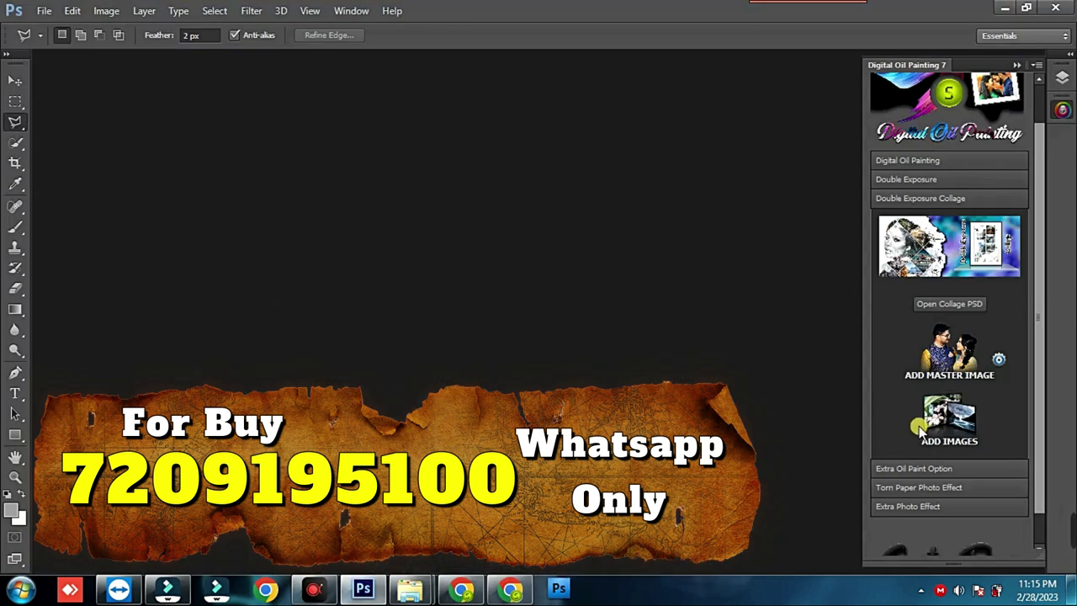
Step: Open collage template number 3 with its pastel curved bands through Open Collage PSD
{"action": "left_click", "coordinate": [951, 305]}
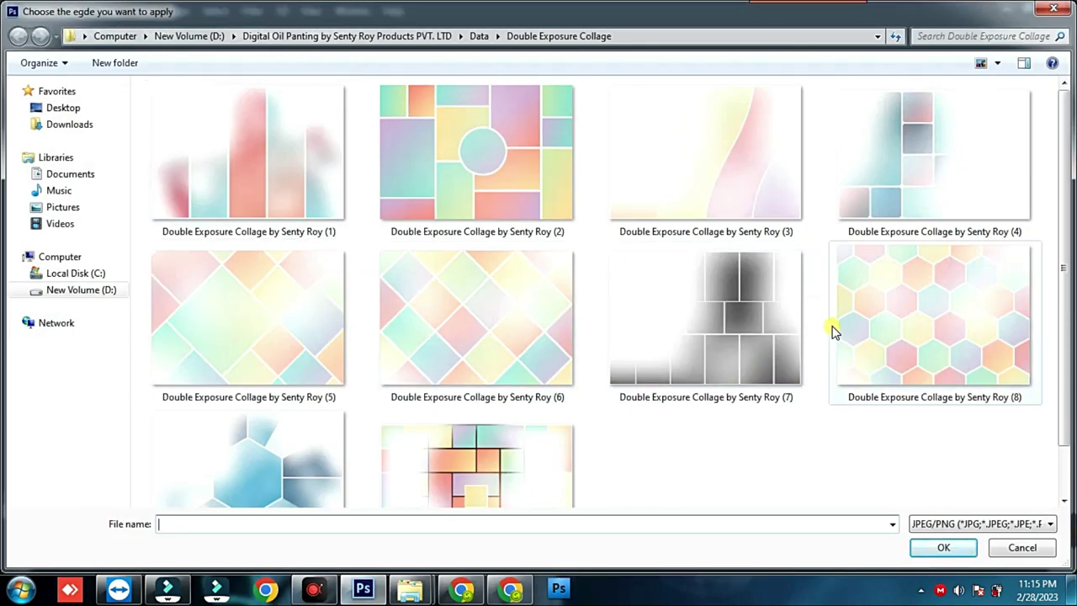
{"action": "left_click", "coordinate": [733, 177]}
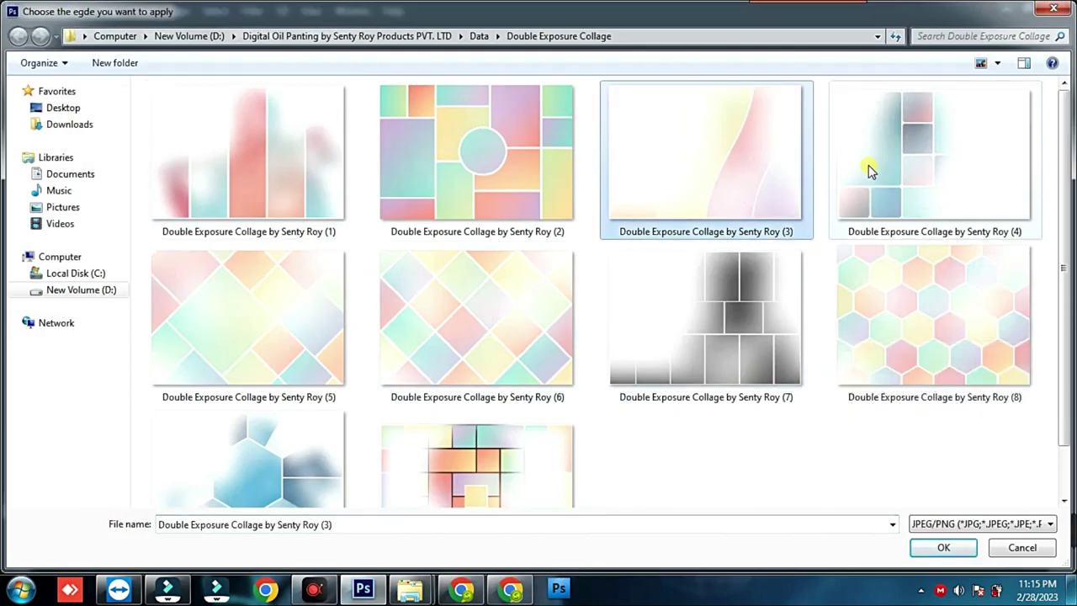
{"action": "double_click", "coordinate": [751, 182]}
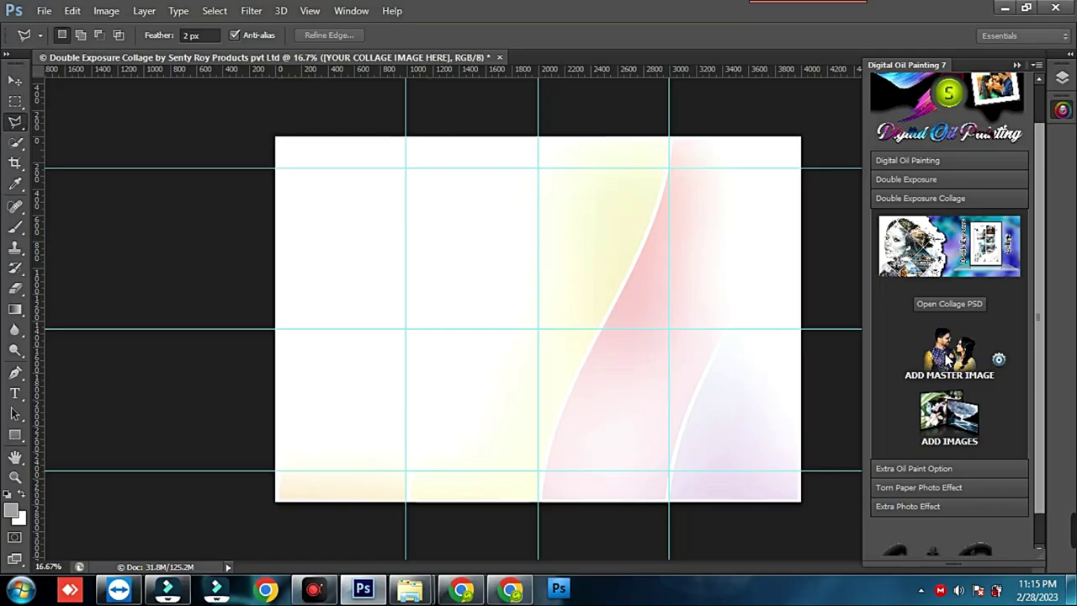
Step: Place the DEMO (2) man photo as the collage's master image
{"action": "left_click", "coordinate": [949, 358]}
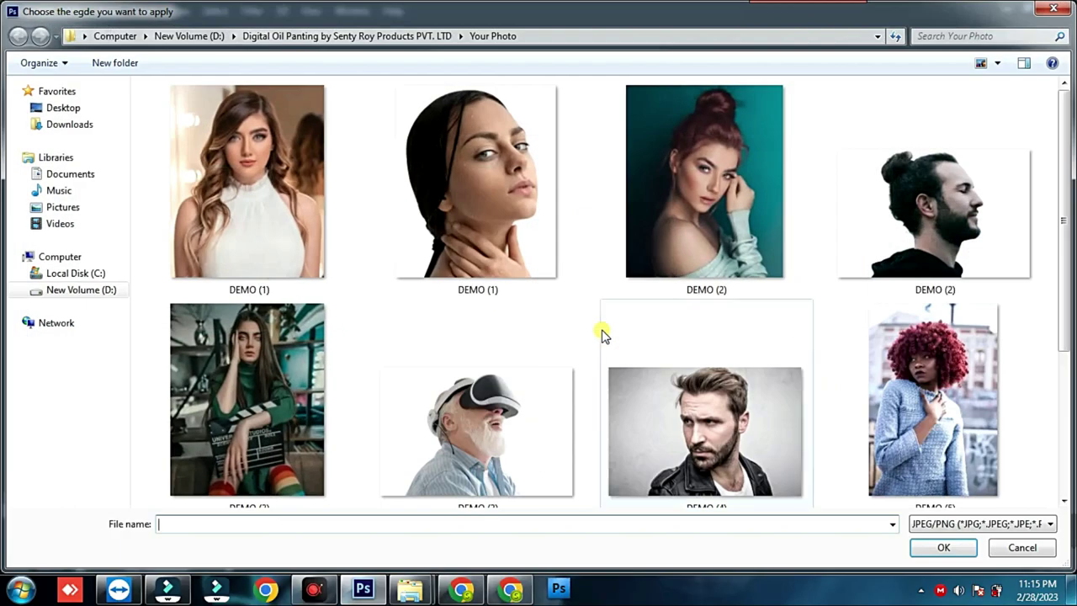
{"action": "left_click", "coordinate": [940, 252]}
{"action": "left_click", "coordinate": [477, 449]}
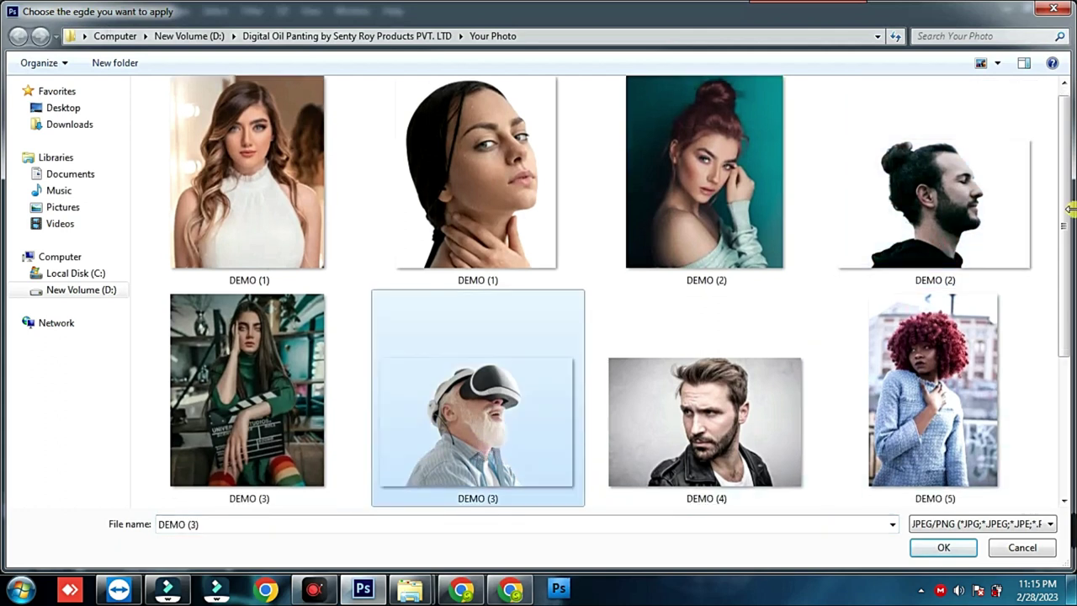
{"action": "left_click_drag", "start_coordinate": [1066, 208], "coordinate": [1065, 337]}
{"action": "scroll", "coordinate": [1066, 354], "scroll_direction": "up", "scroll_amount": 3}
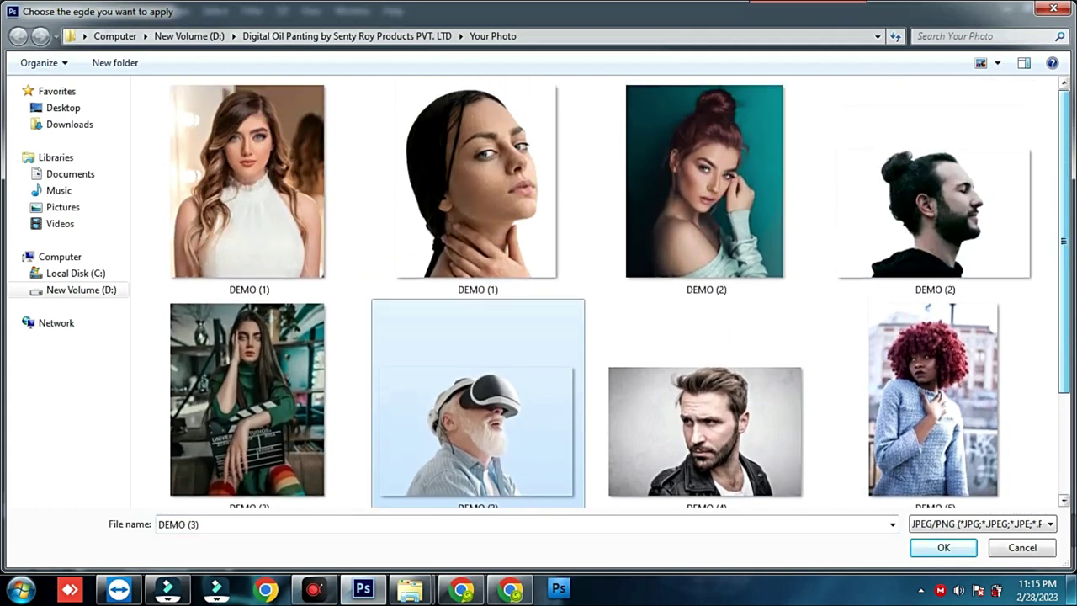
{"action": "left_click", "coordinate": [921, 221]}
{"action": "double_click", "coordinate": [954, 220]}
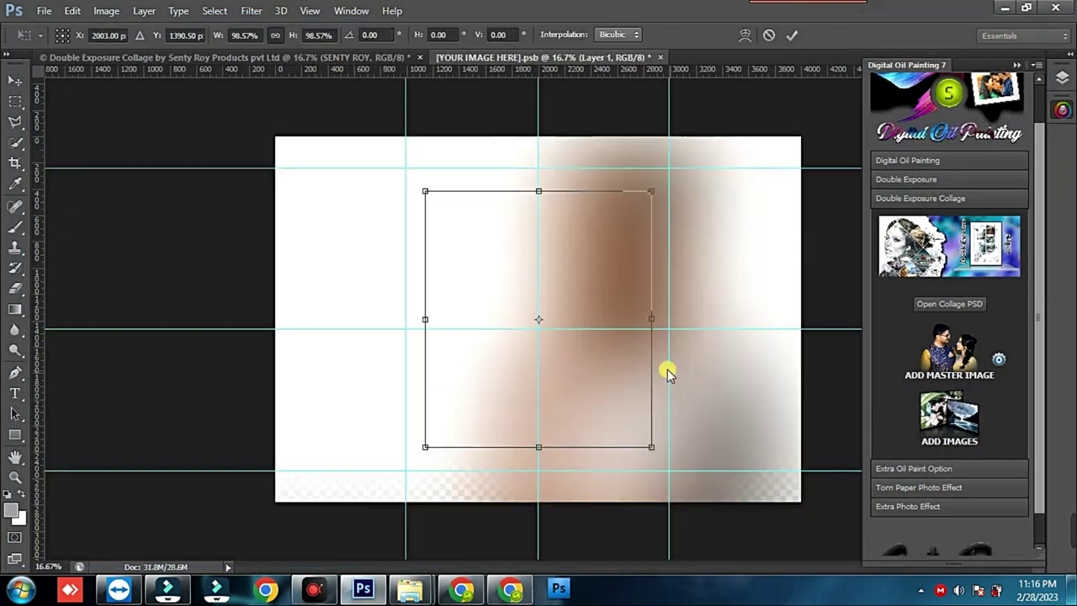
Step: Flip the man's photo horizontally, enlarge it to about 139% and shift it right
{"action": "left_click_drag", "start_coordinate": [596, 367], "coordinate": [678, 333]}
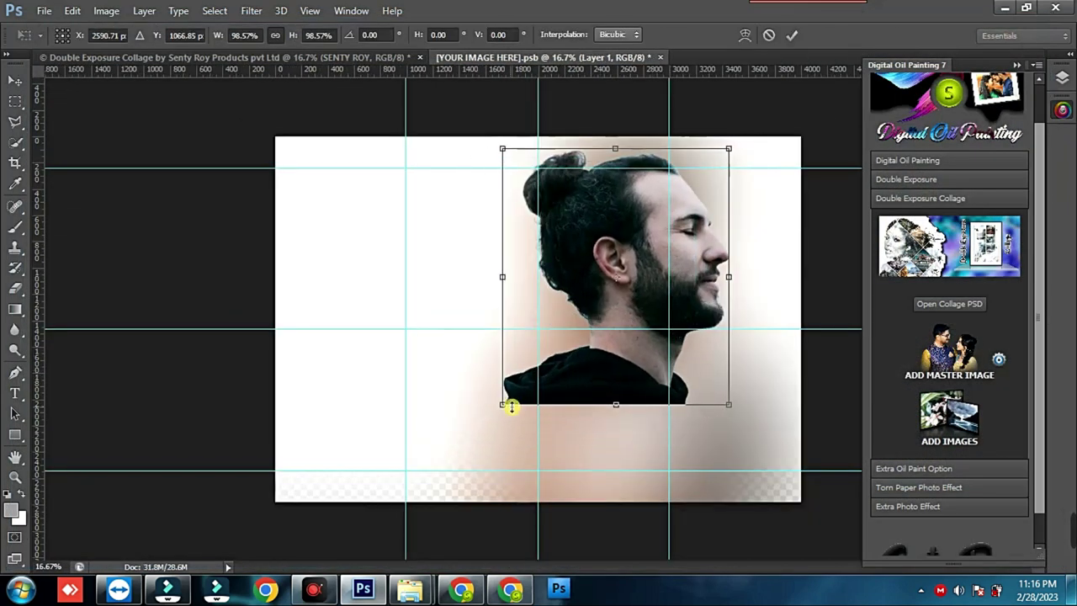
{"action": "left_click_drag", "start_coordinate": [502, 404], "coordinate": [392, 493]}
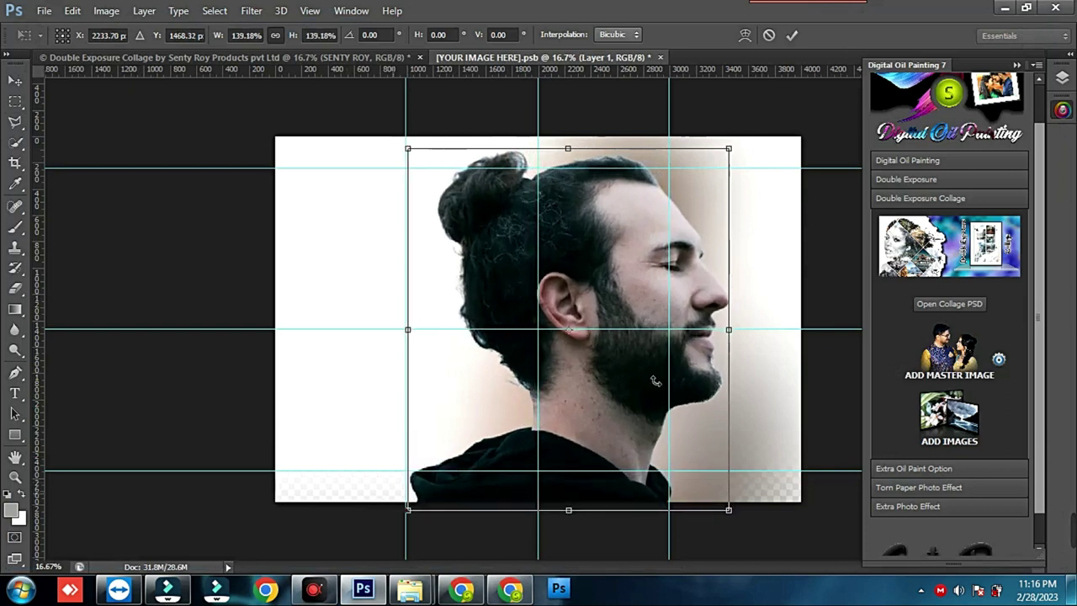
{"action": "right_click", "coordinate": [654, 380]}
{"action": "left_click", "coordinate": [673, 348]}
{"action": "mouse_move", "coordinate": [598, 378]}
{"action": "left_mouse_down"}
{"action": "mouse_move", "coordinate": [627, 370]}
{"action": "mouse_move", "coordinate": [649, 382]}
{"action": "left_mouse_up"}
{"action": "double_click", "coordinate": [648, 381]}
Step: Save and close the placed photo document, then save the collage
{"action": "key", "text": "l"}
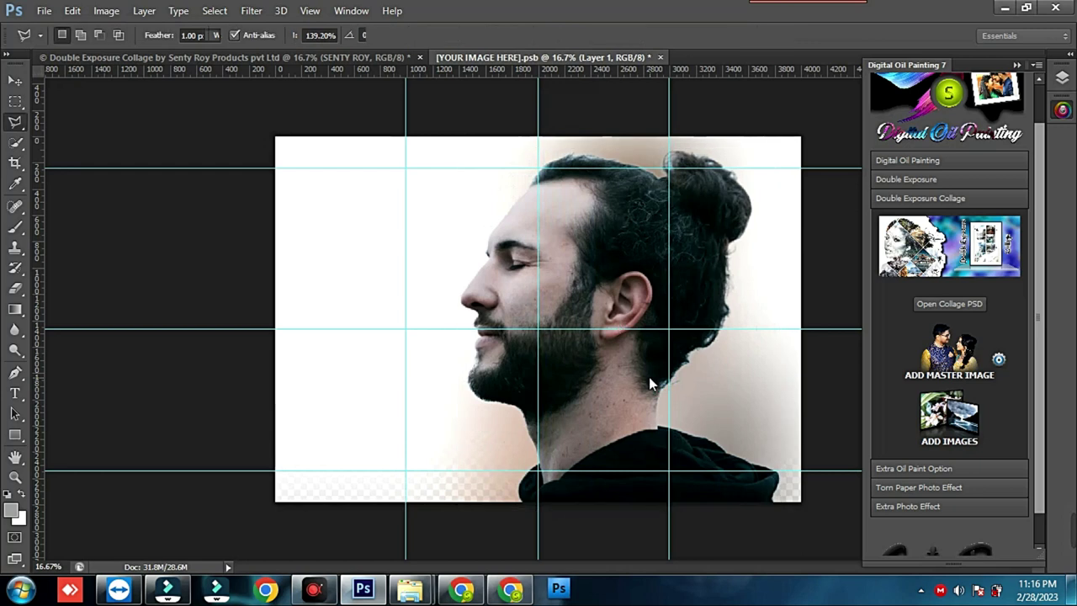
{"action": "key", "text": "ctrl+s"}
{"action": "key", "text": "ctrl+w"}
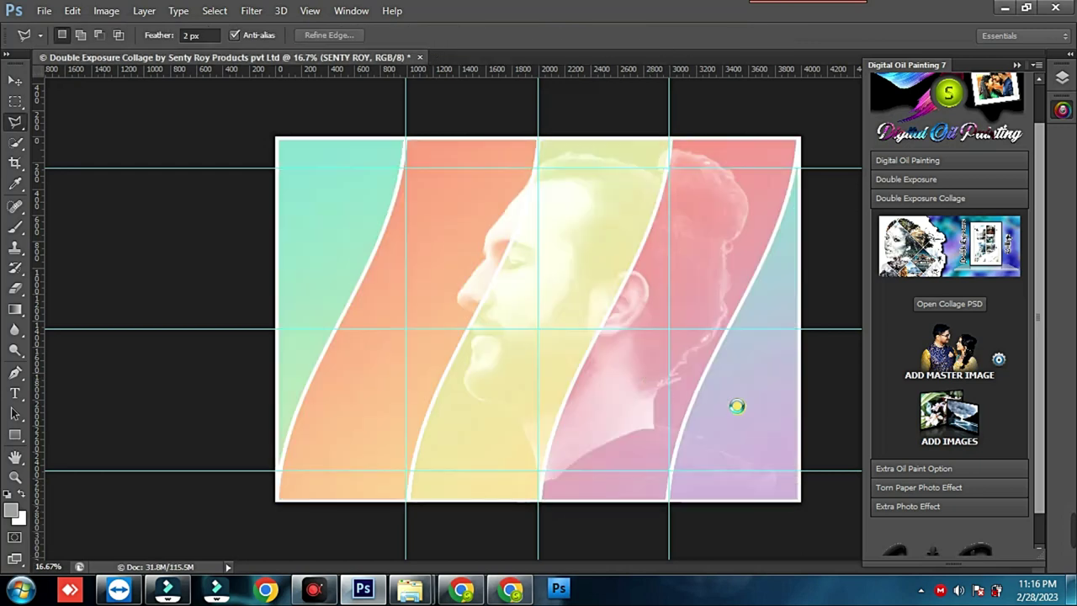
{"action": "key", "text": "ctrl+s"}
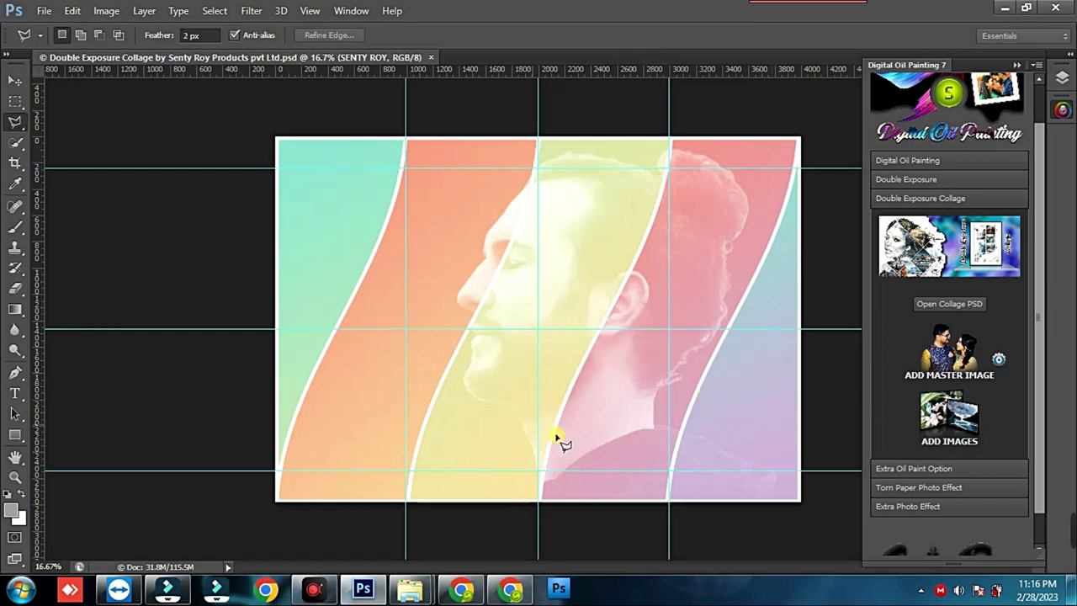
Step: Fill four collage panels with DEMO (1), DEMO (2), the clapperboard portrait and DEMO (5)
{"action": "left_click", "coordinate": [956, 423]}
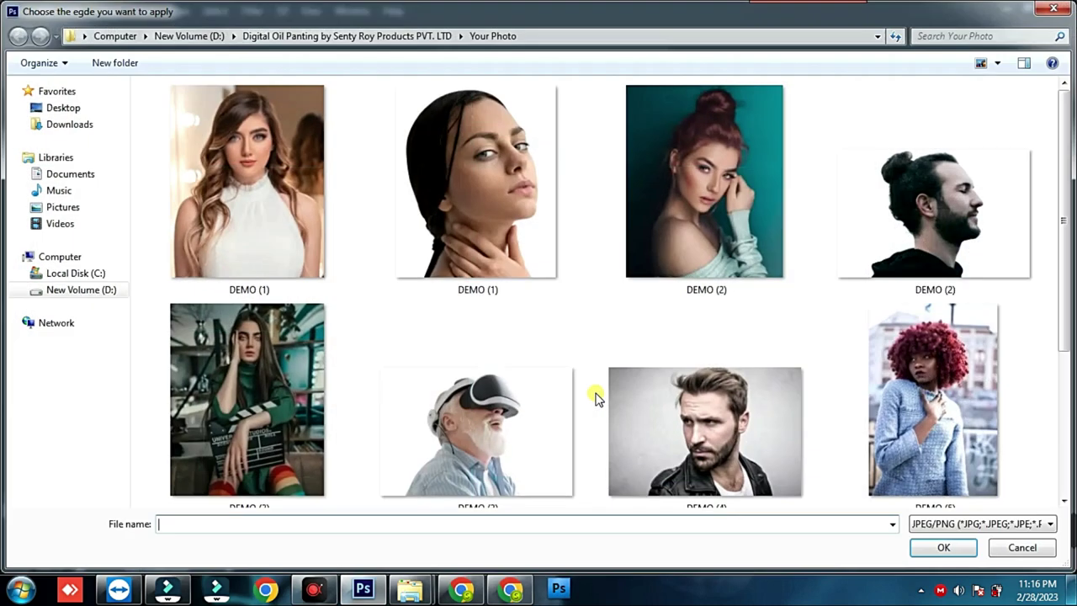
{"action": "double_click", "coordinate": [278, 238]}
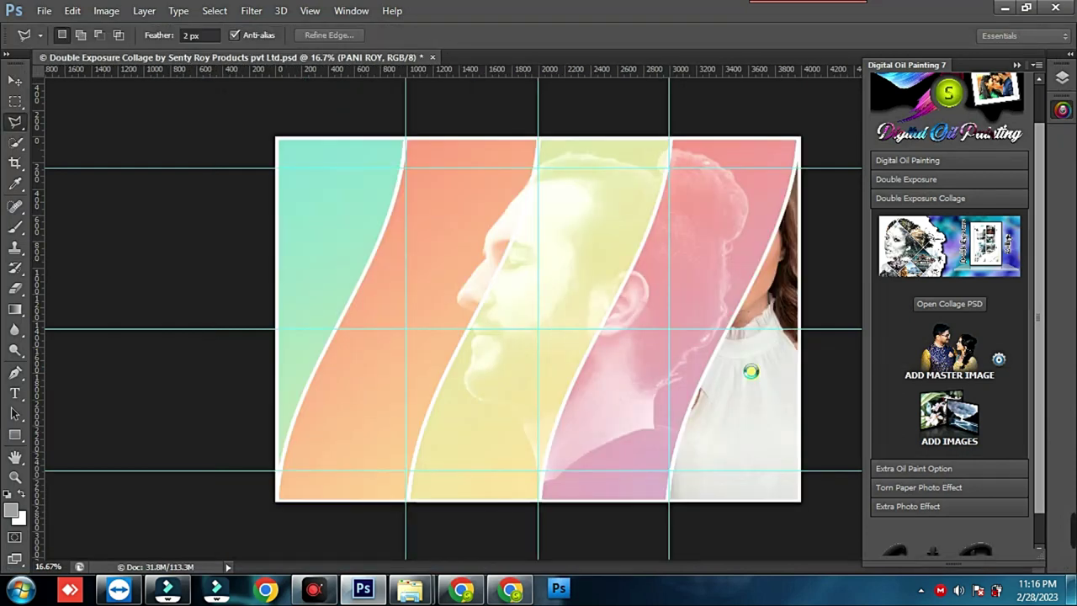
{"action": "left_click", "coordinate": [913, 405]}
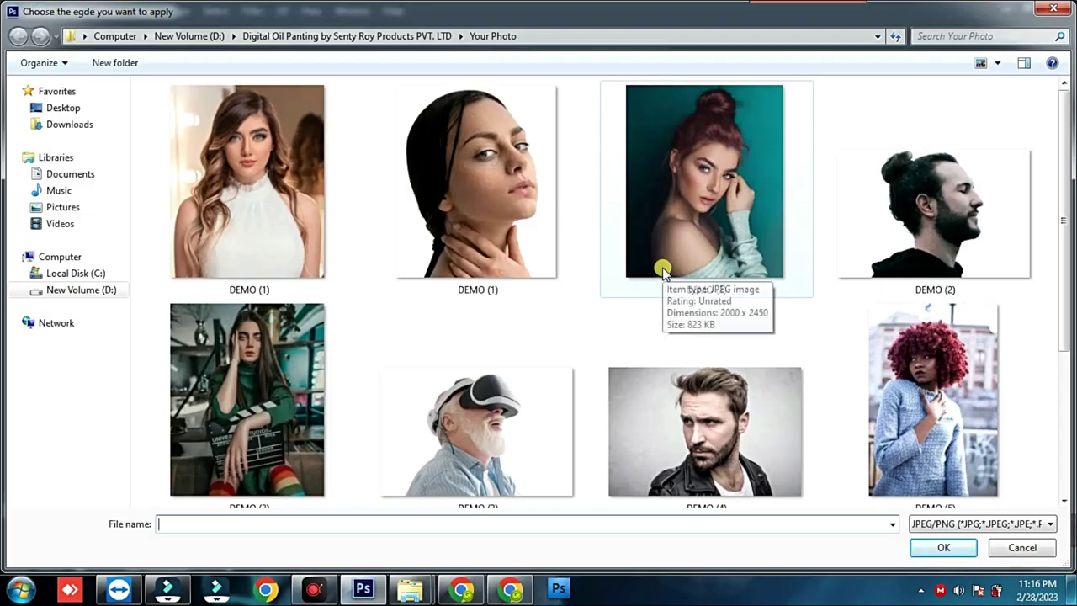
{"action": "double_click", "coordinate": [738, 247]}
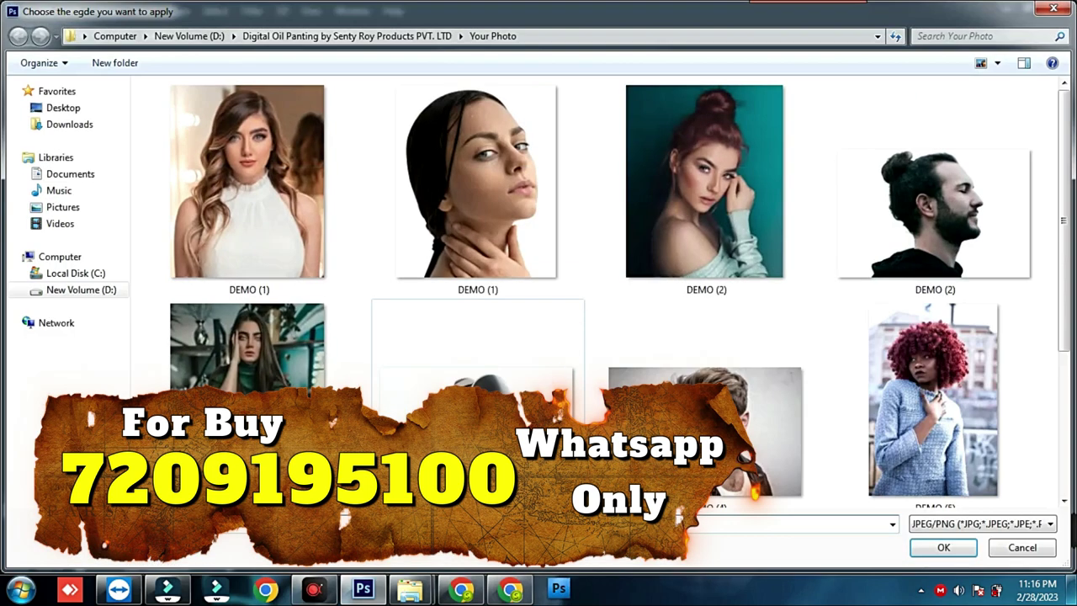
{"action": "double_click", "coordinate": [246, 344]}
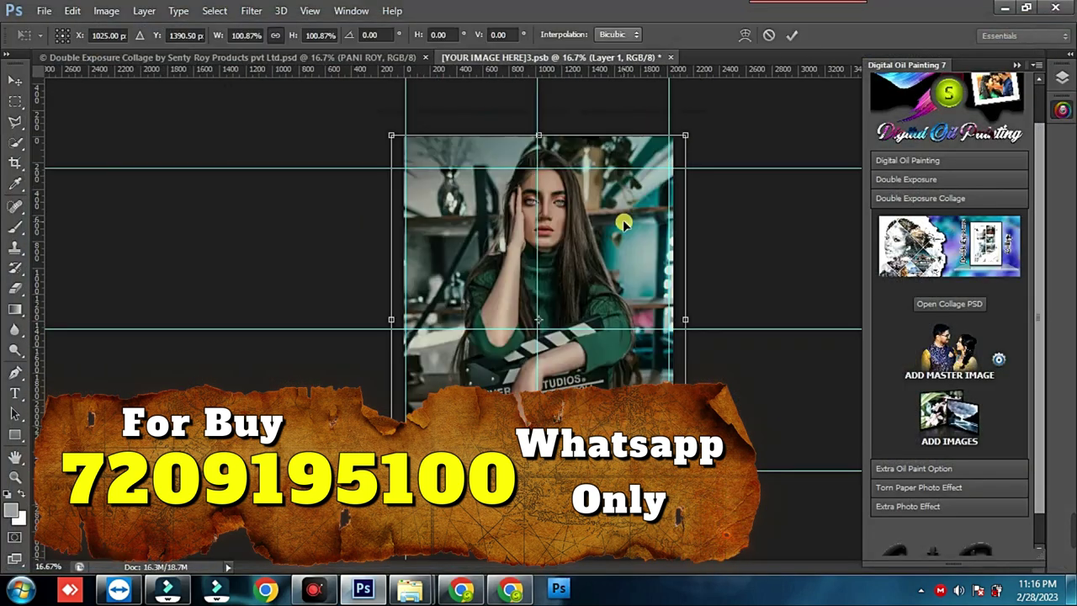
{"action": "key", "text": "Return"}
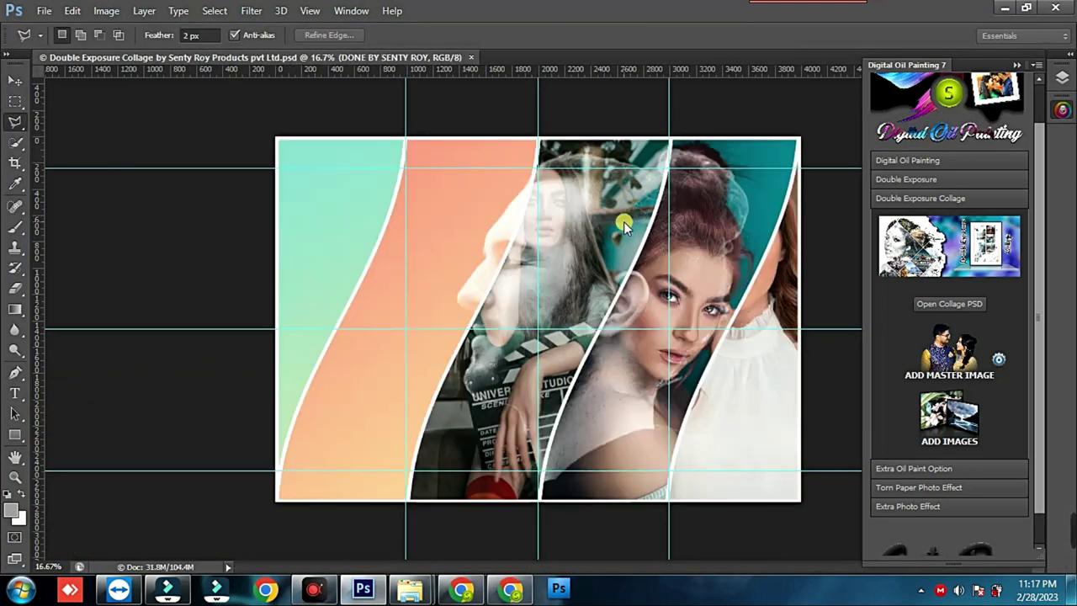
{"action": "left_click", "coordinate": [932, 409]}
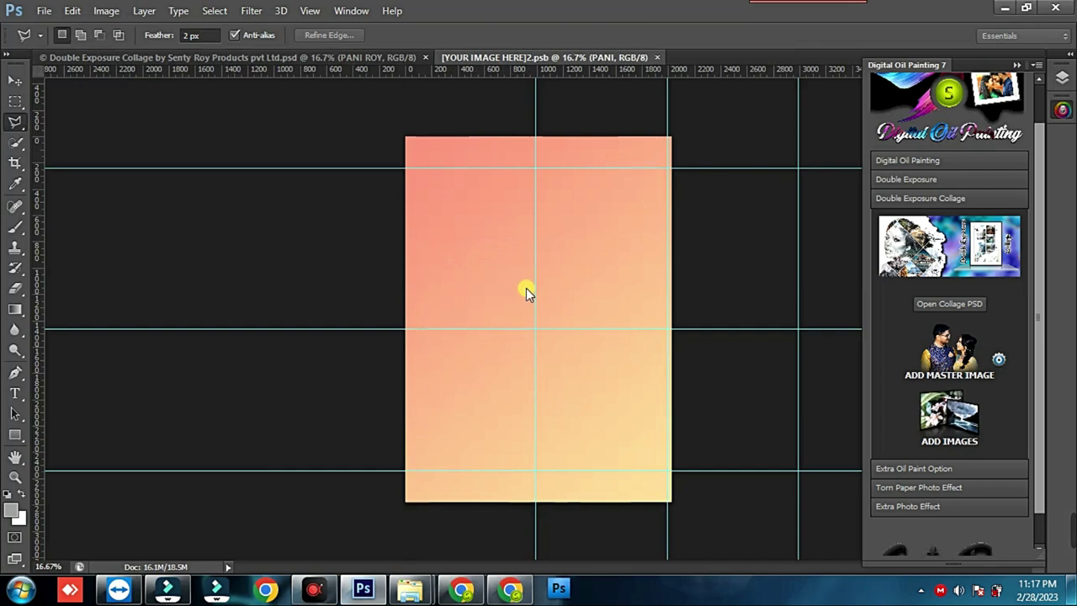
{"action": "double_click", "coordinate": [908, 430]}
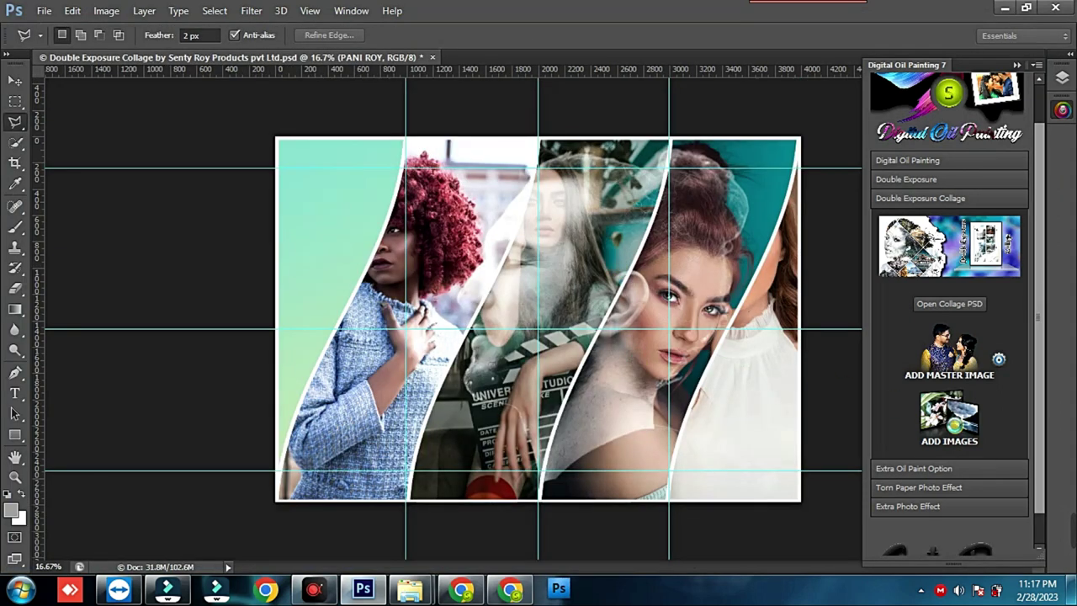
Step: Place the DEMO (6) umbrella portrait in the first panel, shifted left, then save and close it
{"action": "left_click", "coordinate": [958, 420]}
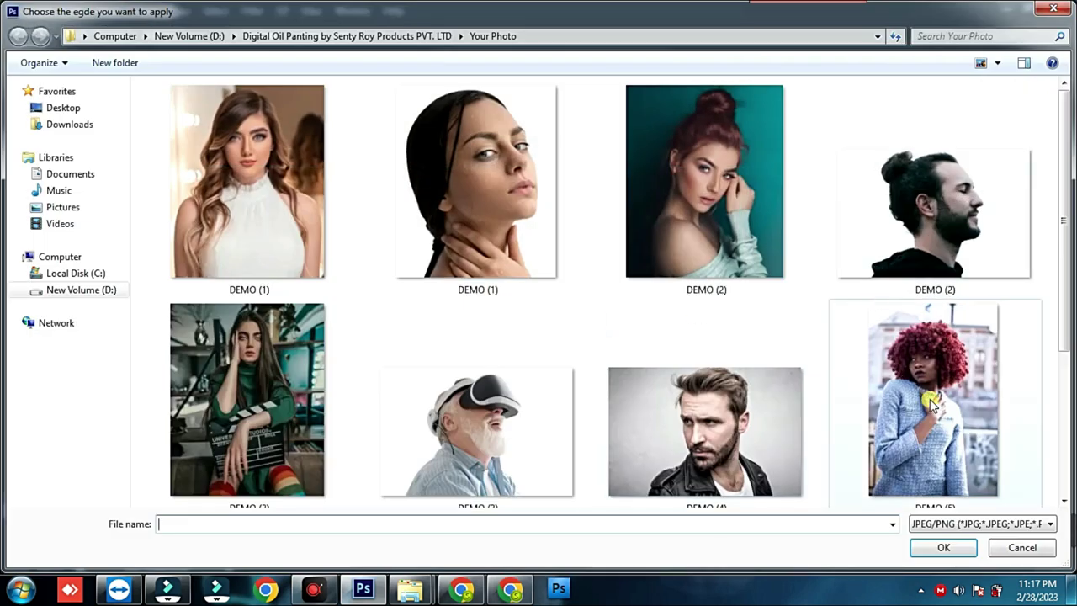
{"action": "left_click", "coordinate": [932, 403]}
{"action": "scroll", "coordinate": [932, 403], "scroll_direction": "down", "scroll_amount": 2}
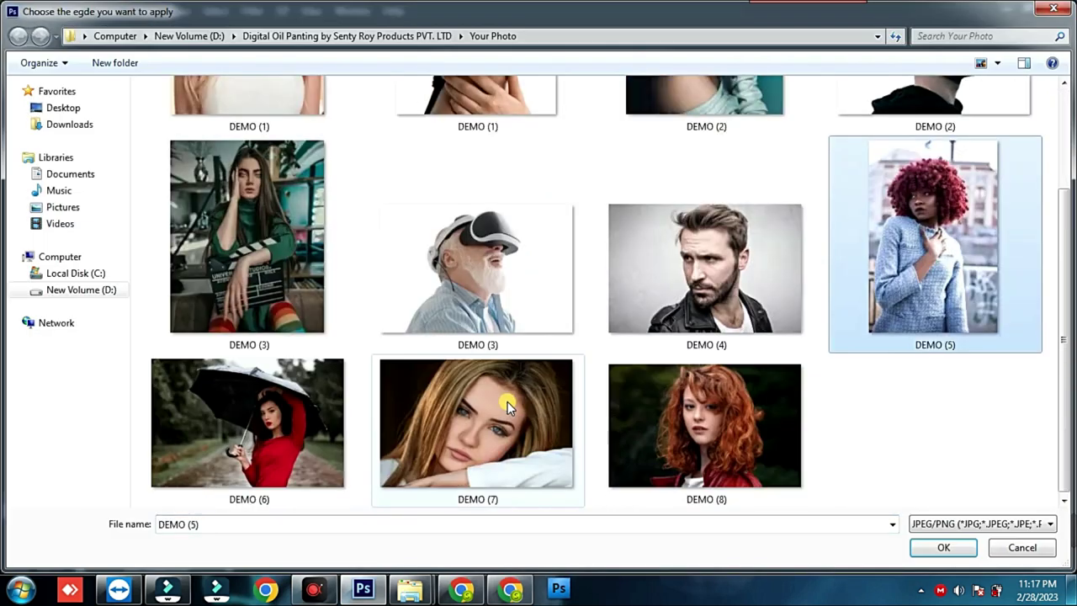
{"action": "double_click", "coordinate": [272, 434]}
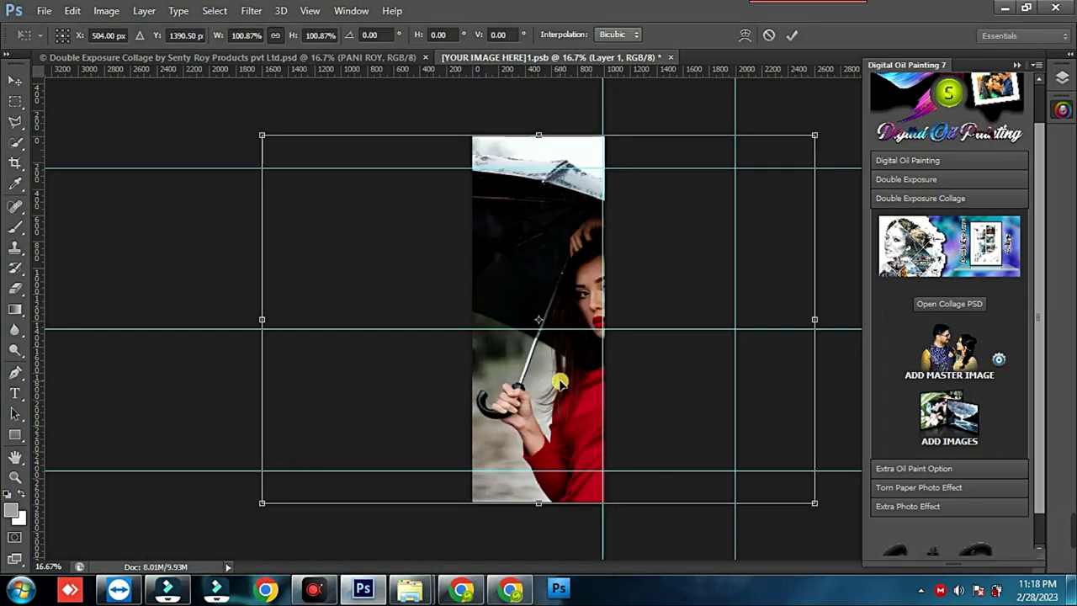
{"action": "left_click_drag", "start_coordinate": [545, 384], "coordinate": [507, 381]}
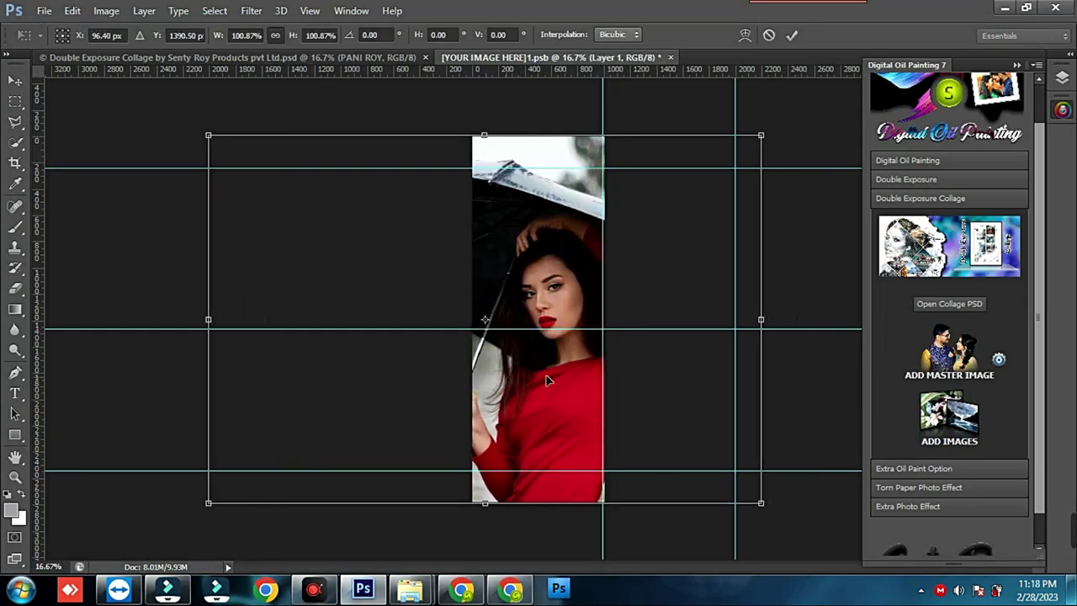
{"action": "key", "text": "Return"}
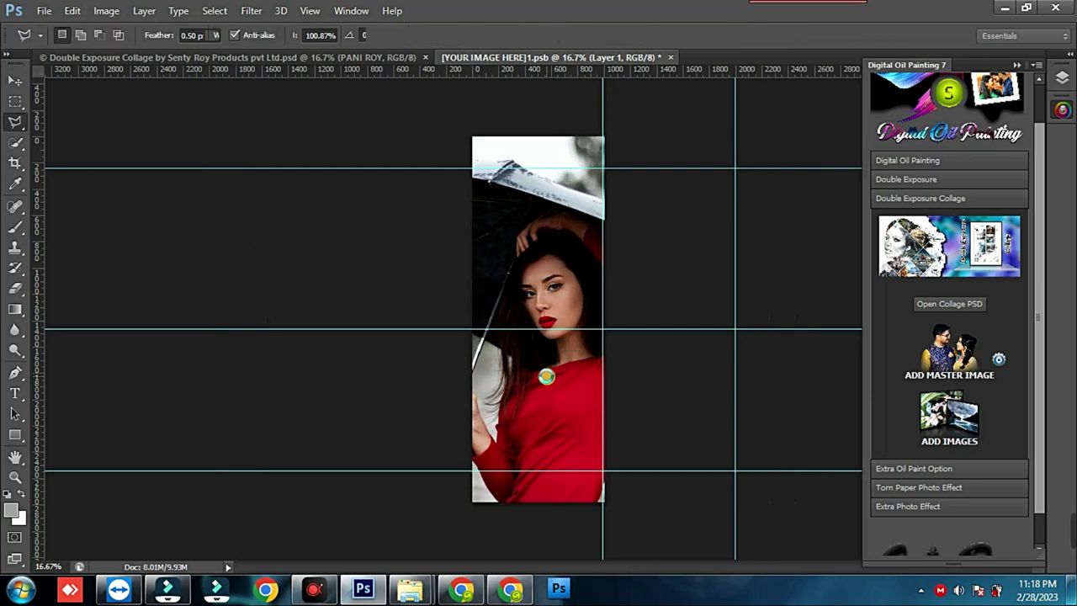
{"action": "key", "text": "ctrl+s"}
{"action": "key", "text": "ctrl+w"}
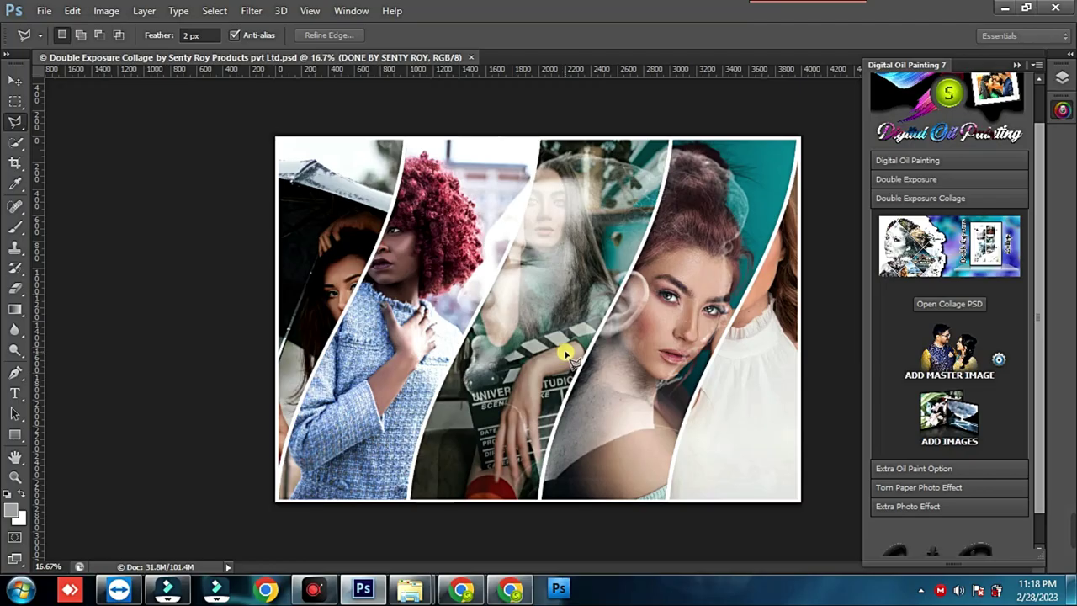
Step: Close the finished collage and open the hexagon collage template
{"action": "left_click", "coordinate": [471, 57]}
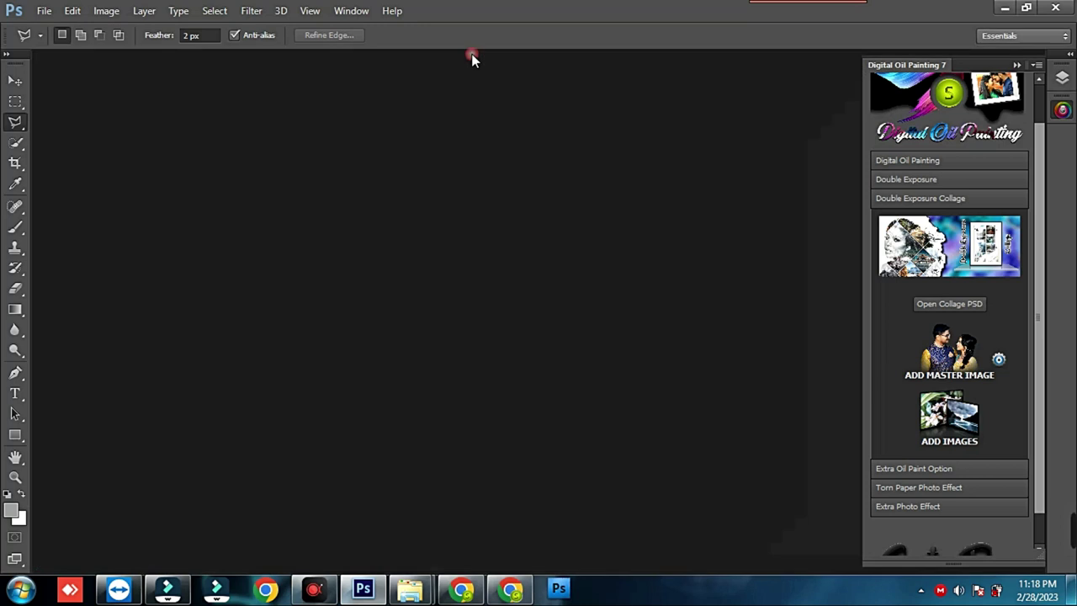
{"action": "left_click", "coordinate": [940, 307]}
{"action": "left_click", "coordinate": [296, 196]}
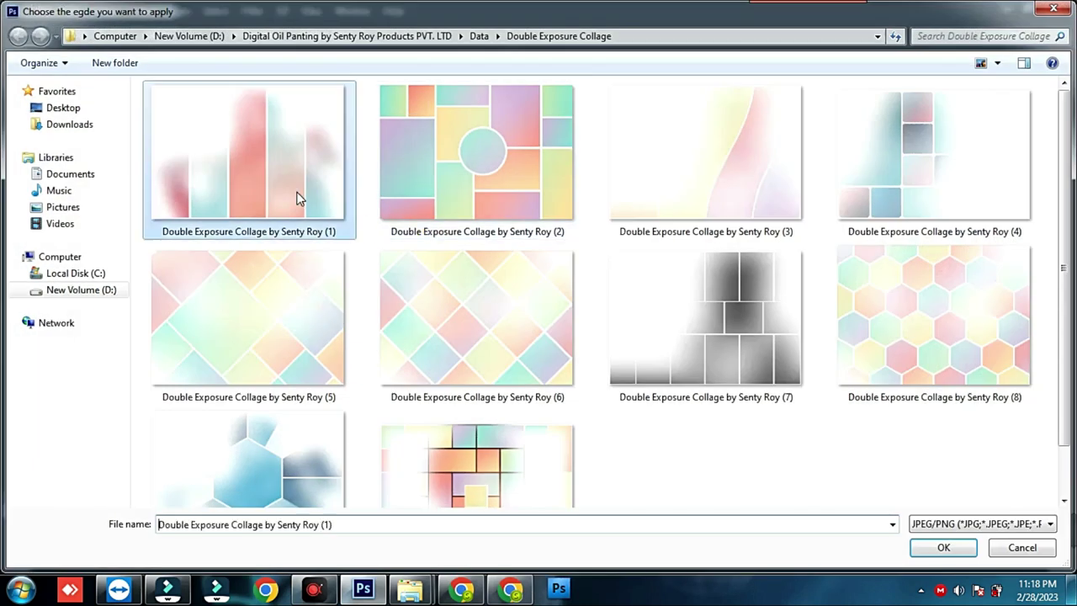
{"action": "double_click", "coordinate": [285, 395]}
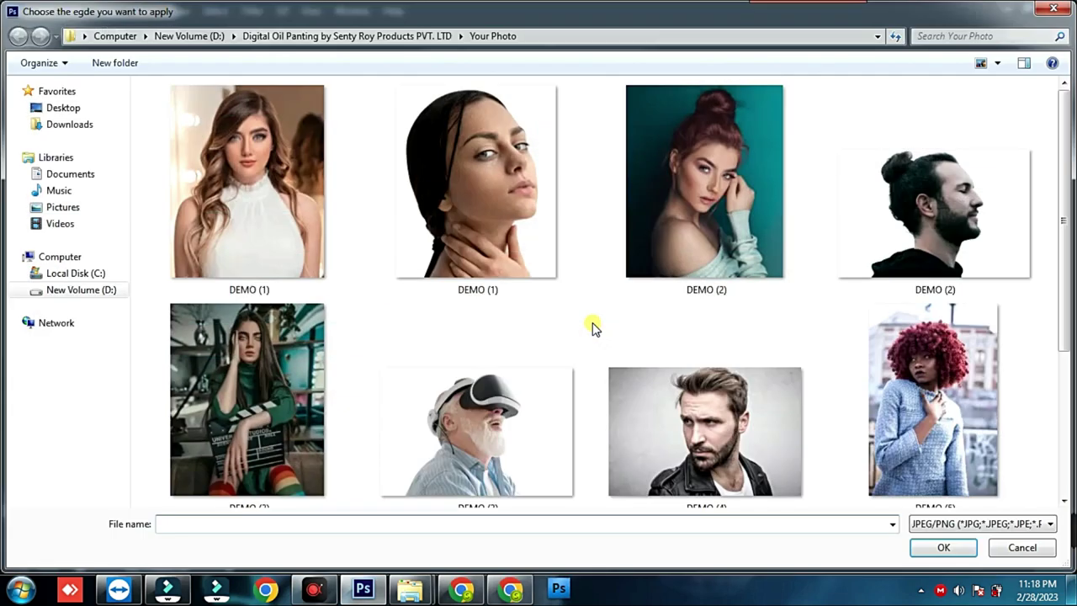
Step: Place DEMO (2) as master image, flipped horizontally, enlarged to about 214% and moved right
{"action": "left_click", "coordinate": [954, 243]}
{"action": "double_click", "coordinate": [955, 244]}
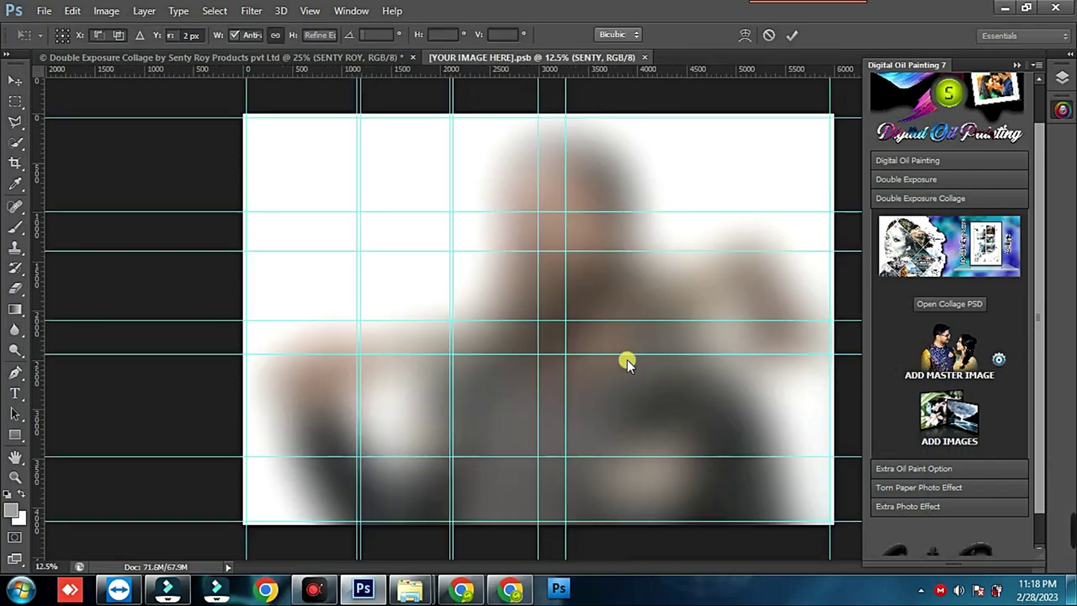
{"action": "right_click", "coordinate": [601, 330]}
{"action": "left_click", "coordinate": [666, 301]}
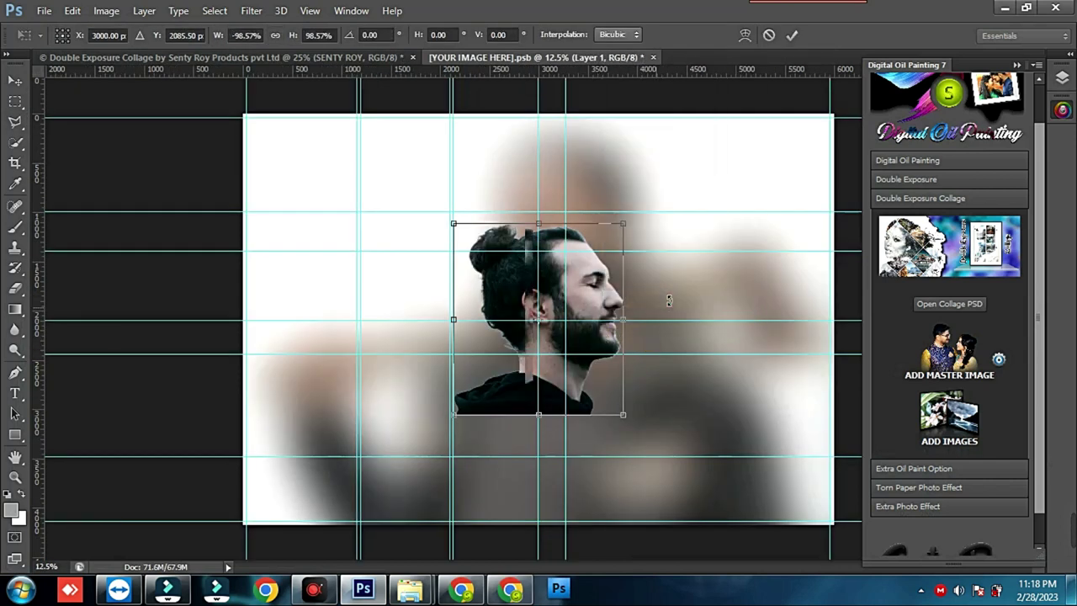
{"action": "left_click_drag", "start_coordinate": [625, 421], "coordinate": [752, 513]}
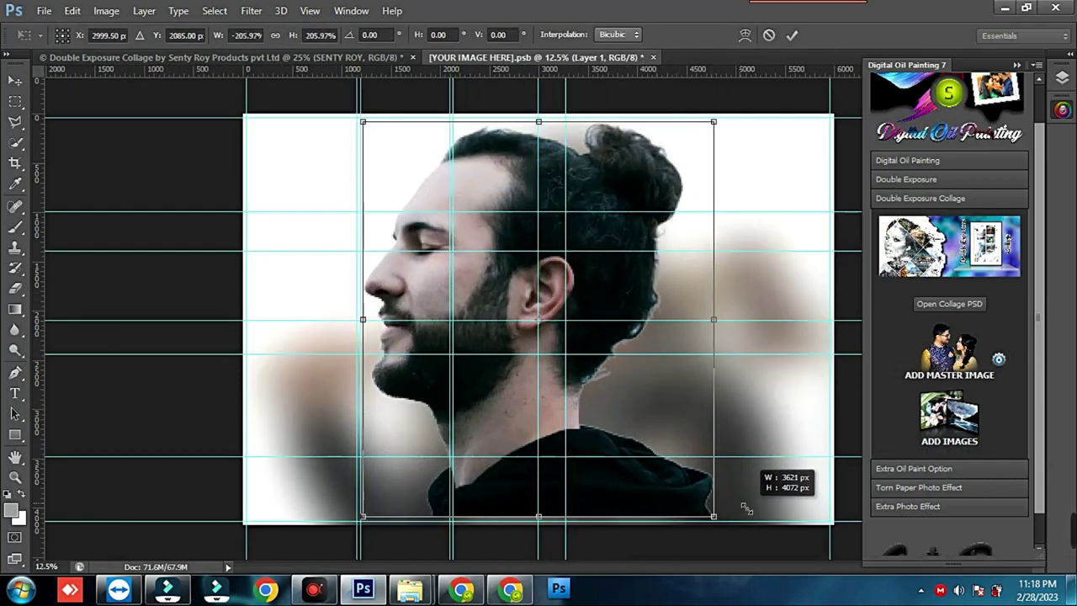
{"action": "left_click_drag", "start_coordinate": [651, 417], "coordinate": [704, 419]}
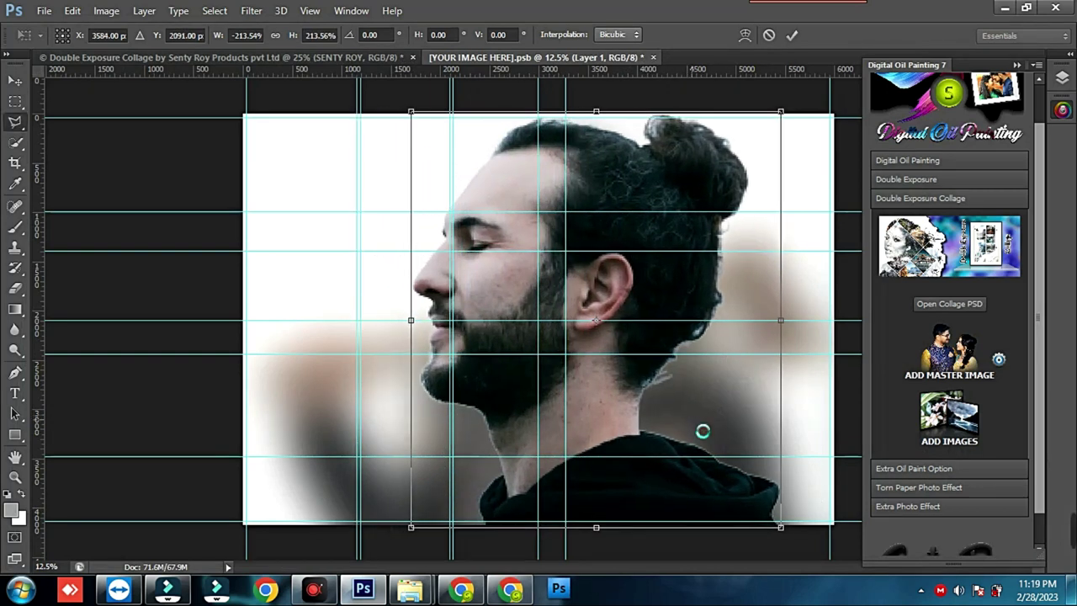
{"action": "key", "text": "Return"}
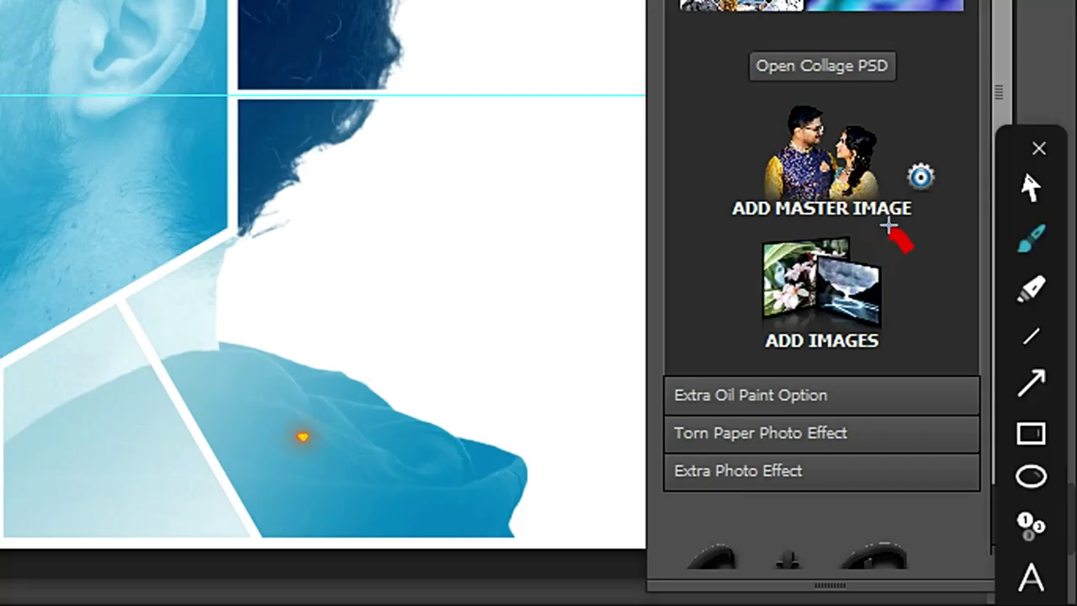
Step: Save the hexagon collage and close its document
{"action": "left_click_drag", "start_coordinate": [986, 386], "coordinate": [911, 379]}
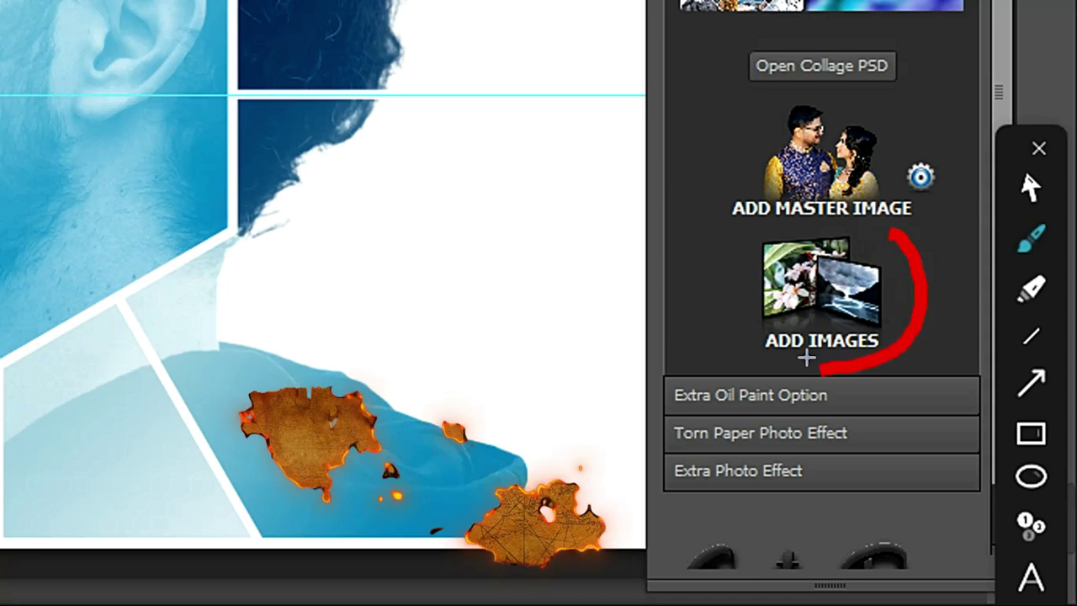
{"action": "key", "text": "Escape"}
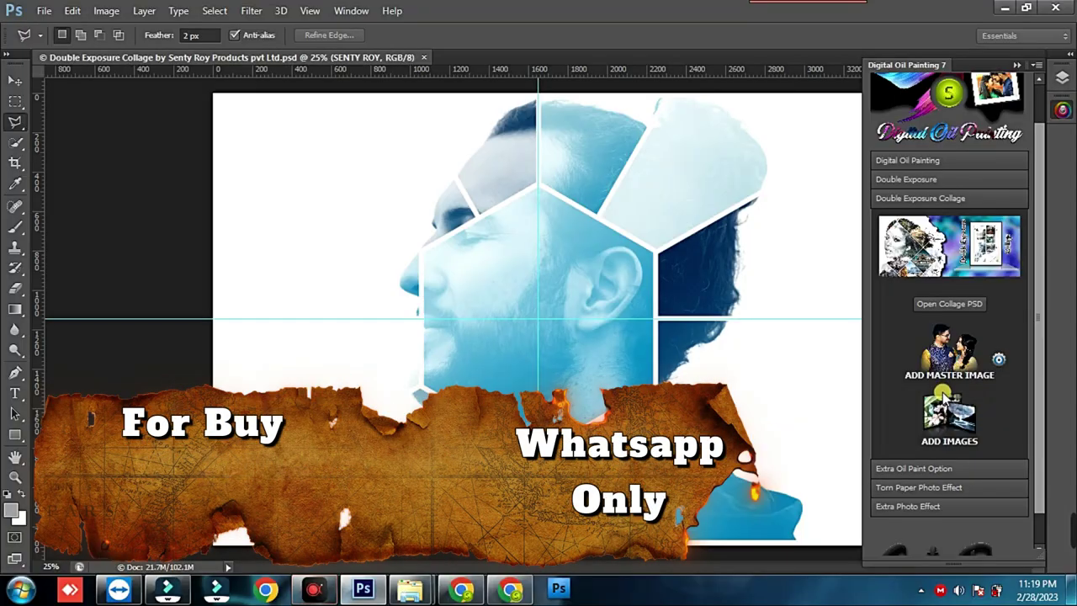
{"action": "left_click", "coordinate": [421, 59]}
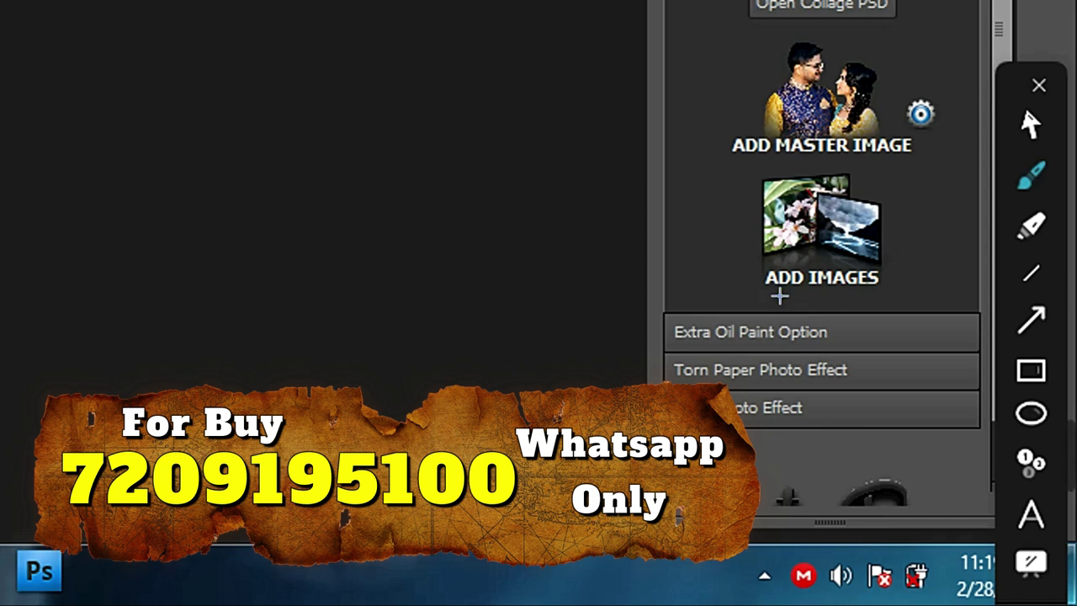
{"action": "left_click_drag", "start_coordinate": [778, 300], "coordinate": [646, 341]}
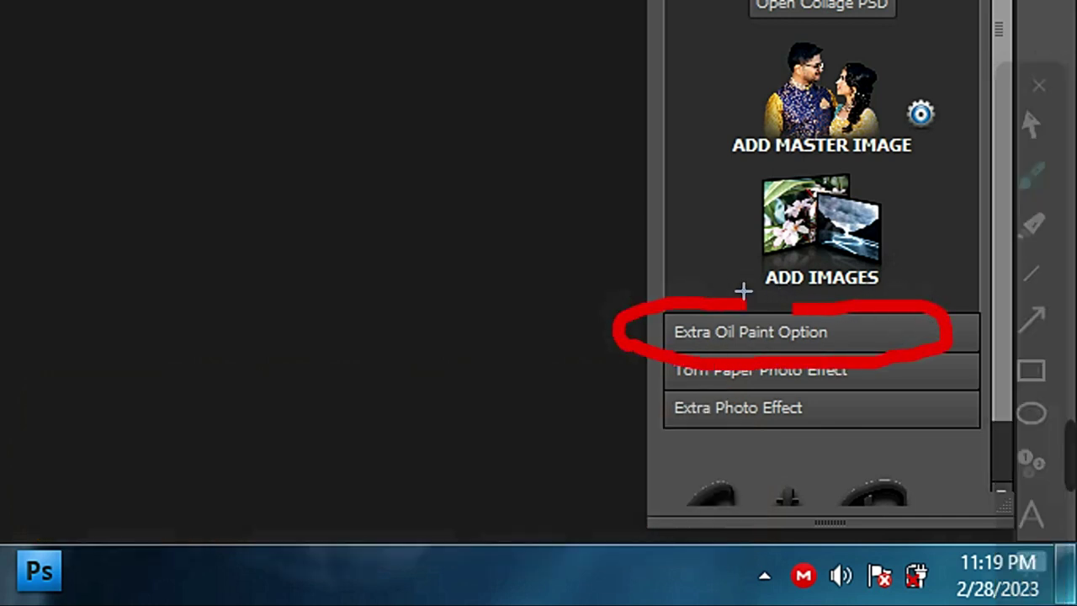
Step: Expand Extra Oil Paint Option and open the DEMO (7) blonde woman photo
{"action": "left_click", "coordinate": [915, 320]}
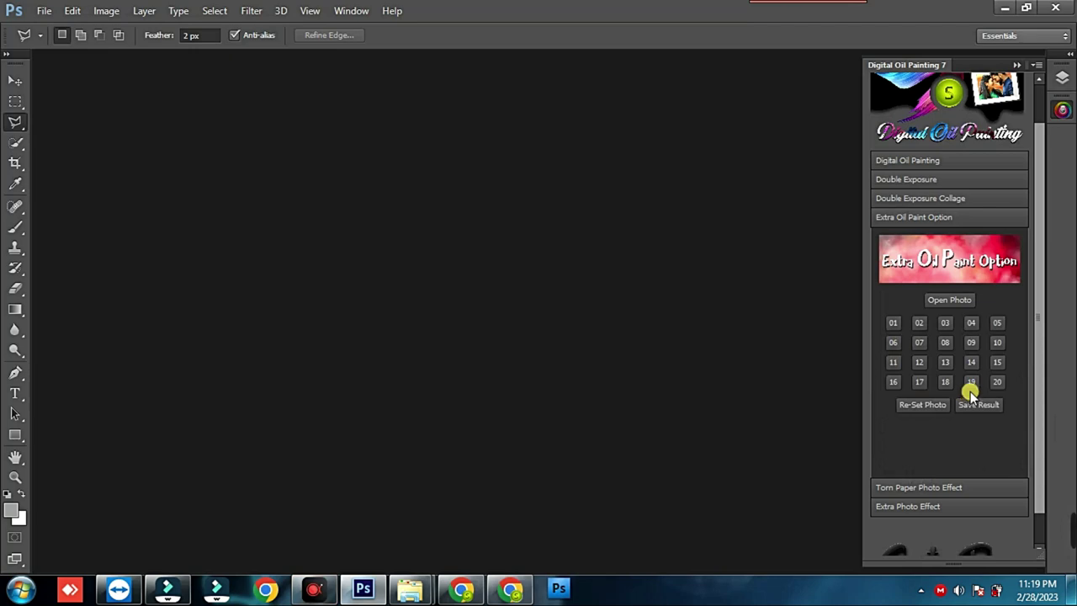
{"action": "left_click", "coordinate": [947, 300]}
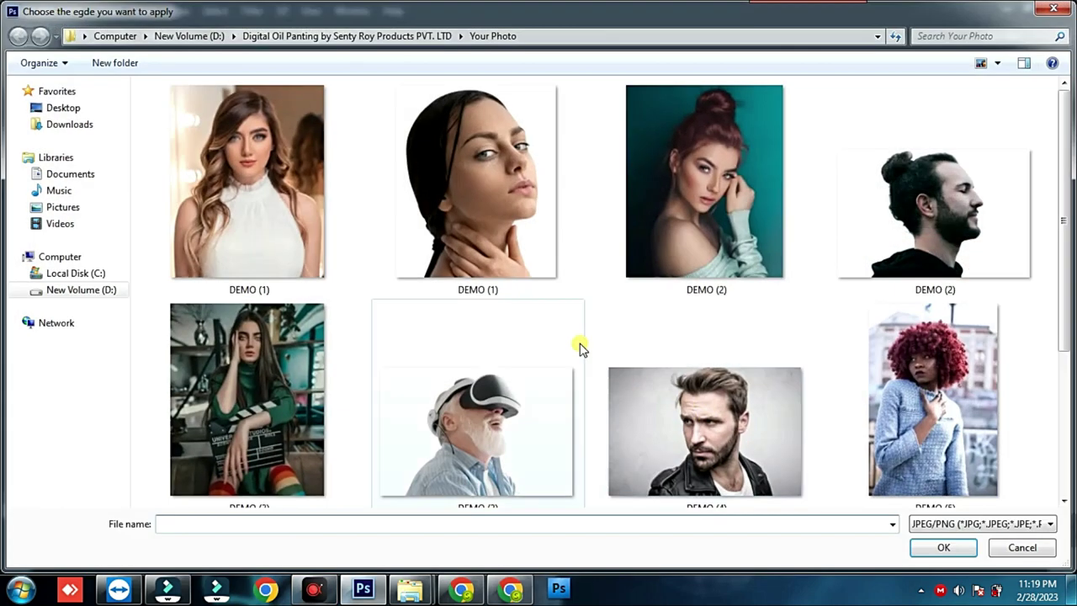
{"action": "scroll", "coordinate": [444, 421], "scroll_direction": "down", "scroll_amount": 2}
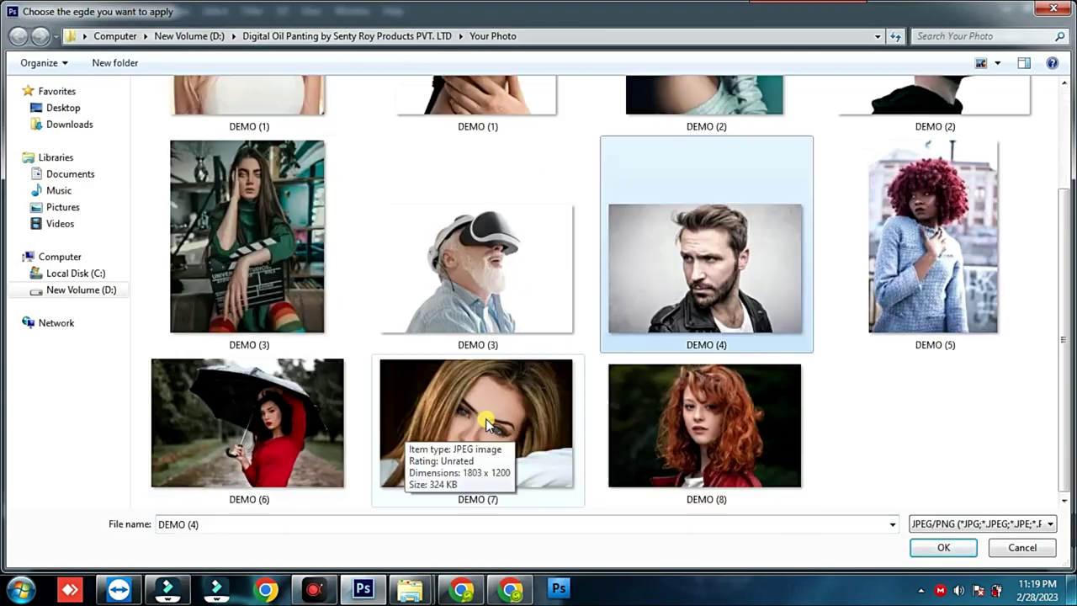
{"action": "left_click", "coordinate": [505, 427]}
{"action": "double_click", "coordinate": [500, 412]}
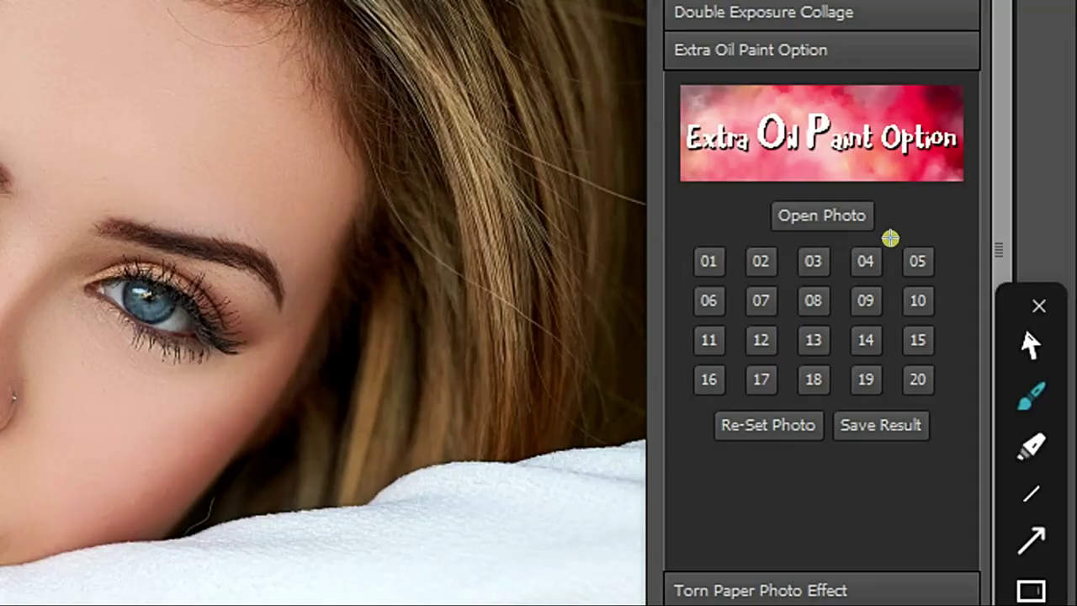
Step: Apply oil-paint preset 13 from Extra Oil Paint Option to the DEMO (7) portrait
{"action": "mouse_move", "coordinate": [934, 238]}
{"action": "left_mouse_down"}
{"action": "mouse_move", "coordinate": [947, 380]}
{"action": "mouse_move", "coordinate": [701, 392]}
{"action": "mouse_move", "coordinate": [656, 345]}
{"action": "mouse_move", "coordinate": [661, 228]}
{"action": "mouse_move", "coordinate": [829, 211]}
{"action": "mouse_move", "coordinate": [911, 223]}
{"action": "left_mouse_up"}
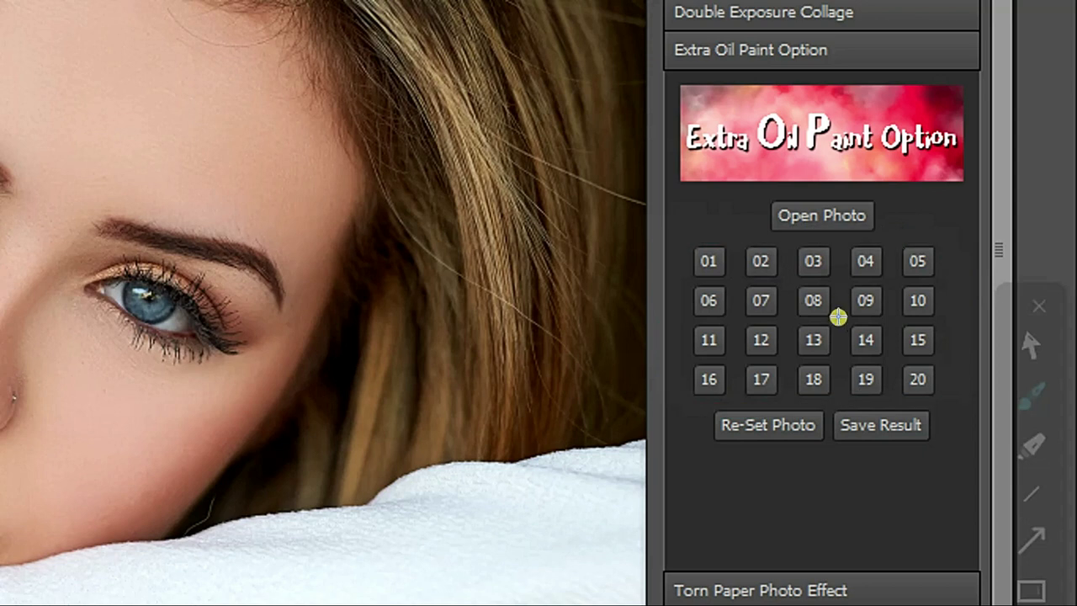
{"action": "mouse_move", "coordinate": [838, 405]}
{"action": "left_mouse_down"}
{"action": "mouse_move", "coordinate": [786, 454]}
{"action": "mouse_move", "coordinate": [698, 429]}
{"action": "mouse_move", "coordinate": [779, 381]}
{"action": "left_mouse_up"}
{"action": "mouse_move", "coordinate": [921, 397]}
{"action": "left_mouse_down"}
{"action": "mouse_move", "coordinate": [933, 411]}
{"action": "mouse_move", "coordinate": [872, 452]}
{"action": "mouse_move", "coordinate": [821, 443]}
{"action": "mouse_move", "coordinate": [883, 378]}
{"action": "left_mouse_up"}
{"action": "mouse_move", "coordinate": [947, 254]}
{"action": "left_mouse_down"}
{"action": "mouse_move", "coordinate": [951, 308]}
{"action": "mouse_move", "coordinate": [869, 469]}
{"action": "mouse_move", "coordinate": [700, 439]}
{"action": "mouse_move", "coordinate": [670, 320]}
{"action": "mouse_move", "coordinate": [757, 164]}
{"action": "mouse_move", "coordinate": [956, 188]}
{"action": "left_mouse_up"}
{"action": "mouse_move", "coordinate": [917, 407]}
{"action": "left_mouse_down"}
{"action": "mouse_move", "coordinate": [952, 433]}
{"action": "mouse_move", "coordinate": [819, 440]}
{"action": "mouse_move", "coordinate": [921, 394]}
{"action": "left_mouse_up"}
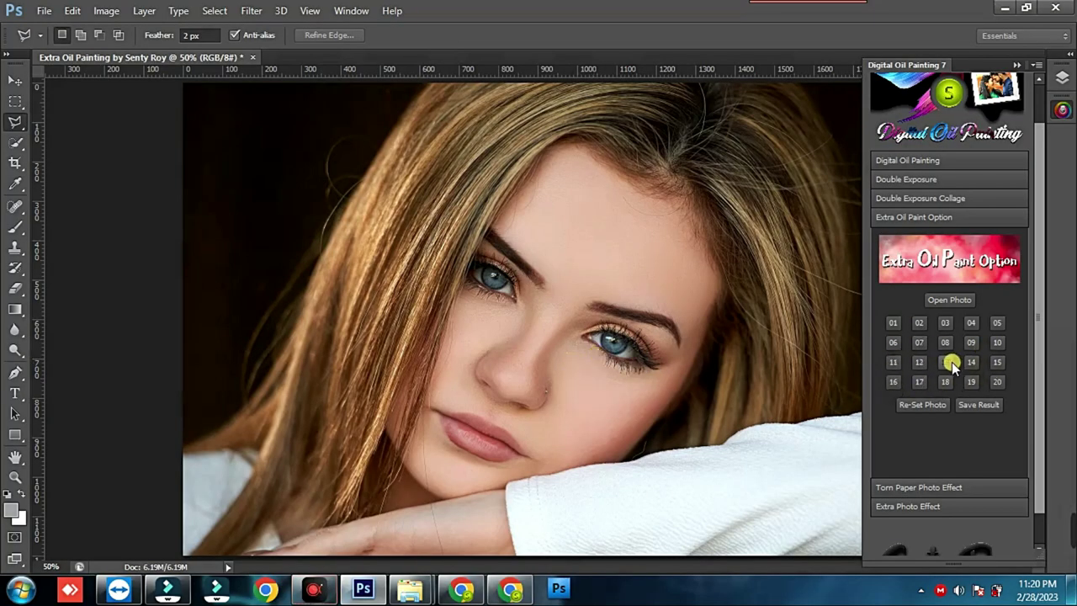
{"action": "left_click", "coordinate": [667, 401]}
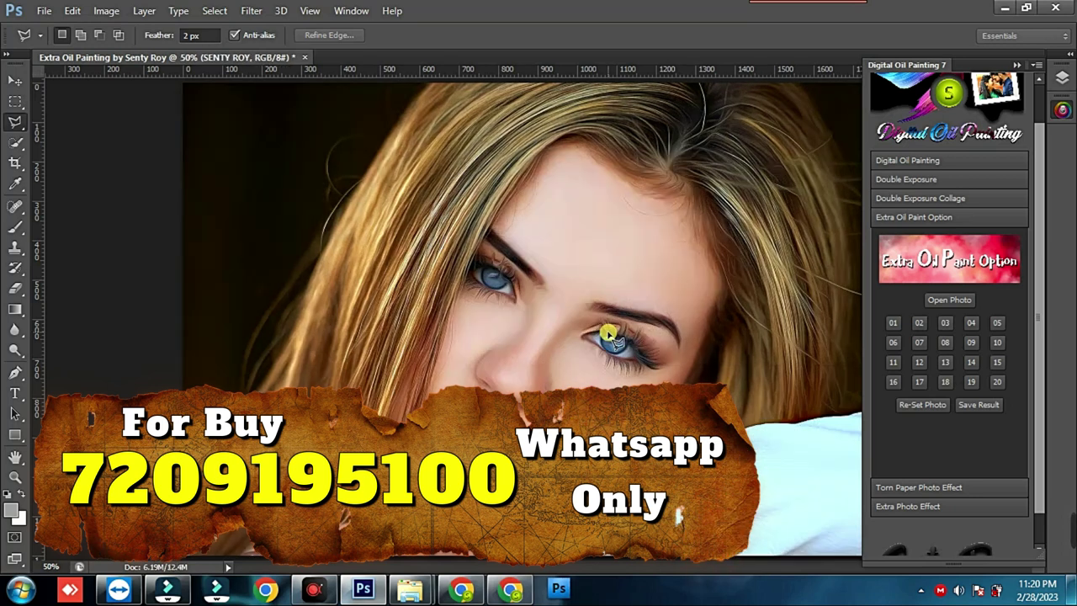
Step: Zoom in and pan around to inspect the painted hair, forehead and face
{"action": "scroll", "coordinate": [607, 335], "scroll_direction": "up", "scroll_amount": 1}
{"action": "scroll", "coordinate": [608, 334], "scroll_direction": "up", "scroll_amount": 1}
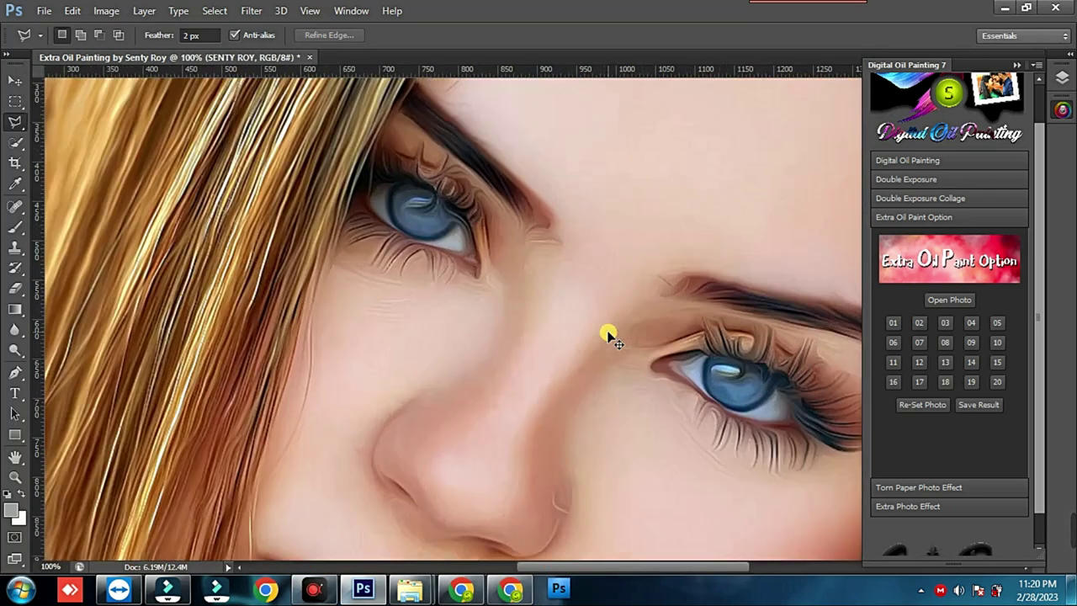
{"action": "scroll", "coordinate": [607, 334], "scroll_direction": "up", "scroll_amount": 1}
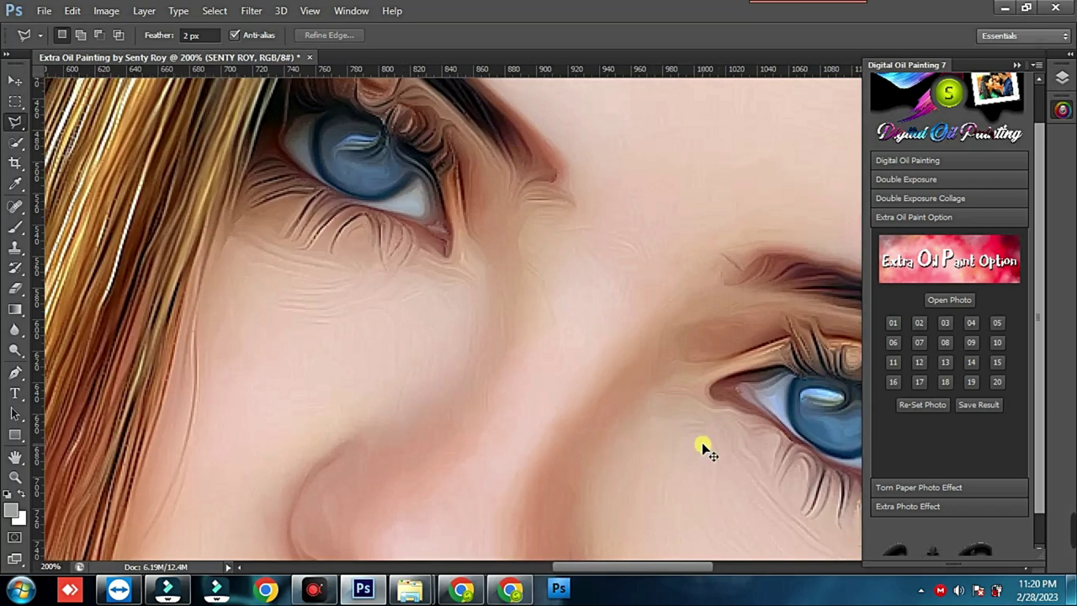
{"action": "scroll", "coordinate": [704, 447], "scroll_direction": "down", "scroll_amount": 1}
{"action": "left_click_drag", "start_coordinate": [328, 442], "coordinate": [516, 497]}
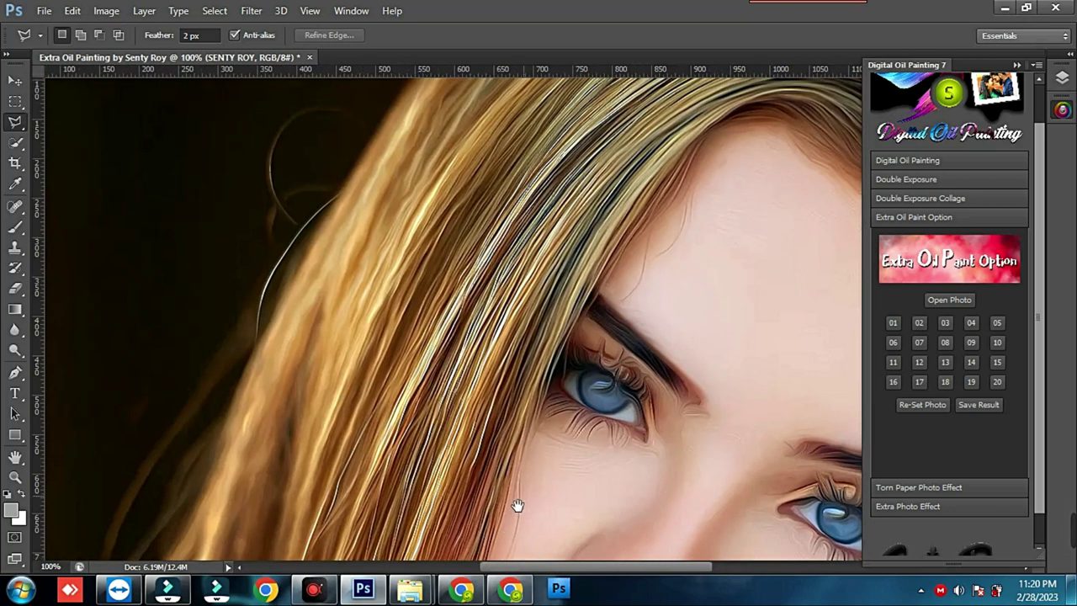
{"action": "left_click_drag", "start_coordinate": [550, 406], "coordinate": [404, 444]}
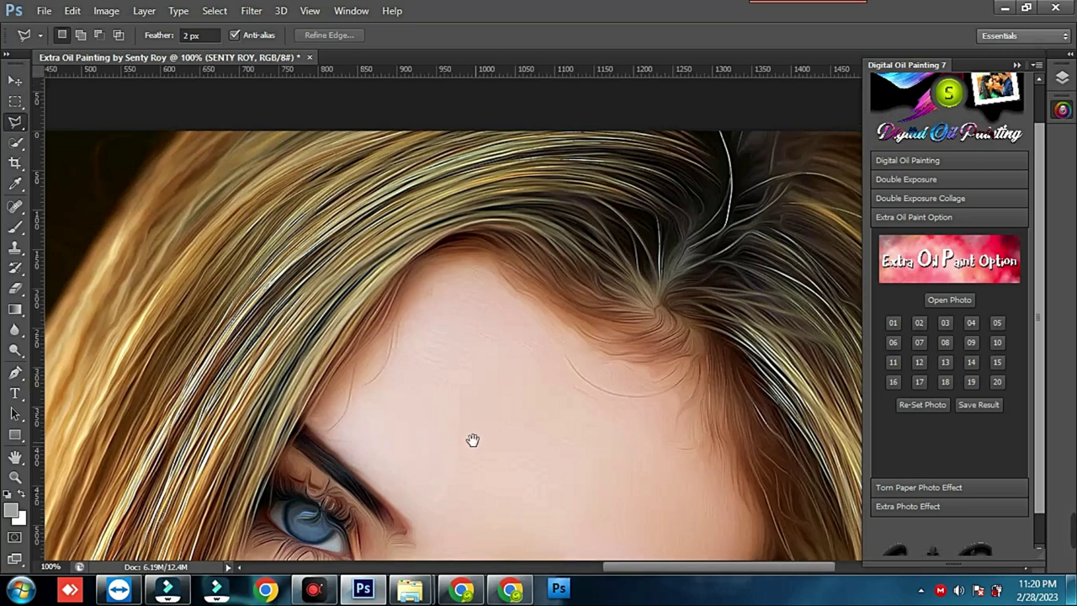
{"action": "scroll", "coordinate": [445, 370], "scroll_direction": "right", "scroll_amount": 3}
{"action": "scroll", "coordinate": [480, 328], "scroll_direction": "down", "scroll_amount": 2}
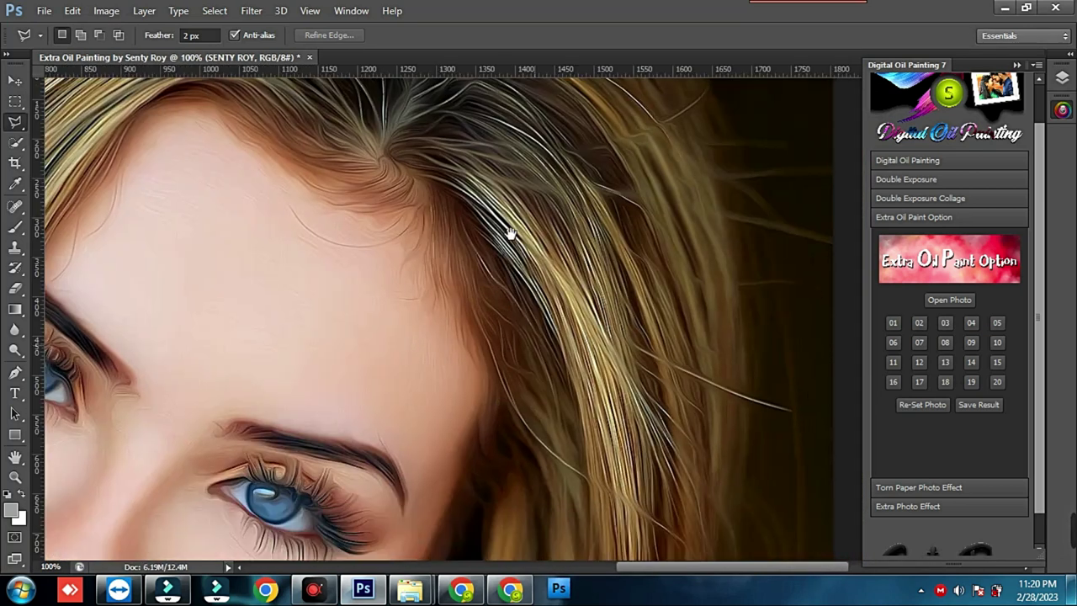
{"action": "scroll", "coordinate": [555, 235], "scroll_direction": "down", "scroll_amount": 2}
{"action": "scroll", "coordinate": [656, 277], "scroll_direction": "left", "scroll_amount": 2}
{"action": "scroll", "coordinate": [673, 269], "scroll_direction": "down", "scroll_amount": 1}
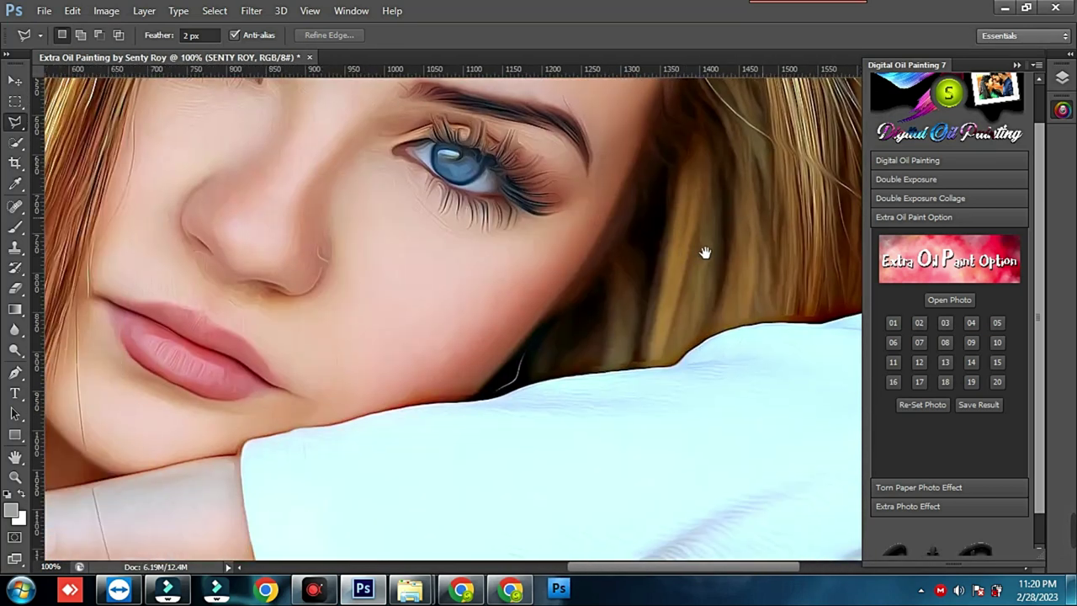
{"action": "scroll", "coordinate": [485, 331], "scroll_direction": "left", "scroll_amount": 1}
{"action": "scroll", "coordinate": [625, 356], "scroll_direction": "left", "scroll_amount": 3}
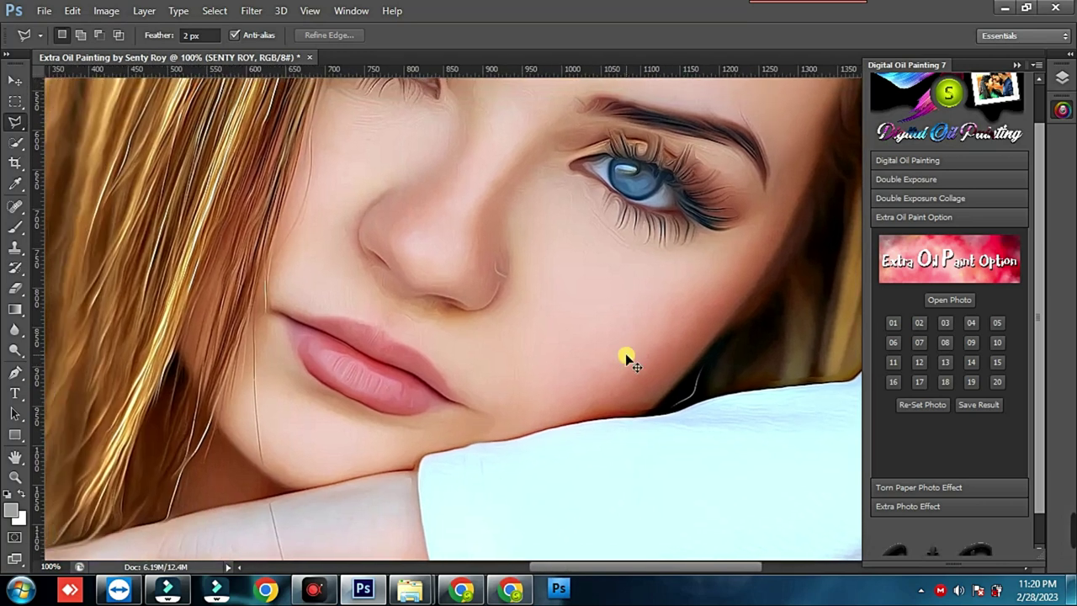
{"action": "scroll", "coordinate": [625, 353], "scroll_direction": "down", "scroll_amount": 1}
{"action": "scroll", "coordinate": [625, 353], "scroll_direction": "down", "scroll_amount": 1}
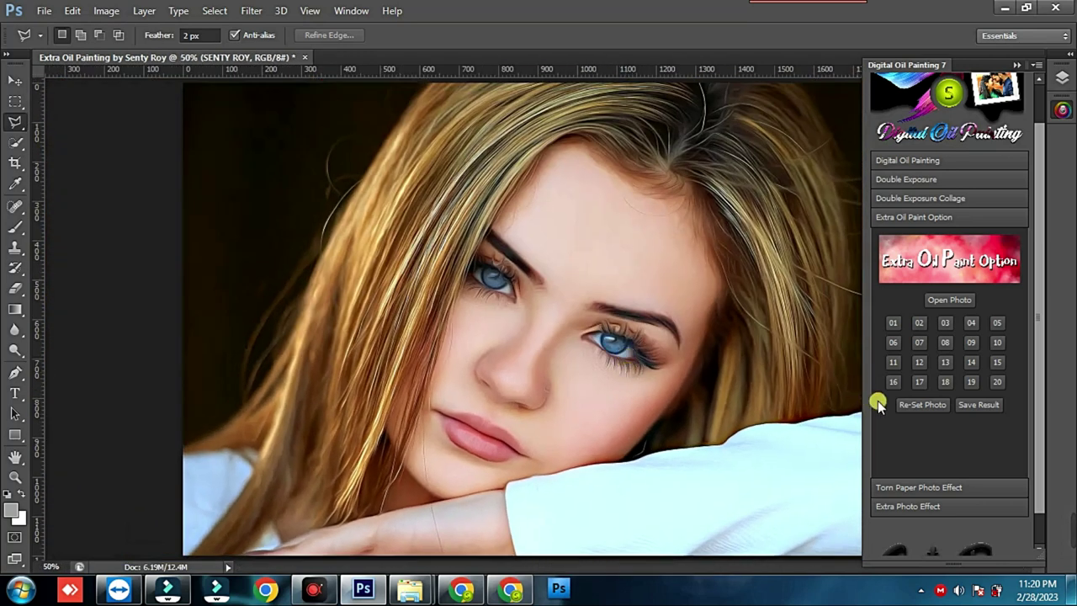
Step: Reset and repaint the portrait in a golden oil style, inspect it, then close without saving
{"action": "left_click", "coordinate": [905, 407]}
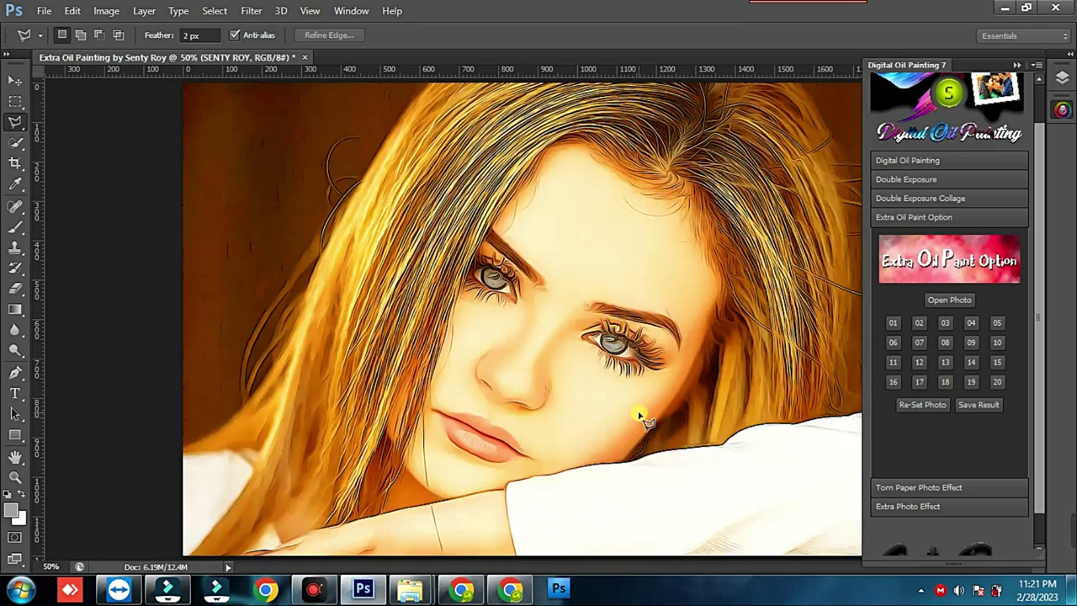
{"action": "scroll", "coordinate": [638, 417], "scroll_direction": "up", "scroll_amount": 2}
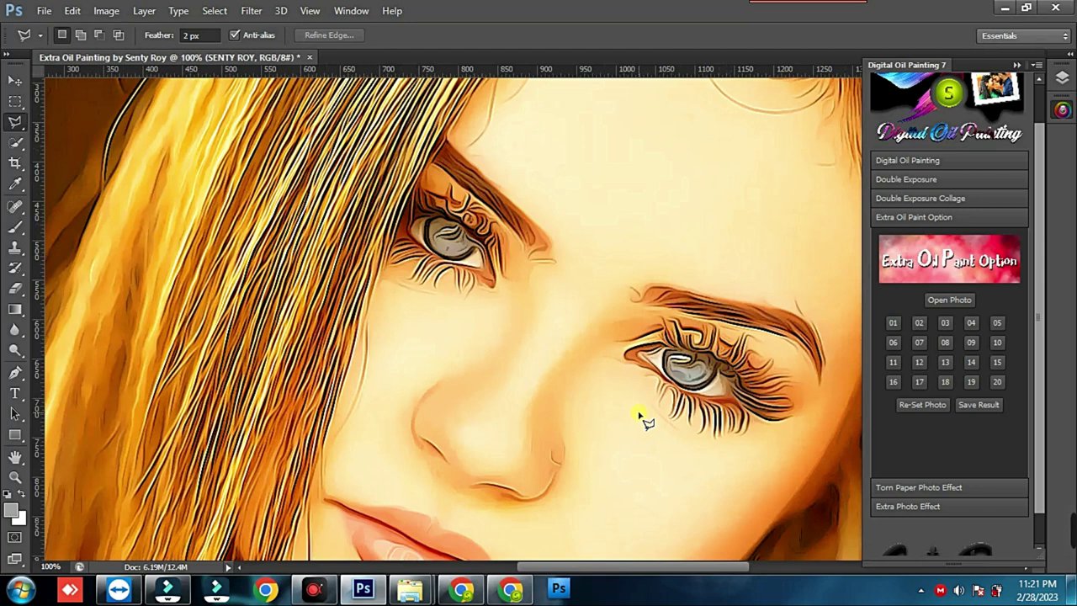
{"action": "mouse_move", "coordinate": [636, 372]}
{"action": "left_mouse_down"}
{"action": "mouse_move", "coordinate": [586, 502]}
{"action": "mouse_move", "coordinate": [656, 441]}
{"action": "left_mouse_up"}
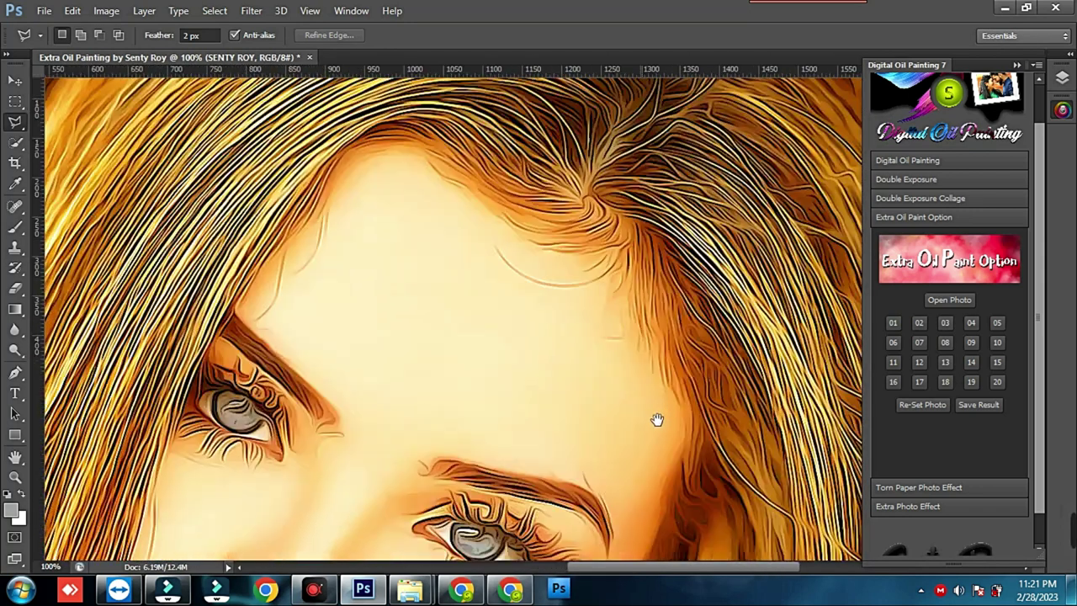
{"action": "key", "text": "ctrl+r"}
{"action": "scroll", "coordinate": [659, 448], "scroll_direction": "down", "scroll_amount": 2}
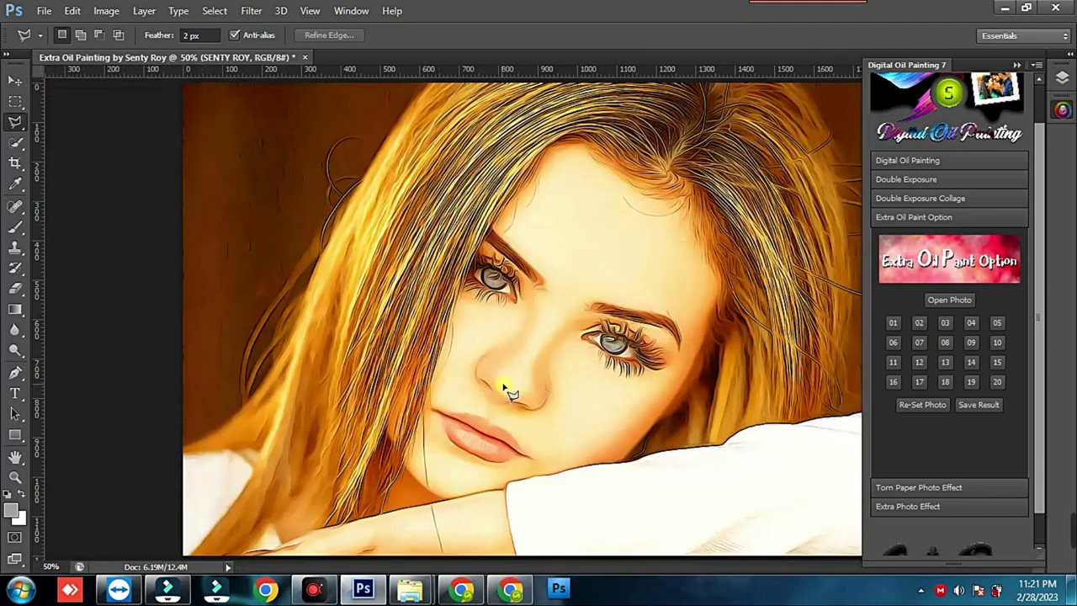
{"action": "left_click", "coordinate": [305, 57]}
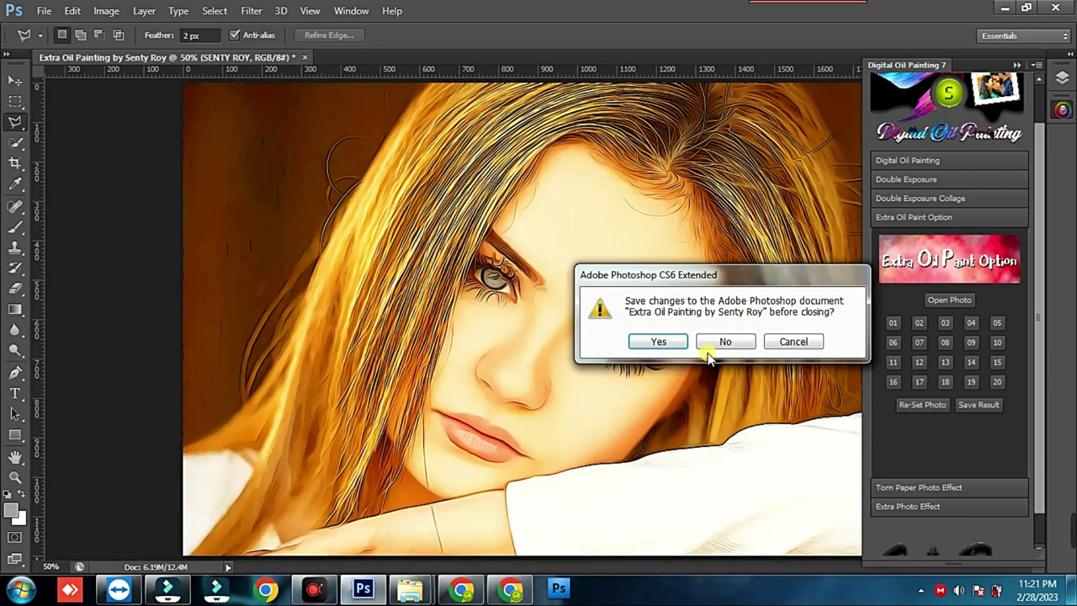
{"action": "left_click", "coordinate": [721, 341]}
Step: Expand the Torn Paper Photo Effect options in the Digital Oil Painting 7 panel and adjust the panel layout
{"action": "left_click", "coordinate": [962, 487]}
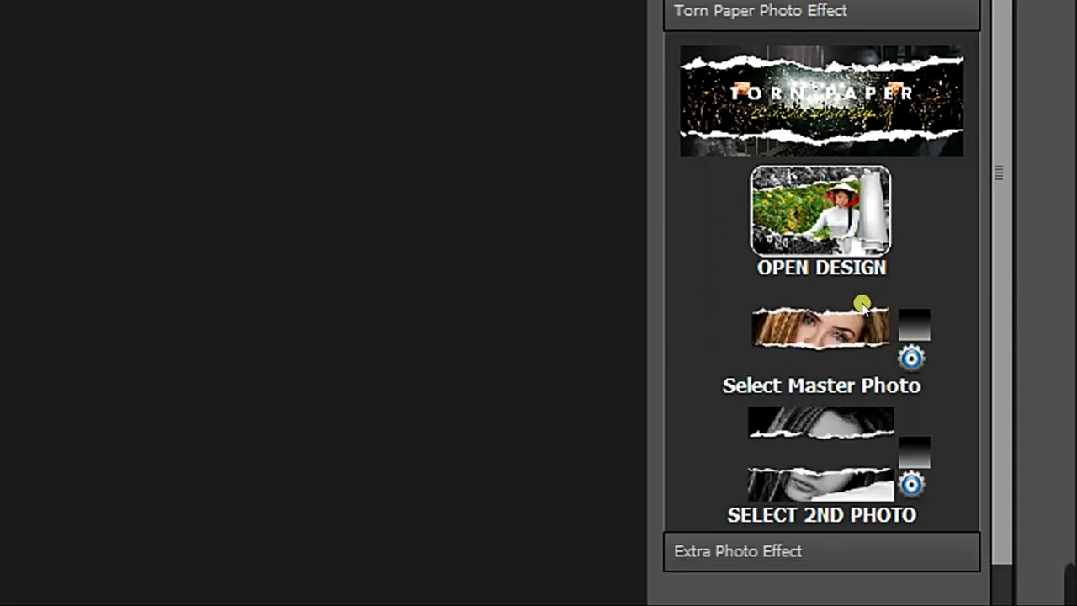
{"action": "key", "text": "ctrl+shift+d"}
{"action": "left_click_drag", "start_coordinate": [889, 154], "coordinate": [895, 120]}
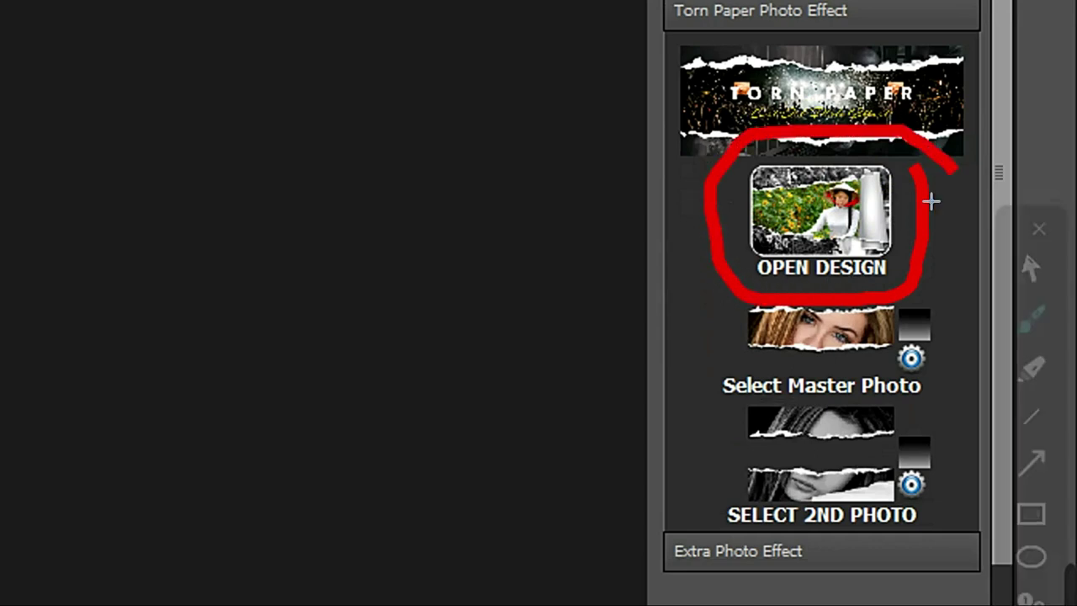
{"action": "mouse_move", "coordinate": [940, 276]}
{"action": "left_mouse_down"}
{"action": "mouse_move", "coordinate": [804, 402]}
{"action": "mouse_move", "coordinate": [888, 280]}
{"action": "left_mouse_up"}
{"action": "left_click_drag", "start_coordinate": [946, 399], "coordinate": [900, 368]}
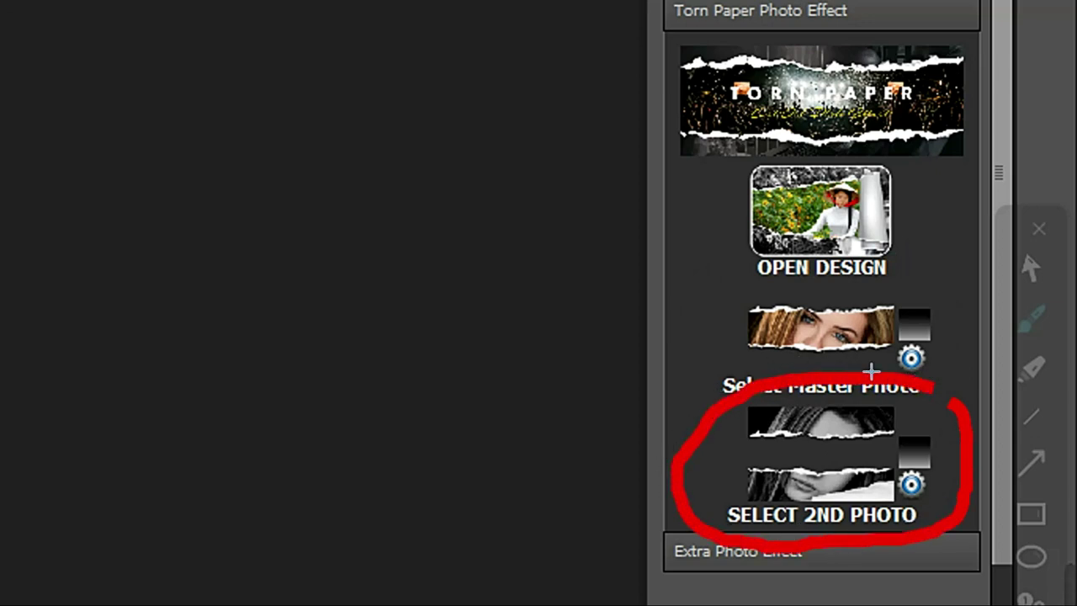
{"action": "left_click_drag", "start_coordinate": [941, 293], "coordinate": [933, 334]}
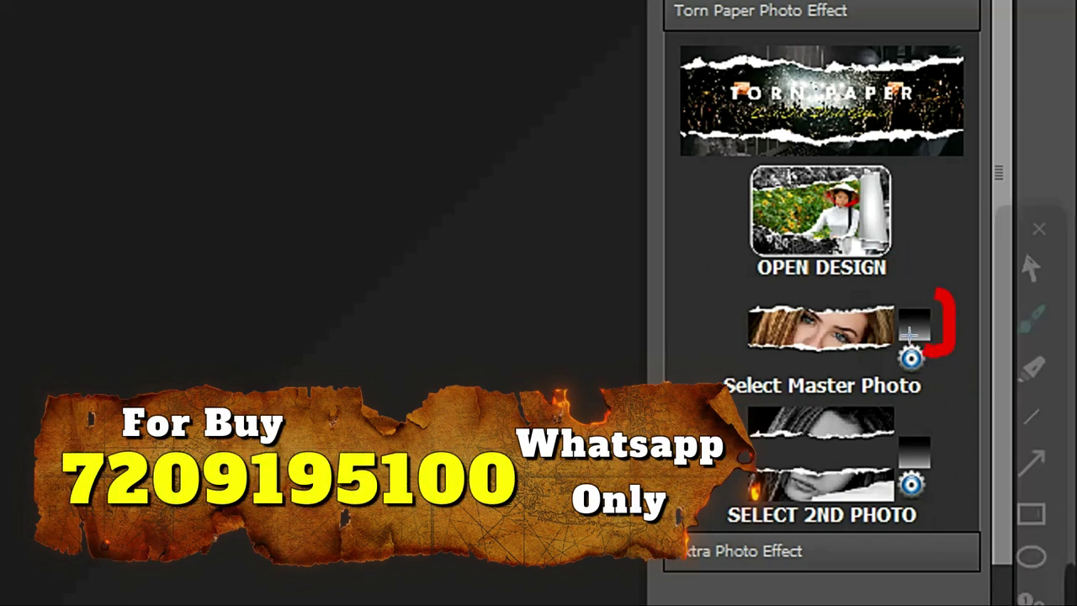
{"action": "mouse_move", "coordinate": [940, 360]}
{"action": "left_mouse_down"}
{"action": "mouse_move", "coordinate": [923, 359]}
{"action": "mouse_move", "coordinate": [905, 332]}
{"action": "left_mouse_up"}
{"action": "left_click_drag", "start_coordinate": [933, 418], "coordinate": [891, 452]}
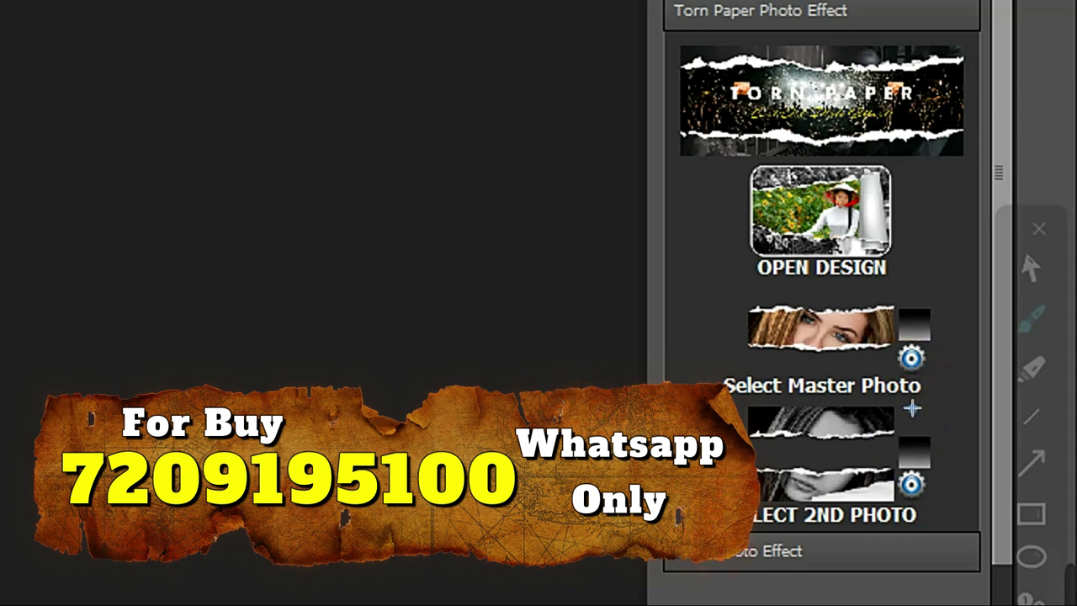
{"action": "left_click_drag", "start_coordinate": [917, 174], "coordinate": [977, 192]}
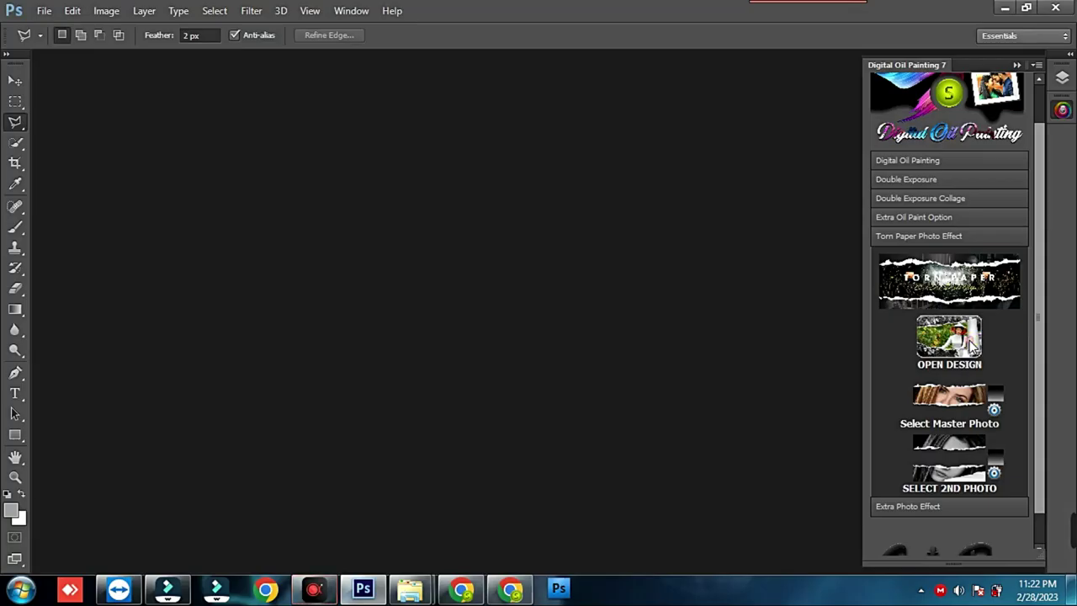
Step: Open the Torn Paper Dual Tone BY SENTY ROY (1) design through OPEN DESIGN as a new document
{"action": "left_click", "coordinate": [934, 336]}
{"action": "mouse_move", "coordinate": [1054, 173]}
{"action": "left_mouse_down"}
{"action": "mouse_move", "coordinate": [1066, 198]}
{"action": "mouse_move", "coordinate": [1069, 181]}
{"action": "left_mouse_up"}
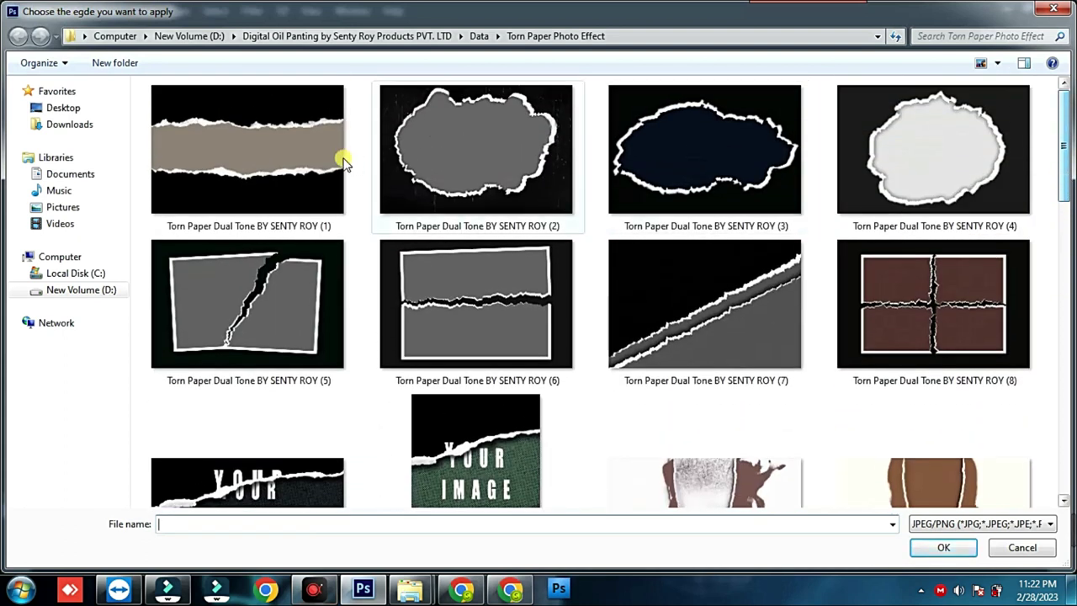
{"action": "left_click", "coordinate": [278, 181]}
{"action": "double_click", "coordinate": [277, 185]}
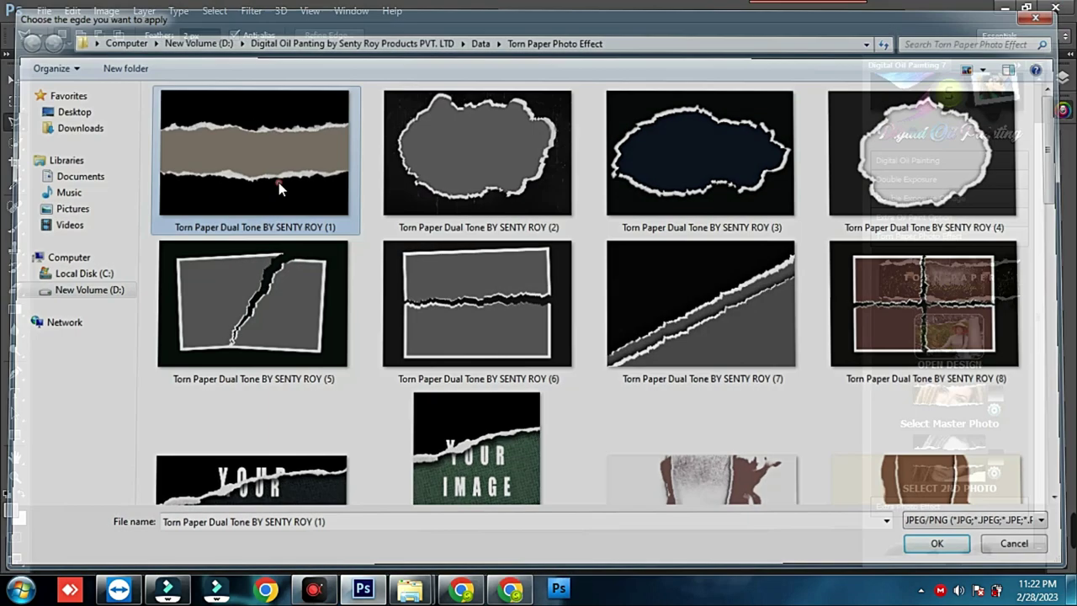
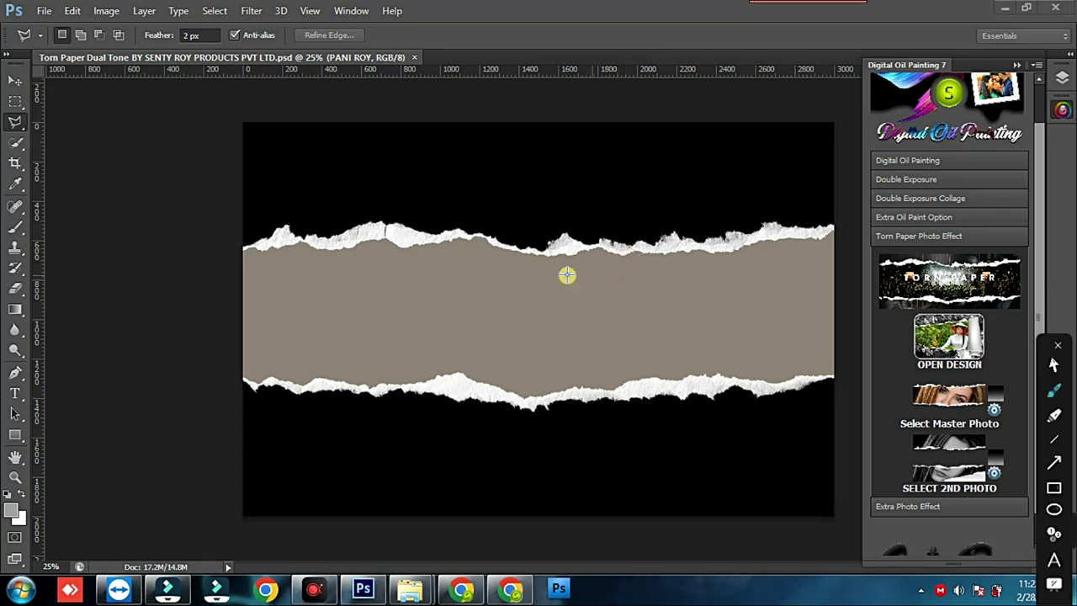
Step: Choose DEMO (6) as the master photo for the torn-paper strip
{"action": "mouse_move", "coordinate": [391, 249]}
{"action": "left_mouse_down"}
{"action": "mouse_move", "coordinate": [669, 244]}
{"action": "mouse_move", "coordinate": [802, 348]}
{"action": "mouse_move", "coordinate": [387, 385]}
{"action": "mouse_move", "coordinate": [354, 248]}
{"action": "mouse_move", "coordinate": [788, 279]}
{"action": "mouse_move", "coordinate": [423, 365]}
{"action": "mouse_move", "coordinate": [656, 310]}
{"action": "left_mouse_up"}
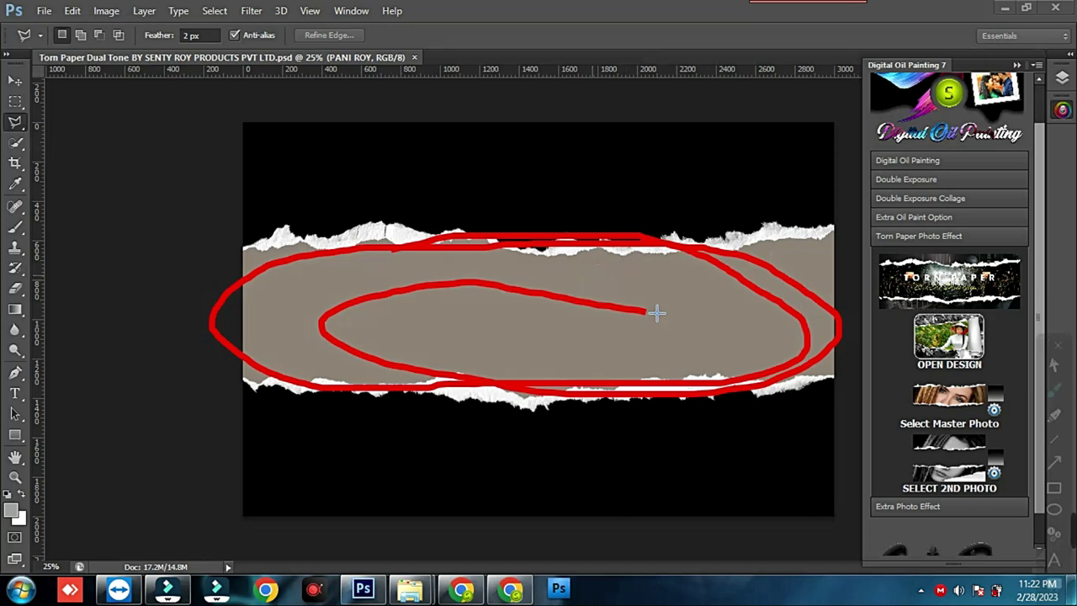
{"action": "mouse_move", "coordinate": [1005, 368]}
{"action": "left_mouse_down"}
{"action": "mouse_move", "coordinate": [989, 433]}
{"action": "mouse_move", "coordinate": [889, 404]}
{"action": "mouse_move", "coordinate": [980, 364]}
{"action": "left_mouse_up"}
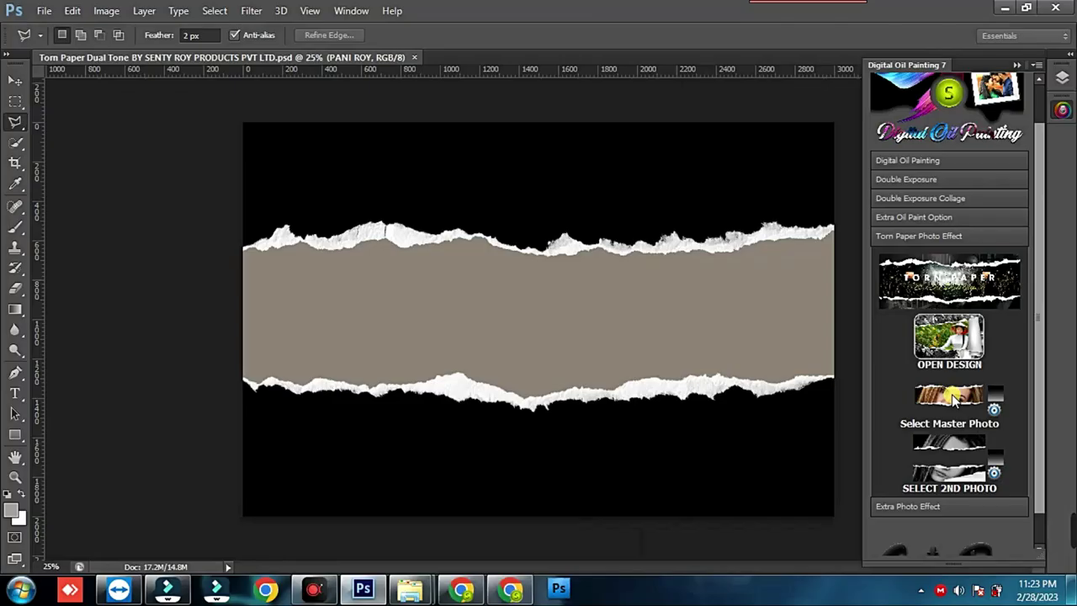
{"action": "left_click", "coordinate": [953, 401]}
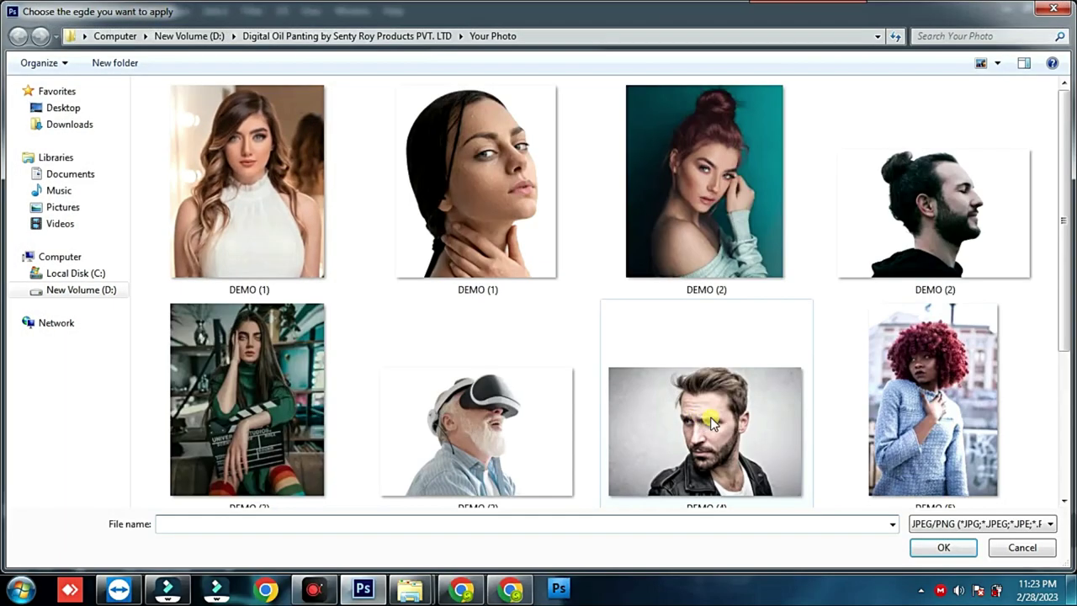
{"action": "left_click_drag", "start_coordinate": [1066, 220], "coordinate": [1071, 357]}
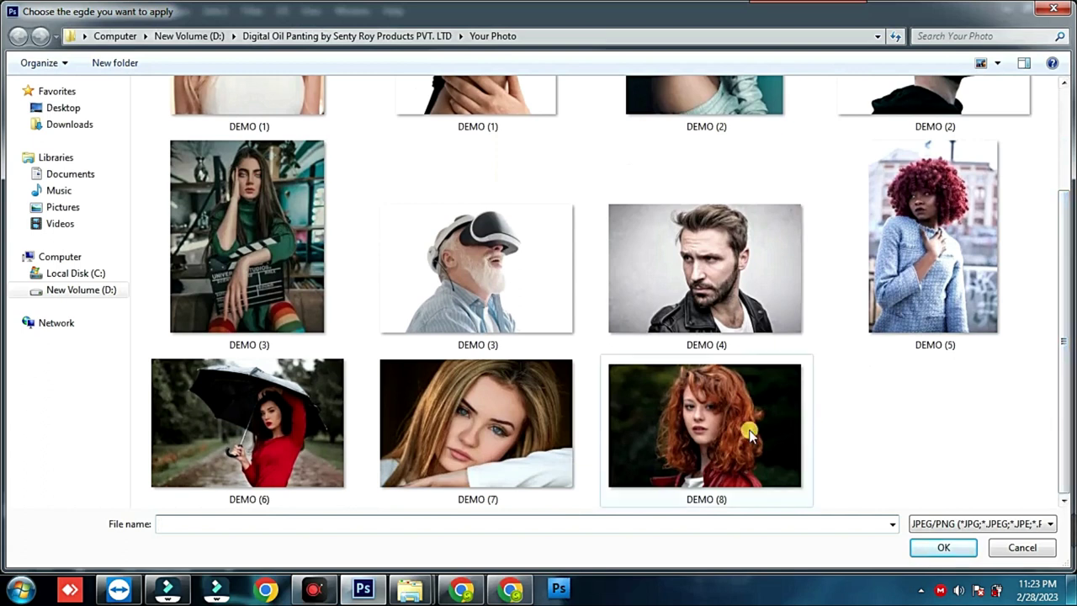
{"action": "left_click", "coordinate": [282, 433]}
{"action": "double_click", "coordinate": [281, 434]}
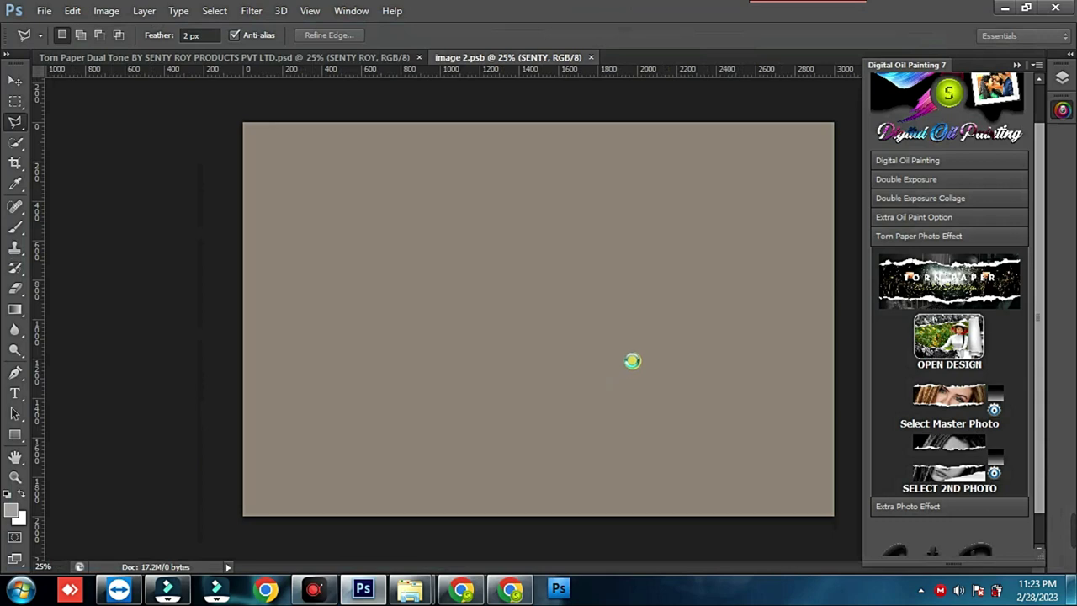
Step: Commit the placed DEMO (6) umbrella photo in the strip and save it
{"action": "key", "text": "l"}
{"action": "key", "text": "Return"}
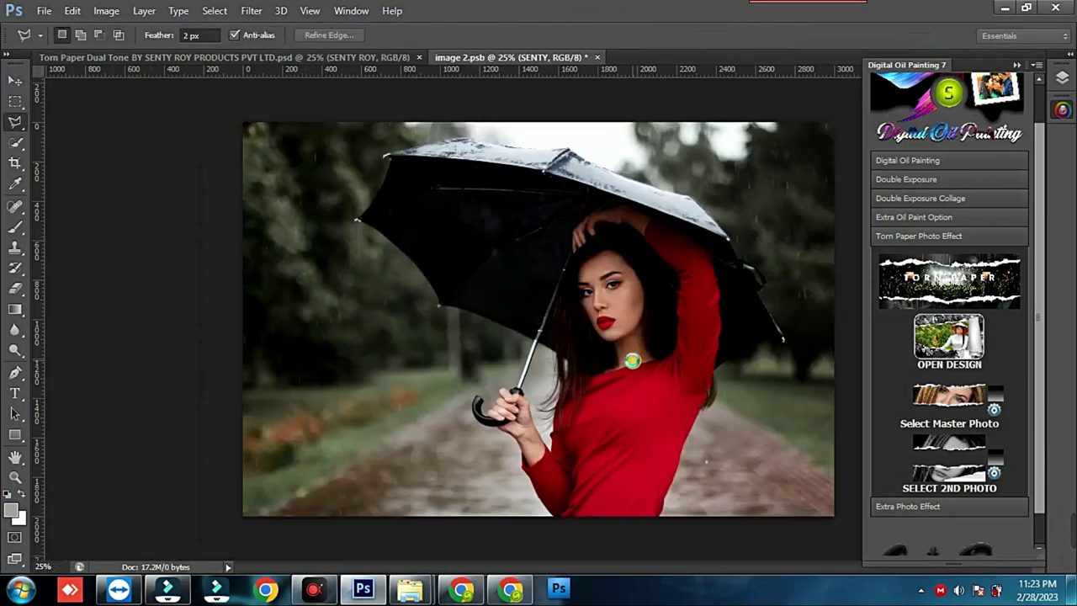
{"action": "key", "text": "ctrl+s"}
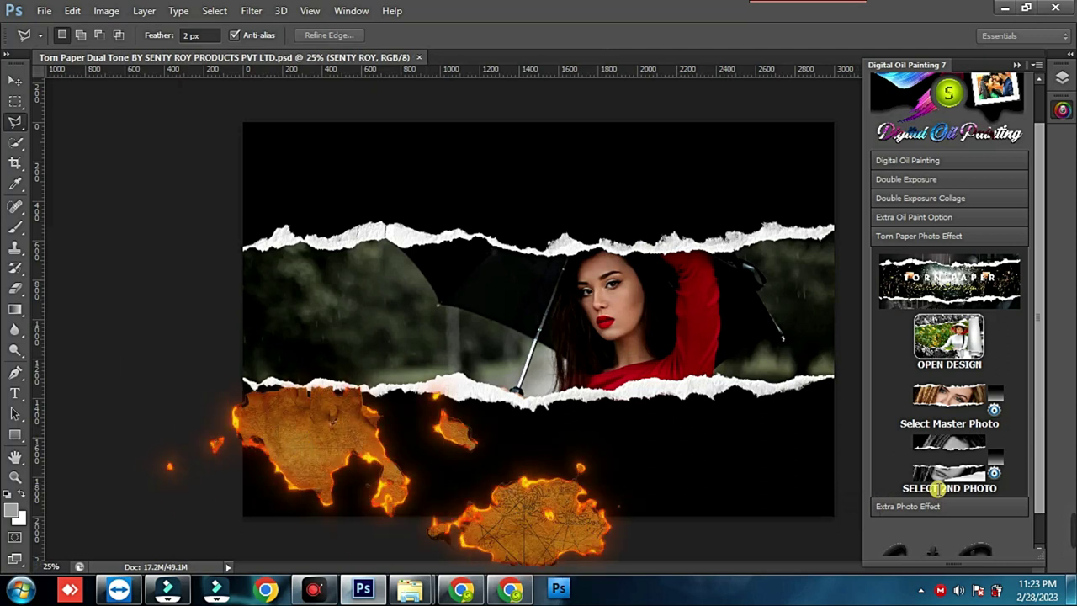
{"action": "mouse_move", "coordinate": [997, 424]}
{"action": "left_mouse_down"}
{"action": "mouse_move", "coordinate": [929, 505]}
{"action": "mouse_move", "coordinate": [906, 420]}
{"action": "left_mouse_up"}
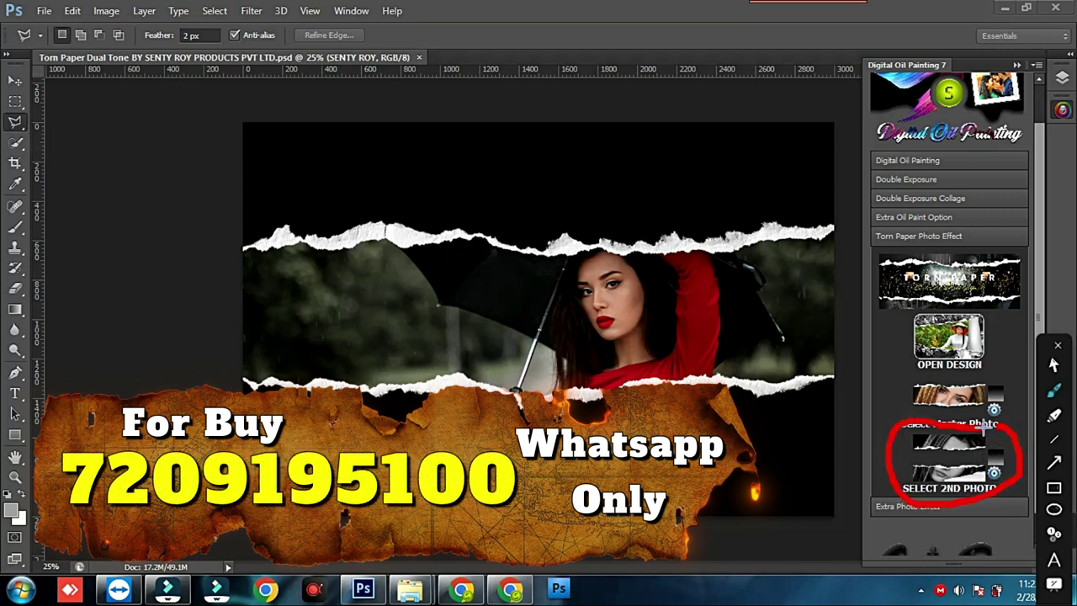
{"action": "key", "text": "Escape"}
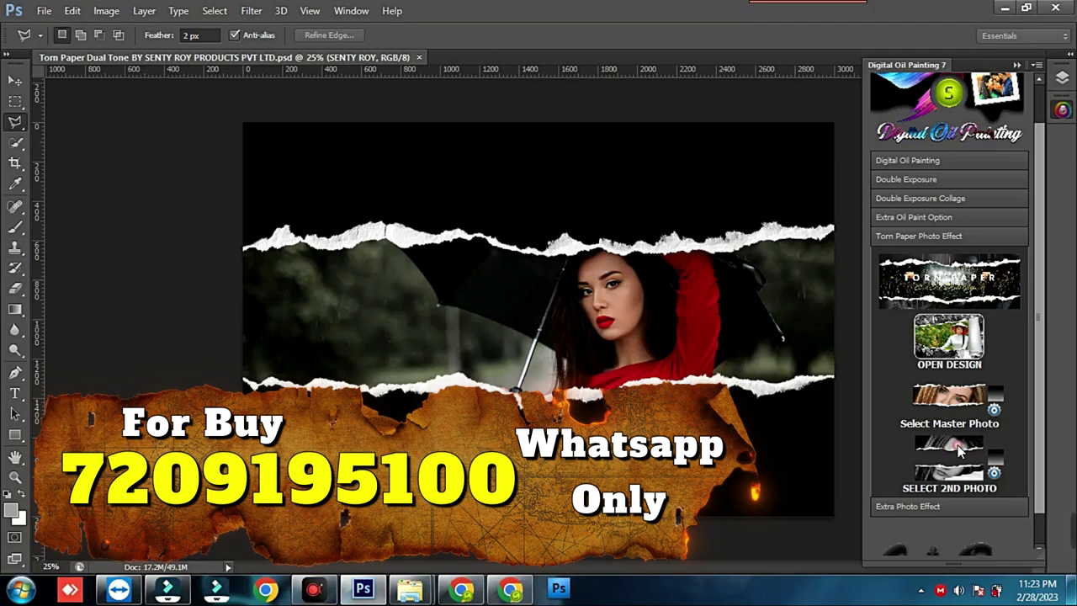
Step: Load DEMO (6) as the second photo for the outer areas and commit it
{"action": "left_click", "coordinate": [960, 449]}
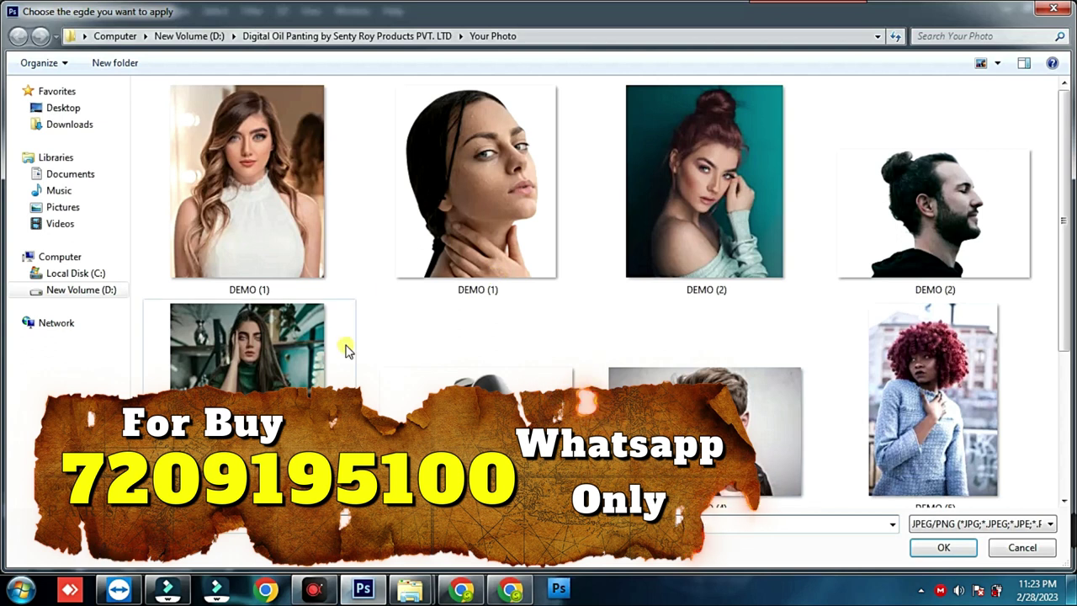
{"action": "left_click", "coordinate": [1065, 363]}
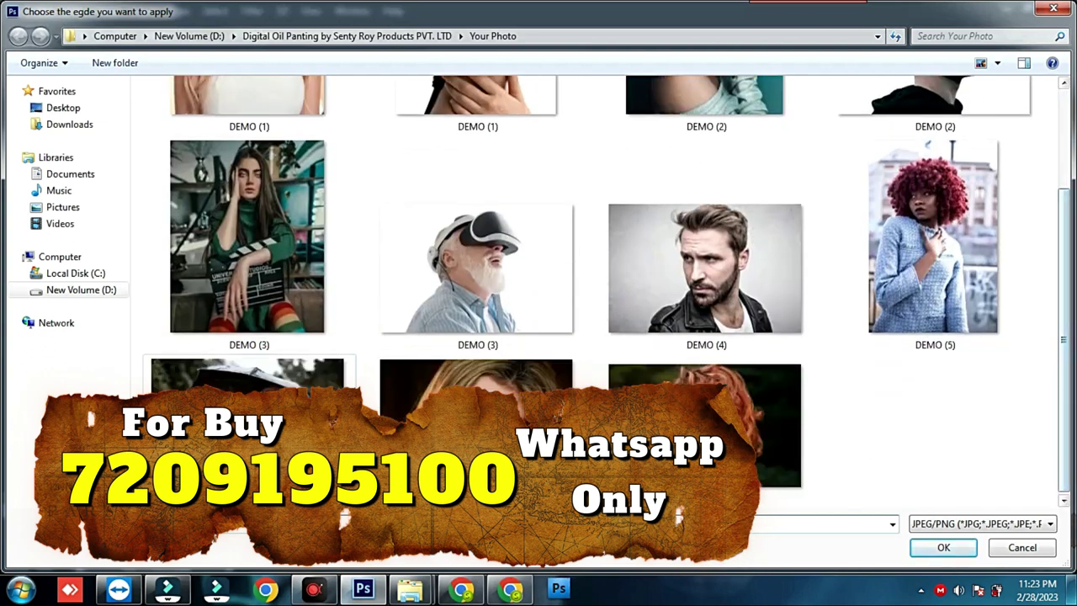
{"action": "double_click", "coordinate": [502, 415]}
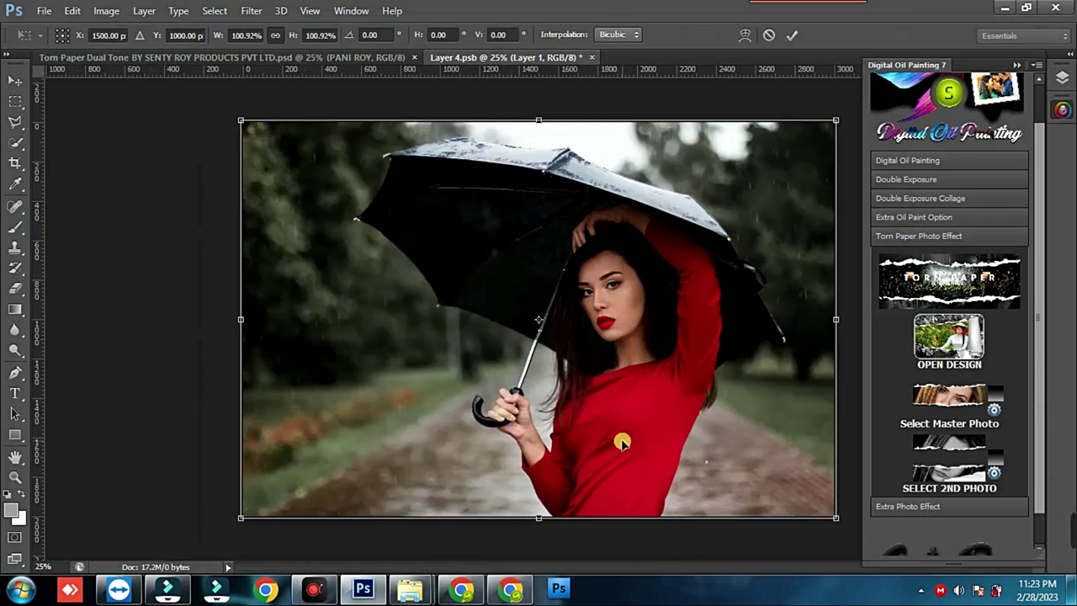
{"action": "double_click", "coordinate": [625, 359]}
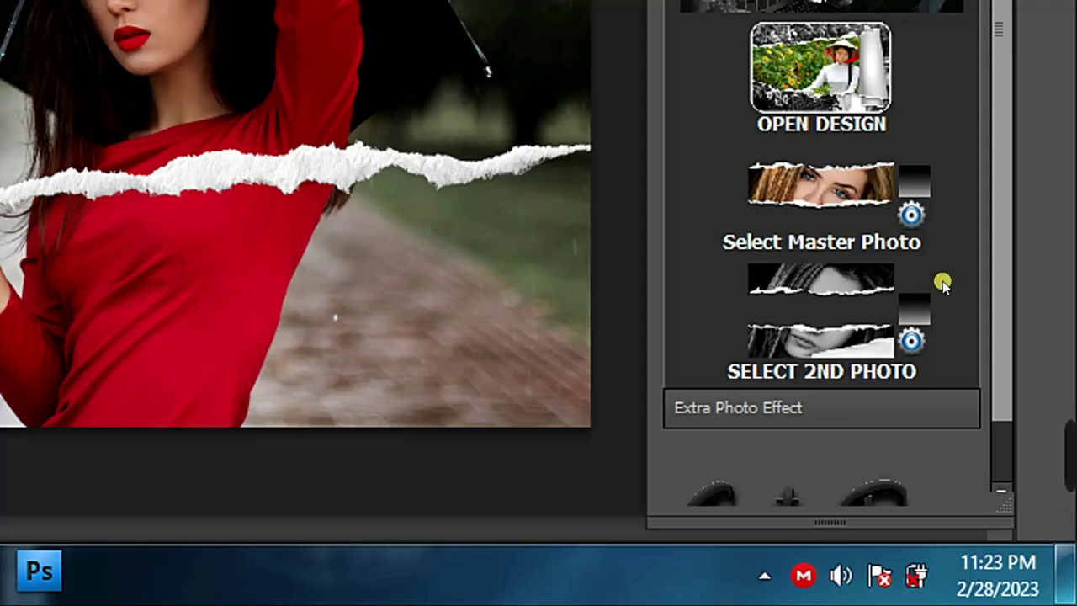
Step: Apply the black-and-white gradient tone to the outer photo
{"action": "mouse_move", "coordinate": [934, 278]}
{"action": "left_mouse_down"}
{"action": "mouse_move", "coordinate": [942, 335]}
{"action": "mouse_move", "coordinate": [870, 284]}
{"action": "mouse_move", "coordinate": [920, 260]}
{"action": "left_mouse_up"}
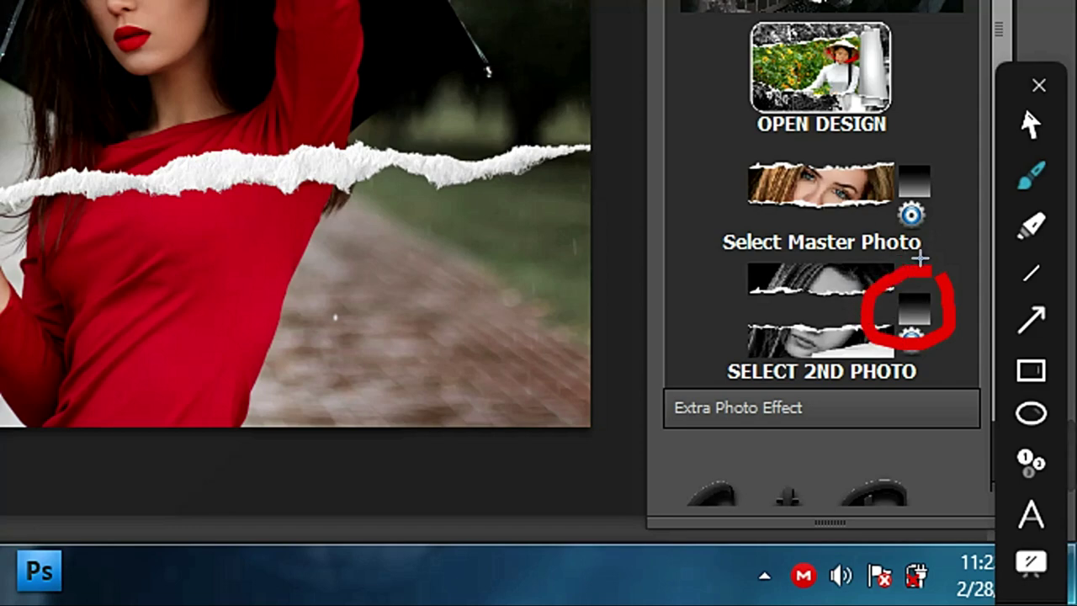
{"action": "key", "text": "Escape"}
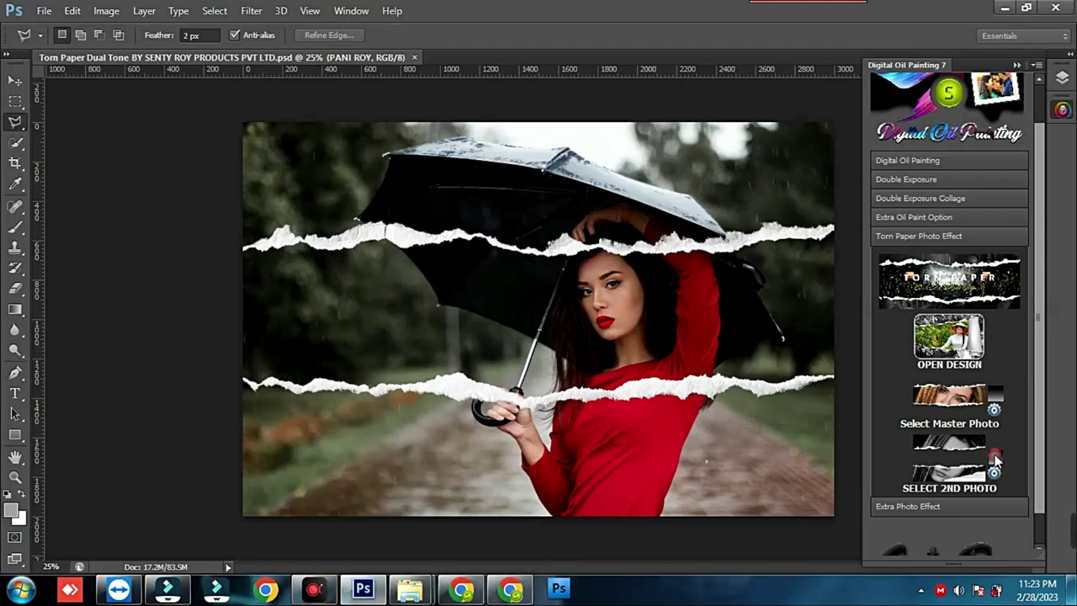
{"action": "left_click", "coordinate": [995, 457]}
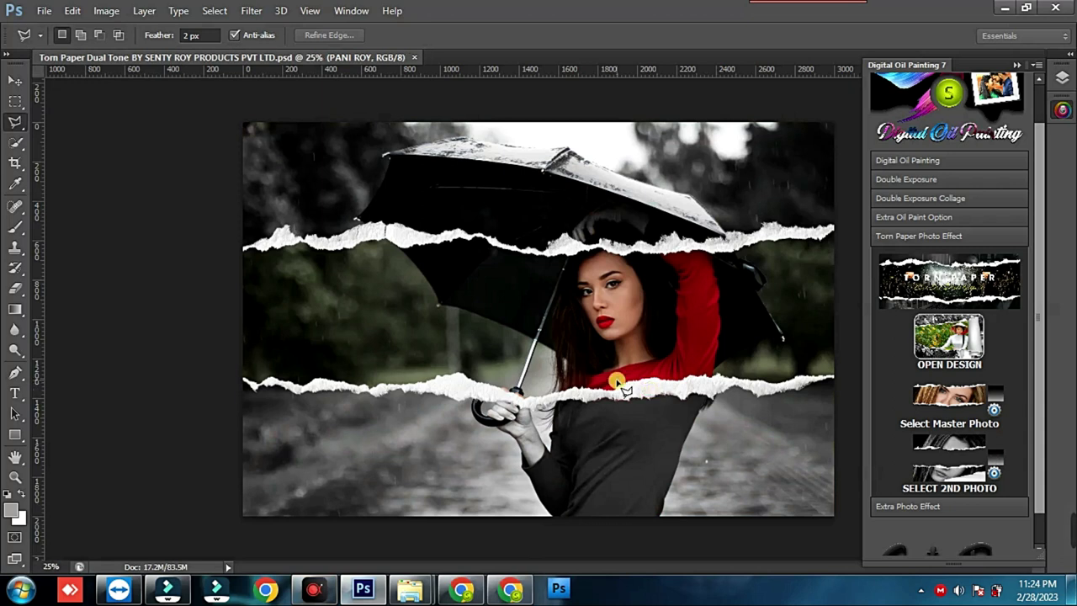
Step: Enlarge the master umbrella photo and shift it down-left so her face fills the strip
{"action": "key", "text": "ctrl+plus"}
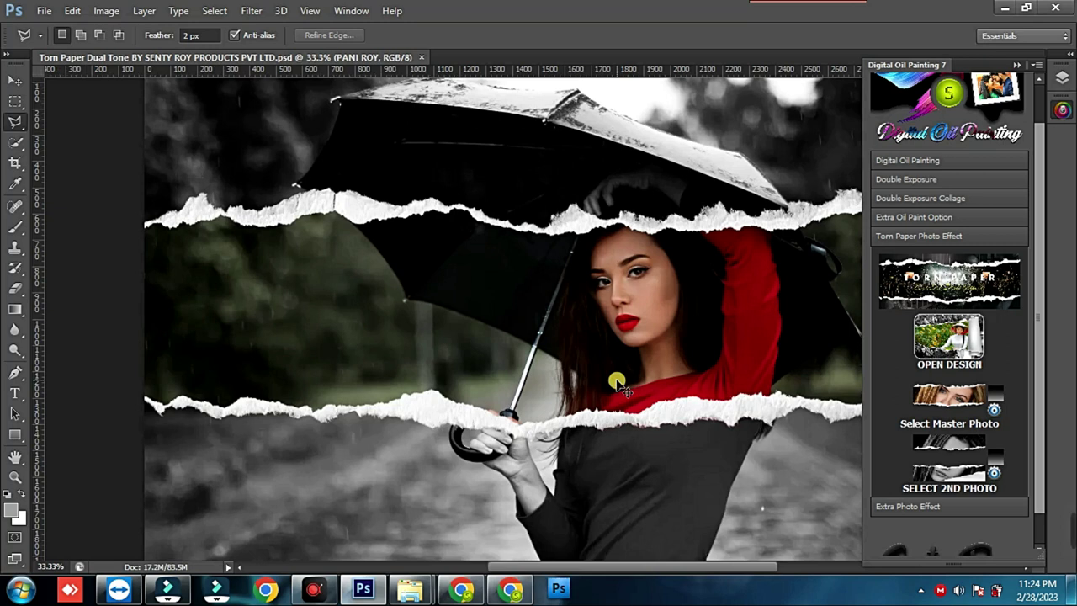
{"action": "key", "text": "ctrl+minus"}
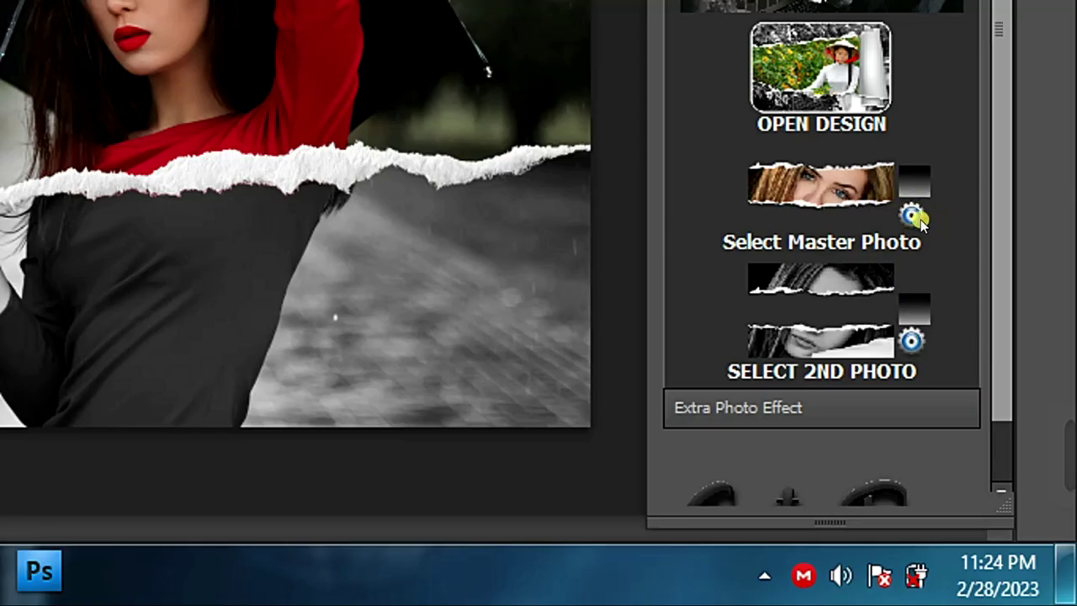
{"action": "left_click_drag", "start_coordinate": [937, 202], "coordinate": [923, 195]}
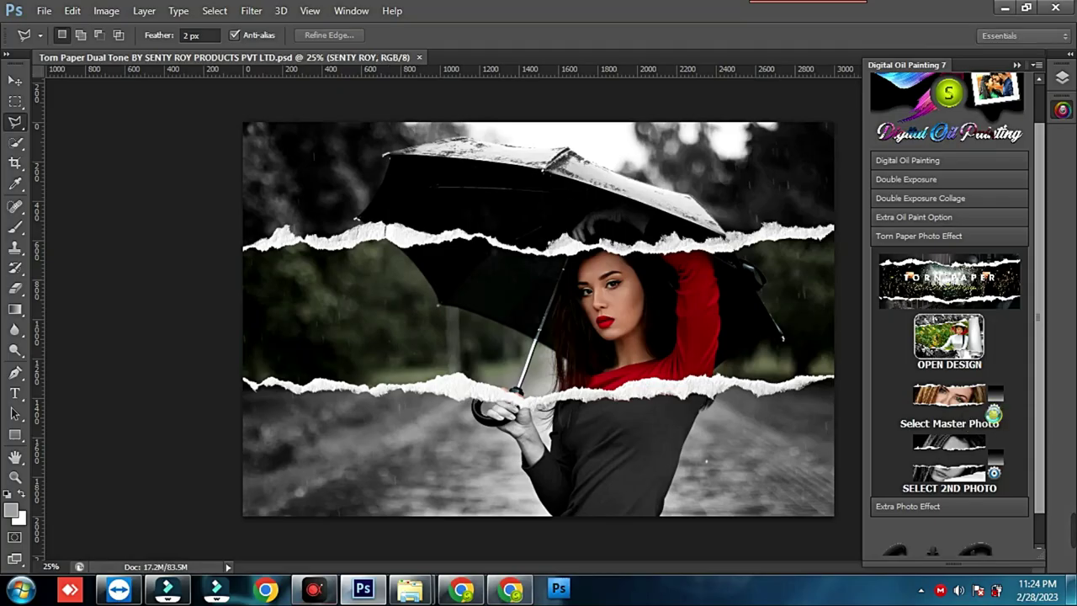
{"action": "left_click", "coordinate": [993, 414]}
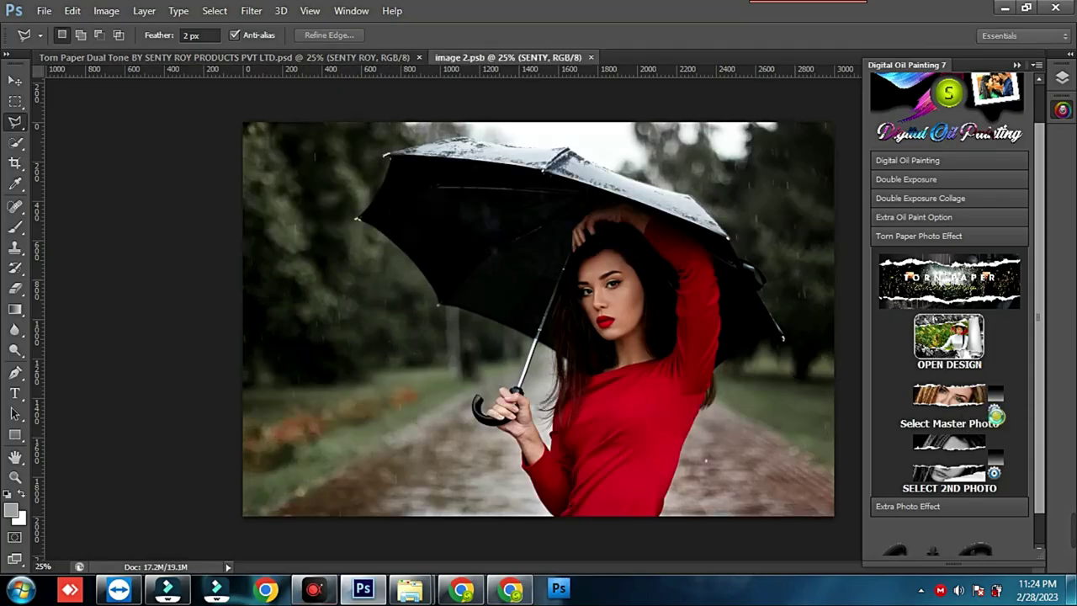
{"action": "left_click_drag", "start_coordinate": [844, 117], "coordinate": [918, 67]}
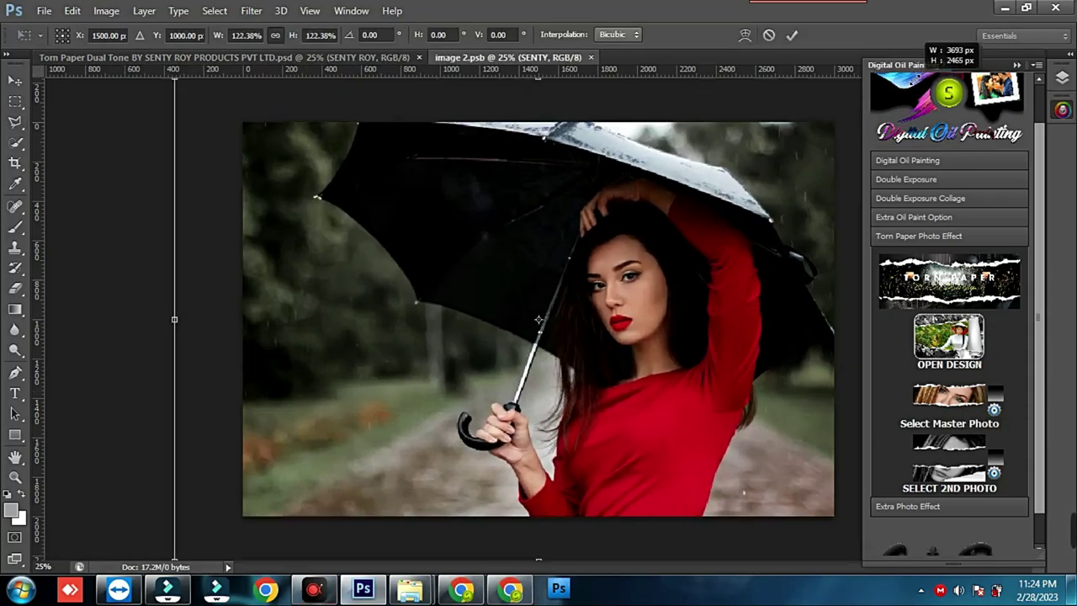
{"action": "mouse_move", "coordinate": [724, 294]}
{"action": "left_mouse_down"}
{"action": "mouse_move", "coordinate": [723, 315]}
{"action": "mouse_move", "coordinate": [673, 313]}
{"action": "left_mouse_up"}
{"action": "key", "text": "l"}
{"action": "left_click", "coordinate": [670, 378]}
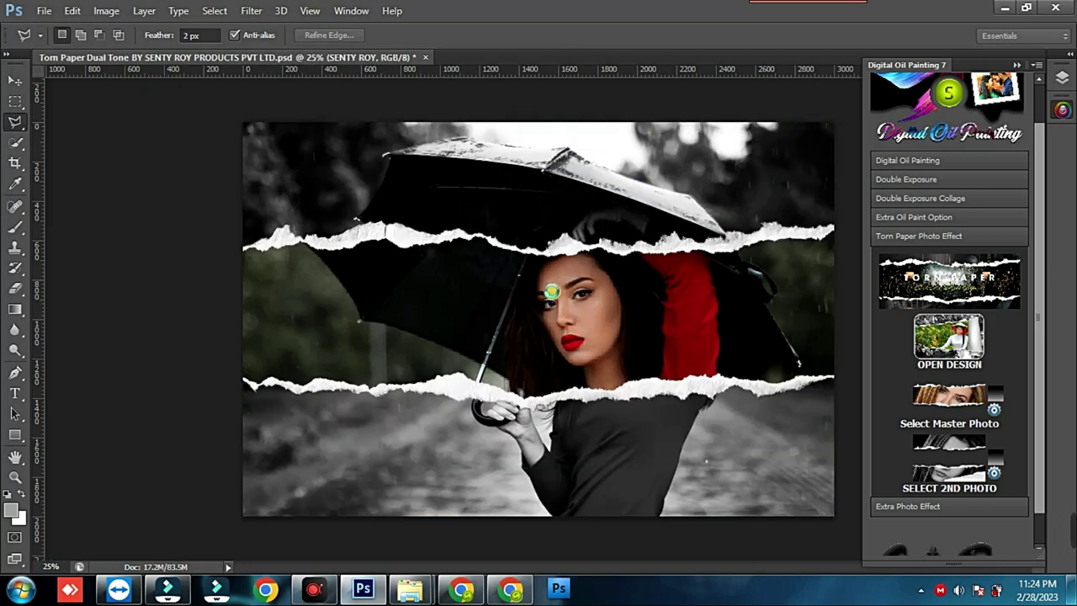
Step: Save the resized master photo, replace the outer photo with DEMO (7), and close the design
{"action": "key", "text": "ctrl+s"}
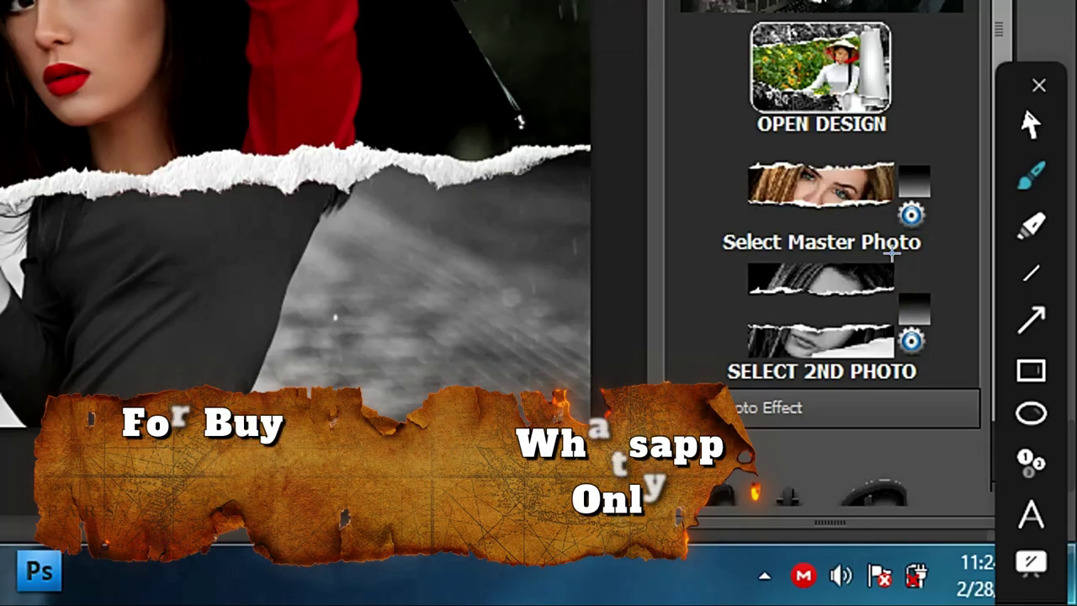
{"action": "left_click_drag", "start_coordinate": [841, 371], "coordinate": [904, 271]}
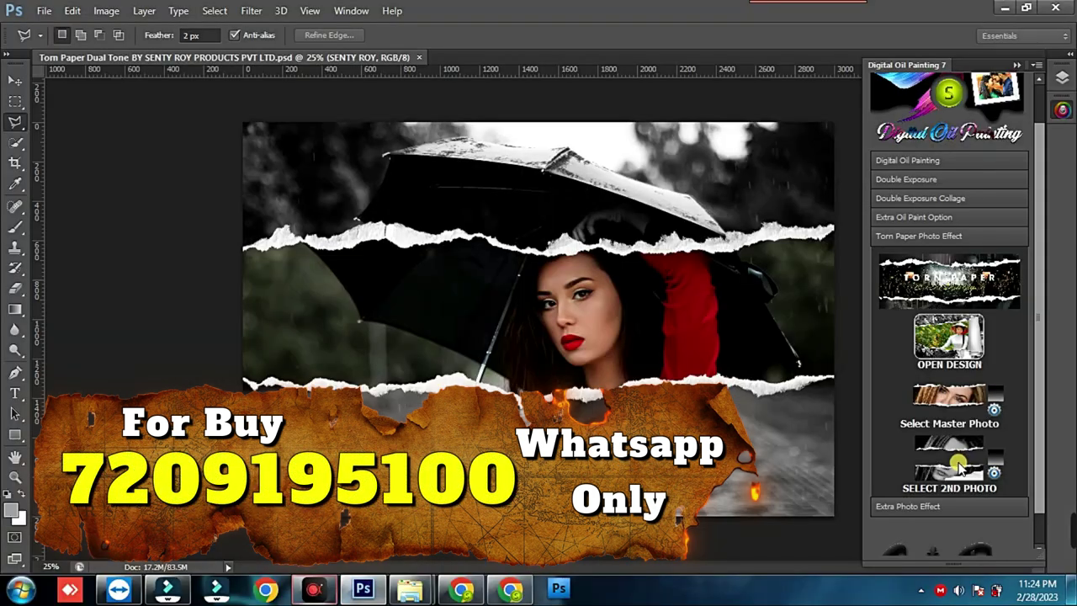
{"action": "left_click", "coordinate": [881, 491]}
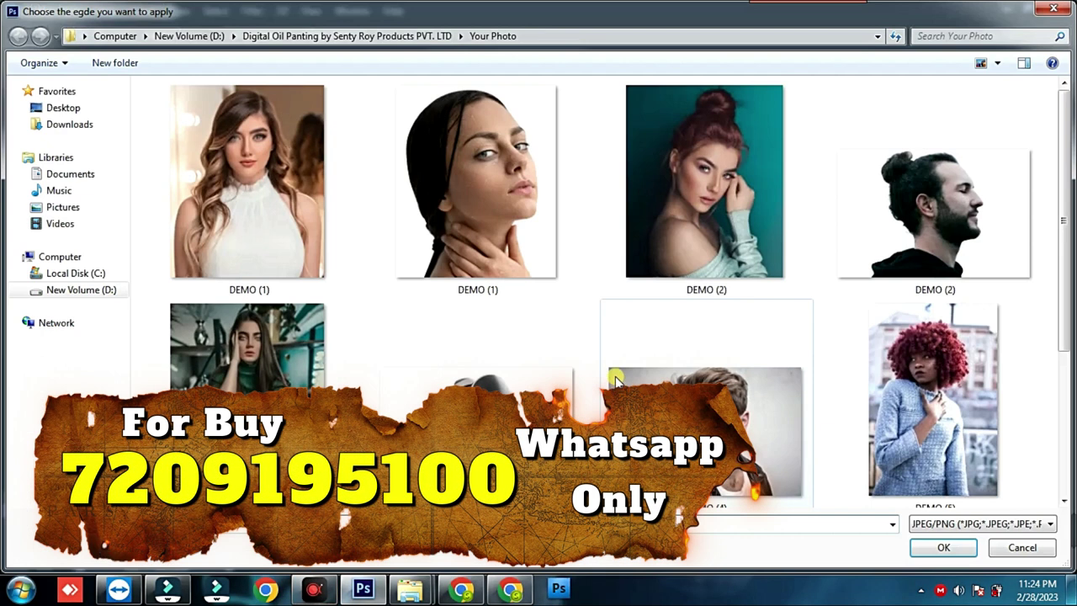
{"action": "scroll", "coordinate": [478, 354], "scroll_direction": "down", "scroll_amount": 3}
{"action": "double_click", "coordinate": [479, 396]}
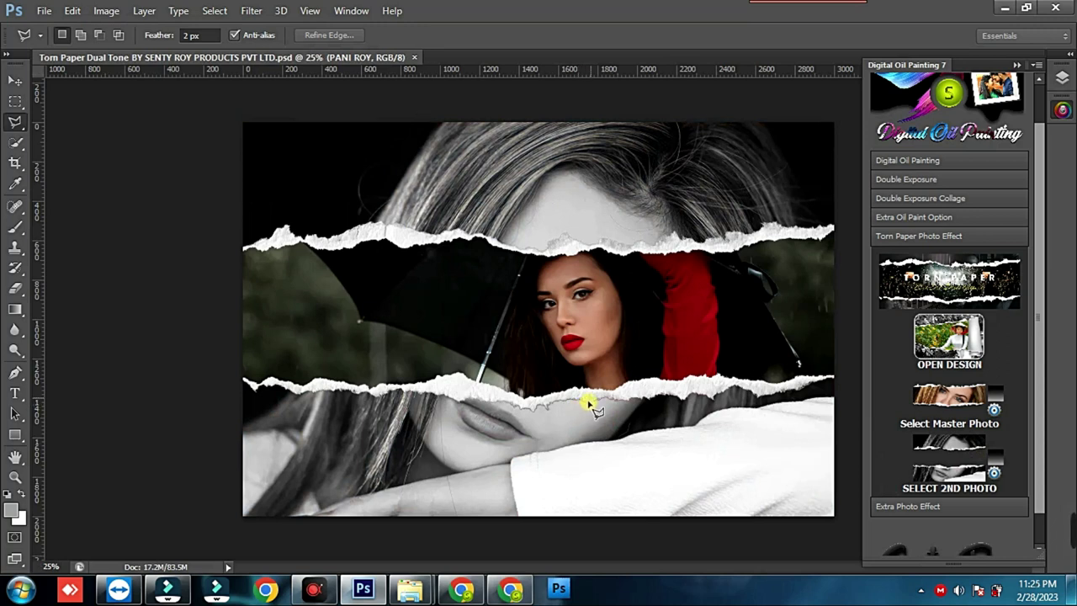
{"action": "left_click", "coordinate": [414, 58]}
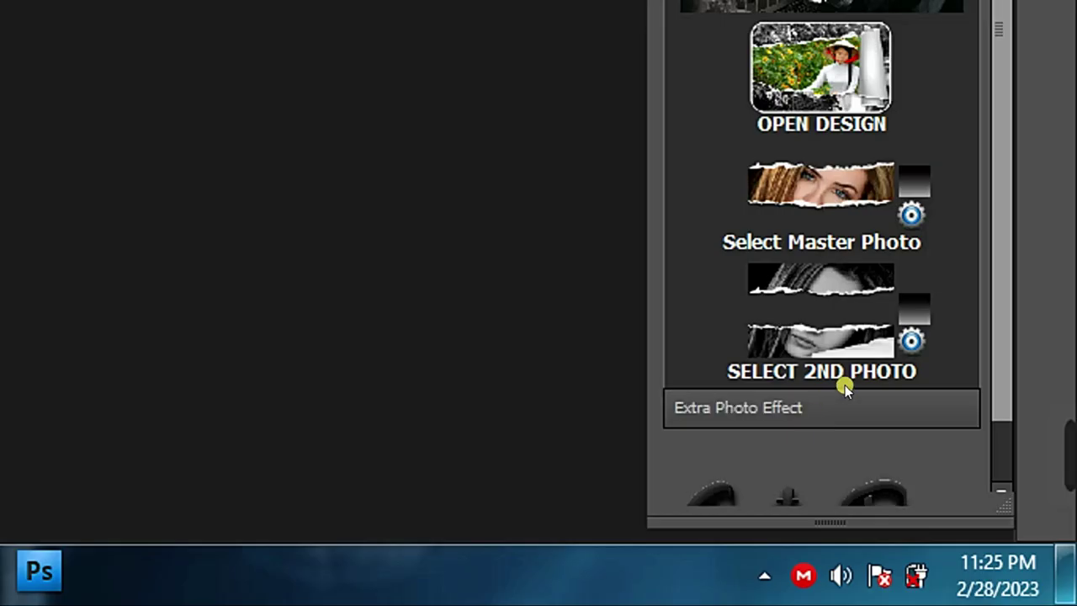
{"action": "left_click_drag", "start_coordinate": [973, 493], "coordinate": [1033, 515]}
{"action": "mouse_move", "coordinate": [987, 425]}
{"action": "left_mouse_down"}
{"action": "mouse_move", "coordinate": [690, 438]}
{"action": "mouse_move", "coordinate": [714, 351]}
{"action": "mouse_move", "coordinate": [867, 357]}
{"action": "left_mouse_up"}
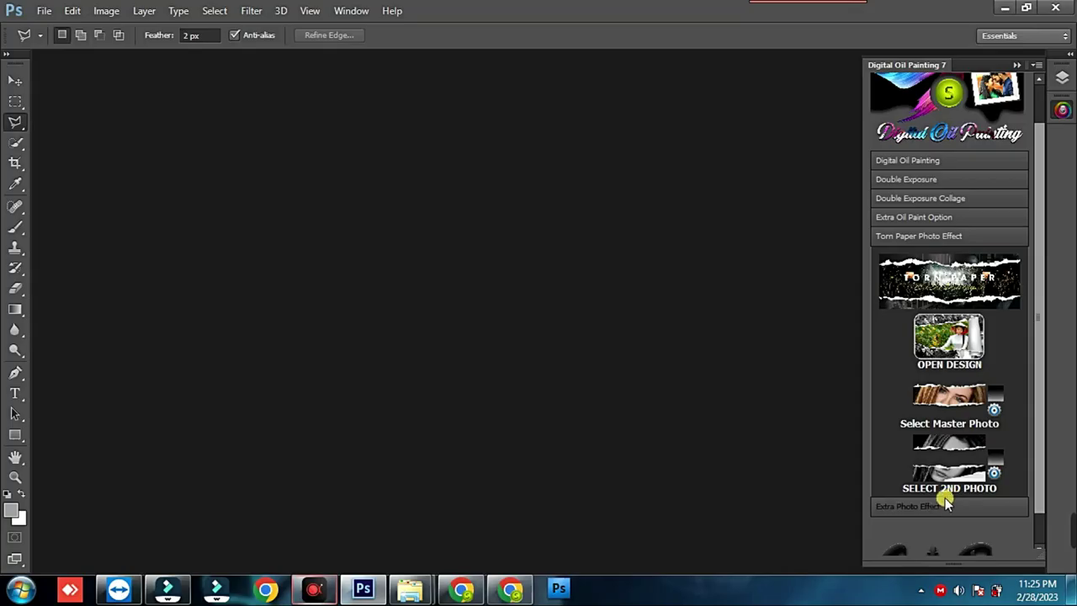
{"action": "left_click", "coordinate": [946, 505]}
{"action": "scroll", "coordinate": [946, 496], "scroll_direction": "down", "scroll_amount": 1}
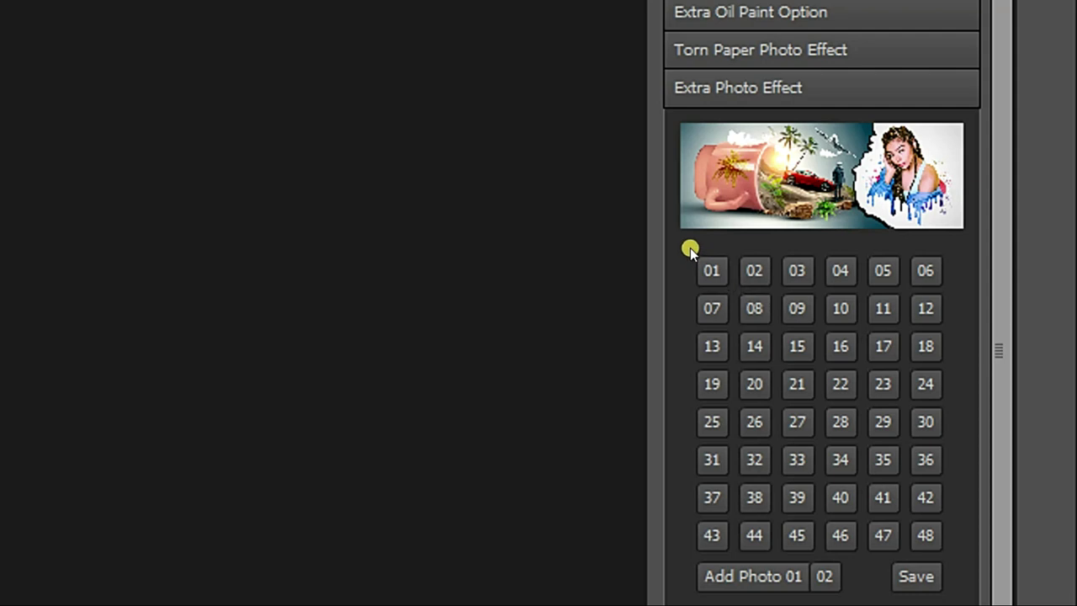
{"action": "mouse_move", "coordinate": [688, 246]}
{"action": "left_mouse_down"}
{"action": "mouse_move", "coordinate": [937, 234]}
{"action": "mouse_move", "coordinate": [938, 477]}
{"action": "mouse_move", "coordinate": [793, 553]}
{"action": "mouse_move", "coordinate": [663, 533]}
{"action": "mouse_move", "coordinate": [663, 245]}
{"action": "mouse_move", "coordinate": [687, 220]}
{"action": "left_mouse_up"}
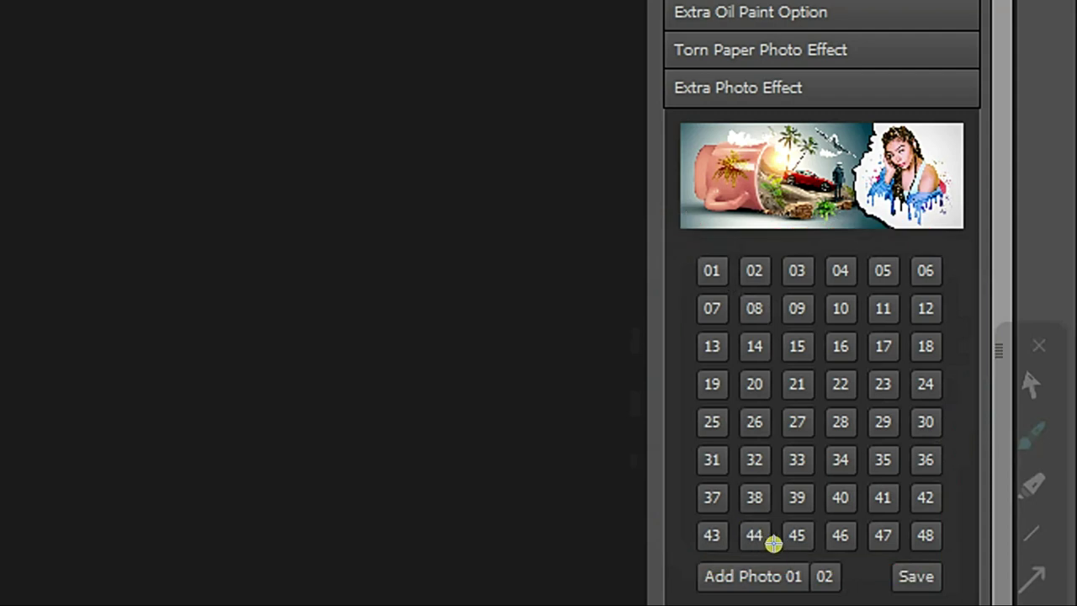
{"action": "mouse_move", "coordinate": [804, 561]}
{"action": "left_mouse_down"}
{"action": "mouse_move", "coordinate": [699, 581]}
{"action": "mouse_move", "coordinate": [752, 533]}
{"action": "left_mouse_up"}
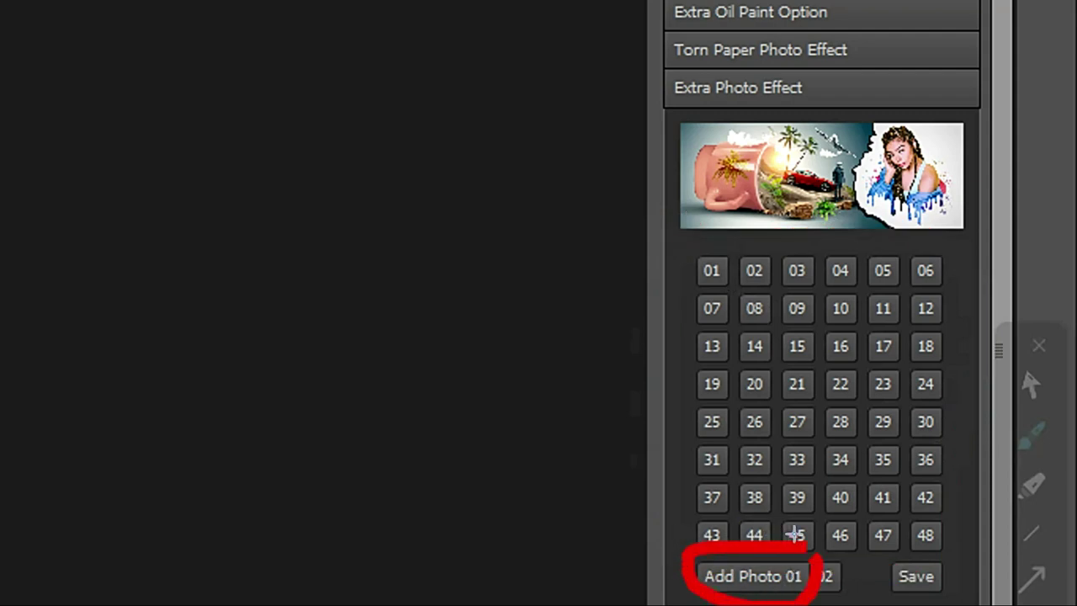
{"action": "mouse_move", "coordinate": [829, 547]}
{"action": "left_mouse_down"}
{"action": "mouse_move", "coordinate": [815, 589]}
{"action": "mouse_move", "coordinate": [782, 548]}
{"action": "left_mouse_up"}
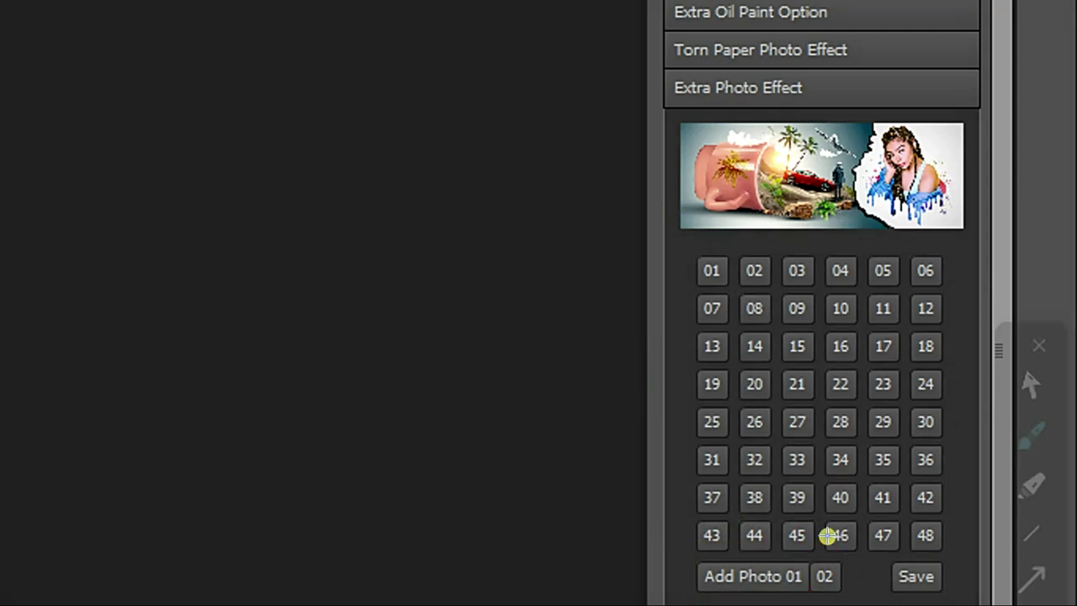
{"action": "mouse_move", "coordinate": [925, 545]}
{"action": "left_mouse_down"}
{"action": "mouse_move", "coordinate": [962, 567]}
{"action": "mouse_move", "coordinate": [866, 558]}
{"action": "left_mouse_up"}
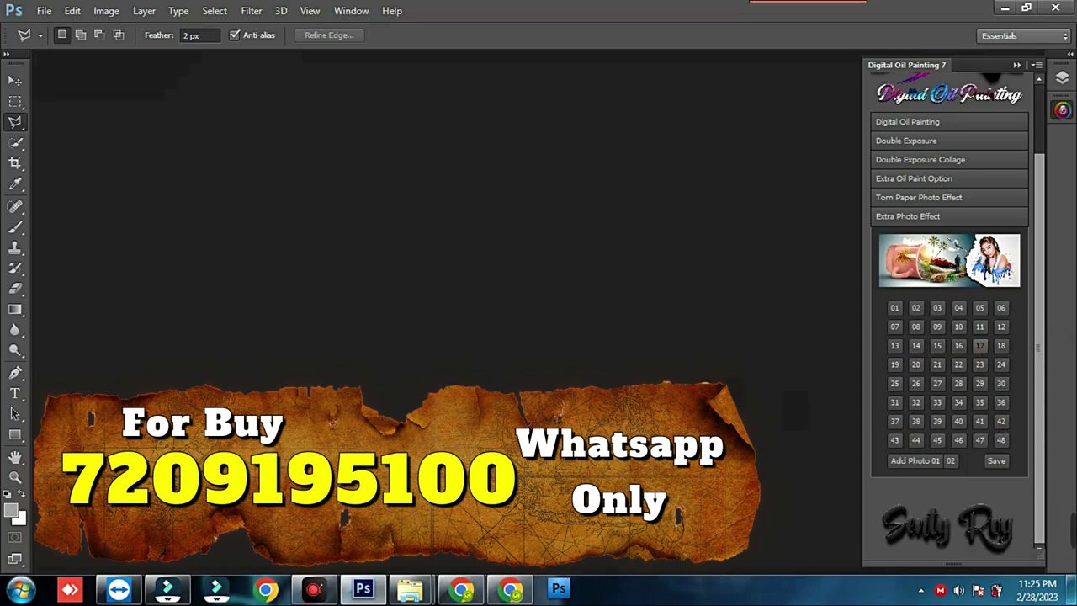
Step: Run Extra Photo Effect preset 23 and load the DEMO (1) portrait into it
{"action": "left_click", "coordinate": [979, 364]}
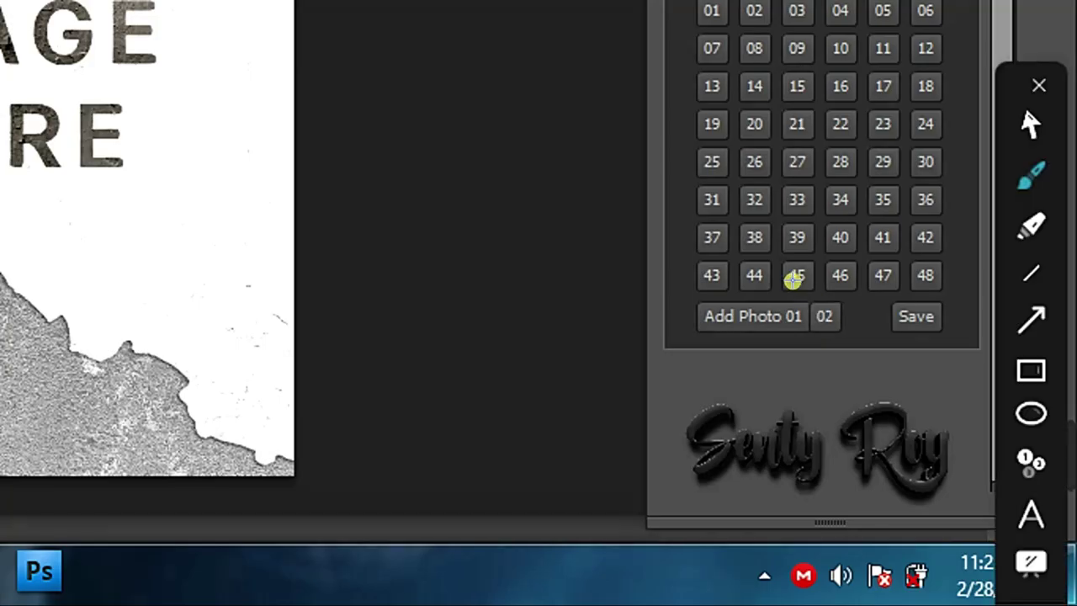
{"action": "mouse_move", "coordinate": [827, 279]}
{"action": "left_mouse_down"}
{"action": "mouse_move", "coordinate": [807, 334]}
{"action": "mouse_move", "coordinate": [667, 298]}
{"action": "mouse_move", "coordinate": [740, 277]}
{"action": "left_mouse_up"}
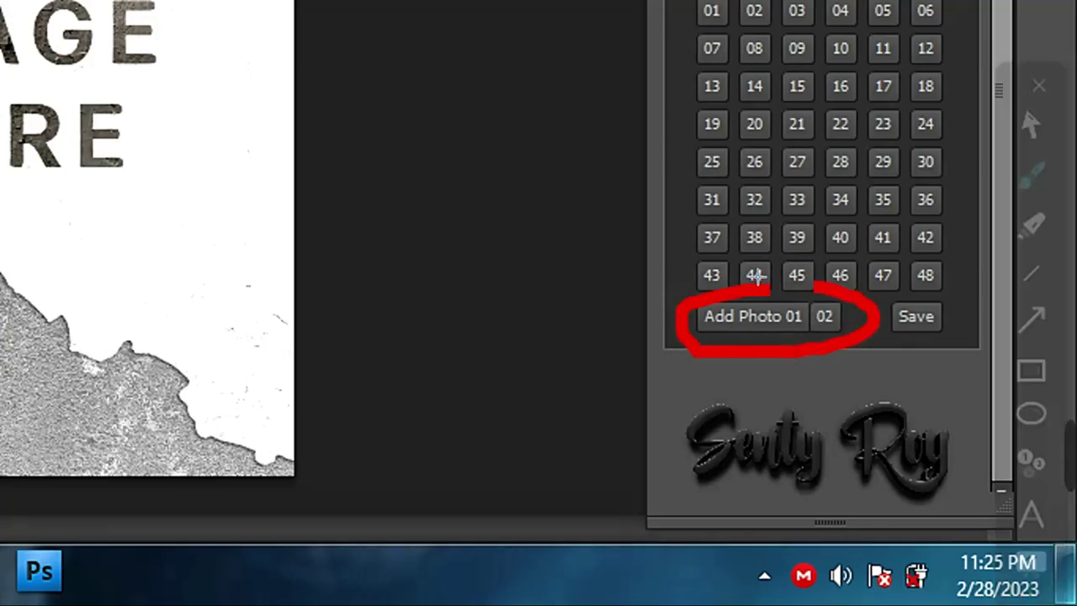
{"action": "left_click", "coordinate": [922, 461]}
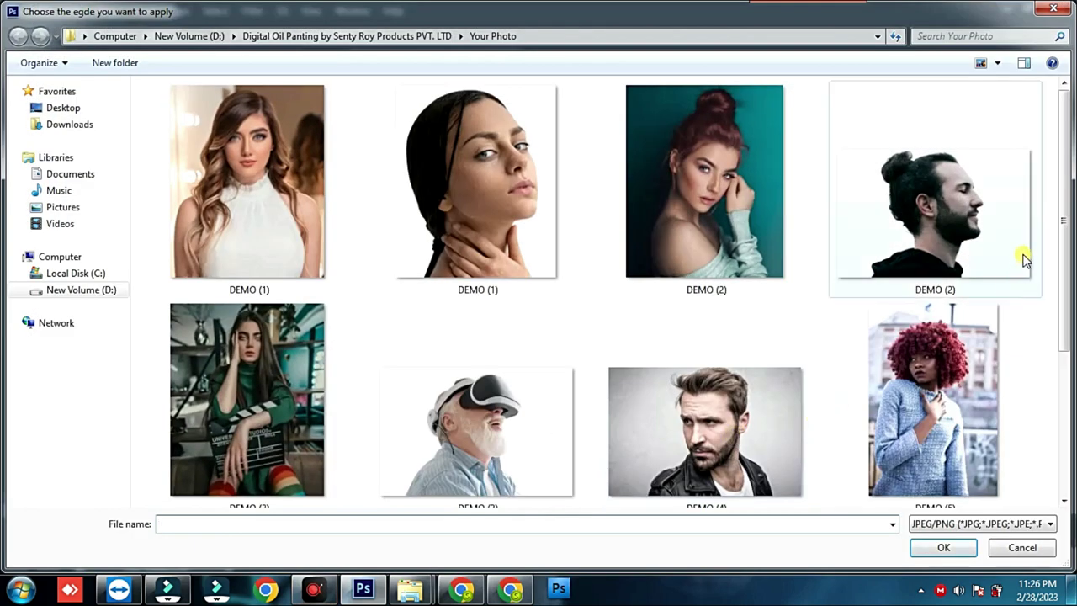
{"action": "scroll", "coordinate": [1061, 249], "scroll_direction": "down", "scroll_amount": 3}
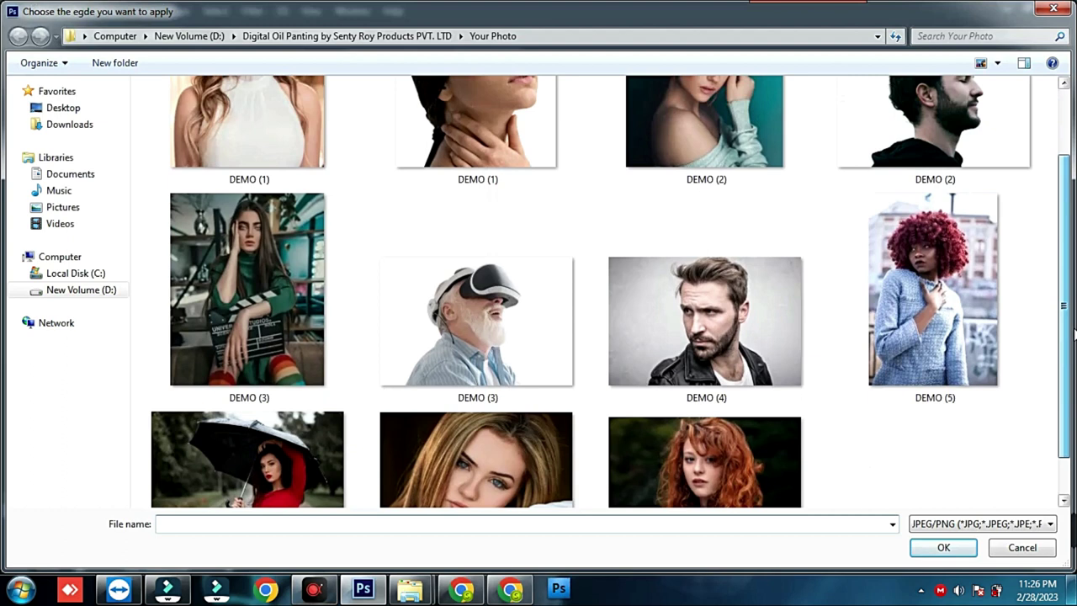
{"action": "scroll", "coordinate": [1068, 257], "scroll_direction": "up", "scroll_amount": 3}
{"action": "double_click", "coordinate": [293, 174]}
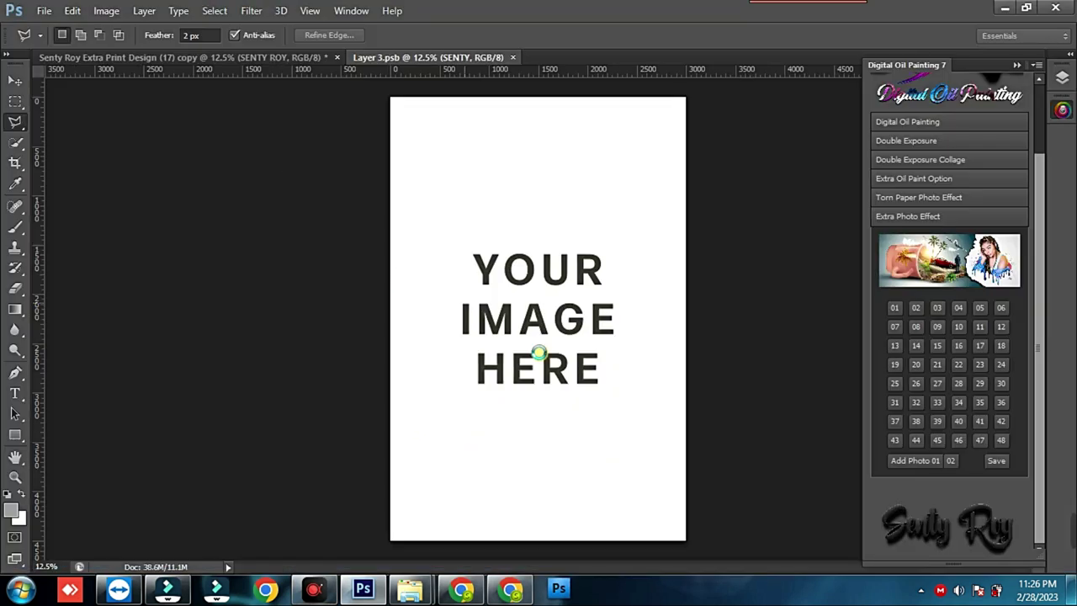
Step: Resize and position the DEMO (1) photo to about 64% so it fills the frame
{"action": "key", "text": "ctrl+w"}
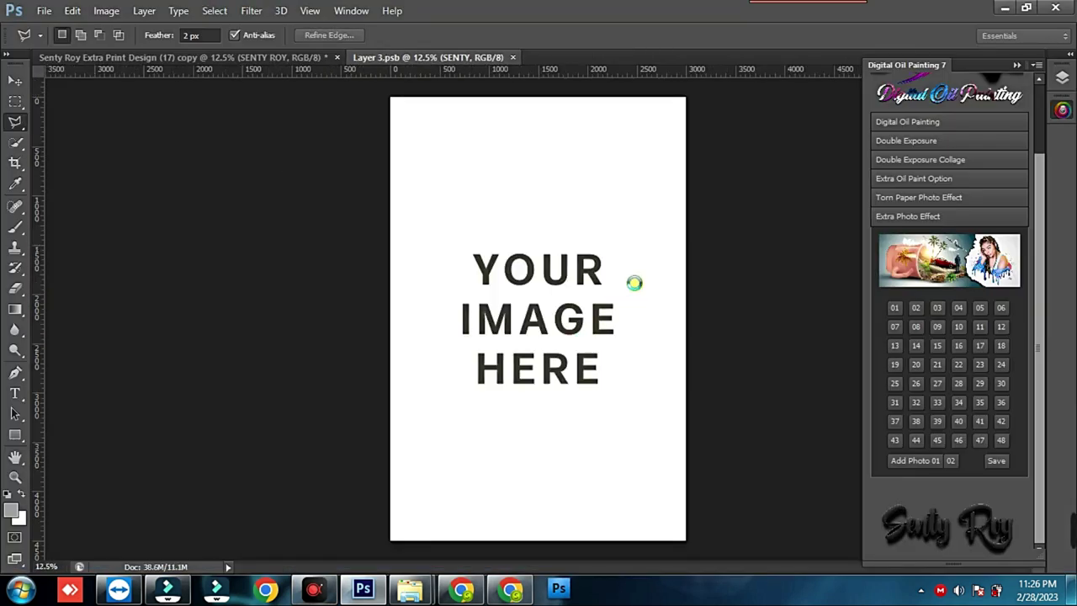
{"action": "left_click_drag", "start_coordinate": [747, 156], "coordinate": [748, 209]}
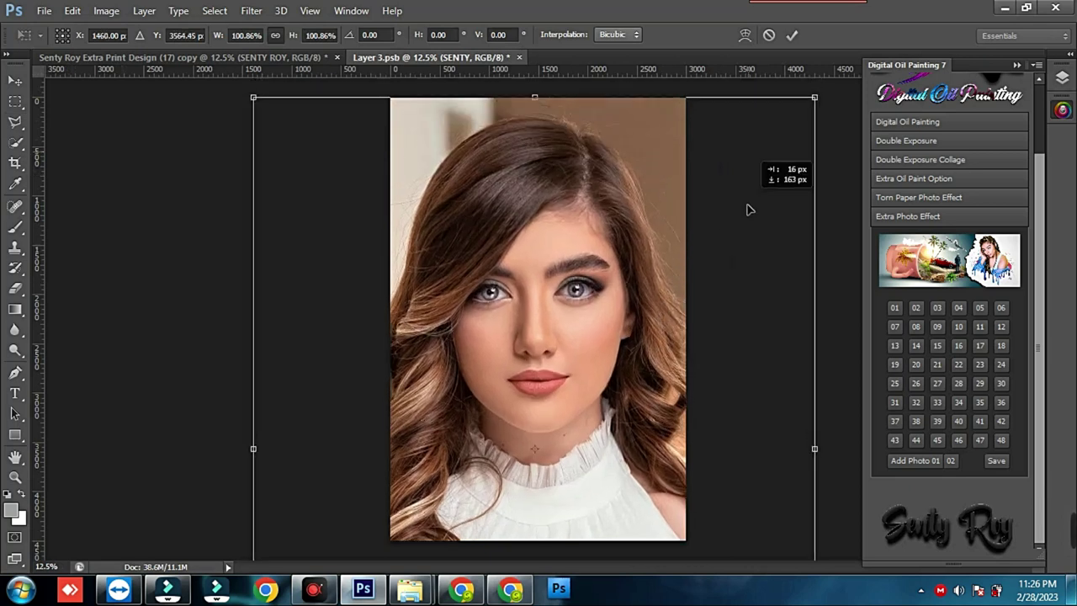
{"action": "left_click_drag", "start_coordinate": [814, 127], "coordinate": [722, 284]}
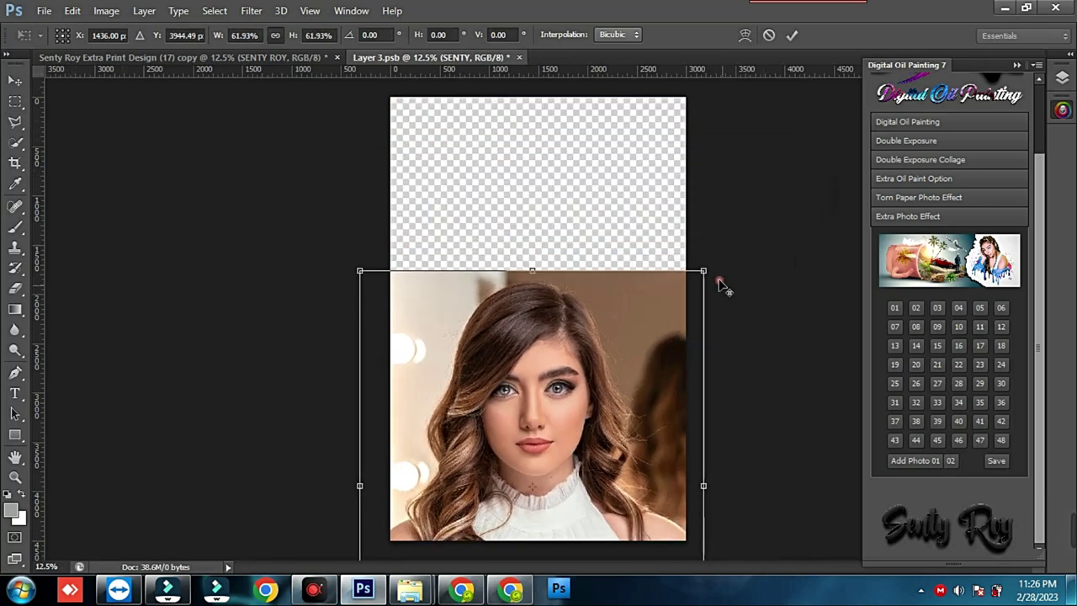
{"action": "left_click_drag", "start_coordinate": [605, 380], "coordinate": [622, 203]}
{"action": "left_click_drag", "start_coordinate": [716, 527], "coordinate": [735, 547]}
{"action": "left_click_drag", "start_coordinate": [616, 486], "coordinate": [614, 486]}
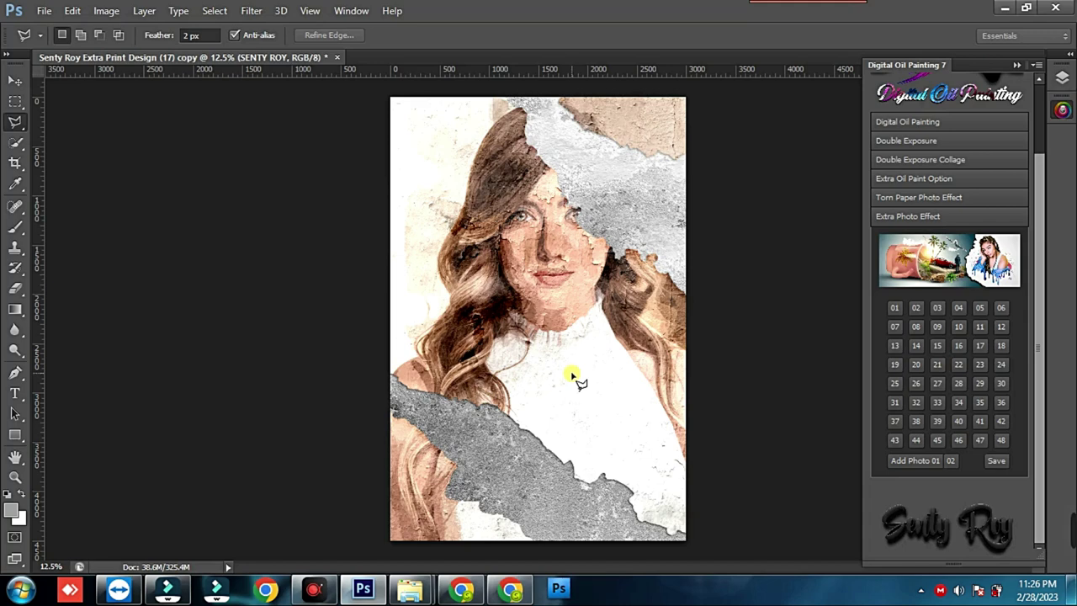
{"action": "key", "text": "ctrl+plus"}
{"action": "key", "text": "ctrl+plus"}
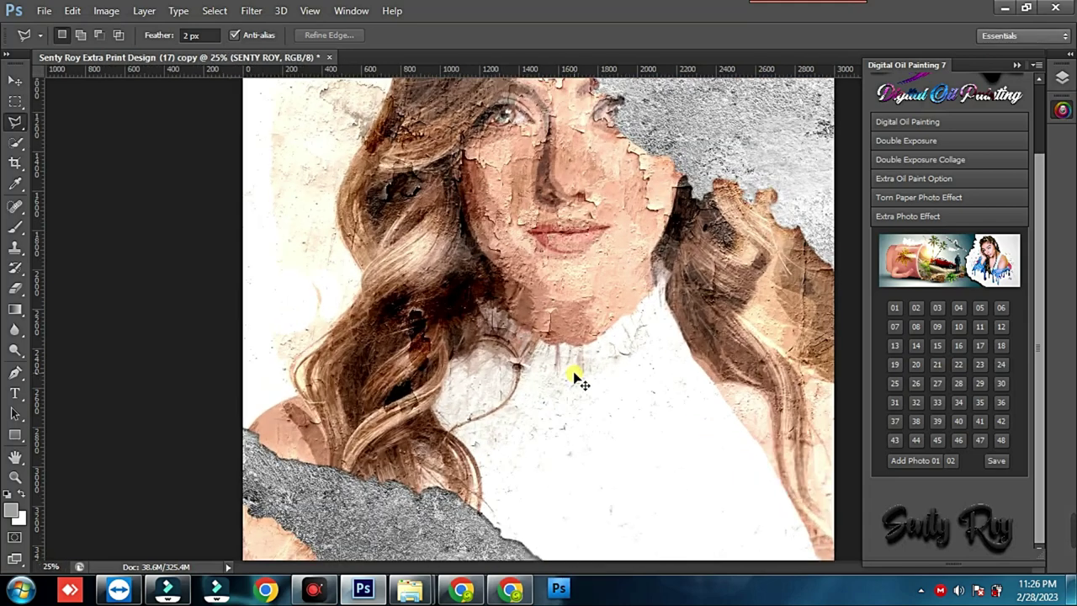
{"action": "key", "text": "ctrl+plus"}
{"action": "mouse_move", "coordinate": [695, 241]}
{"action": "left_mouse_down"}
{"action": "mouse_move", "coordinate": [611, 444]}
{"action": "mouse_move", "coordinate": [537, 342]}
{"action": "left_mouse_up"}
{"action": "scroll", "coordinate": [589, 168], "scroll_direction": "down", "scroll_amount": 3}
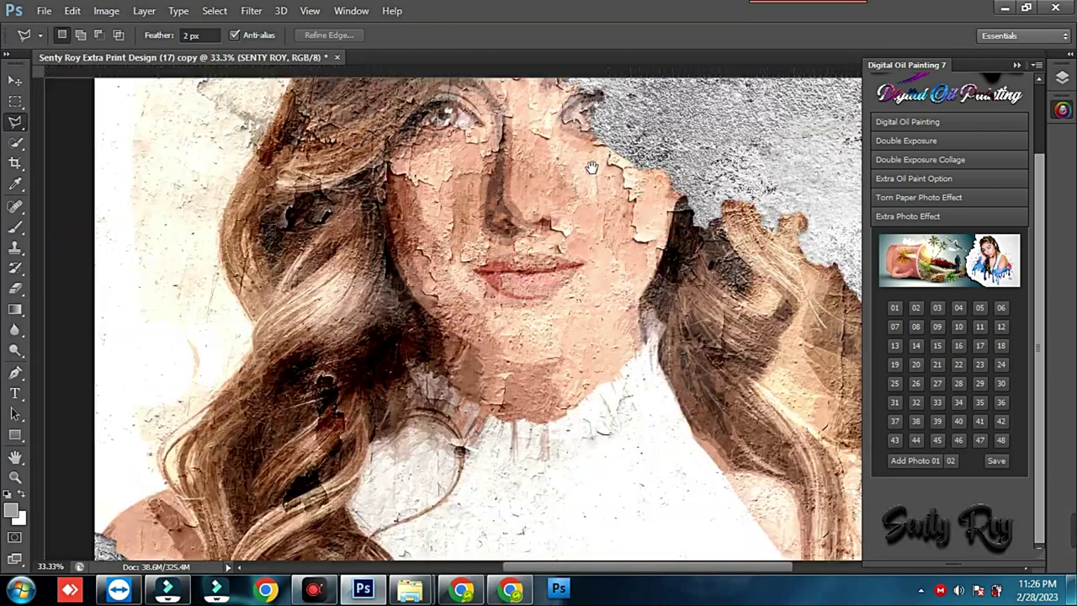
{"action": "scroll", "coordinate": [564, 233], "scroll_direction": "down", "scroll_amount": 4}
{"action": "left_click_drag", "start_coordinate": [595, 382], "coordinate": [598, 302]}
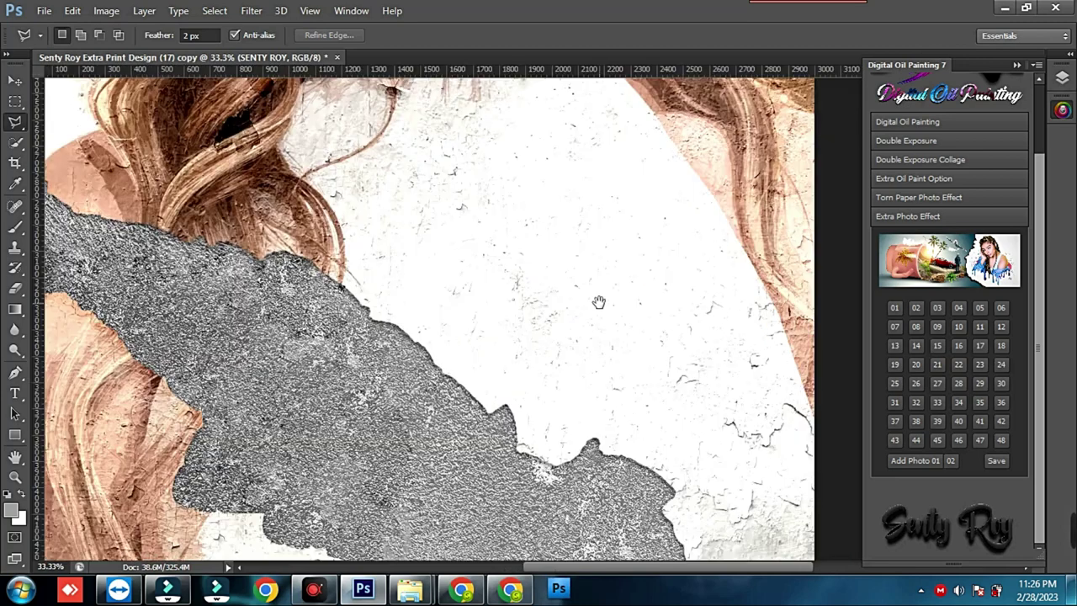
{"action": "key", "text": "ctrl+minus"}
{"action": "key", "text": "ctrl+minus"}
{"action": "key", "text": "ctrl+minus"}
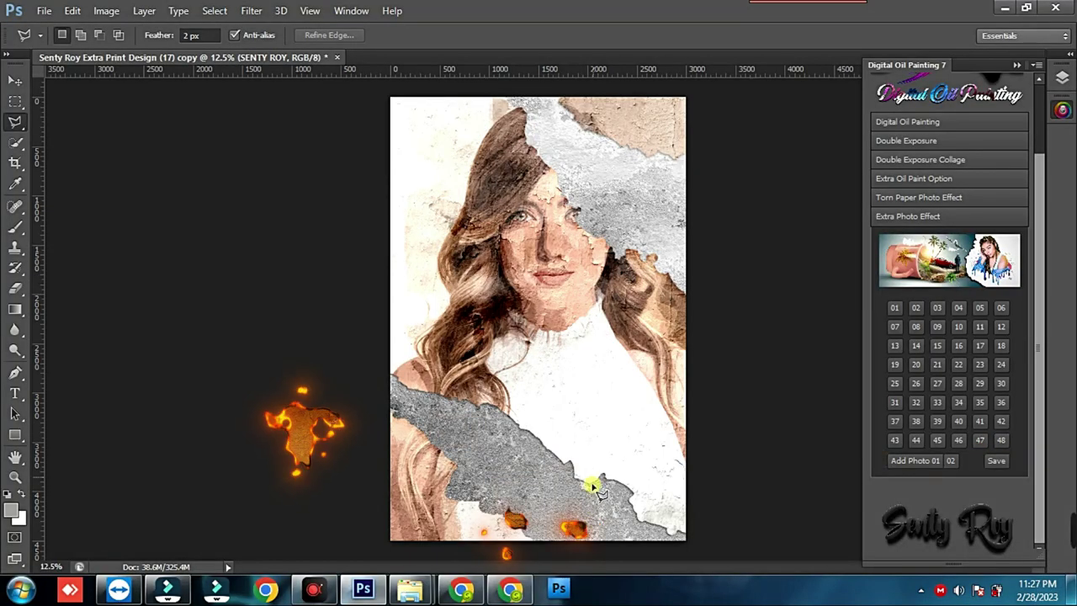
Step: Close the painting unsaved, then load DEMO (8) into another Extra Photo Effect preset
{"action": "left_click", "coordinate": [336, 57]}
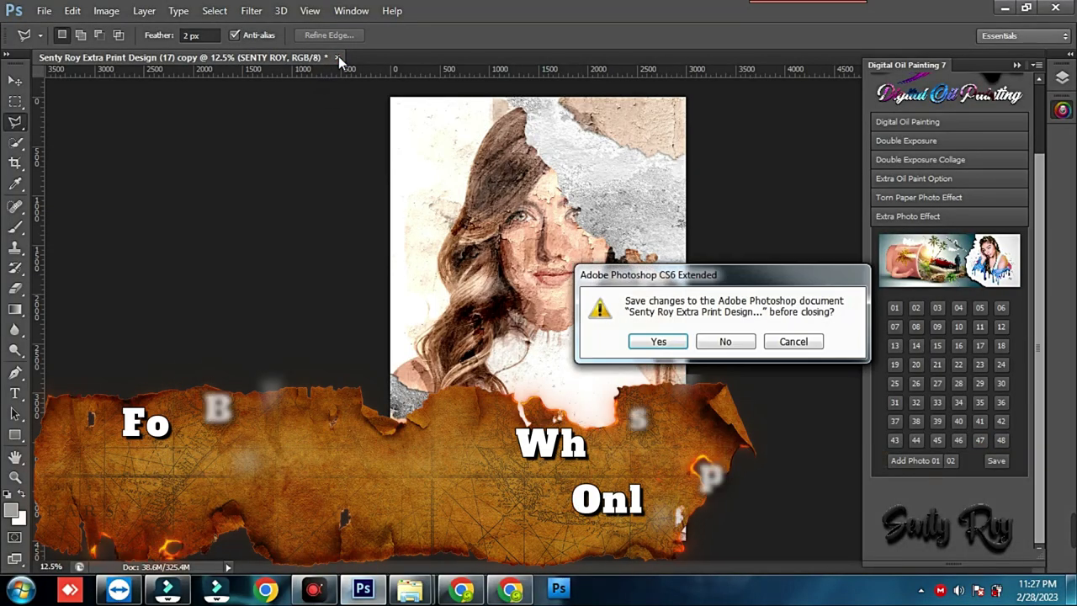
{"action": "left_click", "coordinate": [724, 339]}
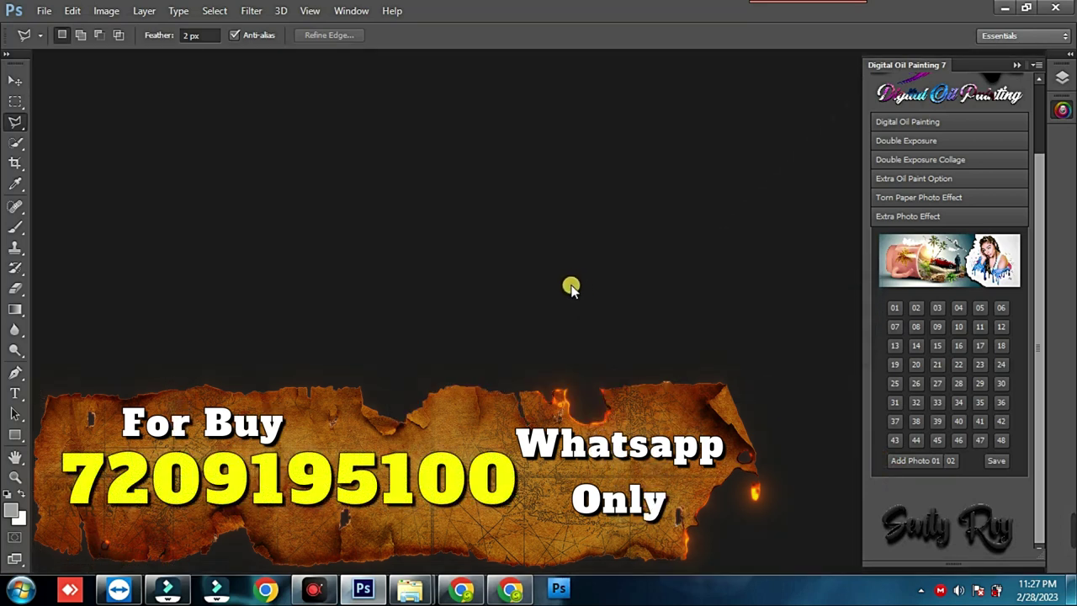
{"action": "left_click", "coordinate": [914, 405]}
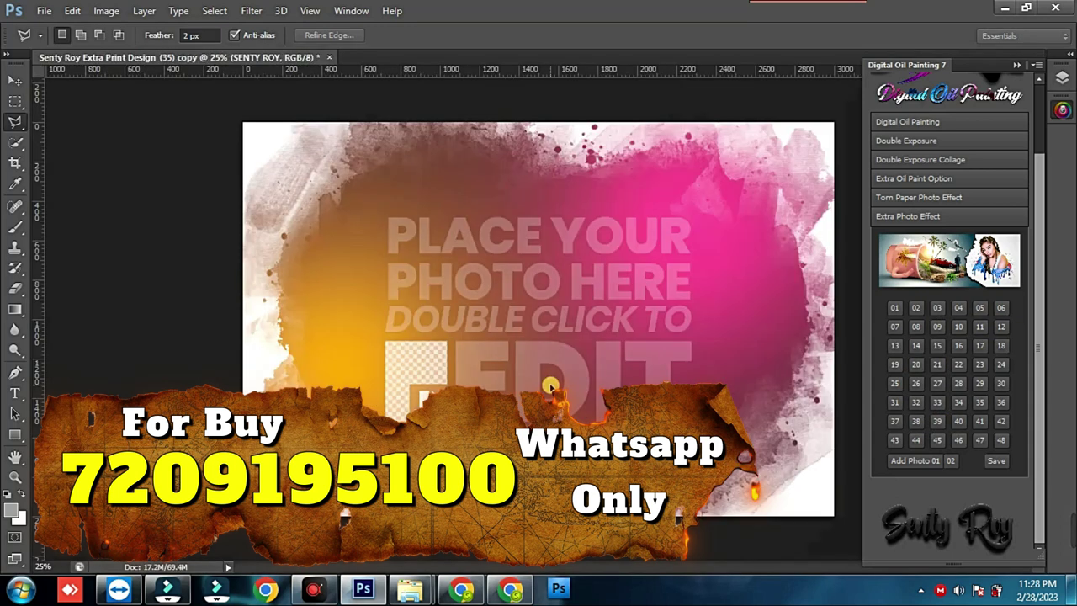
{"action": "left_click", "coordinate": [896, 463]}
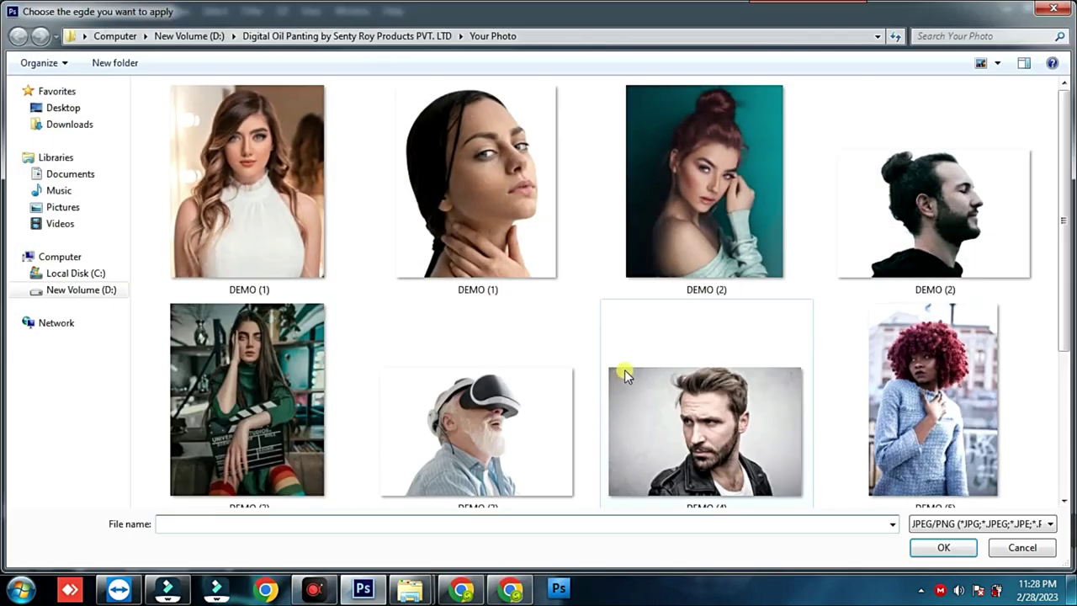
{"action": "left_click", "coordinate": [648, 437]}
{"action": "scroll", "coordinate": [652, 433], "scroll_direction": "down", "scroll_amount": 2}
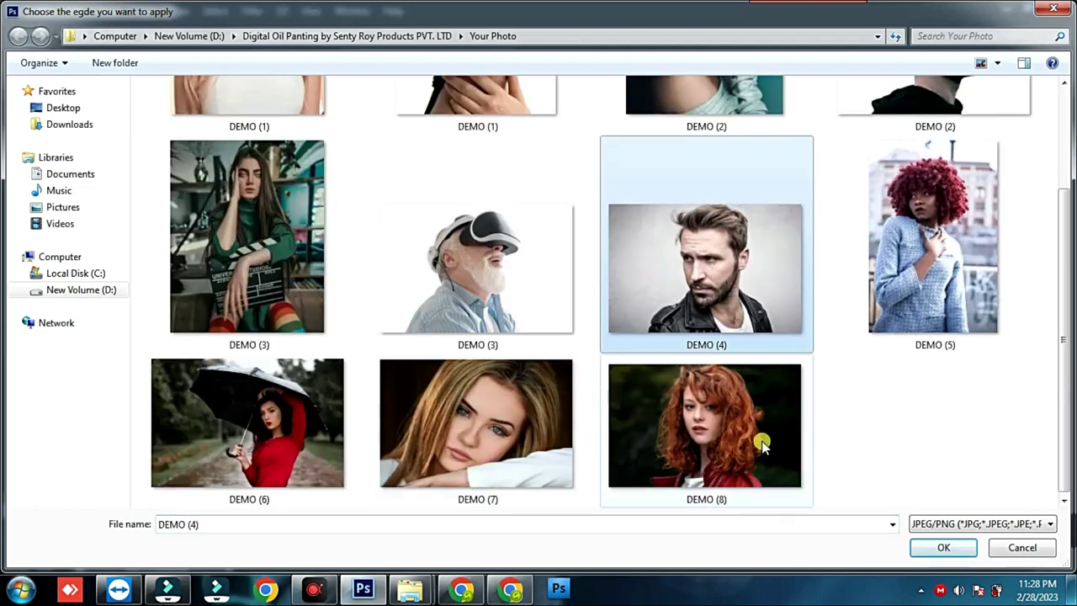
{"action": "double_click", "coordinate": [730, 418]}
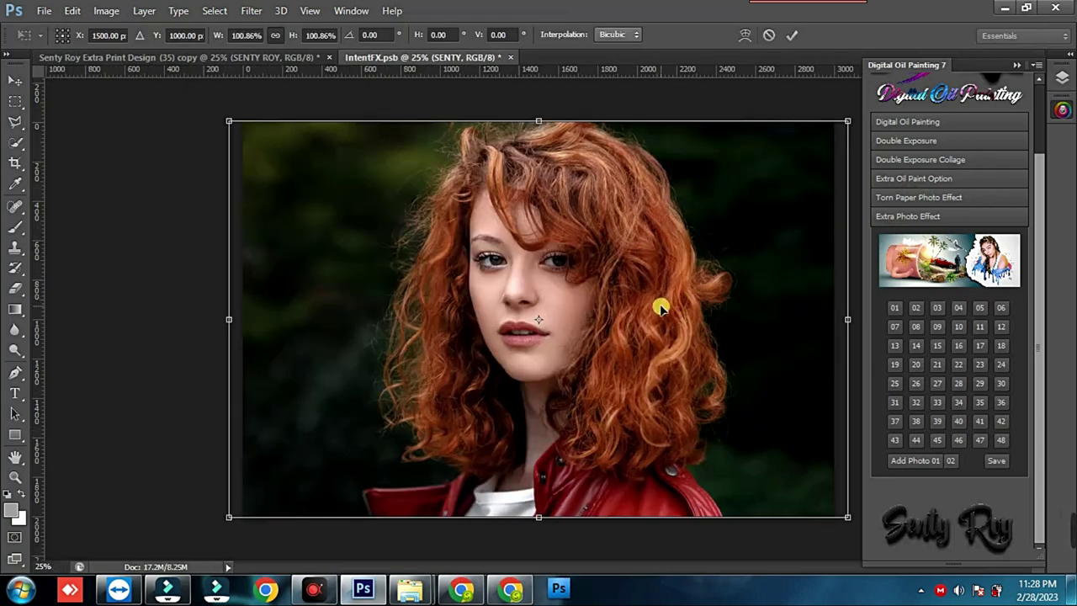
{"action": "key", "text": "Return"}
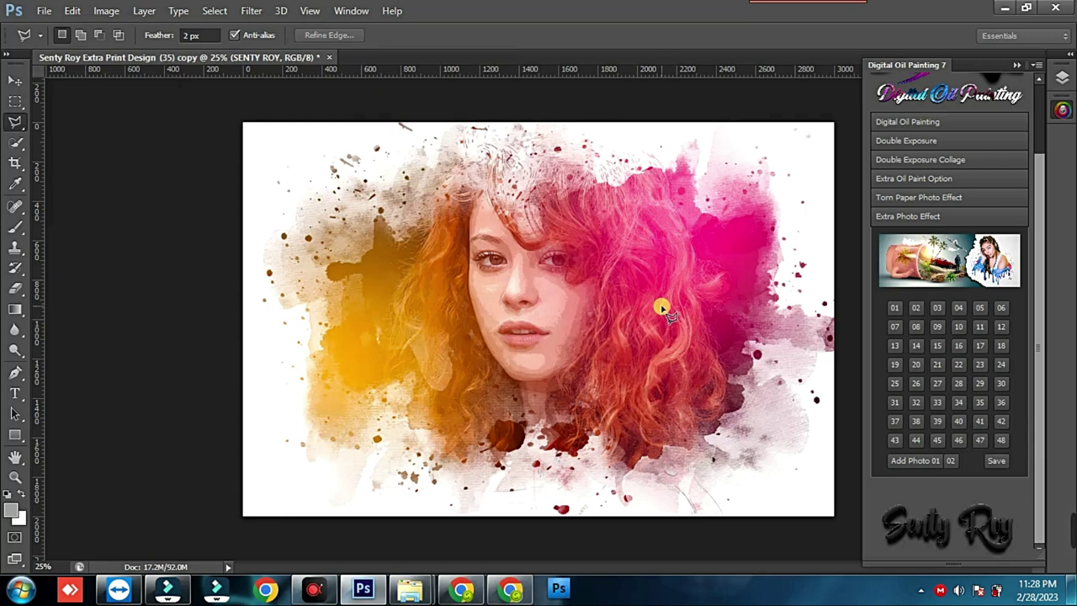
Step: Show the Layers panel and toggle the Background layer's visibility off and on
{"action": "left_click", "coordinate": [1061, 77]}
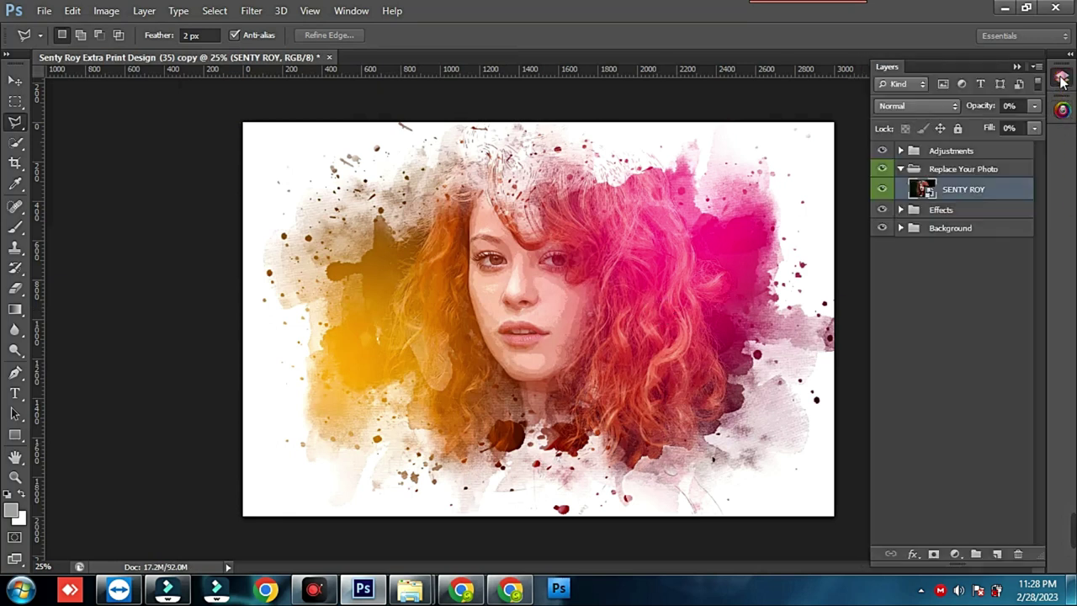
{"action": "left_click", "coordinate": [881, 228]}
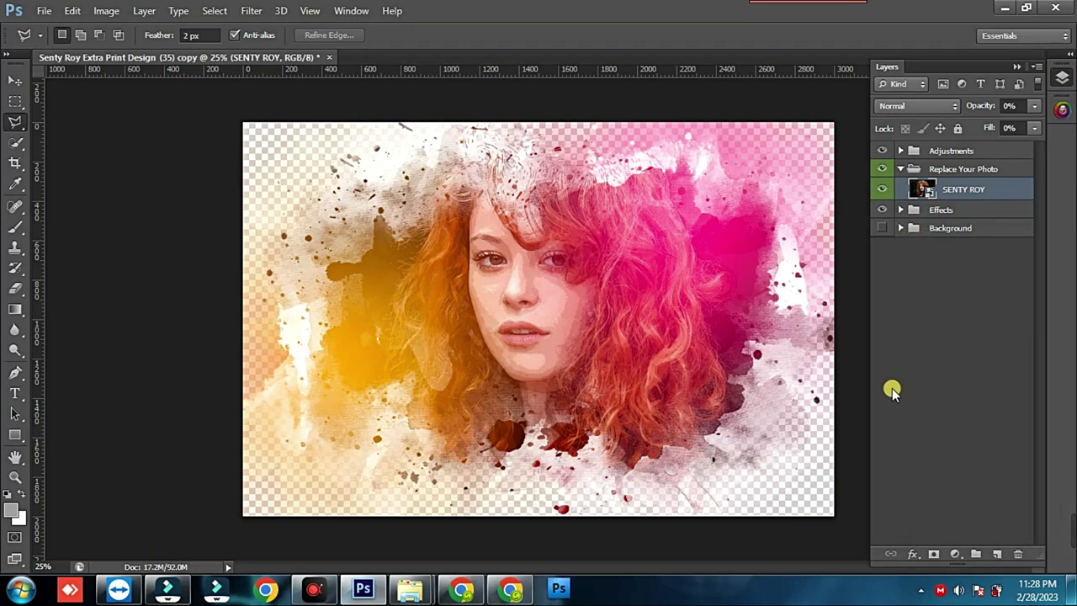
{"action": "left_click", "coordinate": [882, 228]}
{"action": "left_click", "coordinate": [881, 229]}
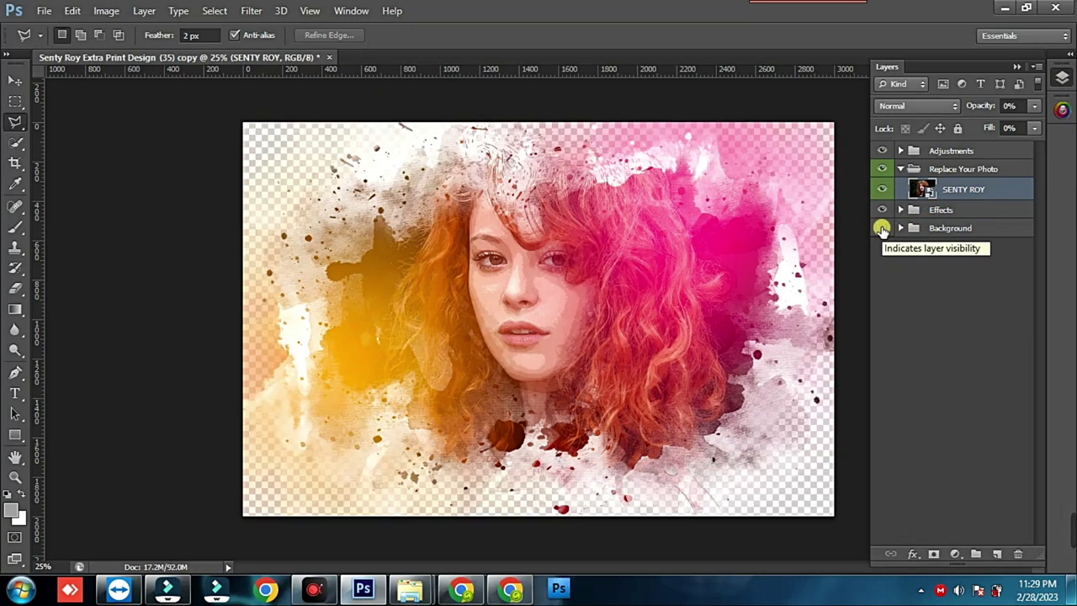
Step: Fill the Background layer with black, then close the document without saving
{"action": "left_click", "coordinate": [899, 228]}
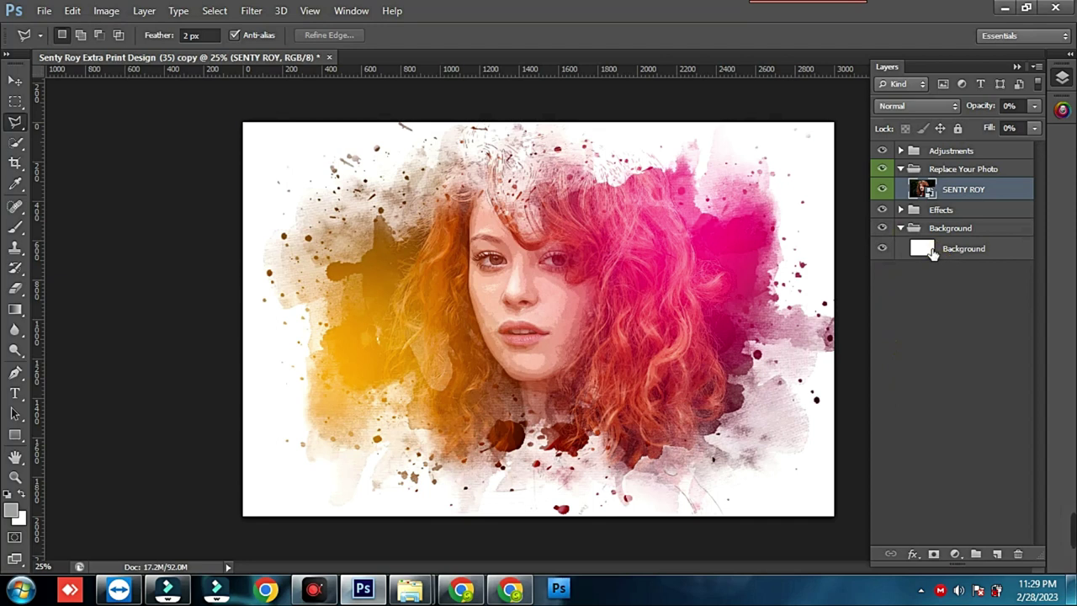
{"action": "left_click", "coordinate": [932, 250]}
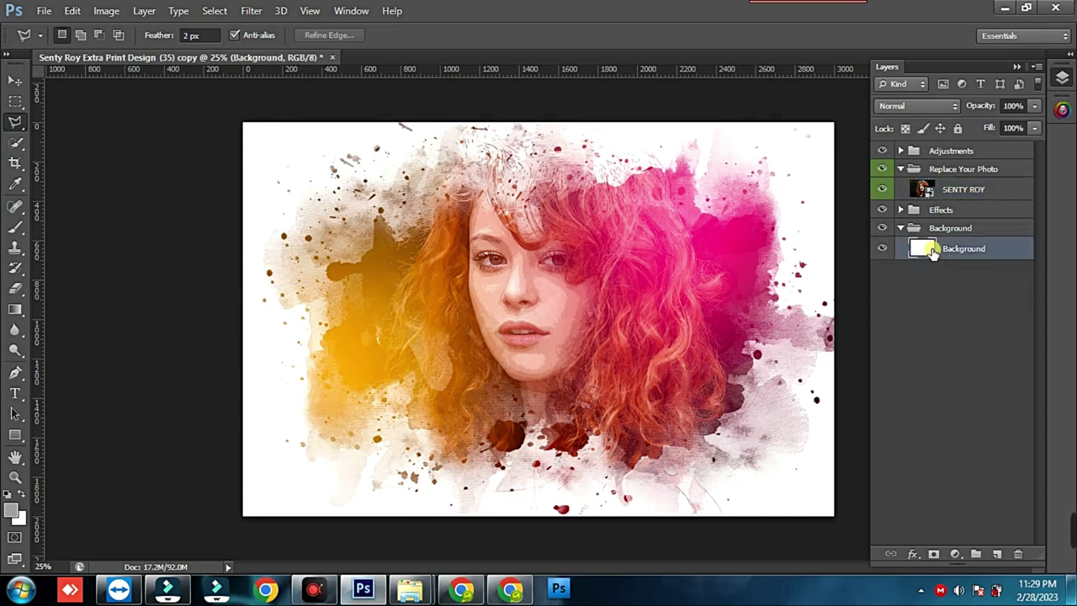
{"action": "left_click", "coordinate": [7, 494]}
{"action": "key", "text": "alt+BackSpace"}
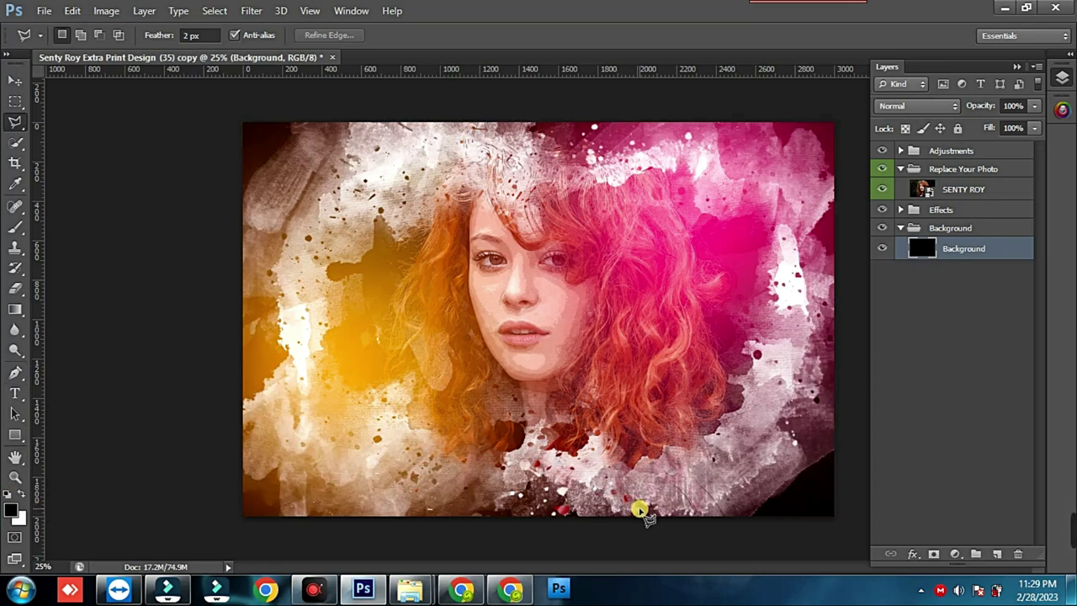
{"action": "left_click", "coordinate": [331, 58]}
{"action": "left_click", "coordinate": [724, 339]}
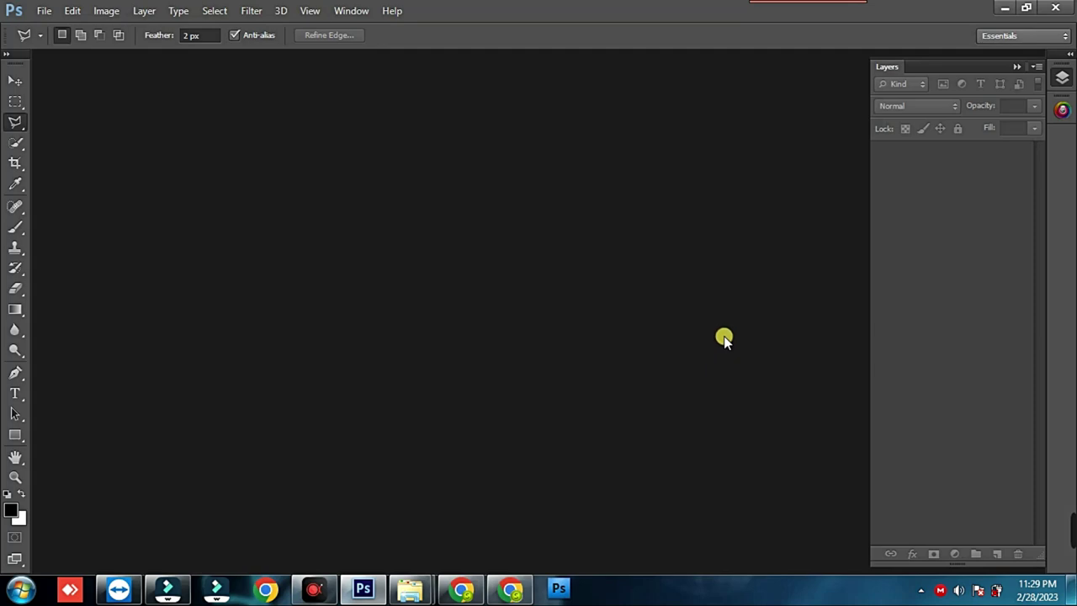
{"action": "mouse_move", "coordinate": [410, 588]}
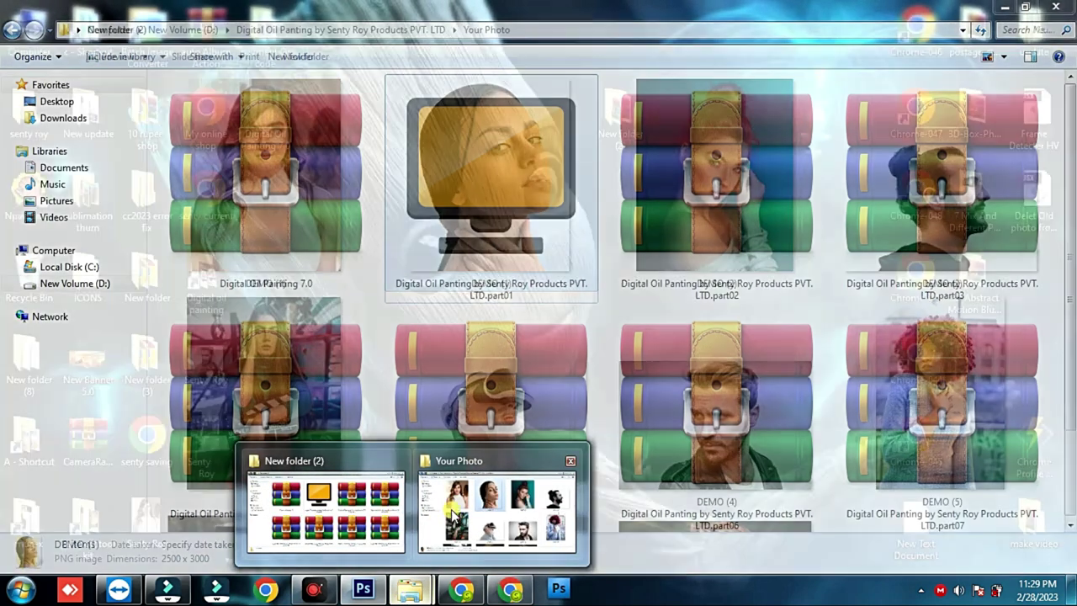
Step: In Explorer, go up from the Your Photo folder and open Save Result
{"action": "left_click", "coordinate": [464, 509]}
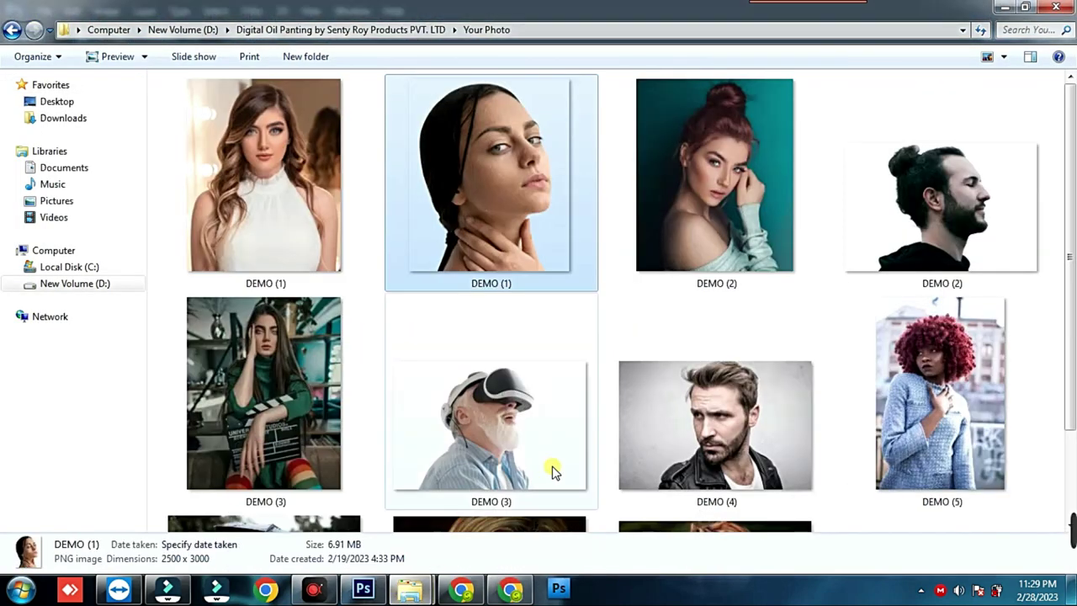
{"action": "key", "text": "BackSpace"}
{"action": "double_click", "coordinate": [301, 238]}
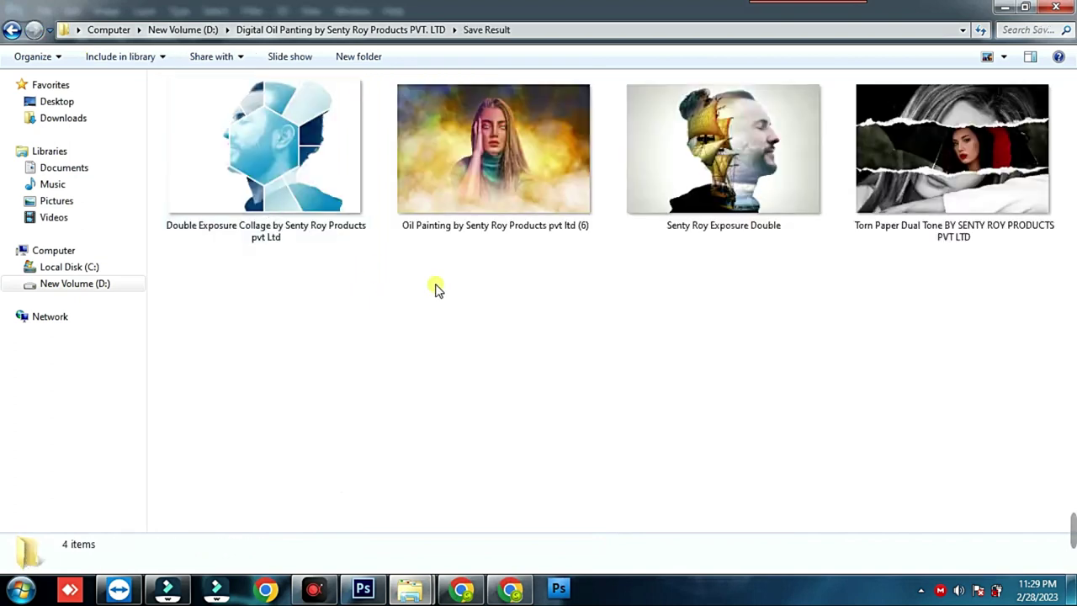
Step: Minimize Explorer and Photoshop, then restore Photoshop from the taskbar
{"action": "left_click", "coordinate": [1004, 8]}
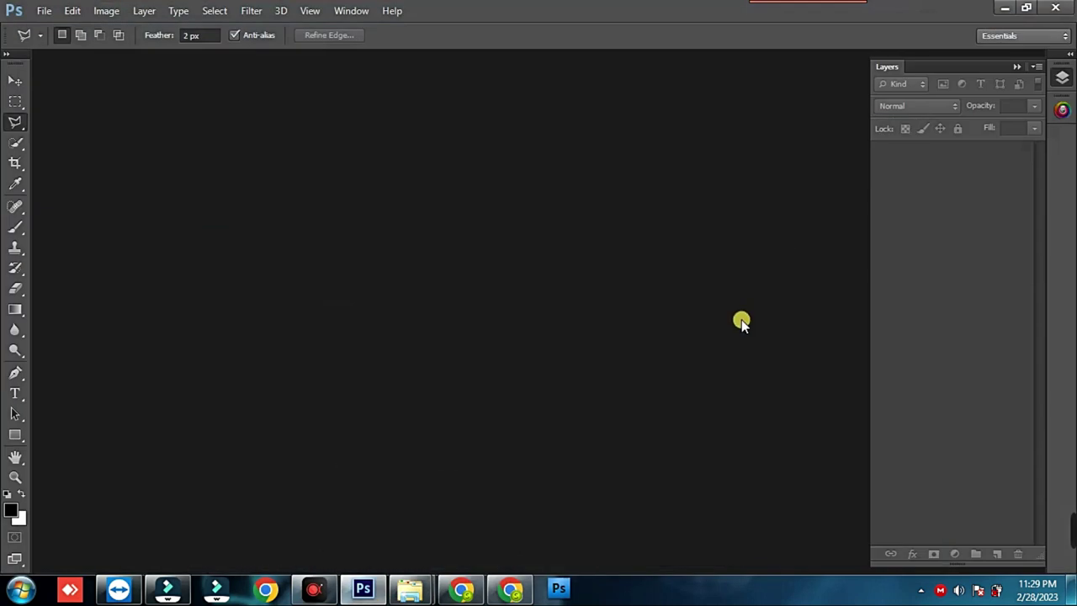
{"action": "left_click", "coordinate": [1005, 8]}
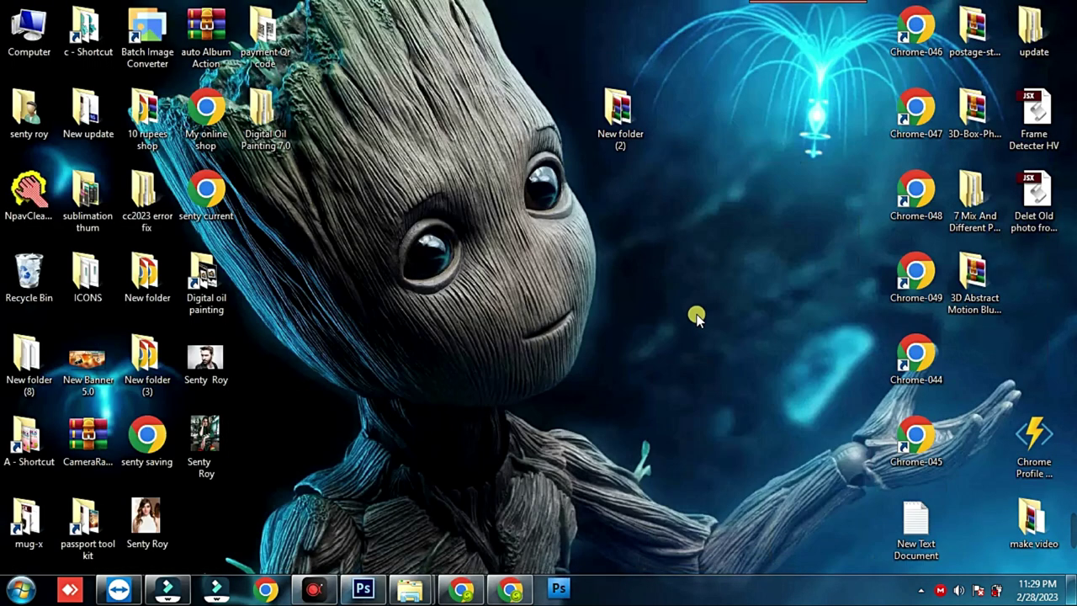
{"action": "left_click", "coordinate": [363, 589]}
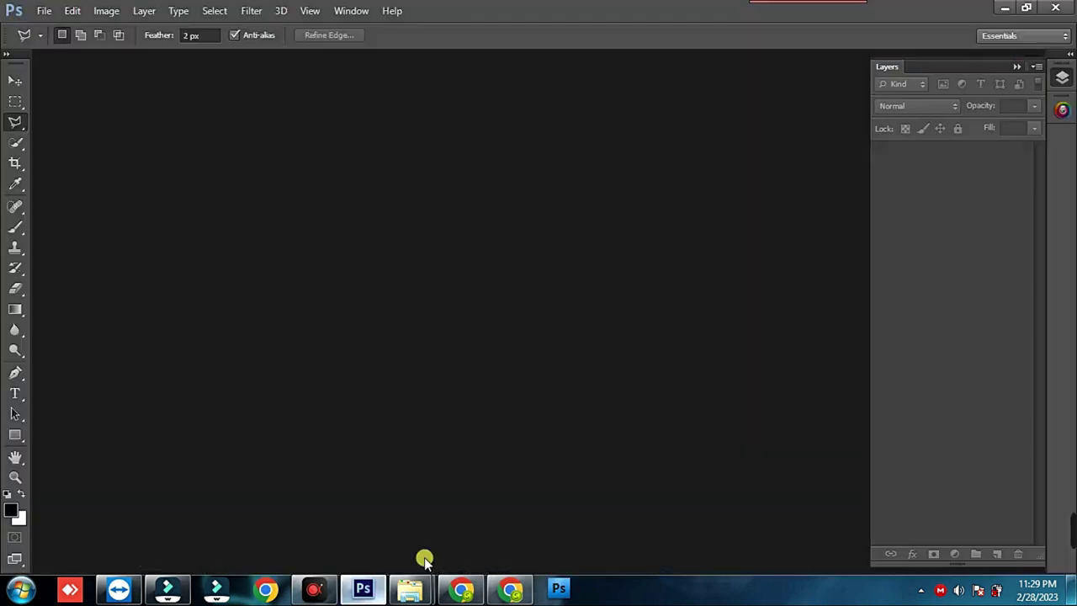
Step: Open the Digital Oil Painting 7 panel, expand Double Exposure, then switch to Chrome
{"action": "left_click", "coordinate": [1060, 110]}
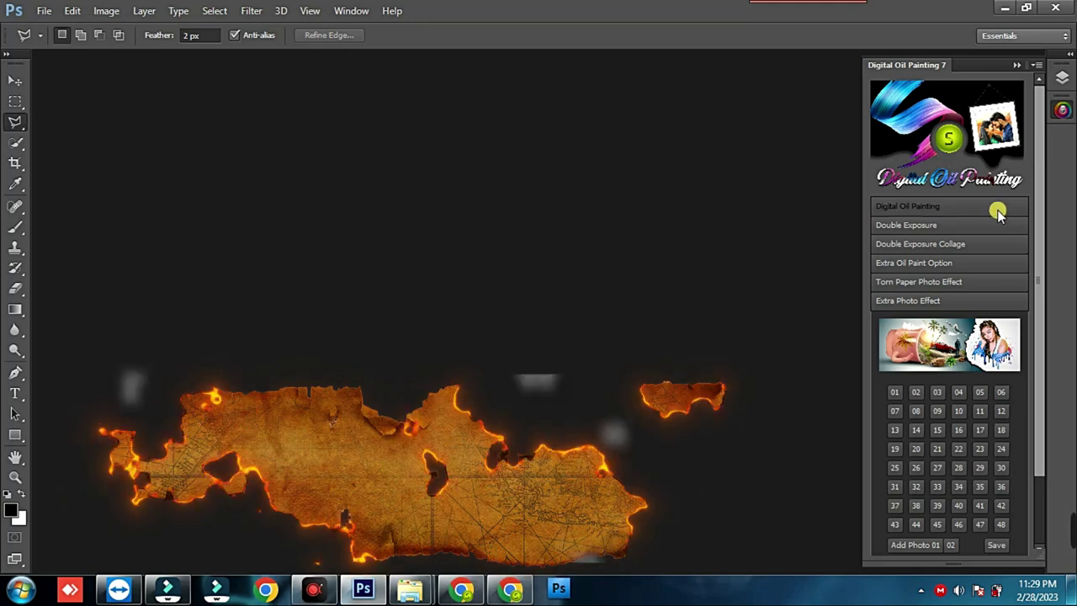
{"action": "left_click", "coordinate": [996, 210]}
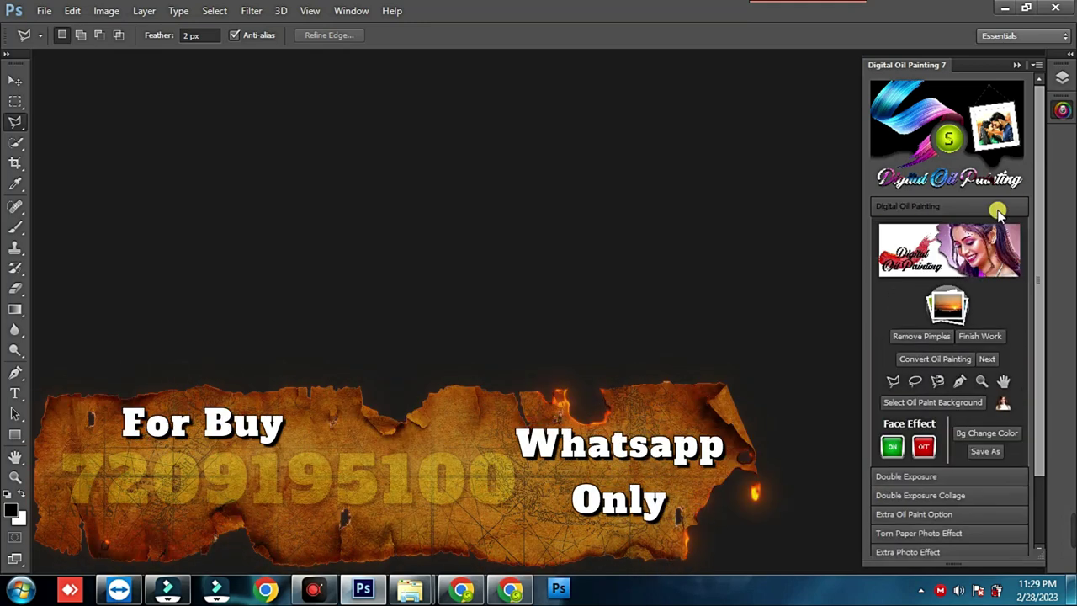
{"action": "left_click", "coordinate": [969, 476]}
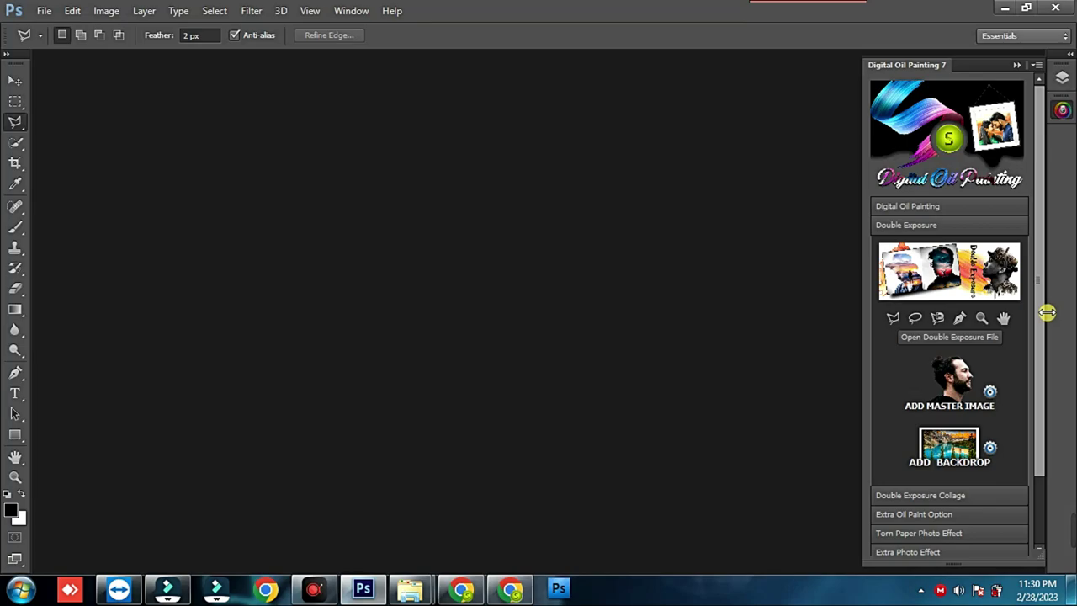
{"action": "key", "text": "alt+Tab"}
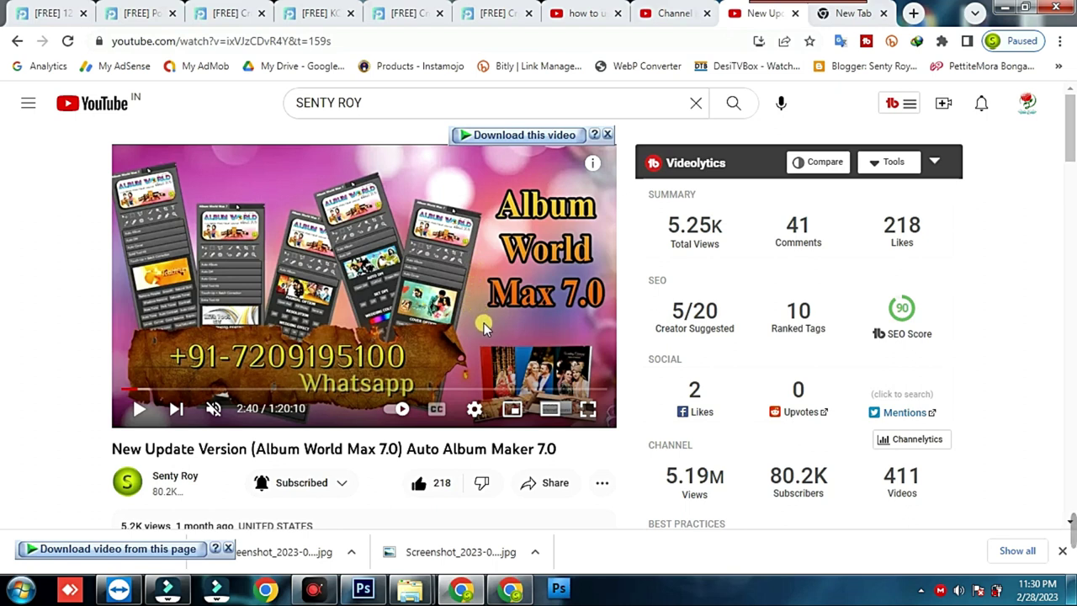
Step: Circle Show more, the description's opening line and the WhatsApp link in red, then clear them
{"action": "scroll", "coordinate": [412, 383], "scroll_direction": "down", "scroll_amount": 2}
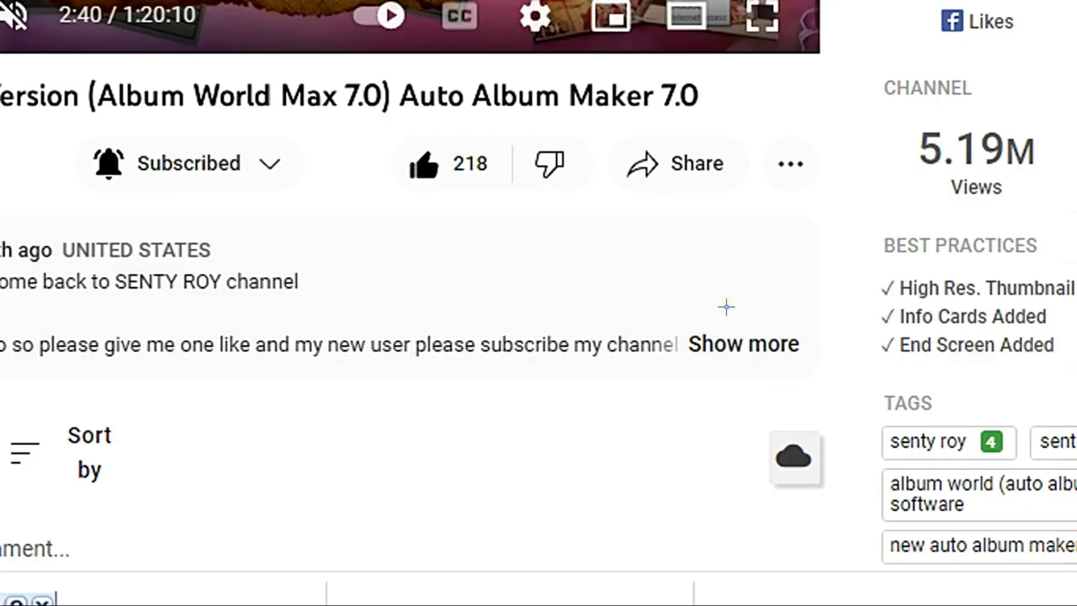
{"action": "left_click_drag", "start_coordinate": [737, 318], "coordinate": [665, 346]}
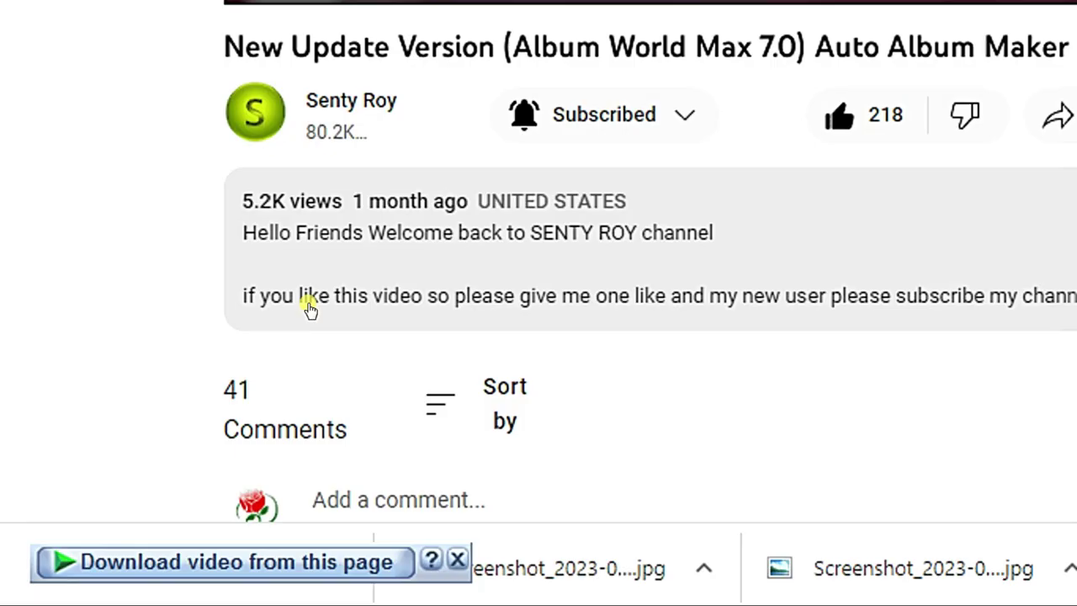
{"action": "left_click_drag", "start_coordinate": [181, 414], "coordinate": [164, 405]}
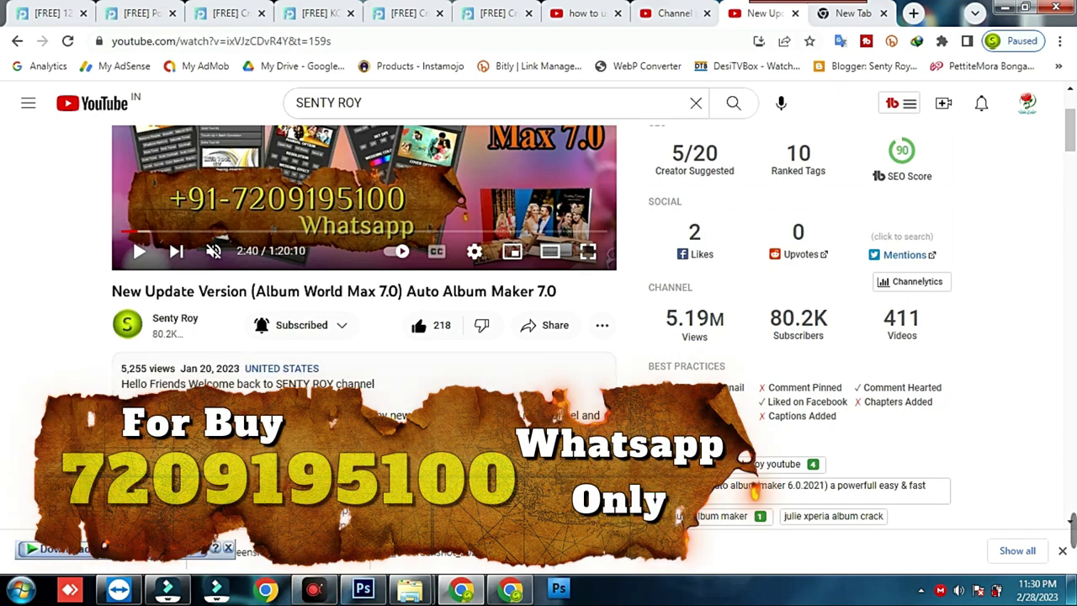
{"action": "scroll", "coordinate": [539, 337], "scroll_direction": "down", "scroll_amount": 1}
{"action": "scroll", "coordinate": [538, 336], "scroll_direction": "down", "scroll_amount": 2}
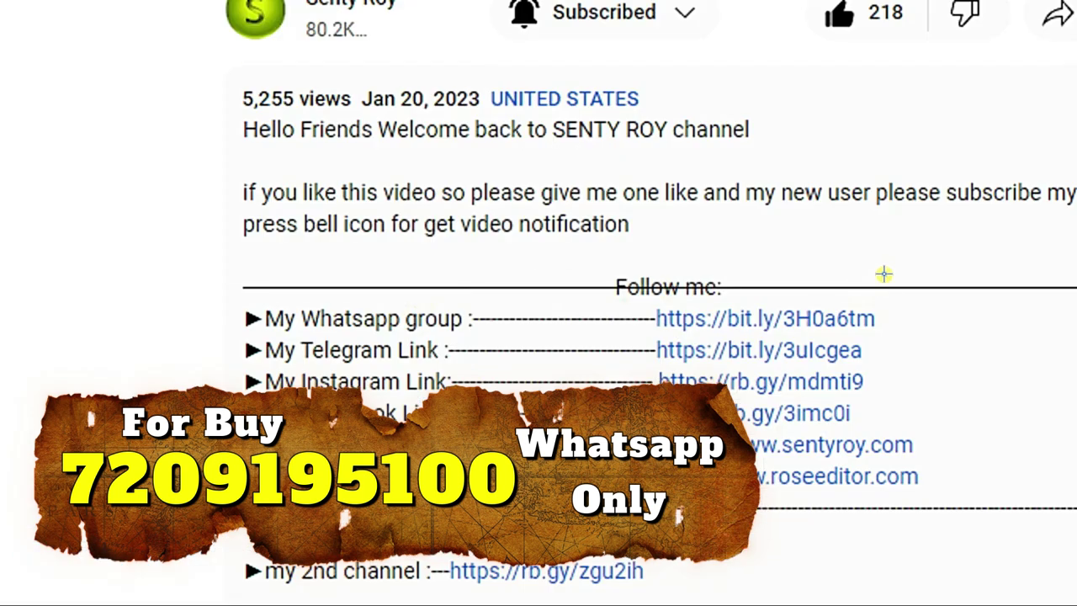
{"action": "mouse_move", "coordinate": [885, 331]}
{"action": "left_mouse_down"}
{"action": "mouse_move", "coordinate": [885, 362]}
{"action": "mouse_move", "coordinate": [925, 420]}
{"action": "mouse_move", "coordinate": [920, 500]}
{"action": "mouse_move", "coordinate": [583, 513]}
{"action": "mouse_move", "coordinate": [335, 507]}
{"action": "mouse_move", "coordinate": [188, 454]}
{"action": "mouse_move", "coordinate": [289, 247]}
{"action": "mouse_move", "coordinate": [765, 269]}
{"action": "mouse_move", "coordinate": [837, 283]}
{"action": "left_mouse_up"}
{"action": "key", "text": "Escape"}
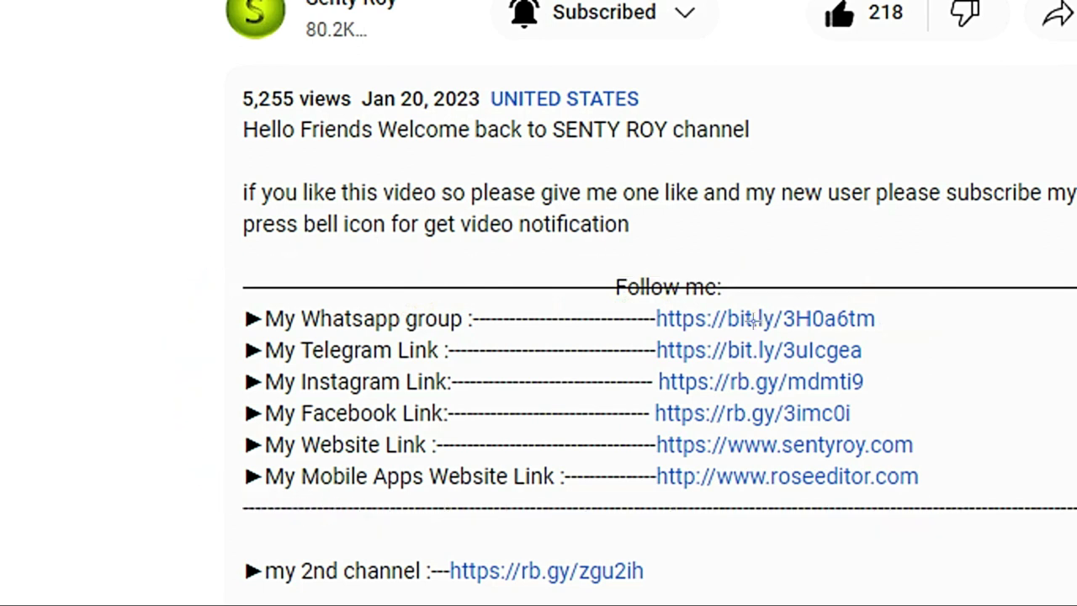
Step: Circle the second-channel and bit.ly download links in red, clear them, and follow the download link
{"action": "scroll", "coordinate": [651, 456], "scroll_direction": "down", "scroll_amount": 2}
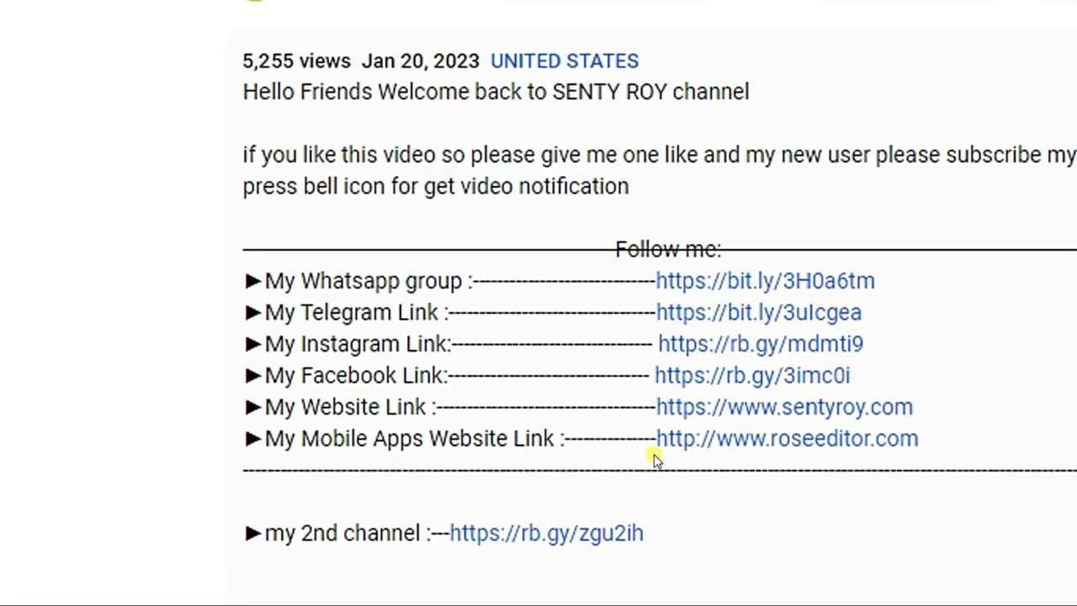
{"action": "mouse_move", "coordinate": [635, 435]}
{"action": "left_mouse_down"}
{"action": "mouse_move", "coordinate": [682, 459]}
{"action": "mouse_move", "coordinate": [546, 497]}
{"action": "mouse_move", "coordinate": [449, 473]}
{"action": "mouse_move", "coordinate": [417, 448]}
{"action": "mouse_move", "coordinate": [626, 422]}
{"action": "left_mouse_up"}
{"action": "key", "text": "Escape"}
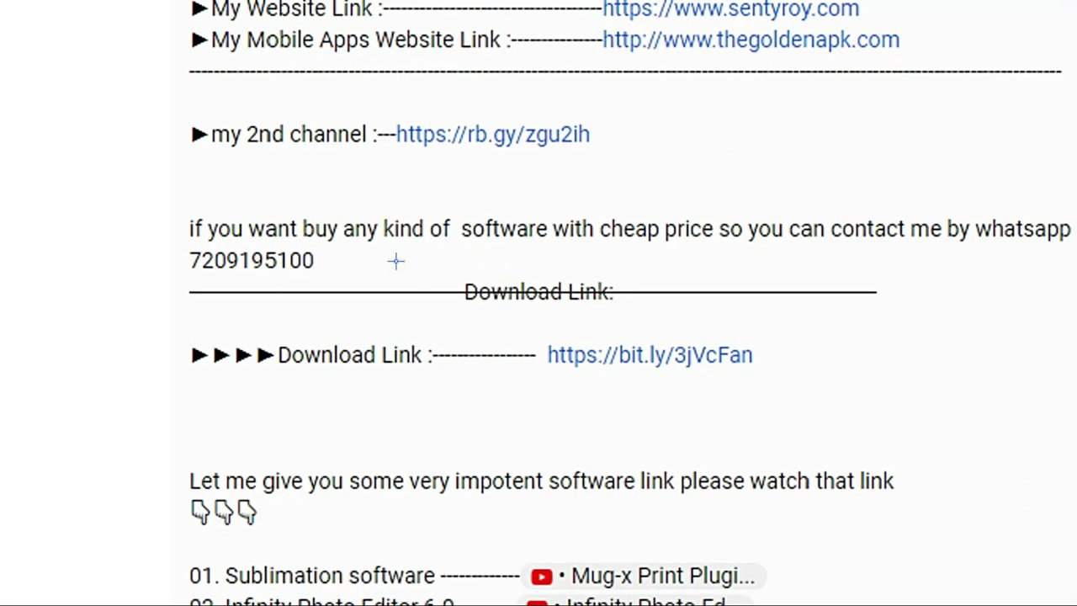
{"action": "mouse_move", "coordinate": [408, 271]}
{"action": "left_mouse_down"}
{"action": "mouse_move", "coordinate": [558, 242]}
{"action": "mouse_move", "coordinate": [748, 255]}
{"action": "mouse_move", "coordinate": [815, 300]}
{"action": "mouse_move", "coordinate": [637, 408]}
{"action": "mouse_move", "coordinate": [286, 429]}
{"action": "mouse_move", "coordinate": [188, 397]}
{"action": "mouse_move", "coordinate": [216, 295]}
{"action": "mouse_move", "coordinate": [458, 258]}
{"action": "left_mouse_up"}
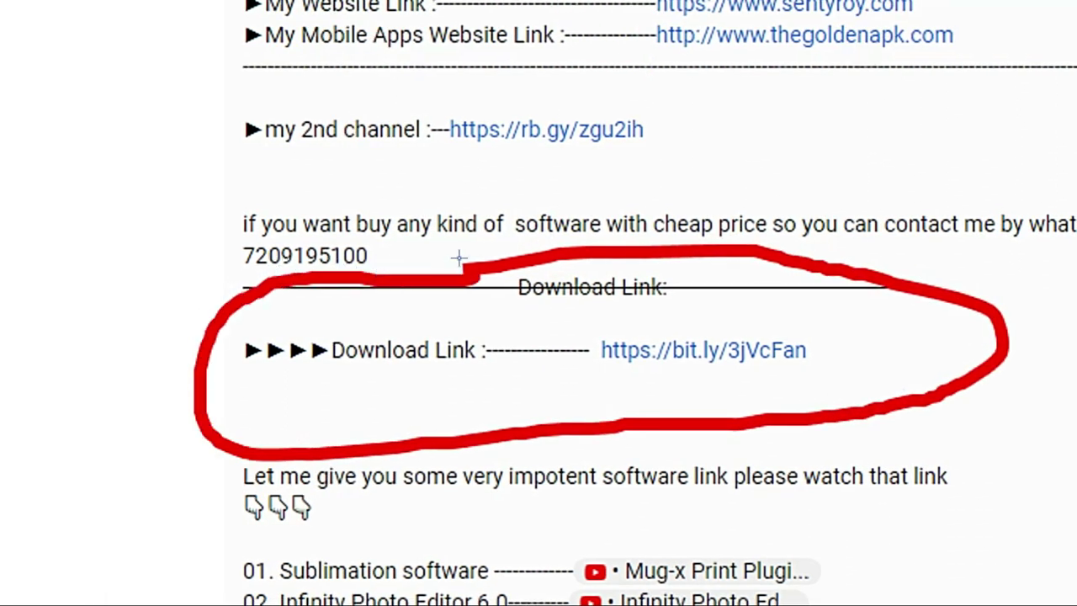
{"action": "mouse_move", "coordinate": [595, 316]}
{"action": "left_mouse_down"}
{"action": "mouse_move", "coordinate": [729, 295]}
{"action": "mouse_move", "coordinate": [793, 348]}
{"action": "mouse_move", "coordinate": [592, 396]}
{"action": "mouse_move", "coordinate": [512, 352]}
{"action": "mouse_move", "coordinate": [634, 378]}
{"action": "mouse_move", "coordinate": [764, 365]}
{"action": "left_mouse_up"}
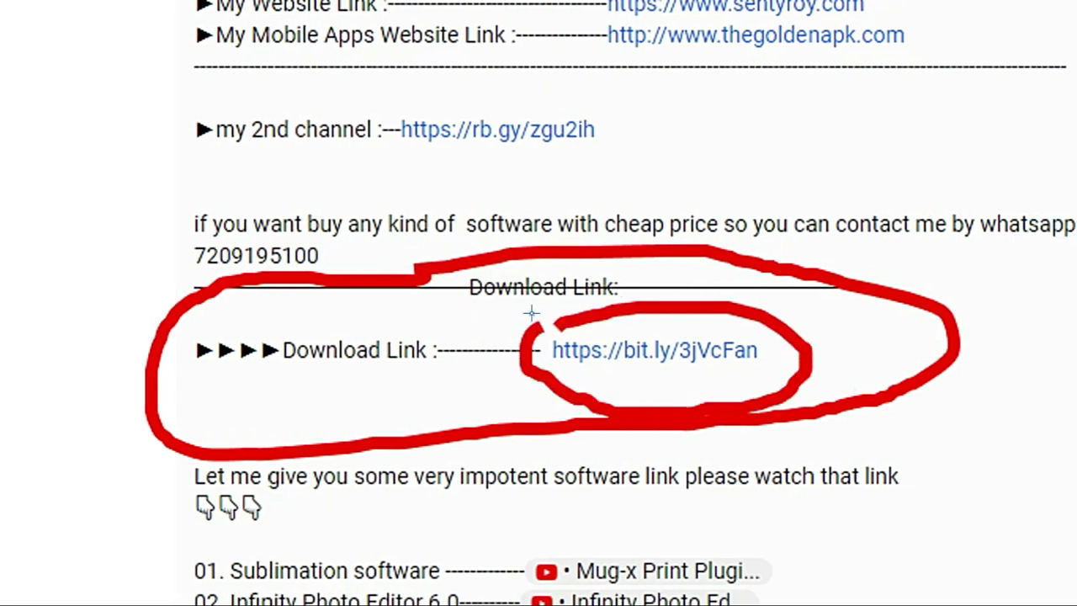
{"action": "key", "text": "ctrl+z"}
{"action": "key", "text": "ctrl+z"}
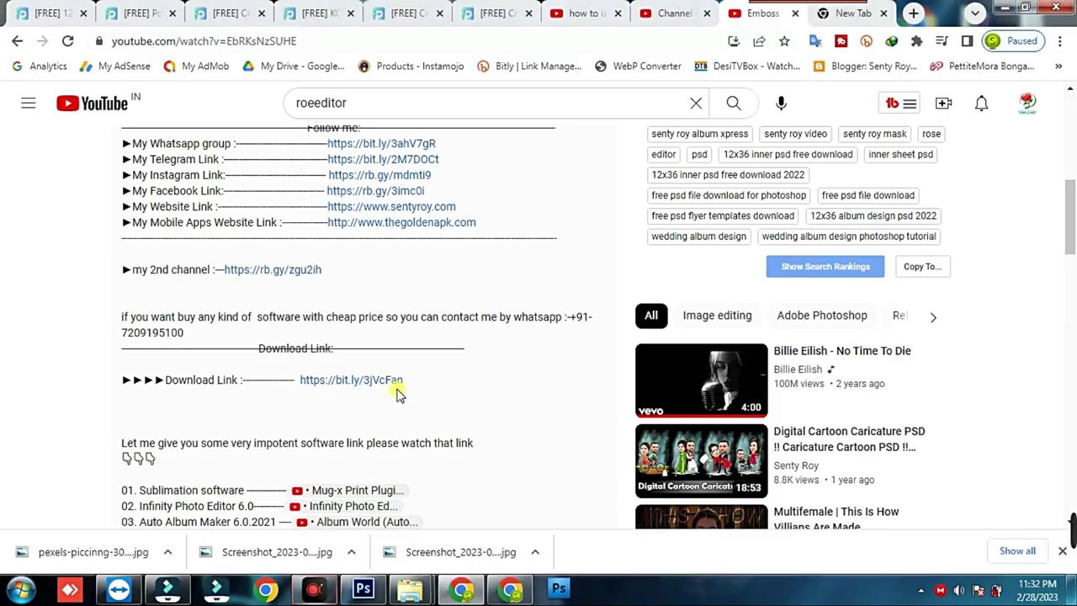
{"action": "left_click", "coordinate": [385, 383]}
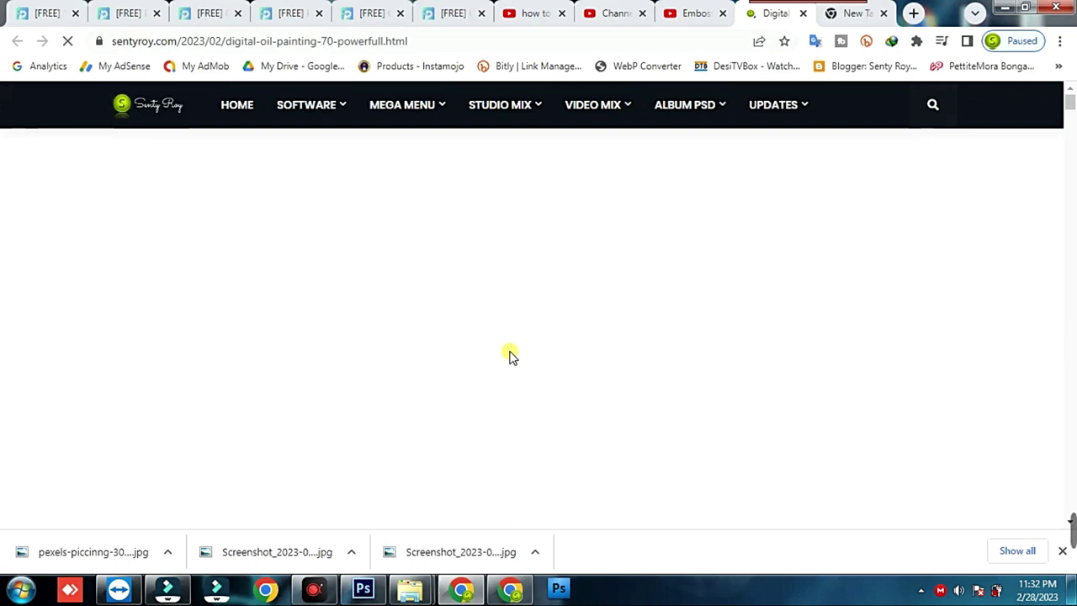
Step: Scroll the sentyroy.com post to the download heading and button, circle them in red, then erase
{"action": "scroll", "coordinate": [511, 356], "scroll_direction": "down", "scroll_amount": 5}
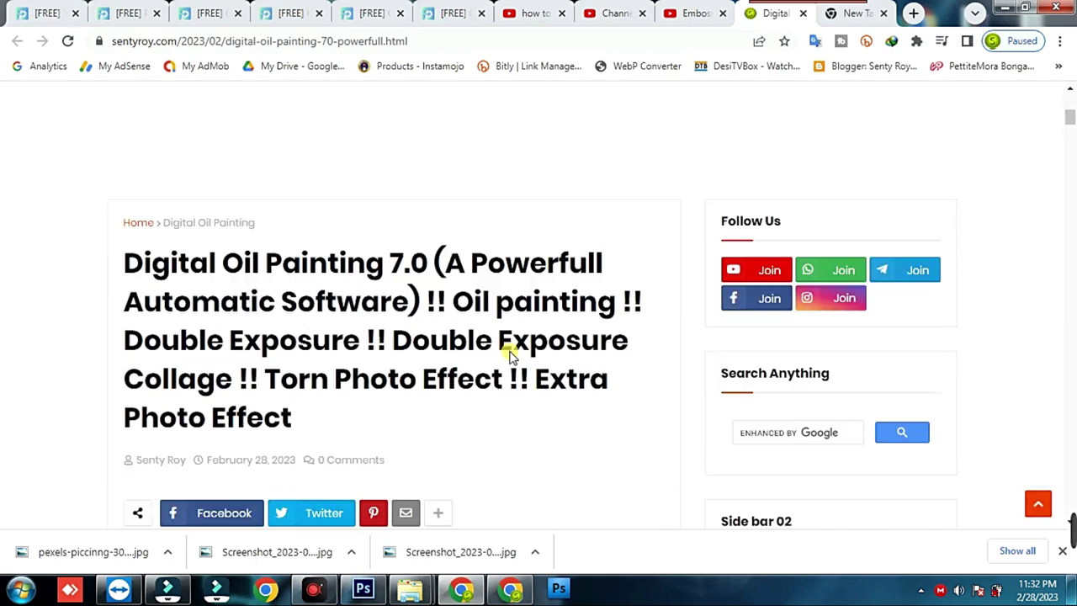
{"action": "scroll", "coordinate": [505, 357], "scroll_direction": "down", "scroll_amount": 1}
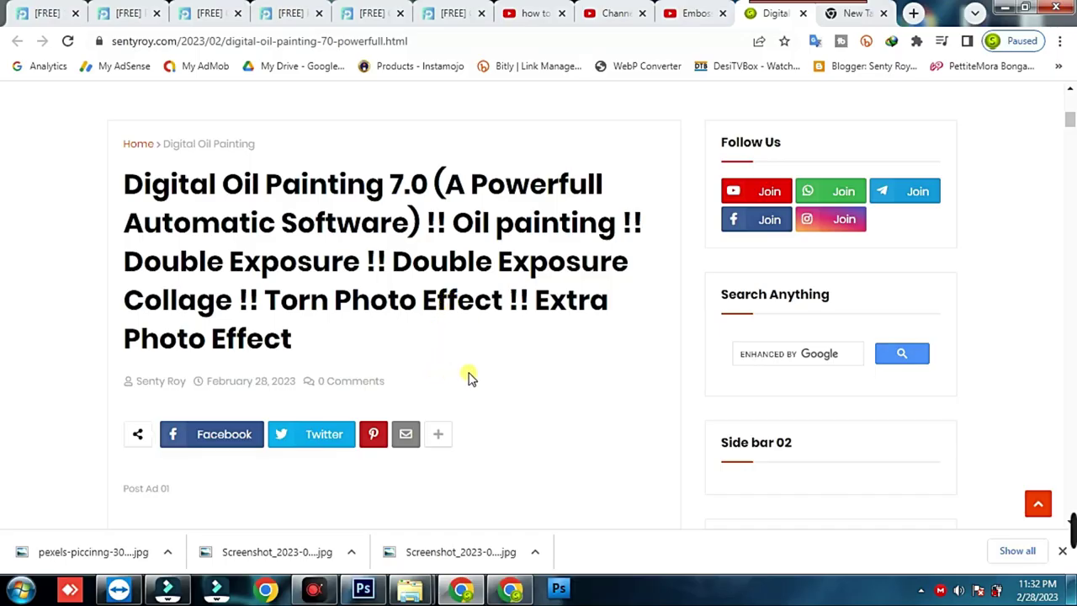
{"action": "scroll", "coordinate": [468, 377], "scroll_direction": "down", "scroll_amount": 2}
{"action": "scroll", "coordinate": [454, 374], "scroll_direction": "down", "scroll_amount": 3}
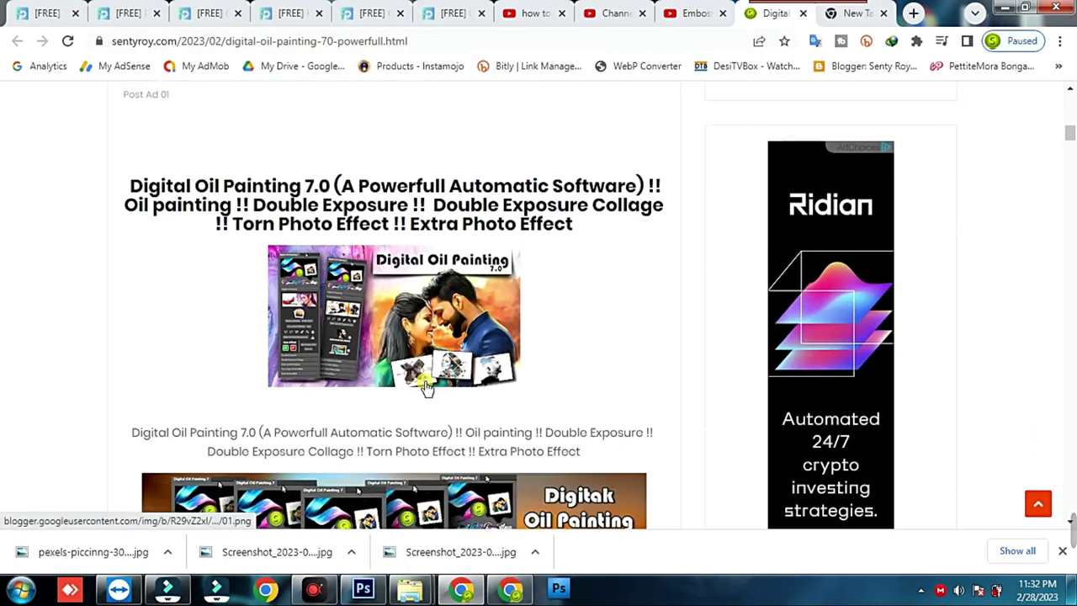
{"action": "scroll", "coordinate": [426, 385], "scroll_direction": "down", "scroll_amount": 3}
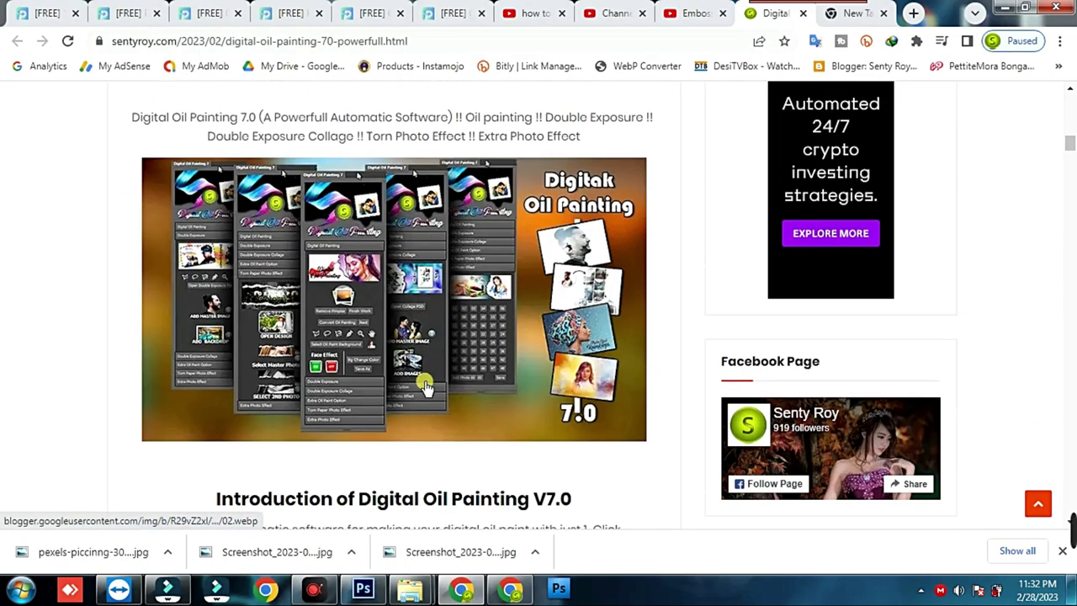
{"action": "scroll", "coordinate": [425, 386], "scroll_direction": "down", "scroll_amount": 1}
{"action": "scroll", "coordinate": [420, 384], "scroll_direction": "down", "scroll_amount": 1}
{"action": "scroll", "coordinate": [403, 383], "scroll_direction": "down", "scroll_amount": 1}
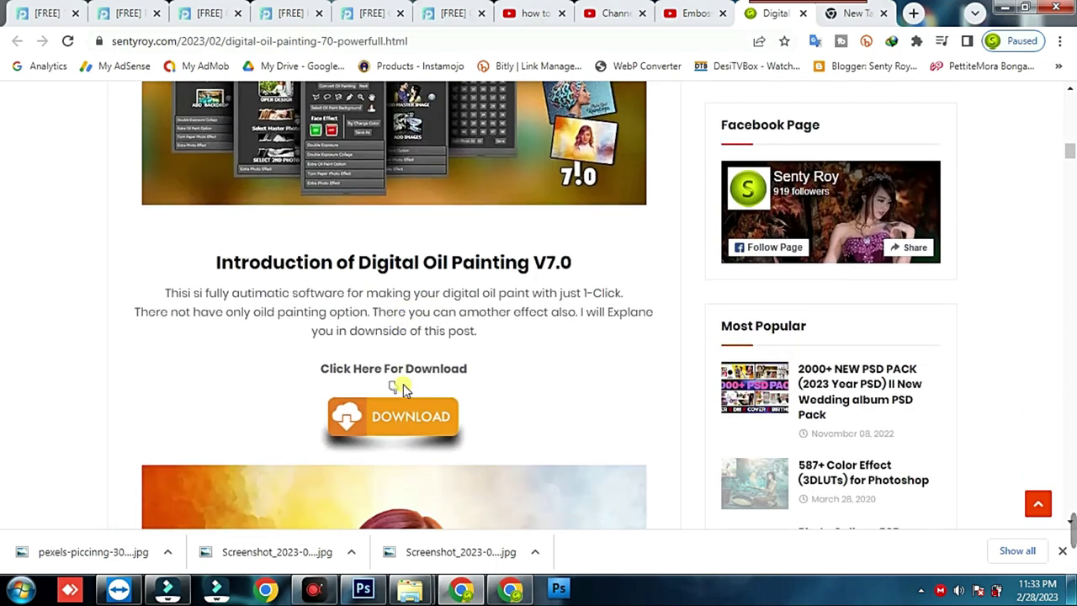
{"action": "scroll", "coordinate": [407, 381], "scroll_direction": "down", "scroll_amount": 1}
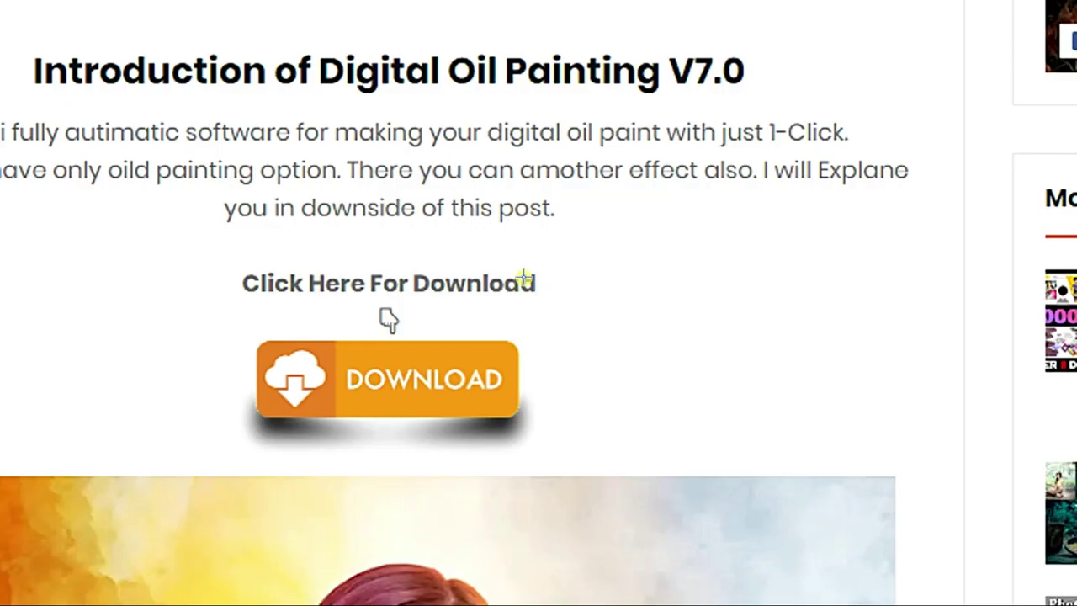
{"action": "mouse_move", "coordinate": [551, 251]}
{"action": "left_mouse_down"}
{"action": "mouse_move", "coordinate": [572, 268]}
{"action": "mouse_move", "coordinate": [496, 444]}
{"action": "mouse_move", "coordinate": [193, 432]}
{"action": "mouse_move", "coordinate": [200, 266]}
{"action": "mouse_move", "coordinate": [459, 240]}
{"action": "mouse_move", "coordinate": [549, 256]}
{"action": "left_mouse_up"}
{"action": "key", "text": "e"}
{"action": "key", "text": "Escape"}
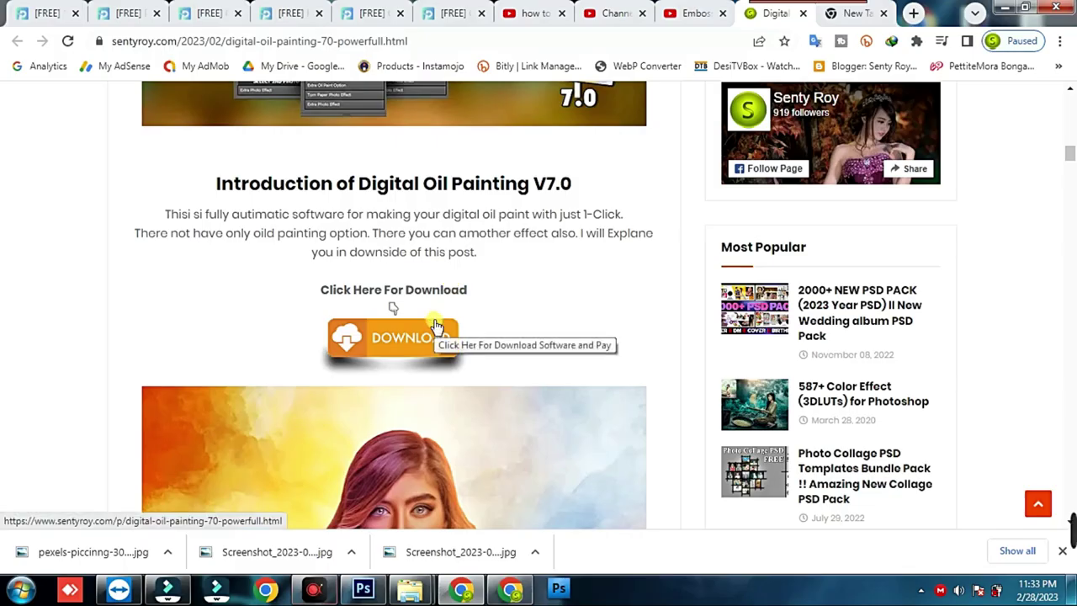
Step: Scroll down the post and briefly circle the DOWNLOAD button in red, then clear it
{"action": "scroll", "coordinate": [436, 328], "scroll_direction": "down", "scroll_amount": 2}
{"action": "scroll", "coordinate": [435, 328], "scroll_direction": "down", "scroll_amount": 1}
{"action": "scroll", "coordinate": [436, 328], "scroll_direction": "down", "scroll_amount": 1}
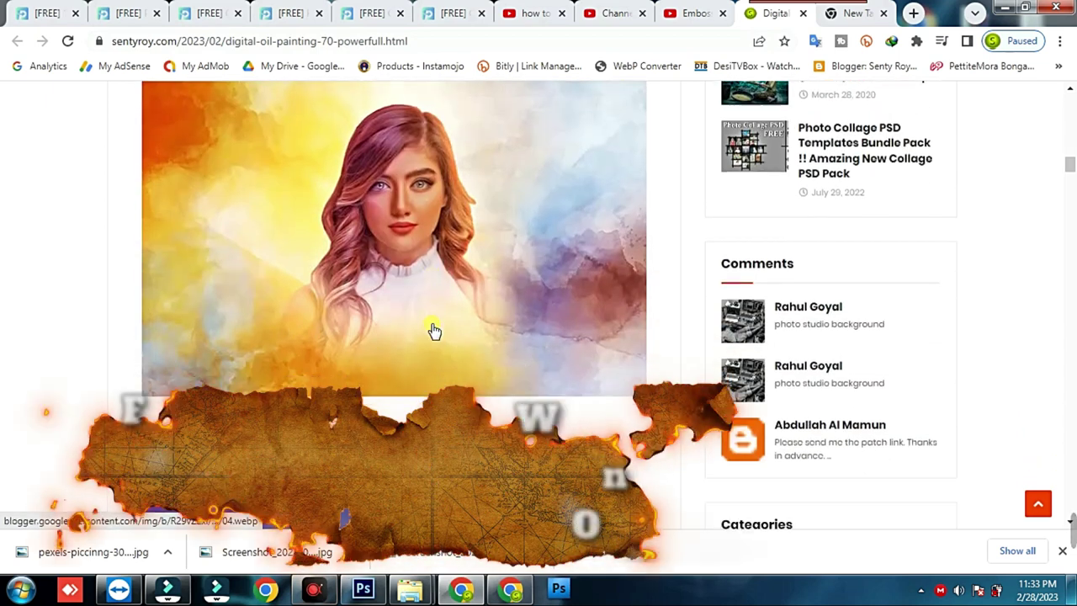
{"action": "scroll", "coordinate": [431, 328], "scroll_direction": "down", "scroll_amount": 2}
{"action": "scroll", "coordinate": [432, 328], "scroll_direction": "down", "scroll_amount": 2}
{"action": "scroll", "coordinate": [432, 328], "scroll_direction": "down", "scroll_amount": 1}
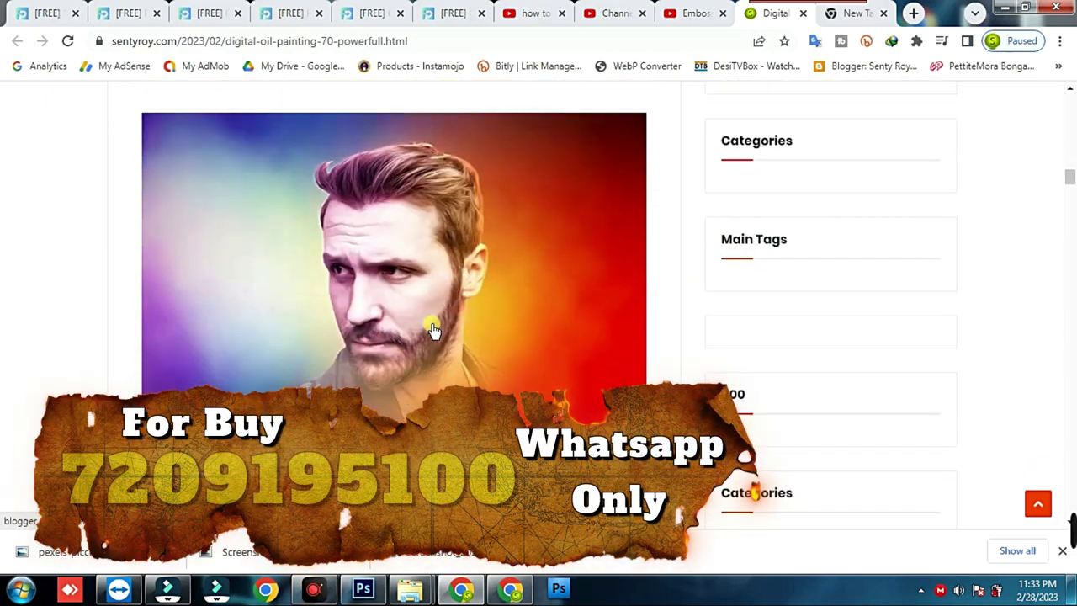
{"action": "scroll", "coordinate": [433, 329], "scroll_direction": "down", "scroll_amount": 1}
{"action": "scroll", "coordinate": [434, 330], "scroll_direction": "down", "scroll_amount": 1}
{"action": "scroll", "coordinate": [433, 329], "scroll_direction": "down", "scroll_amount": 1}
{"action": "scroll", "coordinate": [433, 329], "scroll_direction": "down", "scroll_amount": 3}
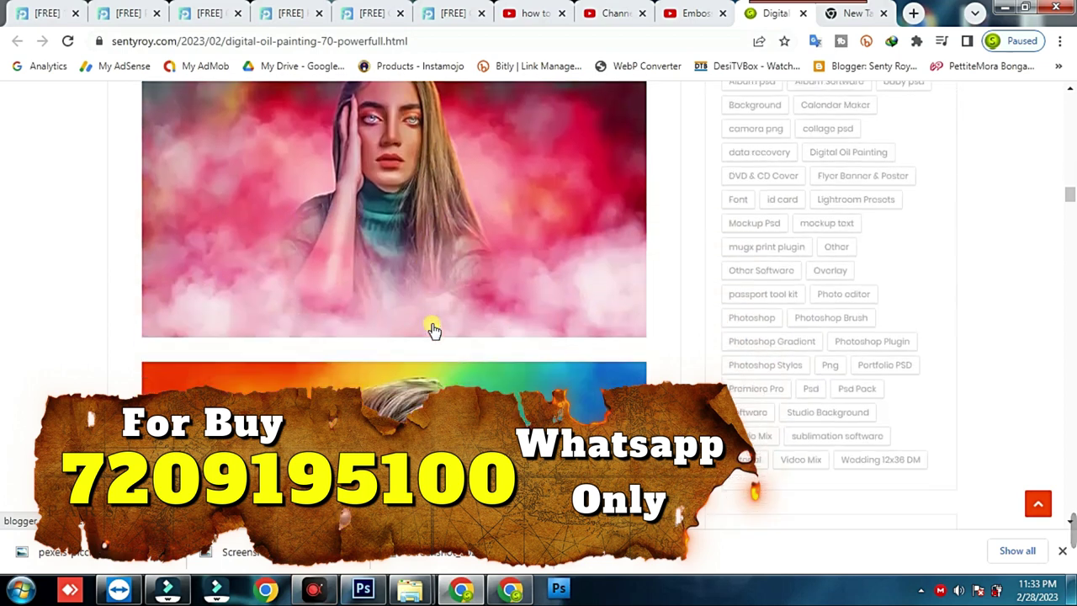
{"action": "scroll", "coordinate": [434, 329], "scroll_direction": "down", "scroll_amount": 2}
{"action": "scroll", "coordinate": [433, 330], "scroll_direction": "down", "scroll_amount": 2}
{"action": "scroll", "coordinate": [433, 330], "scroll_direction": "down", "scroll_amount": 3}
{"action": "scroll", "coordinate": [433, 330], "scroll_direction": "down", "scroll_amount": 1}
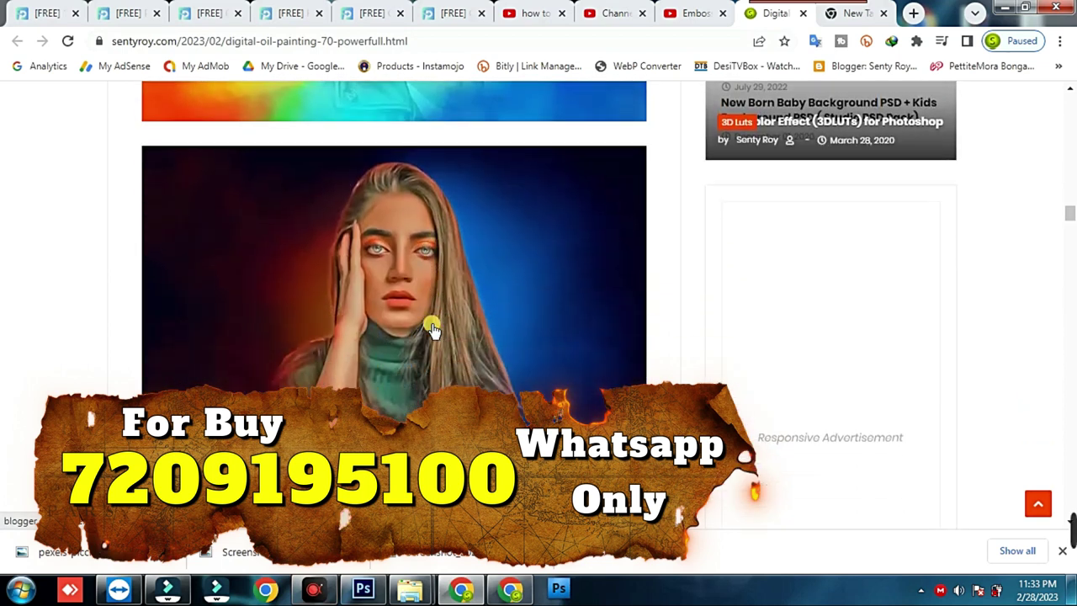
{"action": "scroll", "coordinate": [433, 330], "scroll_direction": "down", "scroll_amount": 3}
{"action": "scroll", "coordinate": [431, 328], "scroll_direction": "down", "scroll_amount": 3}
{"action": "scroll", "coordinate": [431, 328], "scroll_direction": "down", "scroll_amount": 1}
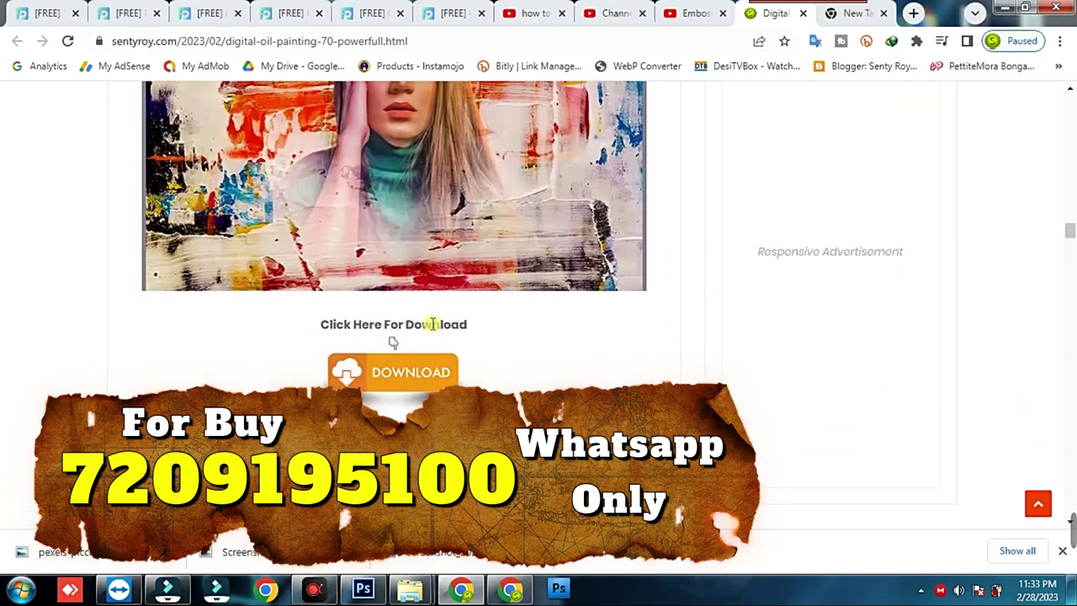
{"action": "key", "text": "ctrl+shift+d"}
{"action": "mouse_move", "coordinate": [496, 318]}
{"action": "left_mouse_down"}
{"action": "mouse_move", "coordinate": [416, 425]}
{"action": "mouse_move", "coordinate": [268, 336]}
{"action": "left_mouse_up"}
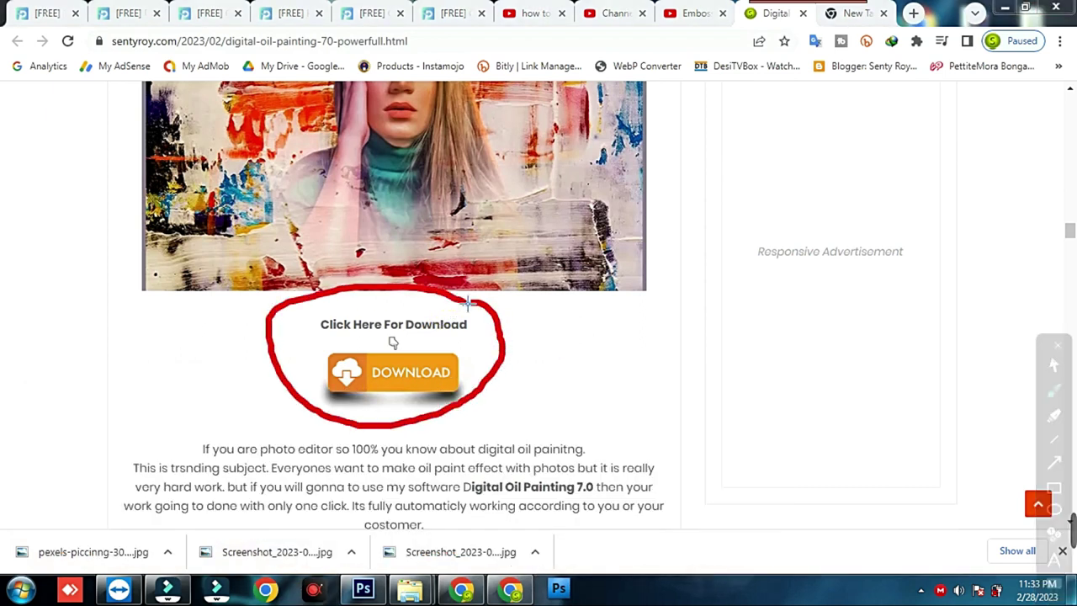
{"action": "key", "text": "Escape"}
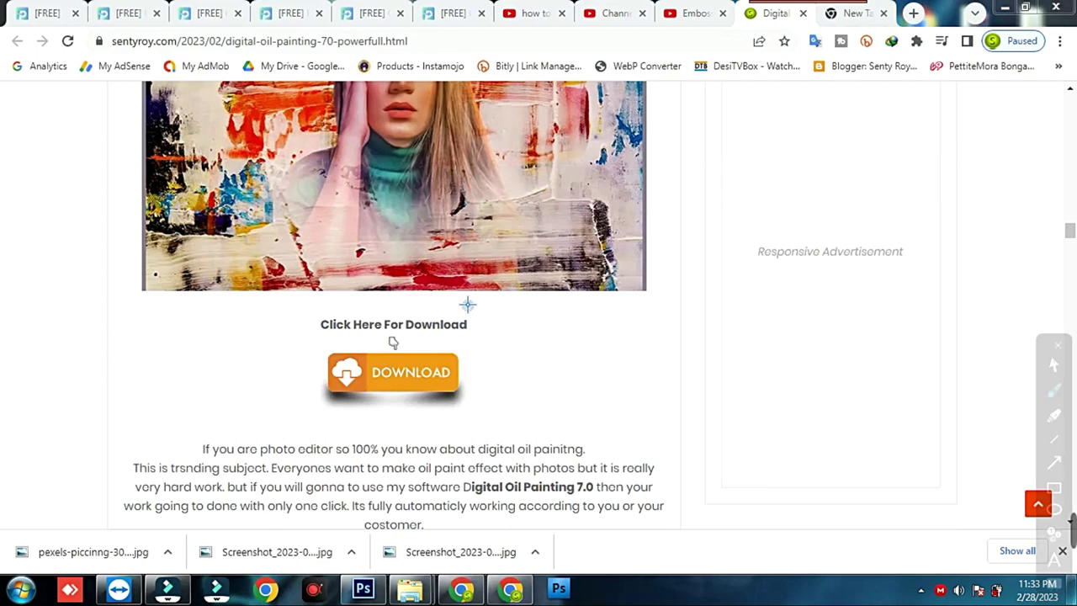
Step: Circle the intro paragraph about Digital Oil Painting 7.0's oil-paint effect in red
{"action": "scroll", "coordinate": [446, 345], "scroll_direction": "down", "scroll_amount": 3}
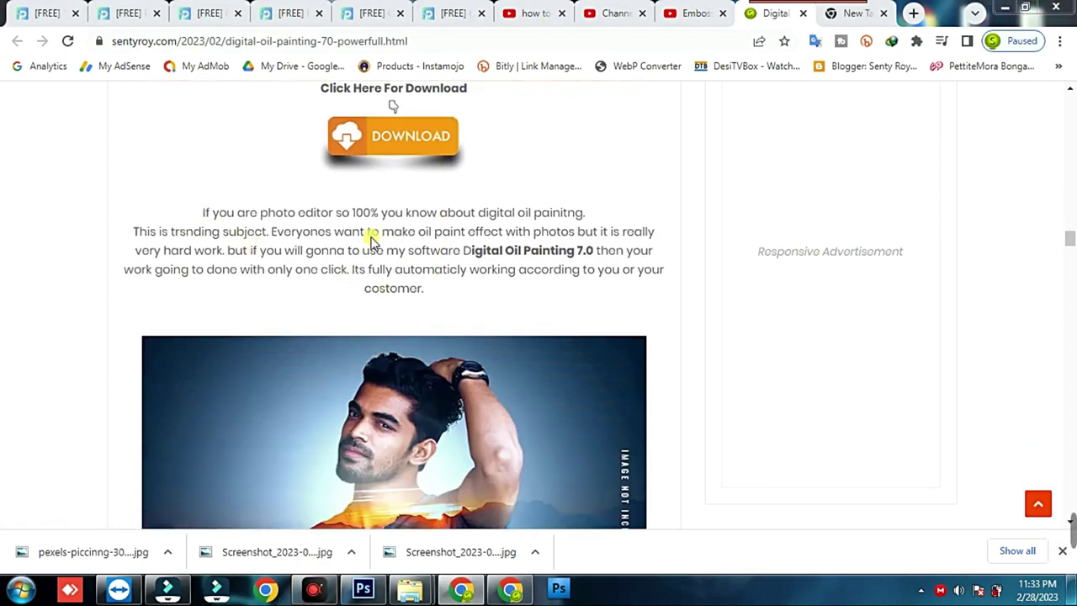
{"action": "key", "text": "ctrl+alt+g"}
{"action": "mouse_move", "coordinate": [384, 201]}
{"action": "left_mouse_down"}
{"action": "mouse_move", "coordinate": [612, 187]}
{"action": "mouse_move", "coordinate": [681, 282]}
{"action": "mouse_move", "coordinate": [355, 315]}
{"action": "mouse_move", "coordinate": [125, 281]}
{"action": "mouse_move", "coordinate": [176, 193]}
{"action": "mouse_move", "coordinate": [376, 192]}
{"action": "left_mouse_up"}
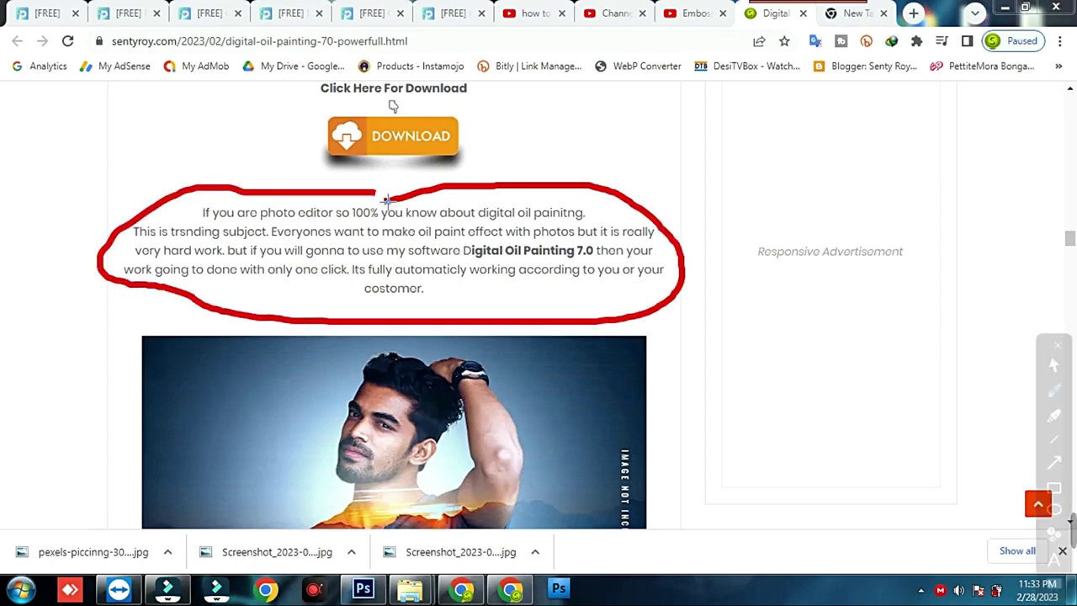
Step: Scroll past the sample images, briefly looping the download button and the description paragraph in red
{"action": "scroll", "coordinate": [423, 310], "scroll_direction": "down", "scroll_amount": 5}
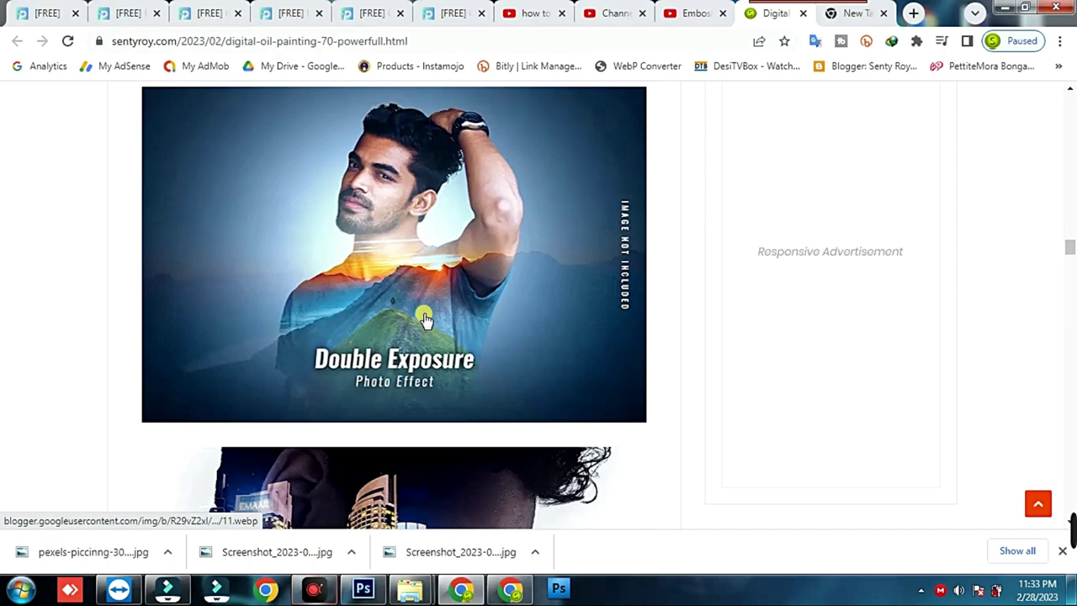
{"action": "scroll", "coordinate": [423, 310], "scroll_direction": "down", "scroll_amount": 2}
{"action": "scroll", "coordinate": [424, 318], "scroll_direction": "down", "scroll_amount": 3}
{"action": "scroll", "coordinate": [425, 318], "scroll_direction": "down", "scroll_amount": 6}
{"action": "scroll", "coordinate": [425, 320], "scroll_direction": "down", "scroll_amount": 2}
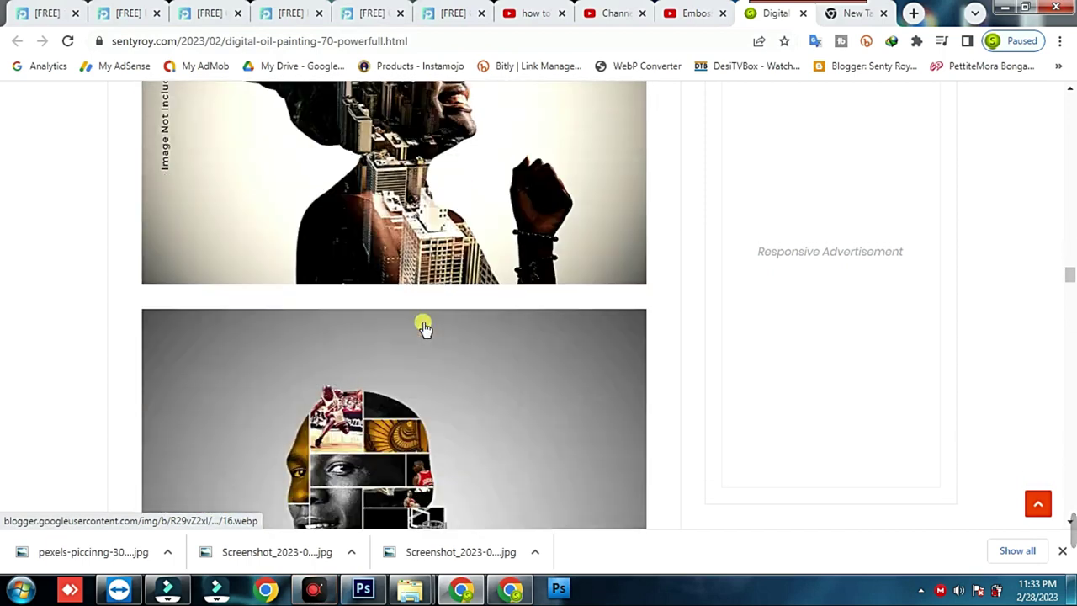
{"action": "scroll", "coordinate": [425, 323], "scroll_direction": "down", "scroll_amount": 3}
{"action": "scroll", "coordinate": [425, 327], "scroll_direction": "down", "scroll_amount": 4}
{"action": "scroll", "coordinate": [425, 326], "scroll_direction": "down", "scroll_amount": 3}
{"action": "scroll", "coordinate": [423, 328], "scroll_direction": "down", "scroll_amount": 4}
{"action": "scroll", "coordinate": [422, 328], "scroll_direction": "down", "scroll_amount": 3}
{"action": "scroll", "coordinate": [423, 336], "scroll_direction": "down", "scroll_amount": 2}
{"action": "key", "text": "ctrl+alt+g"}
{"action": "mouse_move", "coordinate": [471, 234]}
{"action": "left_mouse_down"}
{"action": "mouse_move", "coordinate": [432, 332]}
{"action": "mouse_move", "coordinate": [300, 240]}
{"action": "mouse_move", "coordinate": [451, 237]}
{"action": "left_mouse_up"}
{"action": "key", "text": "Escape"}
{"action": "scroll", "coordinate": [407, 326], "scroll_direction": "down", "scroll_amount": 2}
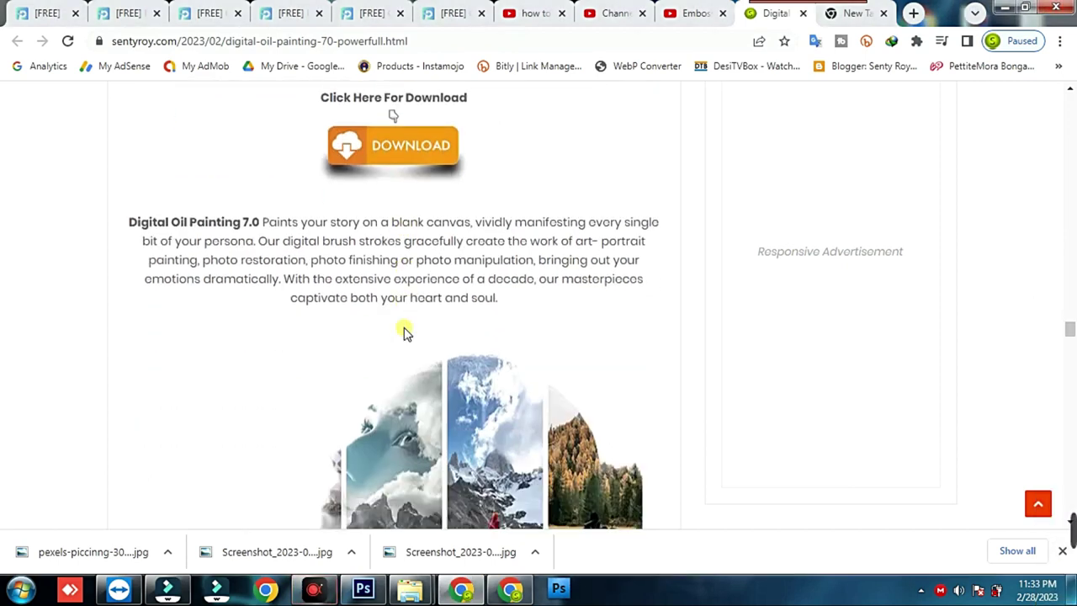
{"action": "key", "text": "ctrl+alt+g"}
{"action": "mouse_move", "coordinate": [254, 204]}
{"action": "left_mouse_down"}
{"action": "mouse_move", "coordinate": [458, 187]}
{"action": "mouse_move", "coordinate": [680, 204]}
{"action": "mouse_move", "coordinate": [436, 337]}
{"action": "mouse_move", "coordinate": [84, 250]}
{"action": "mouse_move", "coordinate": [258, 192]}
{"action": "left_mouse_up"}
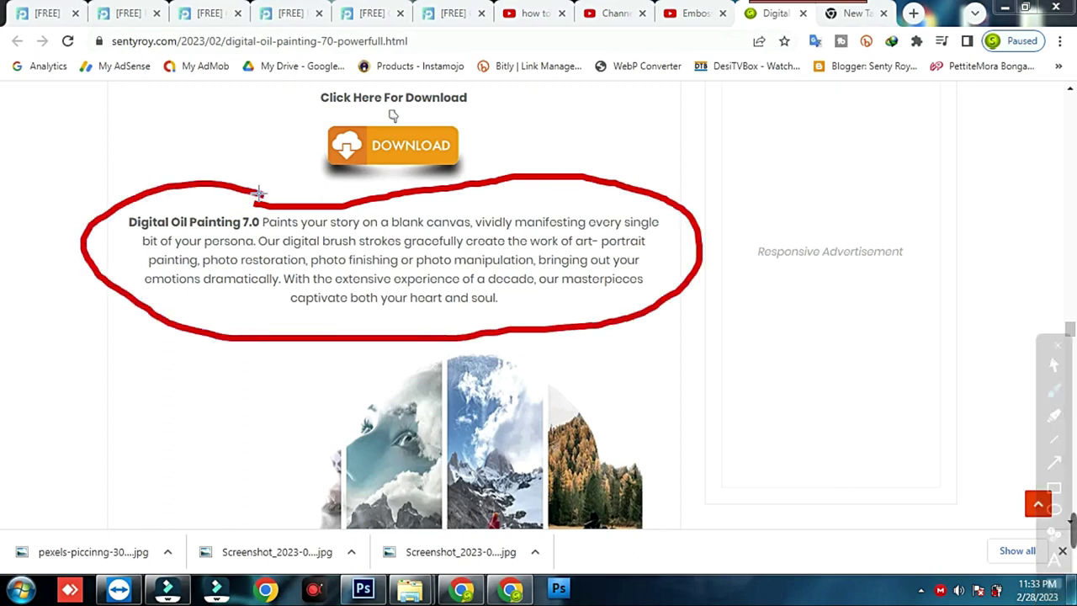
{"action": "key", "text": "Escape"}
Step: Scroll to the Software Features list, circle the developer and company credit, then undo the marks
{"action": "scroll", "coordinate": [404, 315], "scroll_direction": "down", "scroll_amount": 1}
{"action": "scroll", "coordinate": [404, 328], "scroll_direction": "down", "scroll_amount": 4}
{"action": "scroll", "coordinate": [404, 342], "scroll_direction": "down", "scroll_amount": 4}
{"action": "scroll", "coordinate": [405, 359], "scroll_direction": "down", "scroll_amount": 4}
{"action": "scroll", "coordinate": [408, 360], "scroll_direction": "down", "scroll_amount": 3}
{"action": "scroll", "coordinate": [408, 361], "scroll_direction": "down", "scroll_amount": 2}
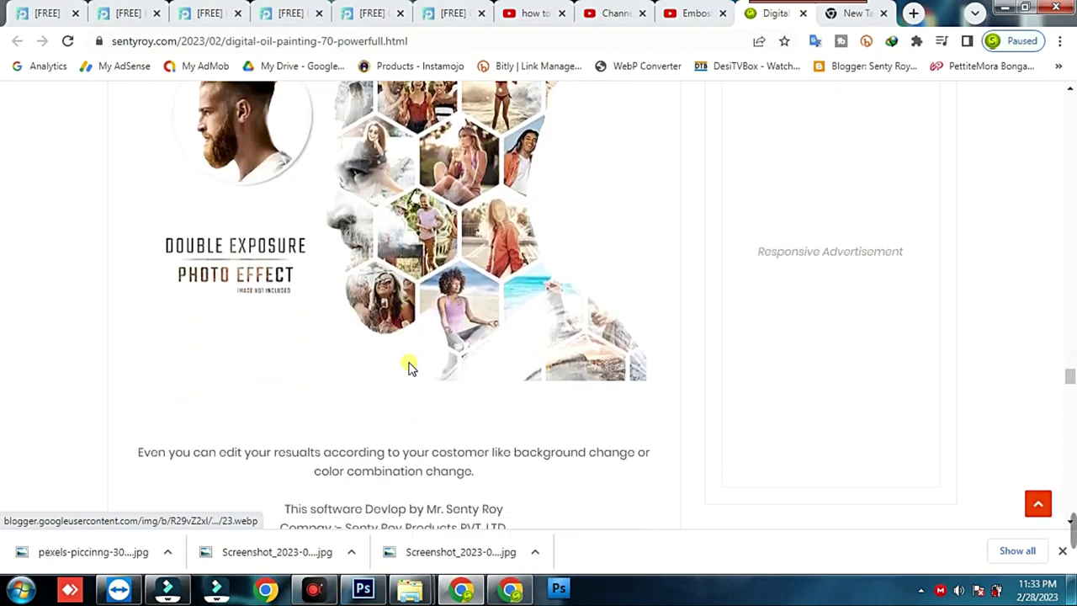
{"action": "scroll", "coordinate": [409, 368], "scroll_direction": "down", "scroll_amount": 2}
{"action": "scroll", "coordinate": [406, 364], "scroll_direction": "down", "scroll_amount": 1}
{"action": "scroll", "coordinate": [252, 252], "scroll_direction": "down", "scroll_amount": 1}
{"action": "mouse_move", "coordinate": [252, 179]}
{"action": "left_mouse_down"}
{"action": "mouse_move", "coordinate": [310, 238]}
{"action": "mouse_move", "coordinate": [284, 384]}
{"action": "mouse_move", "coordinate": [88, 370]}
{"action": "mouse_move", "coordinate": [126, 164]}
{"action": "mouse_move", "coordinate": [251, 191]}
{"action": "left_mouse_up"}
{"action": "mouse_move", "coordinate": [496, 143]}
{"action": "left_mouse_down"}
{"action": "mouse_move", "coordinate": [553, 149]}
{"action": "mouse_move", "coordinate": [355, 190]}
{"action": "mouse_move", "coordinate": [252, 135]}
{"action": "mouse_move", "coordinate": [406, 124]}
{"action": "mouse_move", "coordinate": [510, 143]}
{"action": "left_mouse_up"}
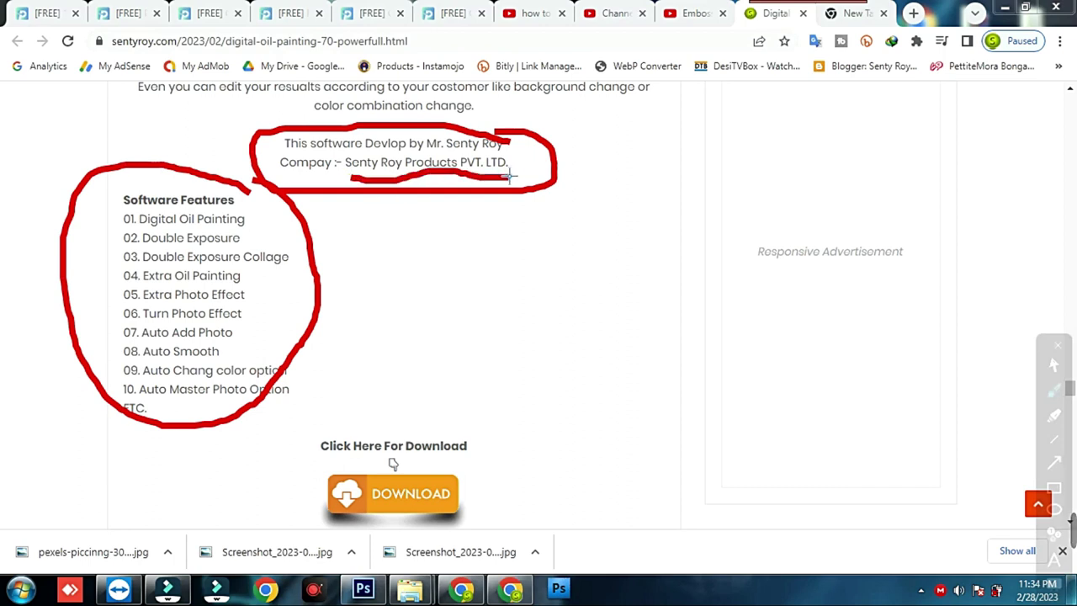
{"action": "key", "text": "ctrl+z"}
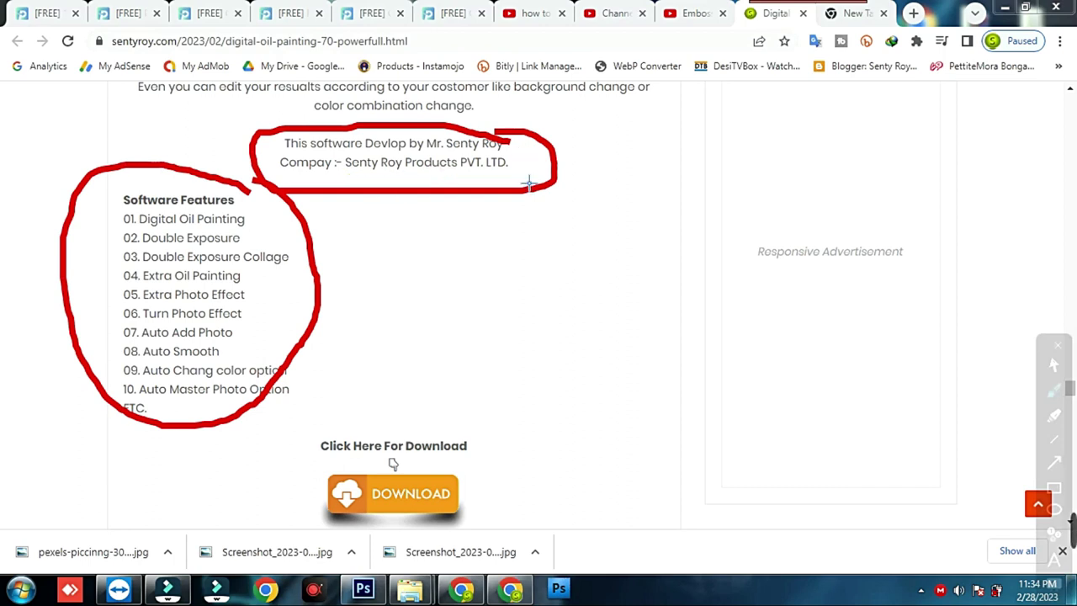
{"action": "key", "text": "ctrl+z"}
{"action": "key", "text": "ctrl+z"}
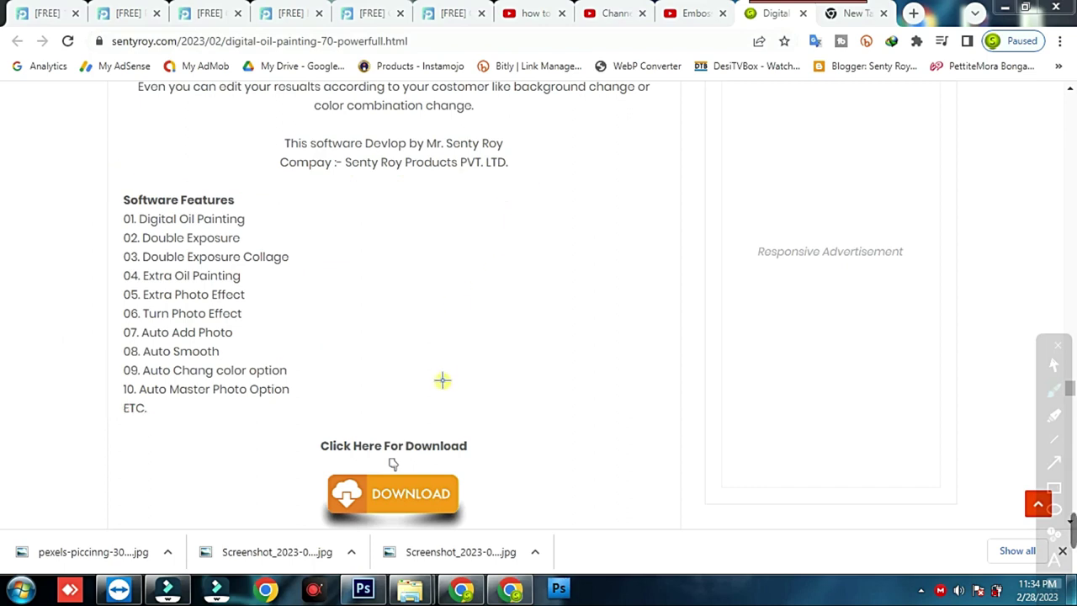
Step: Scroll past the effect images down to the System Requirement section, undoing a stray mark
{"action": "scroll", "coordinate": [440, 384], "scroll_direction": "down", "scroll_amount": 3}
{"action": "mouse_move", "coordinate": [474, 187]}
{"action": "left_mouse_down"}
{"action": "mouse_move", "coordinate": [484, 290]}
{"action": "mouse_move", "coordinate": [294, 207]}
{"action": "left_mouse_up"}
{"action": "key", "text": "ctrl+z"}
{"action": "scroll", "coordinate": [453, 295], "scroll_direction": "down", "scroll_amount": 1}
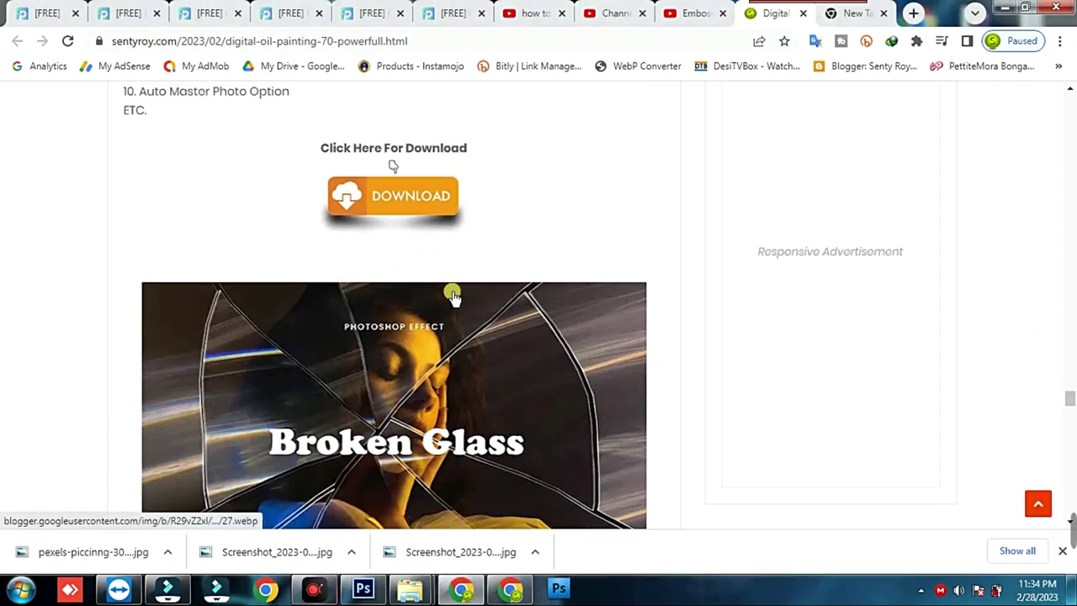
{"action": "scroll", "coordinate": [452, 294], "scroll_direction": "down", "scroll_amount": 2}
{"action": "scroll", "coordinate": [445, 301], "scroll_direction": "down", "scroll_amount": 3}
{"action": "scroll", "coordinate": [439, 305], "scroll_direction": "down", "scroll_amount": 4}
{"action": "scroll", "coordinate": [437, 308], "scroll_direction": "down", "scroll_amount": 2}
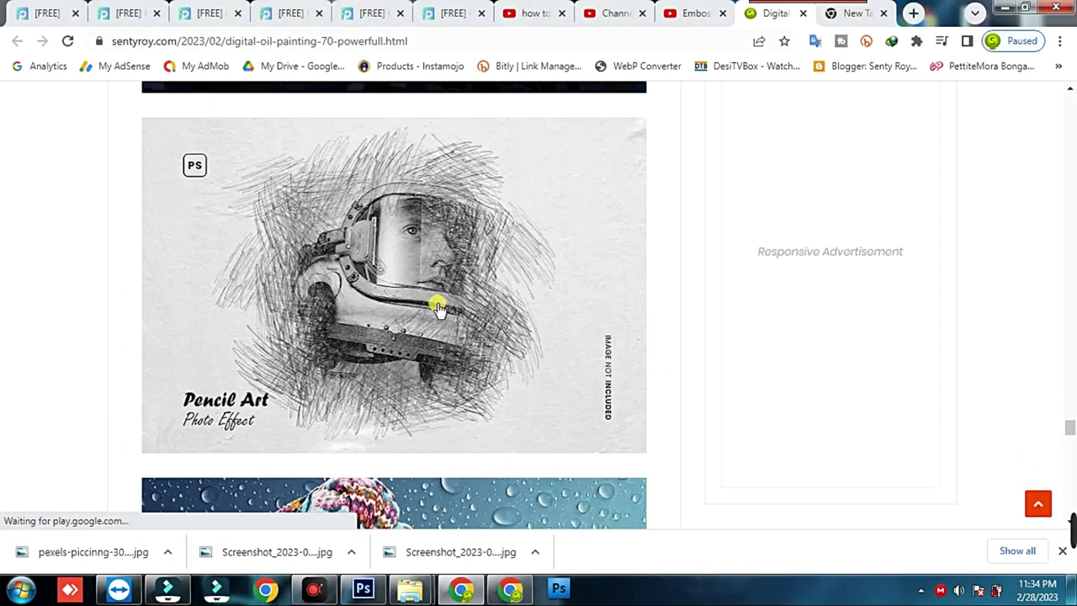
{"action": "scroll", "coordinate": [438, 308], "scroll_direction": "down", "scroll_amount": 4}
{"action": "scroll", "coordinate": [435, 301], "scroll_direction": "down", "scroll_amount": 2}
{"action": "scroll", "coordinate": [434, 303], "scroll_direction": "down", "scroll_amount": 2}
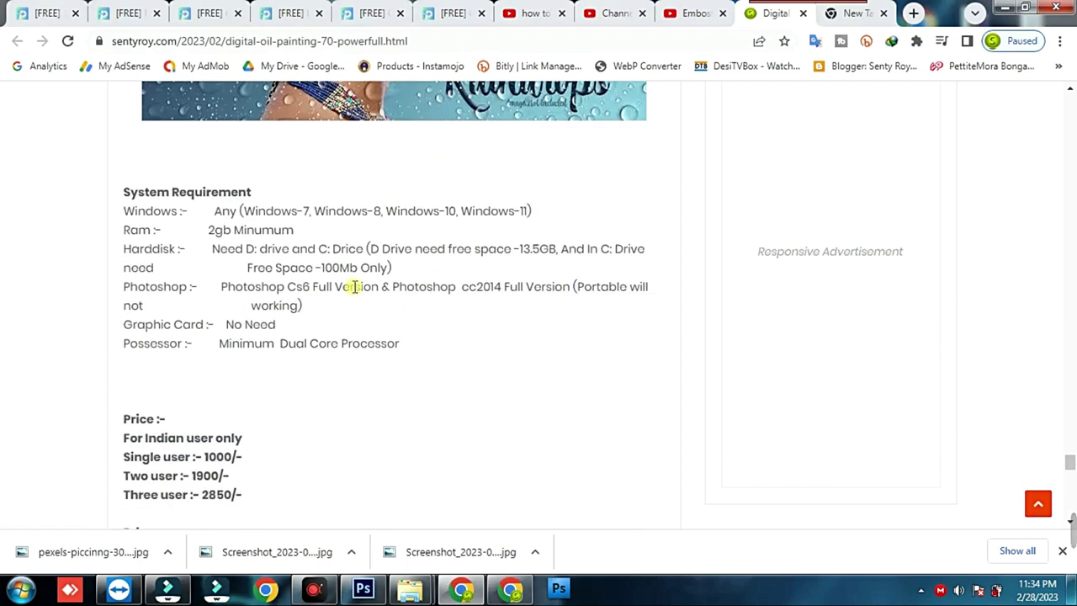
Step: Circle the System Requirement details, underline the Photoshop CS6 and CC2014 requirements, then clear the strokes
{"action": "key", "text": "ctrl+shift+d"}
{"action": "mouse_move", "coordinate": [251, 168]}
{"action": "left_mouse_down"}
{"action": "mouse_move", "coordinate": [571, 382]}
{"action": "mouse_move", "coordinate": [137, 373]}
{"action": "mouse_move", "coordinate": [77, 195]}
{"action": "mouse_move", "coordinate": [190, 165]}
{"action": "left_mouse_up"}
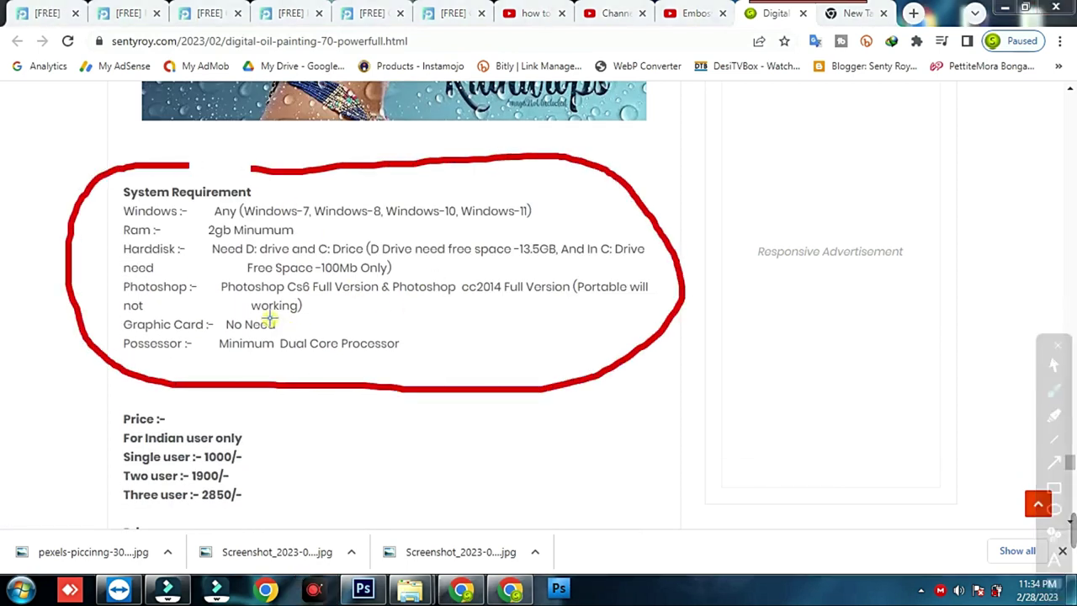
{"action": "left_click_drag", "start_coordinate": [250, 298], "coordinate": [346, 301]}
{"action": "left_click_drag", "start_coordinate": [415, 296], "coordinate": [477, 305]}
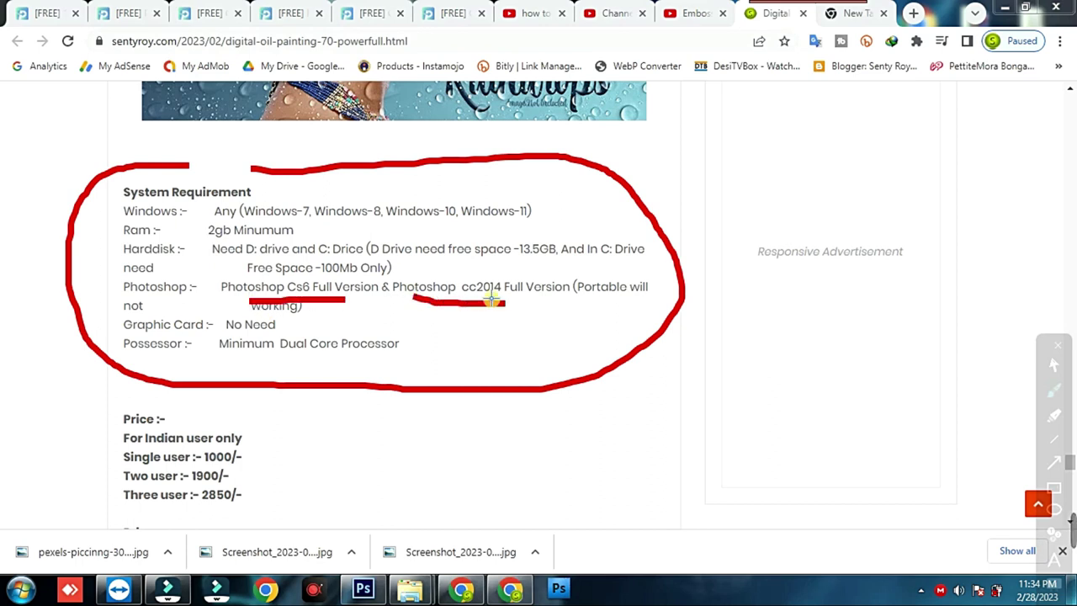
{"action": "key", "text": "ctrl+z"}
{"action": "key", "text": "ctrl+z"}
{"action": "key", "text": "ctrl+z"}
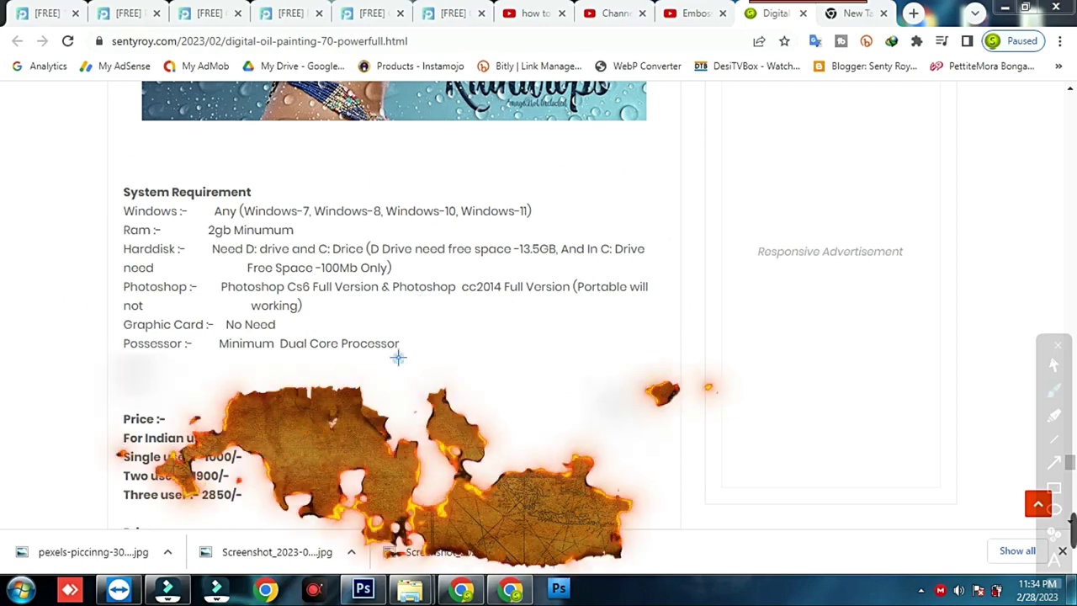
Step: Circle the Indian price block and mark the 1000/-, 1900/- and 2850/- prices, then erase
{"action": "scroll", "coordinate": [222, 240], "scroll_direction": "down", "scroll_amount": 2}
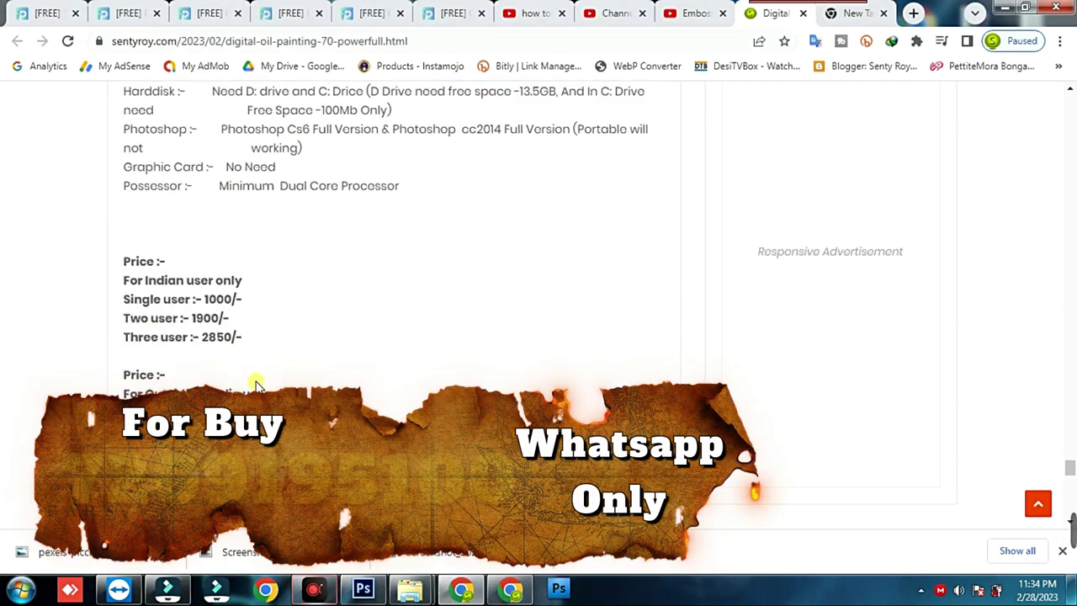
{"action": "left_click_drag", "start_coordinate": [227, 237], "coordinate": [165, 235]}
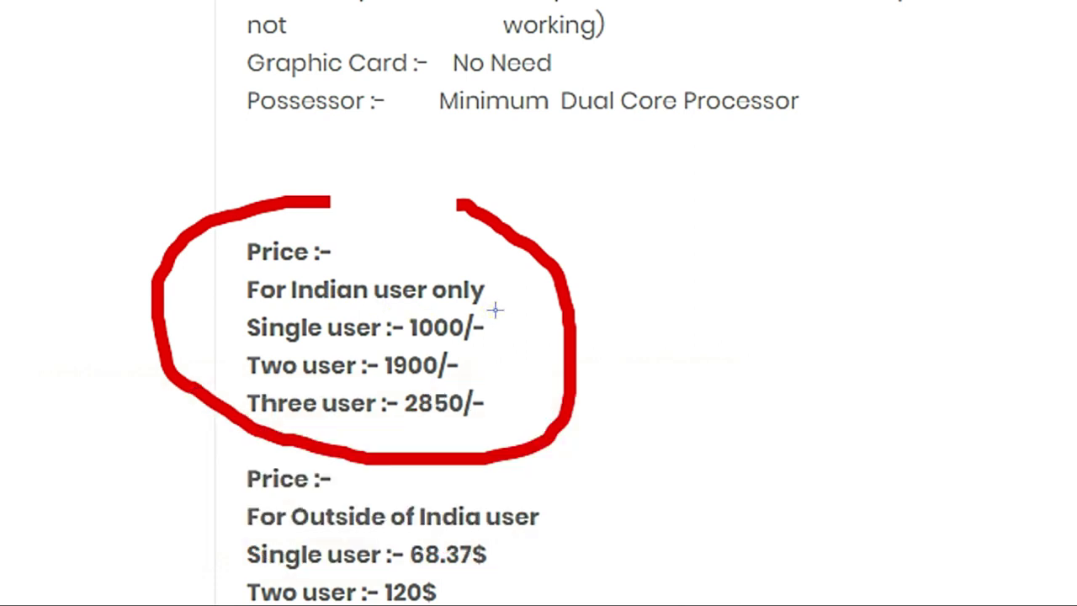
{"action": "left_click_drag", "start_coordinate": [495, 313], "coordinate": [639, 279]}
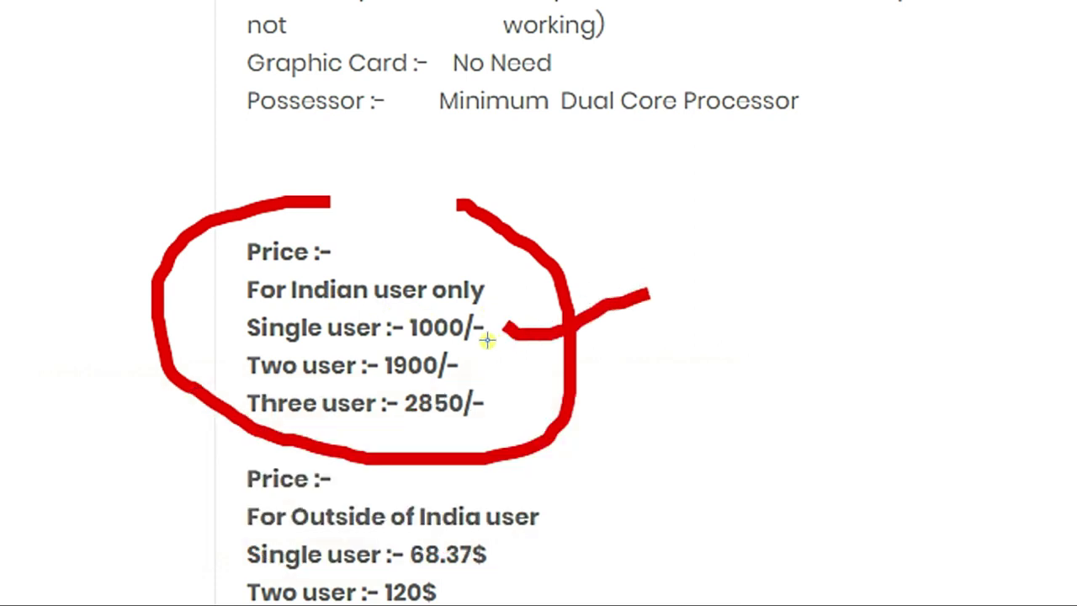
{"action": "left_click_drag", "start_coordinate": [489, 351], "coordinate": [651, 307]}
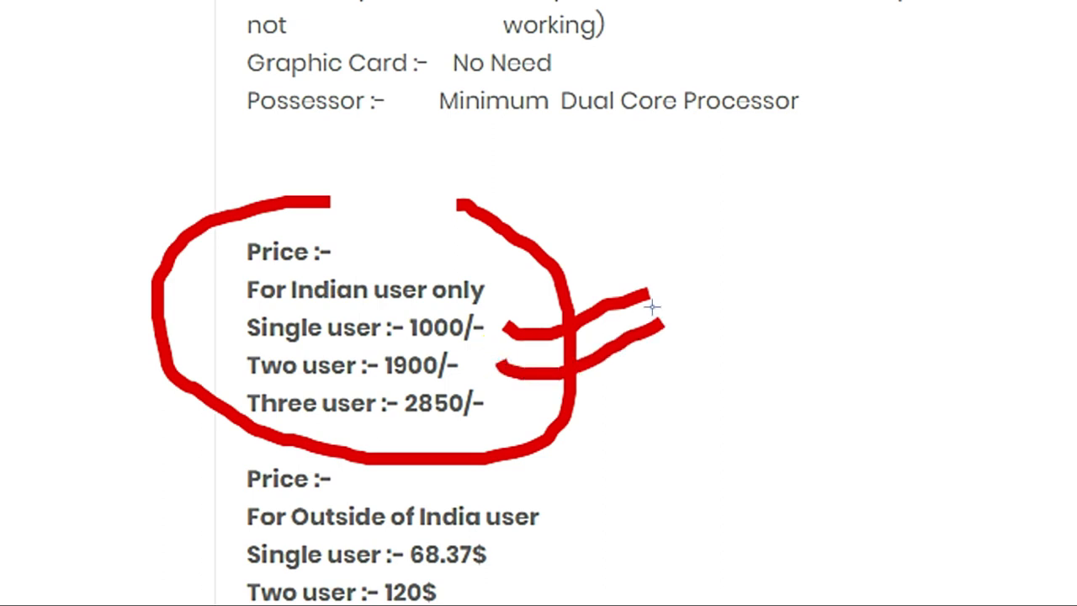
{"action": "left_click_drag", "start_coordinate": [487, 394], "coordinate": [699, 360]}
{"action": "key", "text": "ctrl+z"}
{"action": "key", "text": "ctrl+z"}
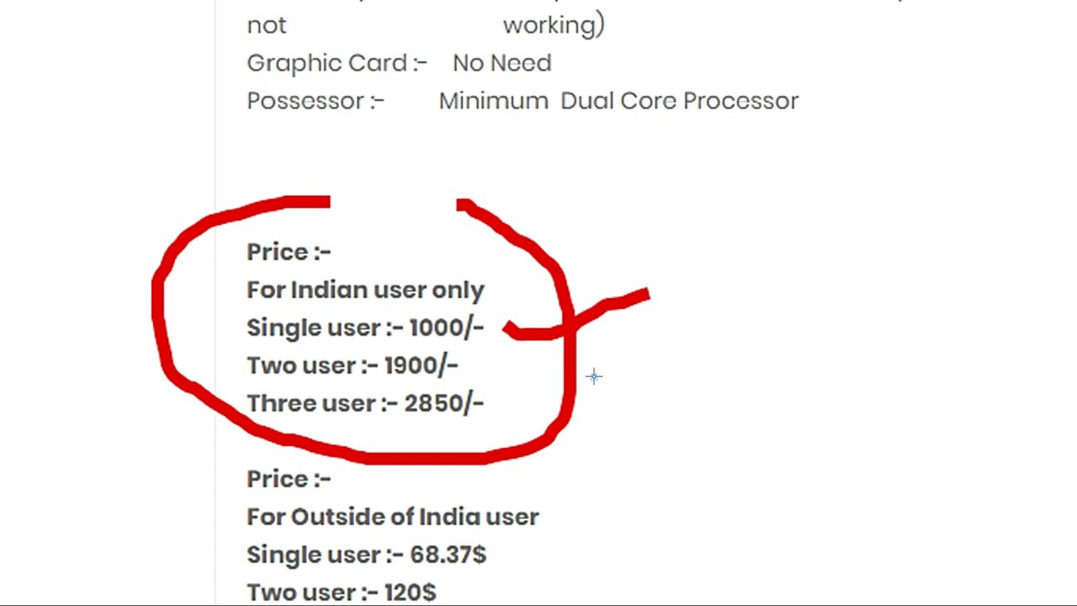
{"action": "key", "text": "ctrl+z"}
{"action": "key", "text": "ctrl+z"}
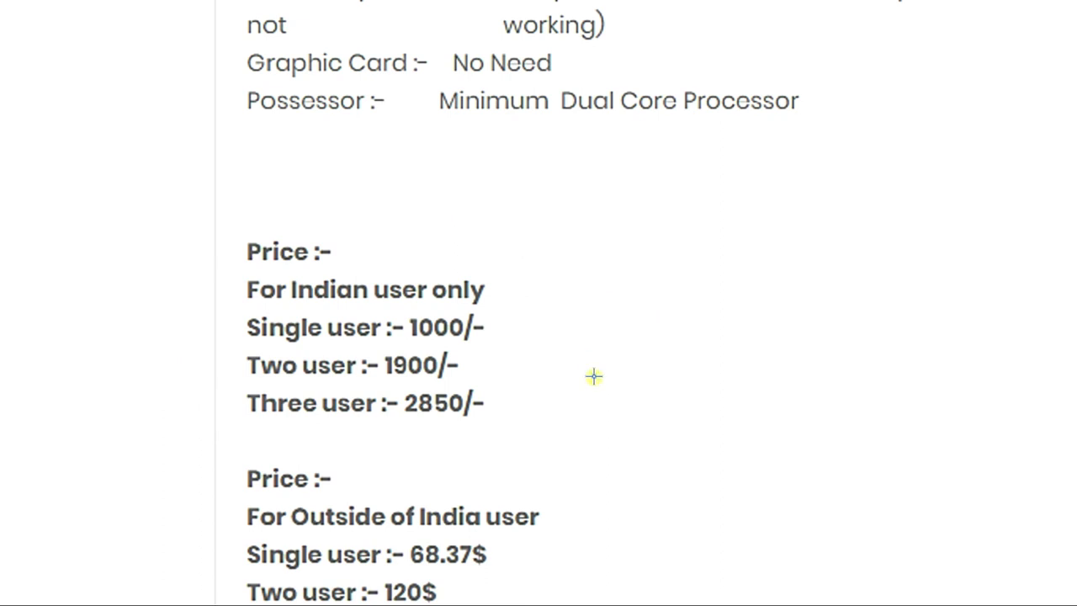
Step: Scroll to the Outside of India prices, circle the block and mark 68.37$, 120$ and 155$
{"action": "scroll", "coordinate": [585, 410], "scroll_direction": "down", "scroll_amount": 1}
{"action": "scroll", "coordinate": [585, 409], "scroll_direction": "down", "scroll_amount": 2}
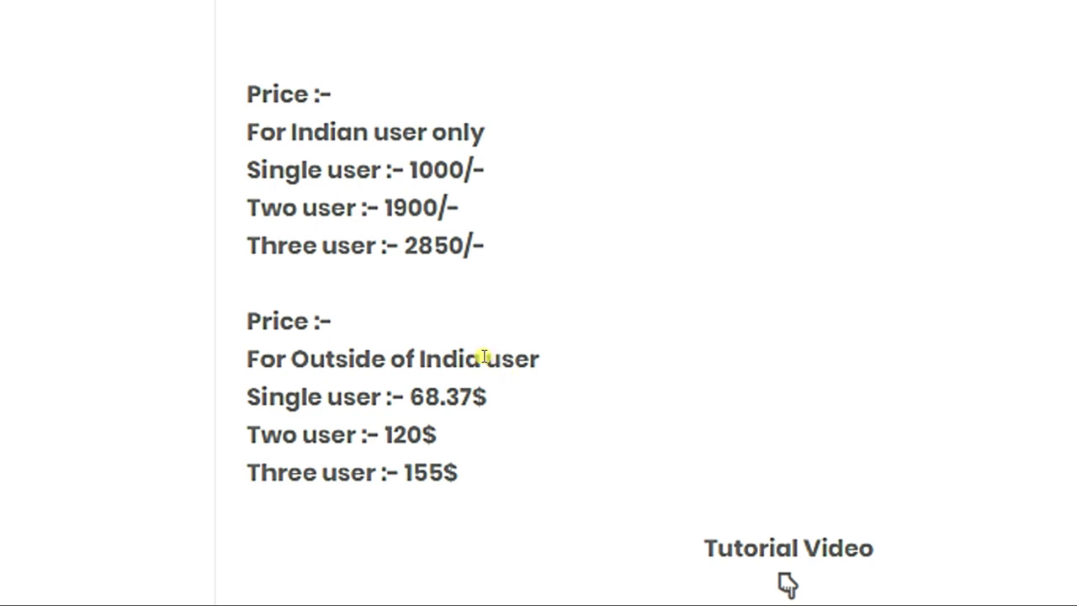
{"action": "scroll", "coordinate": [545, 126], "scroll_direction": "up", "scroll_amount": 1}
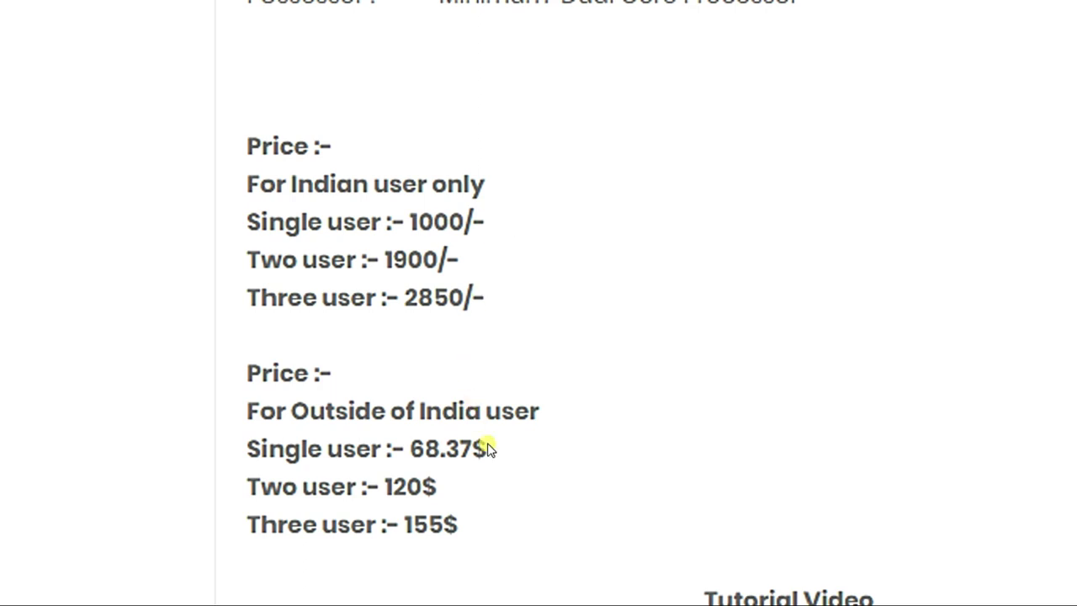
{"action": "mouse_move", "coordinate": [523, 227]}
{"action": "left_mouse_down"}
{"action": "mouse_move", "coordinate": [404, 207]}
{"action": "mouse_move", "coordinate": [468, 210]}
{"action": "left_mouse_up"}
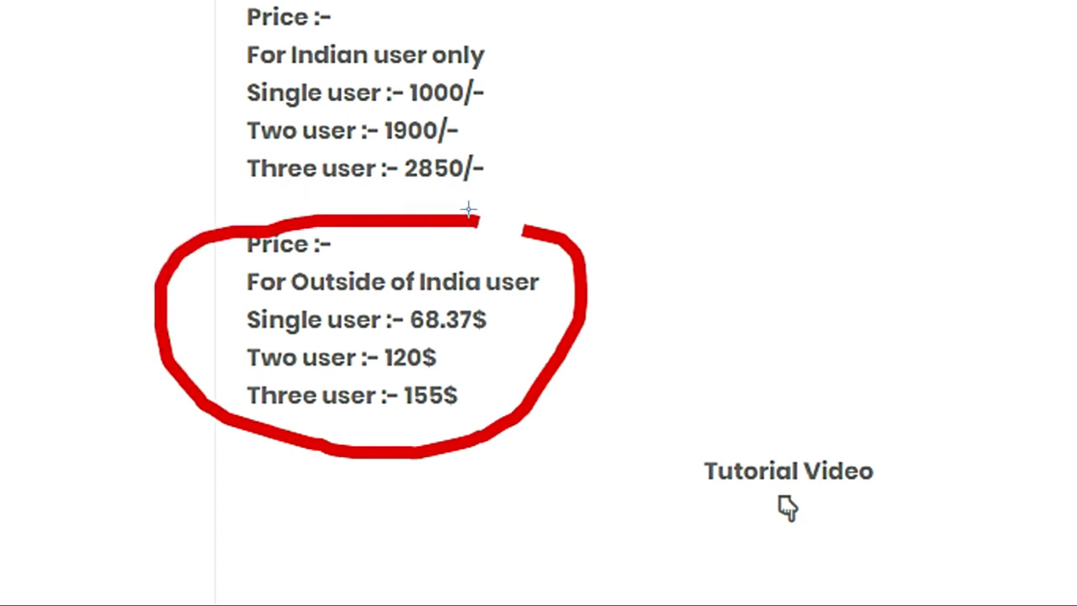
{"action": "left_click_drag", "start_coordinate": [509, 313], "coordinate": [622, 275]}
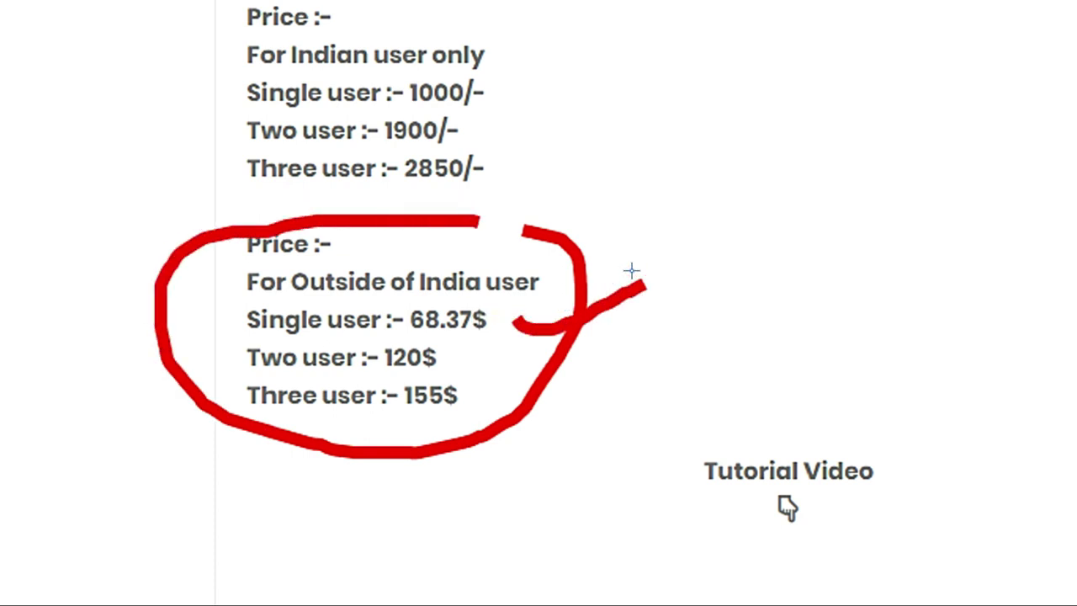
{"action": "left_click_drag", "start_coordinate": [477, 362], "coordinate": [634, 338]}
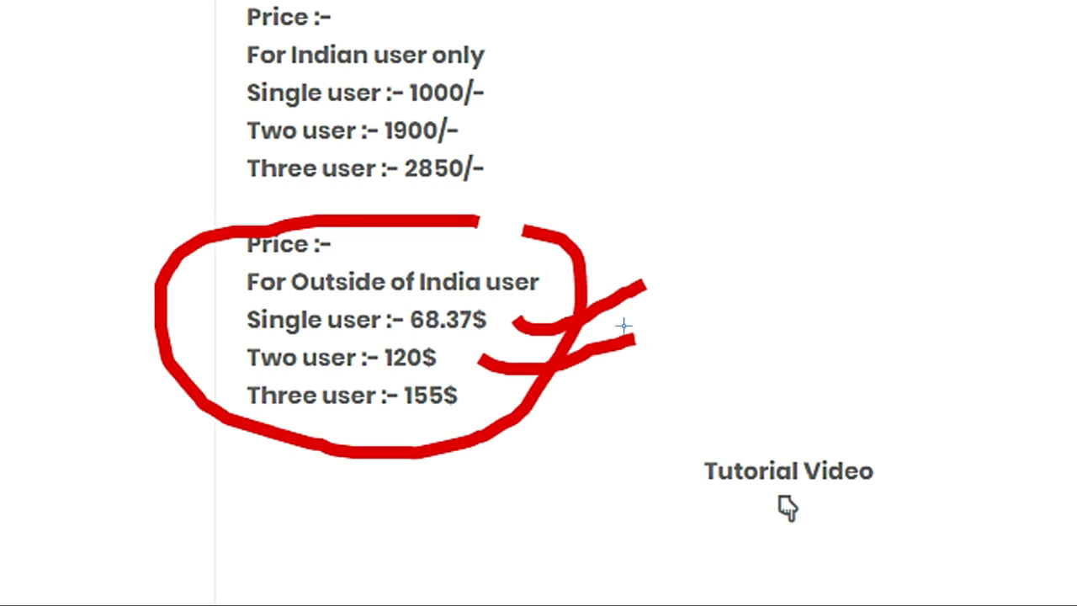
{"action": "mouse_move", "coordinate": [469, 387]}
{"action": "left_mouse_down"}
{"action": "mouse_move", "coordinate": [613, 378]}
{"action": "mouse_move", "coordinate": [643, 360]}
{"action": "left_mouse_up"}
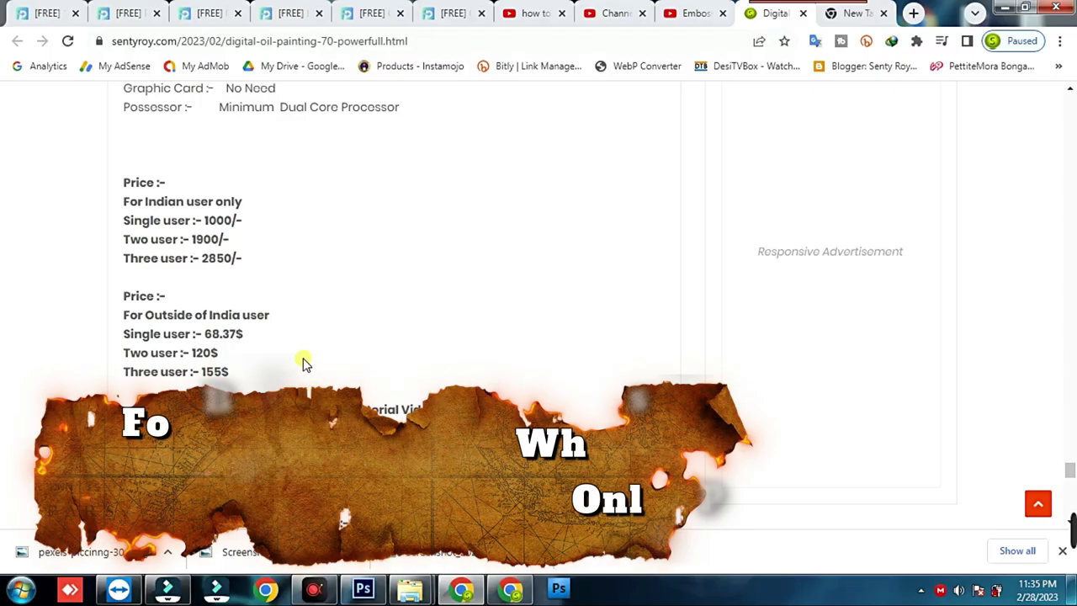
{"action": "scroll", "coordinate": [362, 359], "scroll_direction": "down", "scroll_amount": 2}
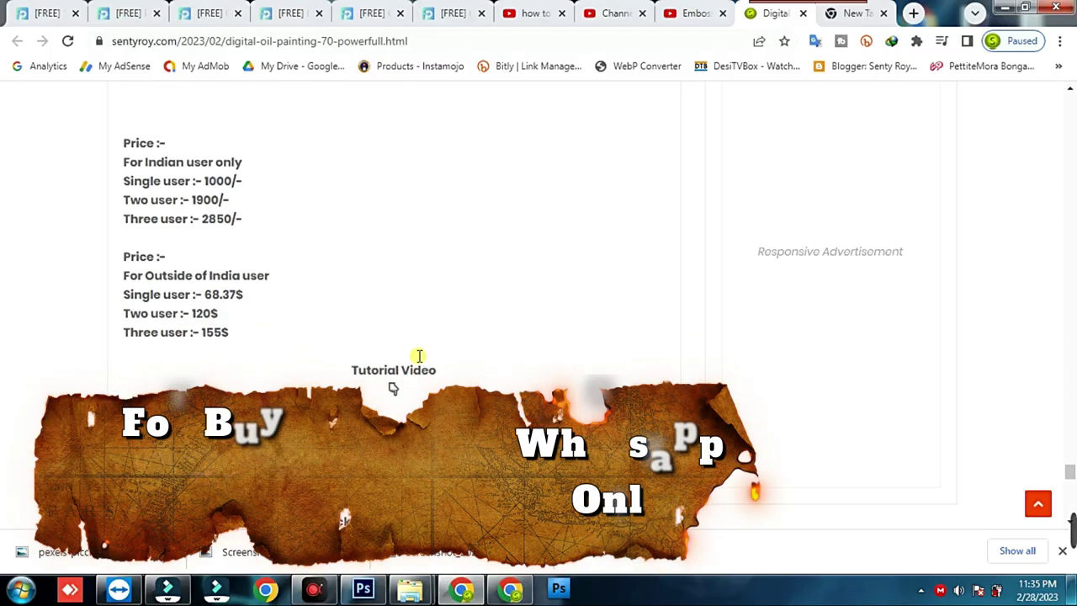
{"action": "key", "text": "ctrl+alt+g"}
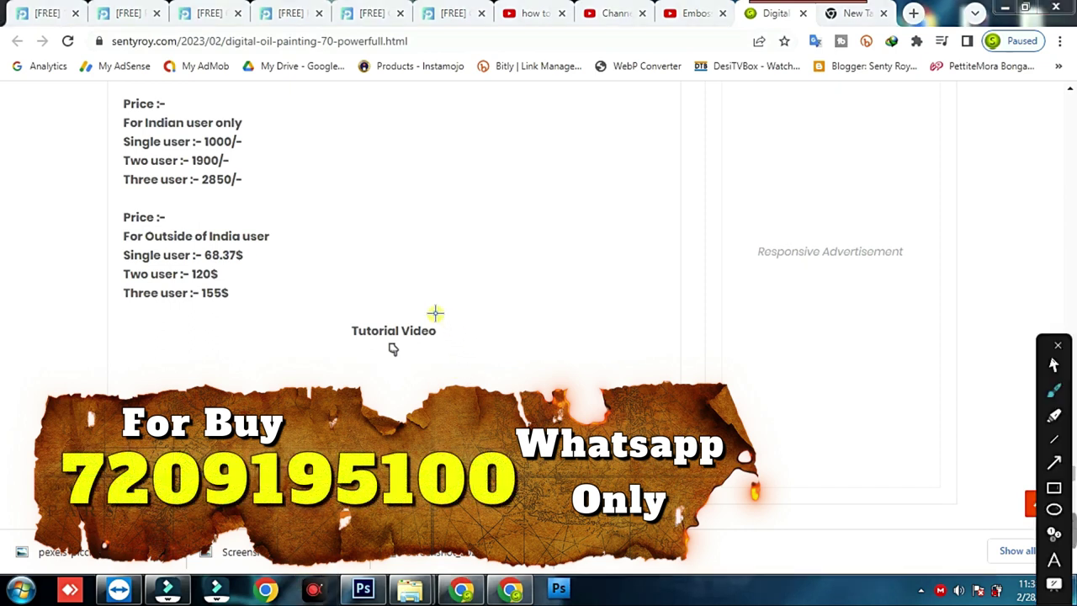
{"action": "mouse_move", "coordinate": [446, 311]}
{"action": "left_mouse_down"}
{"action": "mouse_move", "coordinate": [344, 307]}
{"action": "mouse_move", "coordinate": [452, 312]}
{"action": "left_mouse_up"}
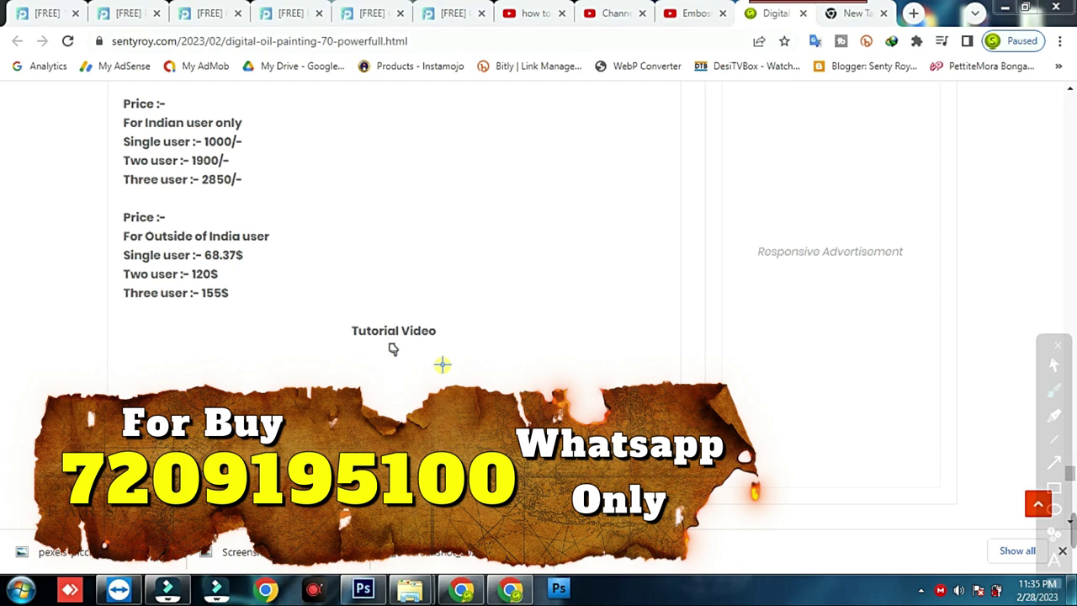
{"action": "key", "text": "Escape"}
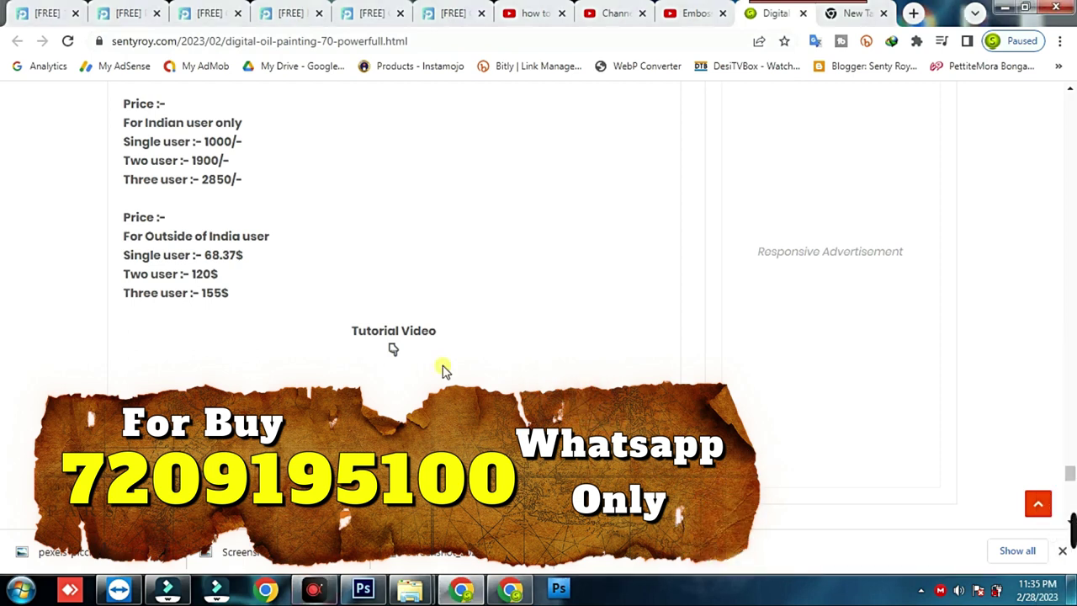
{"action": "scroll", "coordinate": [443, 370], "scroll_direction": "down", "scroll_amount": 2}
{"action": "mouse_move", "coordinate": [386, 241]}
{"action": "left_mouse_down"}
{"action": "mouse_move", "coordinate": [537, 240]}
{"action": "mouse_move", "coordinate": [307, 234]}
{"action": "left_mouse_up"}
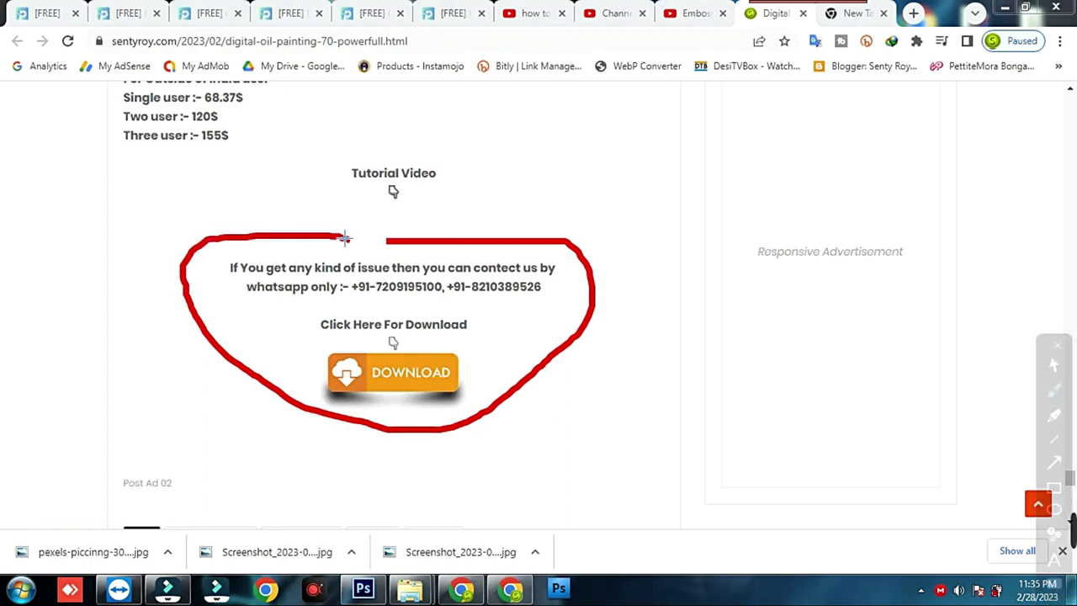
{"action": "key", "text": "Escape"}
{"action": "scroll", "coordinate": [395, 349], "scroll_direction": "up", "scroll_amount": 15}
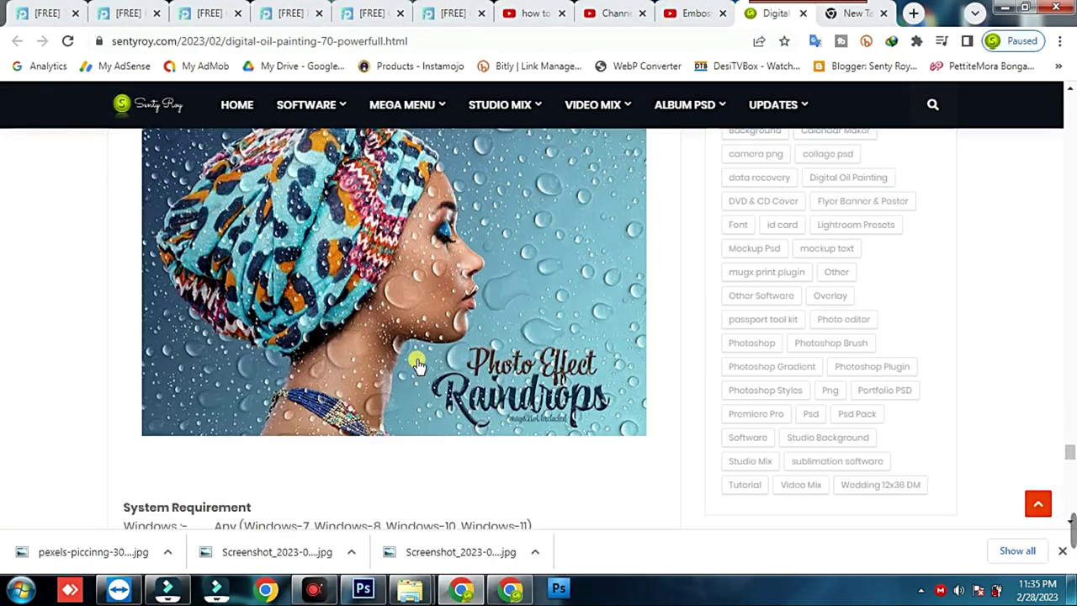
{"action": "scroll", "coordinate": [418, 364], "scroll_direction": "up", "scroll_amount": 5}
{"action": "scroll", "coordinate": [417, 367], "scroll_direction": "down", "scroll_amount": 3}
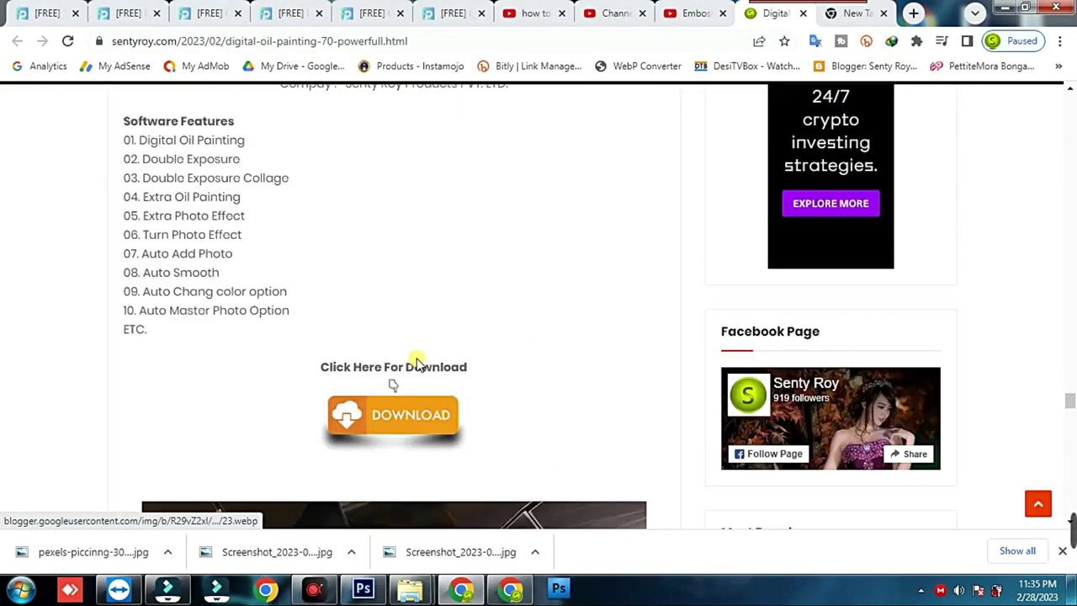
{"action": "scroll", "coordinate": [416, 367], "scroll_direction": "down", "scroll_amount": 3}
{"action": "scroll", "coordinate": [416, 371], "scroll_direction": "down", "scroll_amount": 5}
{"action": "scroll", "coordinate": [416, 371], "scroll_direction": "down", "scroll_amount": 5}
{"action": "scroll", "coordinate": [415, 373], "scroll_direction": "down", "scroll_amount": 5}
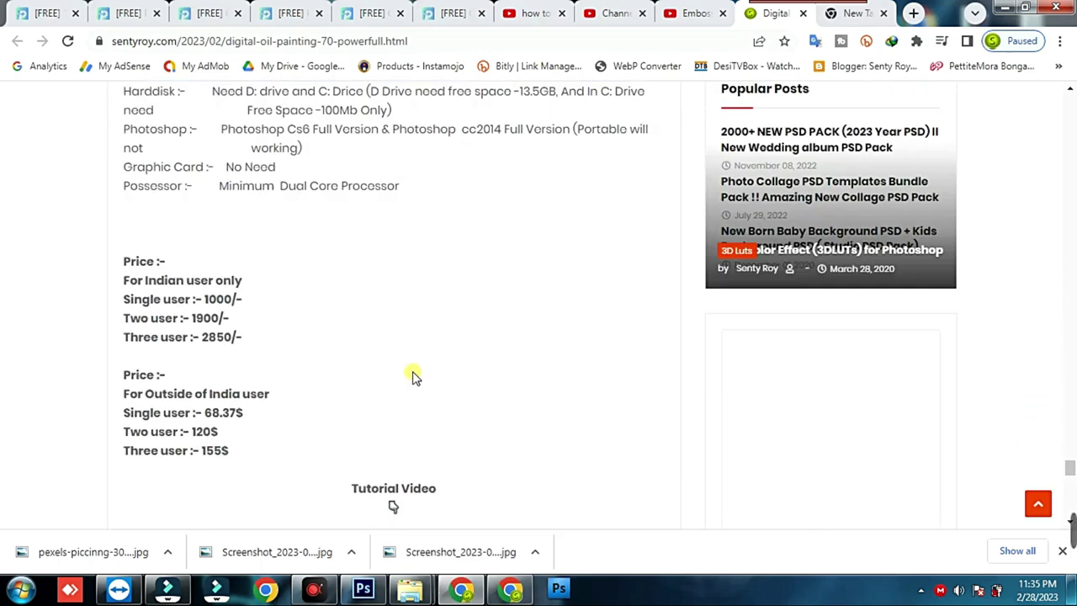
{"action": "scroll", "coordinate": [412, 376], "scroll_direction": "down", "scroll_amount": 4}
Step: Open the DOWNLOAD button's product page in a new tab and scroll down to the QR codes
{"action": "left_click", "coordinate": [392, 384]}
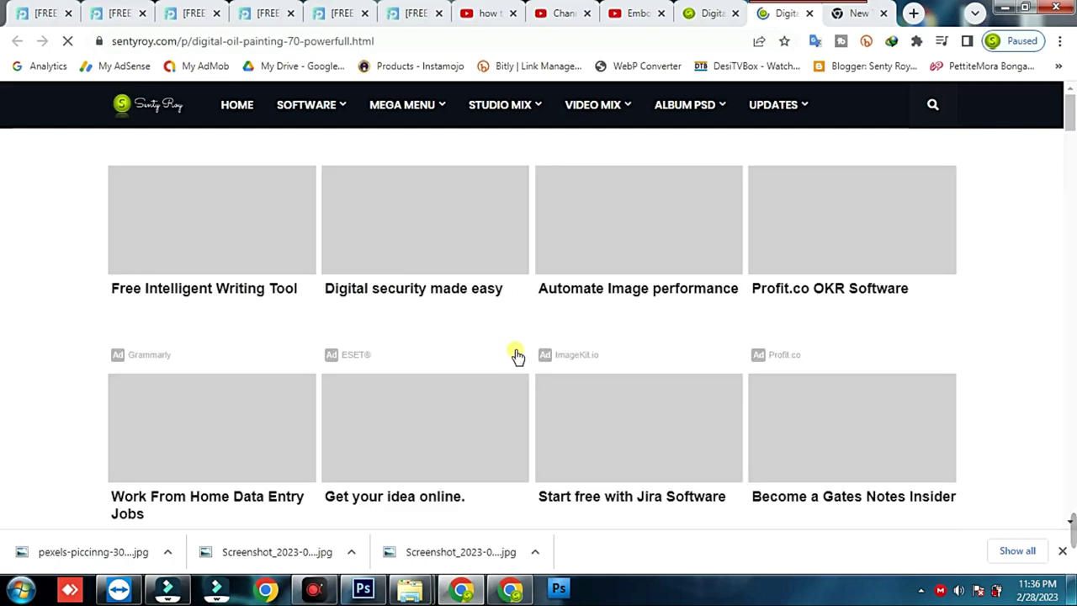
{"action": "scroll", "coordinate": [514, 354], "scroll_direction": "down", "scroll_amount": 2}
{"action": "scroll", "coordinate": [513, 352], "scroll_direction": "down", "scroll_amount": 2}
{"action": "scroll", "coordinate": [512, 351], "scroll_direction": "down", "scroll_amount": 2}
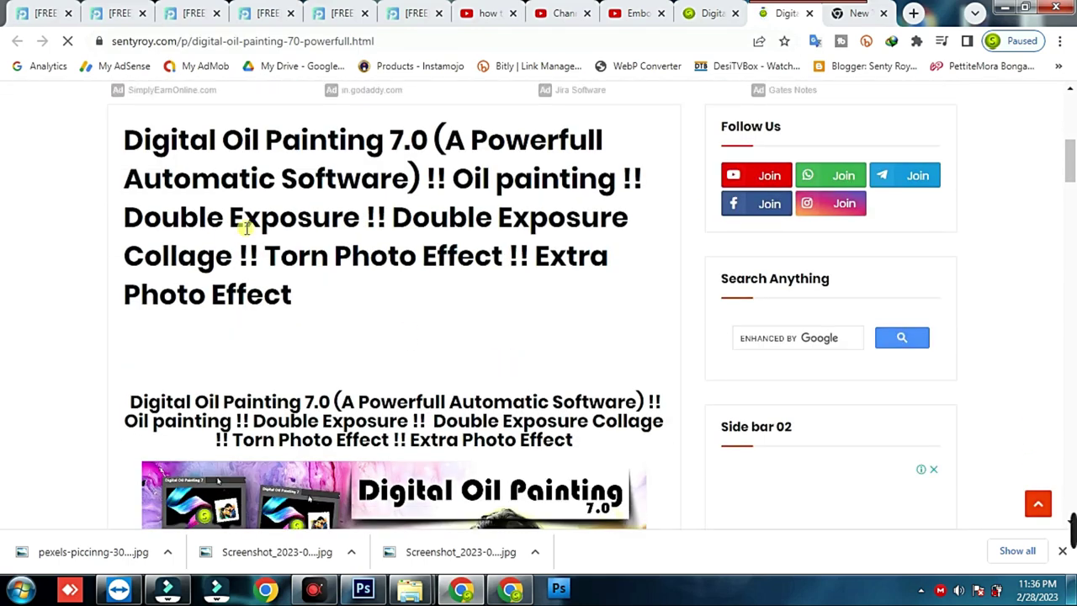
{"action": "scroll", "coordinate": [361, 345], "scroll_direction": "down", "scroll_amount": 3}
{"action": "scroll", "coordinate": [452, 346], "scroll_direction": "down", "scroll_amount": 1}
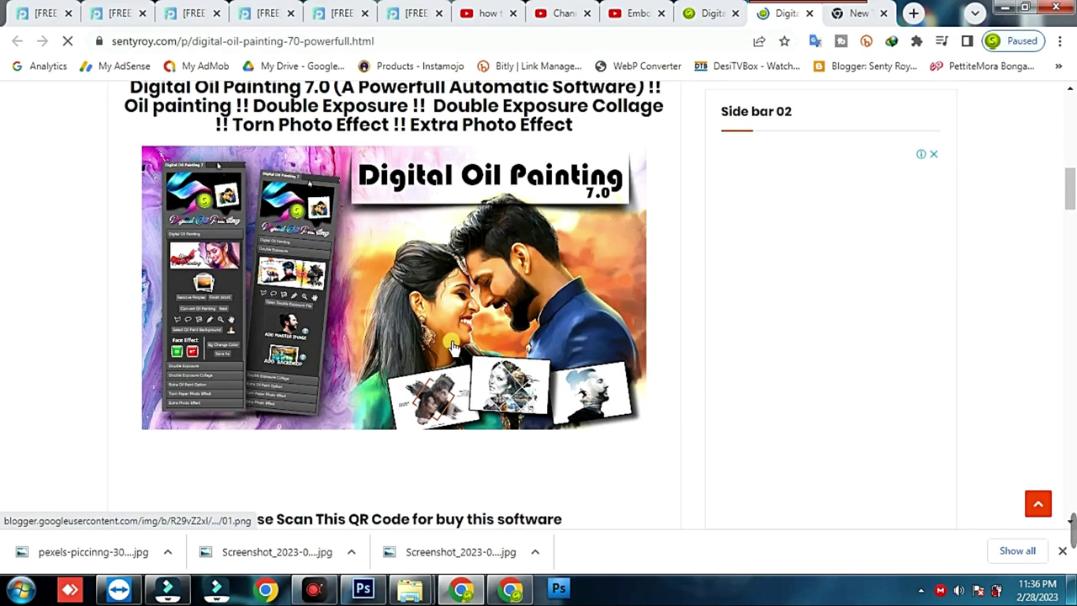
{"action": "scroll", "coordinate": [452, 346], "scroll_direction": "down", "scroll_amount": 2}
{"action": "scroll", "coordinate": [453, 346], "scroll_direction": "down", "scroll_amount": 1}
{"action": "scroll", "coordinate": [452, 347], "scroll_direction": "down", "scroll_amount": 1}
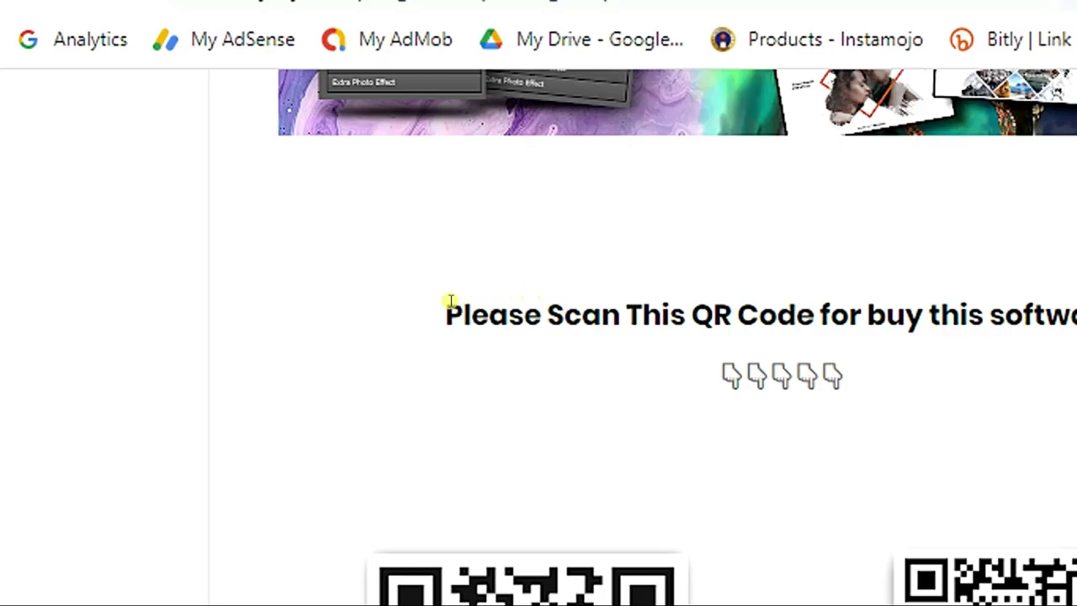
Step: Mark the Please Scan This QR Code heading in red, clear it, and scroll to the prices
{"action": "left_click_drag", "start_coordinate": [458, 274], "coordinate": [1067, 248]}
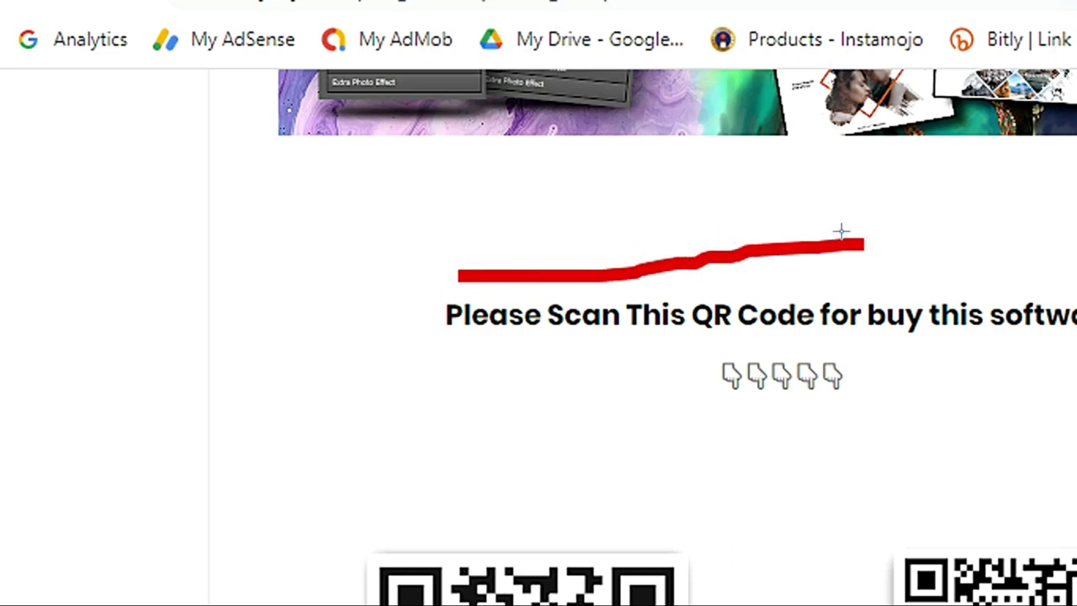
{"action": "mouse_move", "coordinate": [1073, 357]}
{"action": "left_mouse_down"}
{"action": "mouse_move", "coordinate": [908, 389]}
{"action": "mouse_move", "coordinate": [488, 378]}
{"action": "mouse_move", "coordinate": [398, 272]}
{"action": "mouse_move", "coordinate": [454, 252]}
{"action": "left_mouse_up"}
{"action": "key", "text": "Escape"}
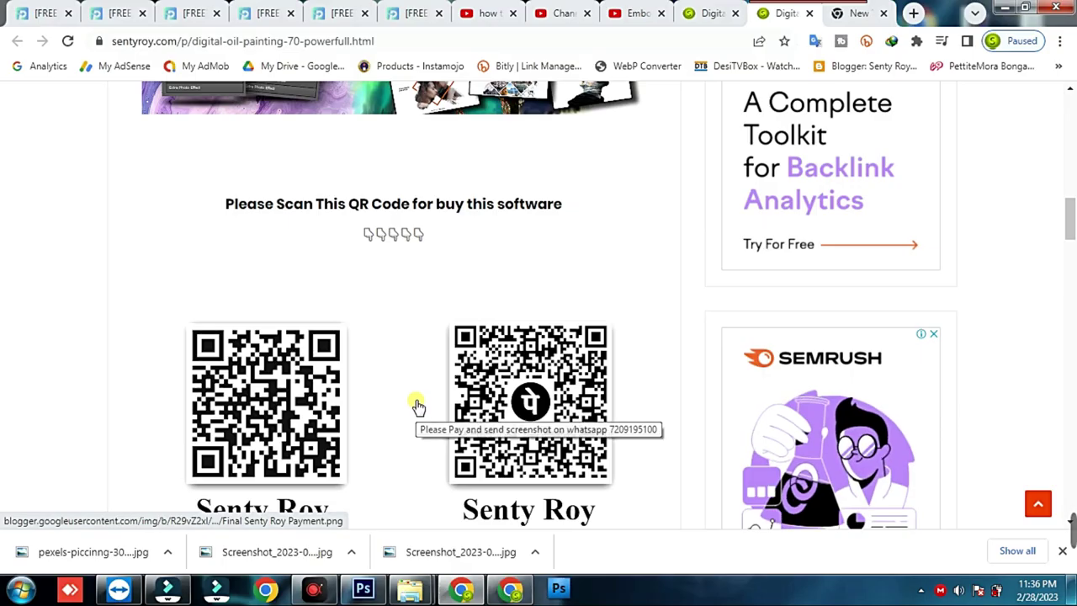
{"action": "scroll", "coordinate": [416, 404], "scroll_direction": "down", "scroll_amount": 1}
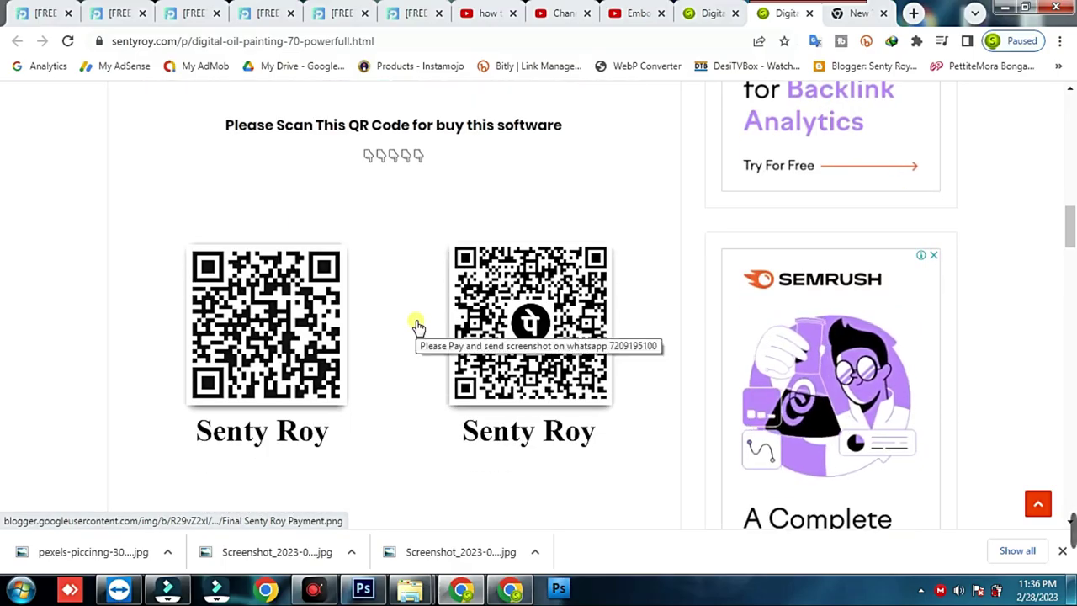
{"action": "scroll", "coordinate": [418, 325], "scroll_direction": "down", "scroll_amount": 1}
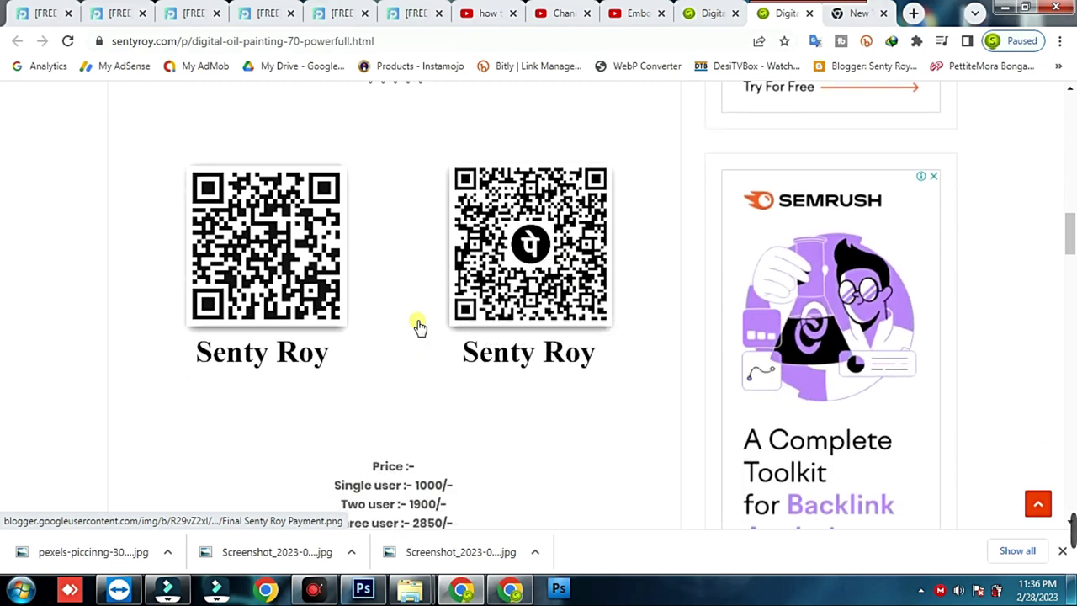
{"action": "scroll", "coordinate": [420, 328], "scroll_direction": "down", "scroll_amount": 1}
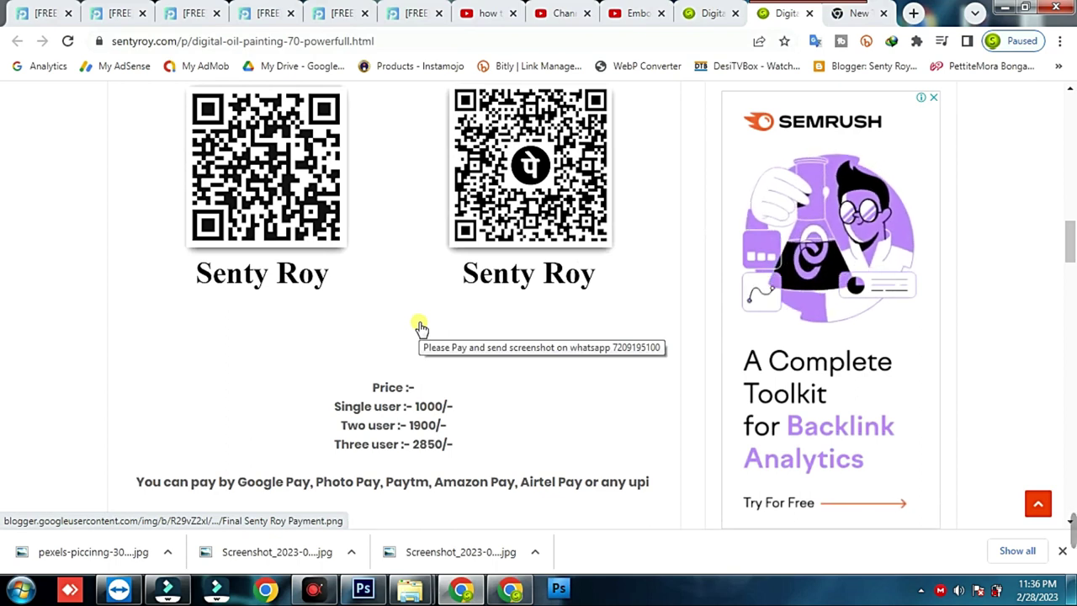
{"action": "scroll", "coordinate": [488, 327], "scroll_direction": "up", "scroll_amount": 1}
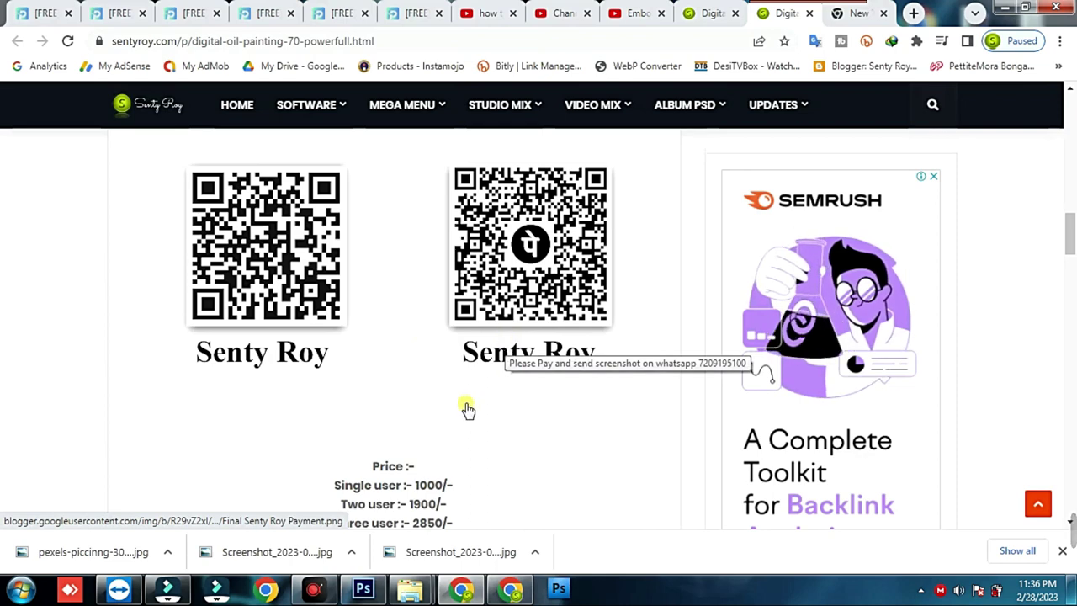
Step: Circle the price list, box the bank-transfer instructions and underline the WhatsApp number, erasing each mark
{"action": "scroll", "coordinate": [465, 409], "scroll_direction": "down", "scroll_amount": 1}
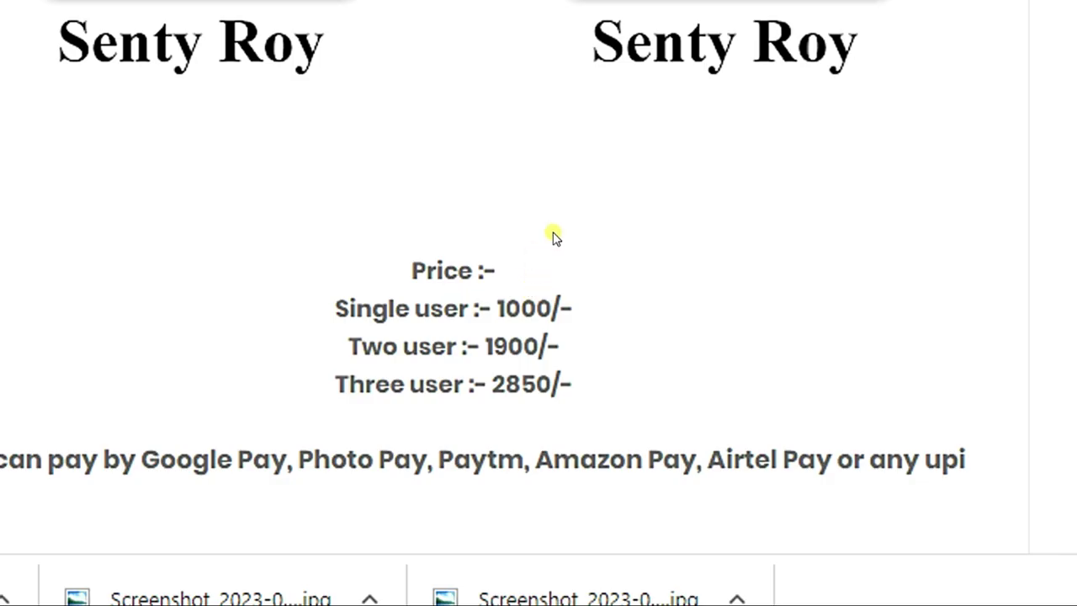
{"action": "mouse_move", "coordinate": [551, 232]}
{"action": "left_mouse_down"}
{"action": "mouse_move", "coordinate": [265, 391]}
{"action": "mouse_move", "coordinate": [469, 211]}
{"action": "mouse_move", "coordinate": [555, 220]}
{"action": "left_mouse_up"}
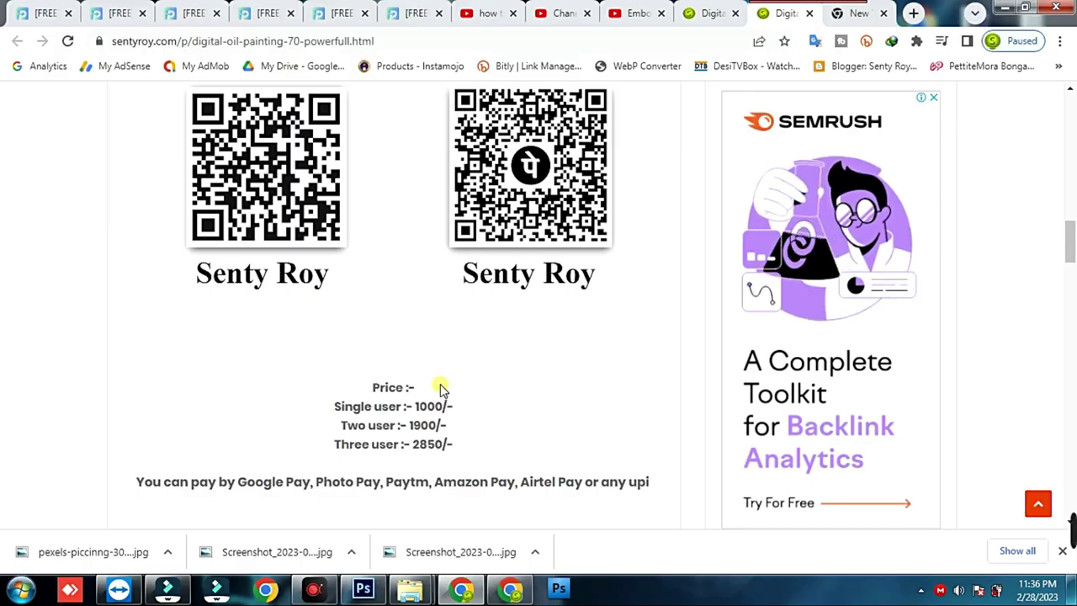
{"action": "scroll", "coordinate": [440, 389], "scroll_direction": "down", "scroll_amount": 2}
{"action": "scroll", "coordinate": [439, 389], "scroll_direction": "down", "scroll_amount": 2}
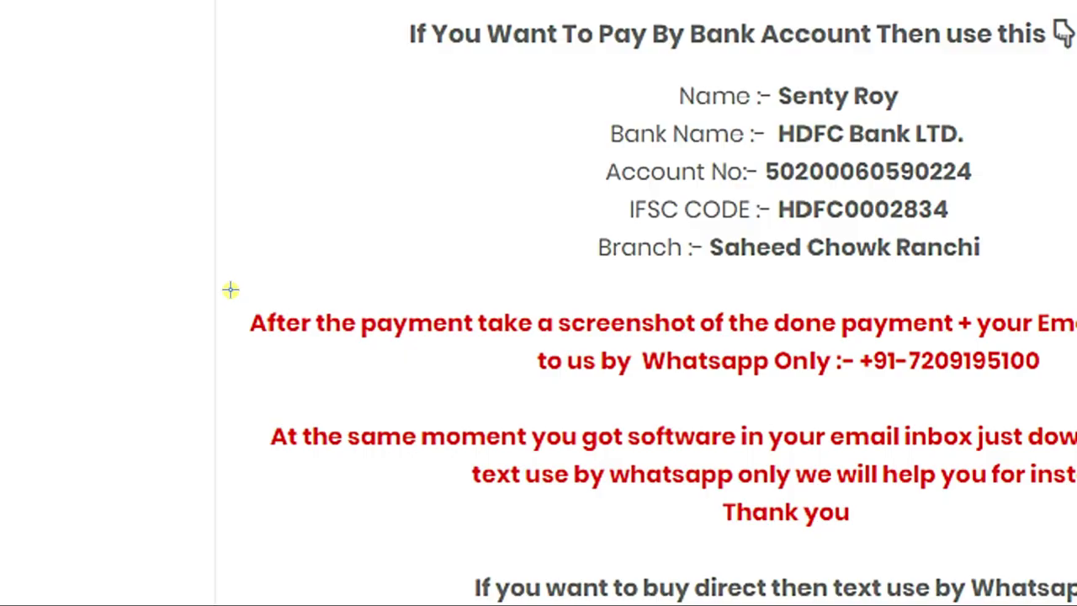
{"action": "mouse_move", "coordinate": [230, 290]}
{"action": "left_mouse_down"}
{"action": "mouse_move", "coordinate": [796, 276]}
{"action": "mouse_move", "coordinate": [794, 267]}
{"action": "left_mouse_up"}
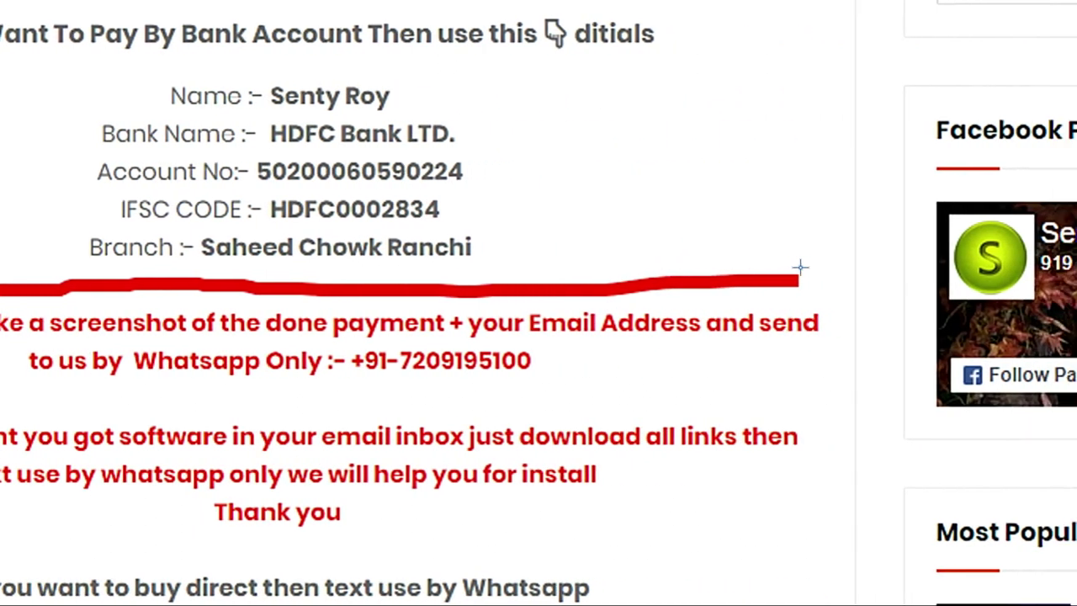
{"action": "mouse_move", "coordinate": [793, 267]}
{"action": "left_mouse_down"}
{"action": "mouse_move", "coordinate": [691, 375]}
{"action": "mouse_move", "coordinate": [195, 314]}
{"action": "left_mouse_up"}
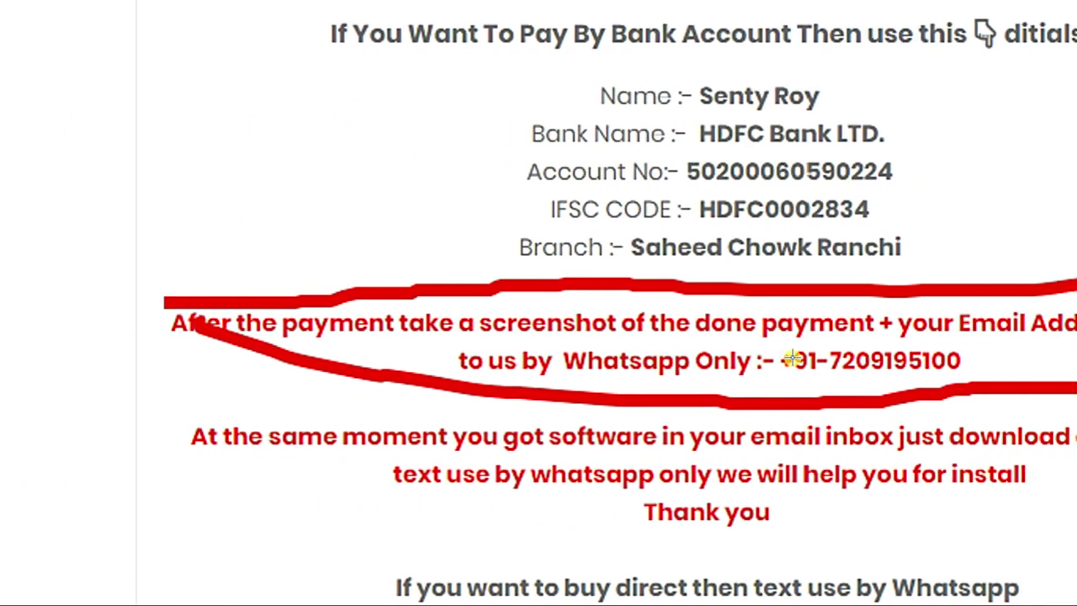
{"action": "key", "text": "e"}
{"action": "mouse_move", "coordinate": [675, 391]}
{"action": "left_mouse_down"}
{"action": "mouse_move", "coordinate": [804, 402]}
{"action": "mouse_move", "coordinate": [795, 362]}
{"action": "mouse_move", "coordinate": [648, 313]}
{"action": "mouse_move", "coordinate": [589, 345]}
{"action": "mouse_move", "coordinate": [611, 379]}
{"action": "left_mouse_up"}
{"action": "key", "text": "e"}
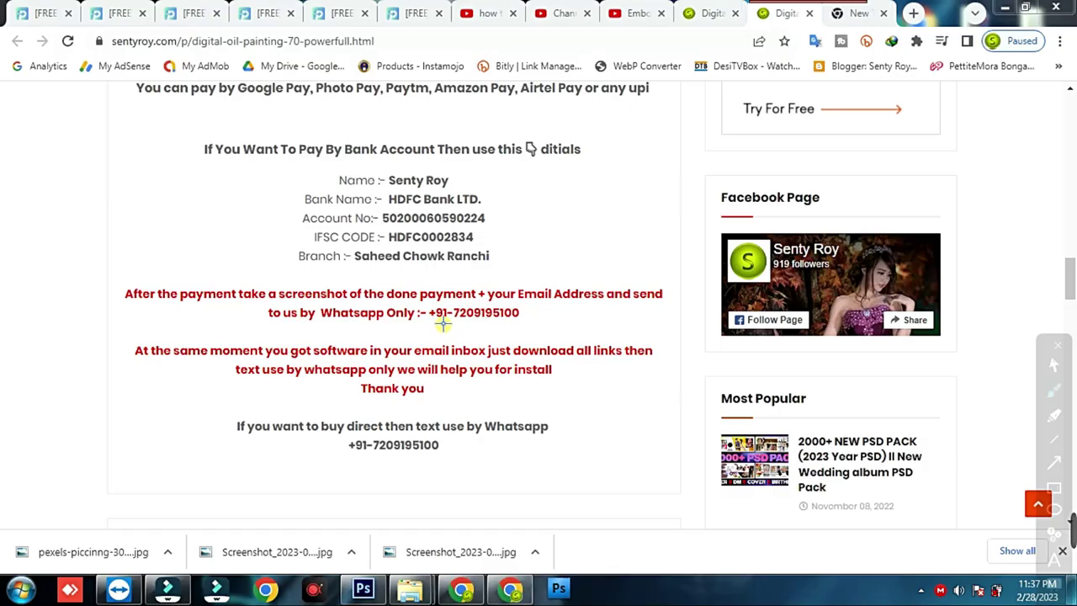
{"action": "scroll", "coordinate": [445, 328], "scroll_direction": "up", "scroll_amount": 1}
{"action": "scroll", "coordinate": [445, 321], "scroll_direction": "up", "scroll_amount": 1}
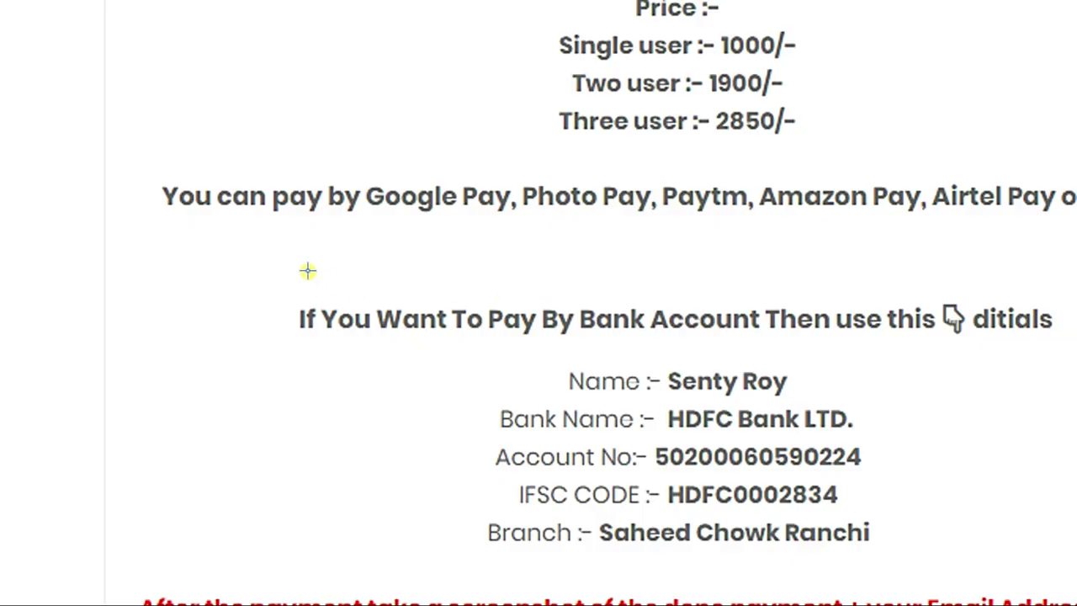
{"action": "mouse_move", "coordinate": [278, 286]}
{"action": "left_mouse_down"}
{"action": "mouse_move", "coordinate": [529, 267]}
{"action": "mouse_move", "coordinate": [1057, 264]}
{"action": "mouse_move", "coordinate": [1047, 328]}
{"action": "mouse_move", "coordinate": [841, 341]}
{"action": "mouse_move", "coordinate": [832, 362]}
{"action": "mouse_move", "coordinate": [882, 487]}
{"action": "mouse_move", "coordinate": [791, 564]}
{"action": "mouse_move", "coordinate": [492, 561]}
{"action": "mouse_move", "coordinate": [438, 469]}
{"action": "mouse_move", "coordinate": [514, 362]}
{"action": "mouse_move", "coordinate": [331, 334]}
{"action": "mouse_move", "coordinate": [257, 296]}
{"action": "mouse_move", "coordinate": [281, 267]}
{"action": "left_mouse_up"}
{"action": "key", "text": "Escape"}
{"action": "scroll", "coordinate": [749, 446], "scroll_direction": "down", "scroll_amount": 1}
{"action": "scroll", "coordinate": [429, 425], "scroll_direction": "down", "scroll_amount": 2}
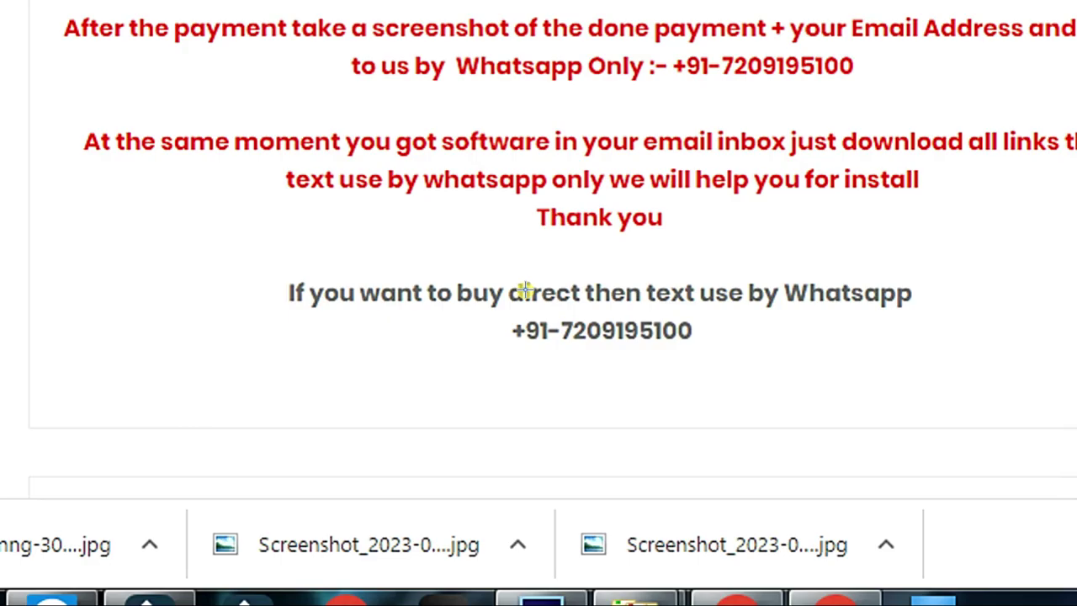
{"action": "mouse_move", "coordinate": [709, 249]}
{"action": "left_mouse_down"}
{"action": "mouse_move", "coordinate": [288, 246]}
{"action": "mouse_move", "coordinate": [653, 255]}
{"action": "mouse_move", "coordinate": [714, 236]}
{"action": "left_mouse_up"}
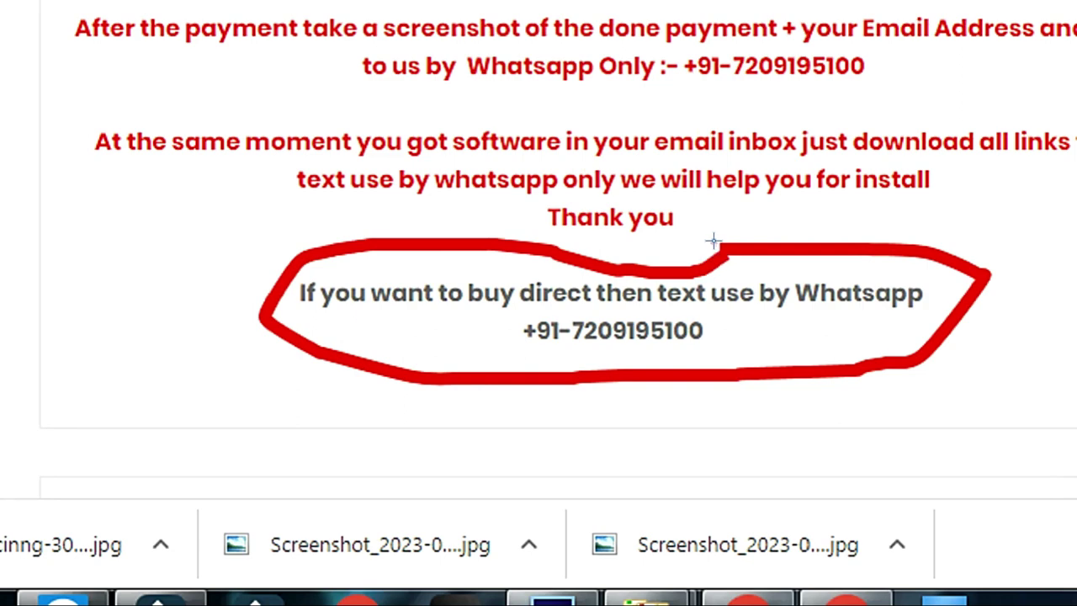
{"action": "key", "text": "Escape"}
Step: Scroll back up to the post's title banner, then minimize Chrome to reveal the desktop
{"action": "scroll", "coordinate": [440, 405], "scroll_direction": "up", "scroll_amount": 2}
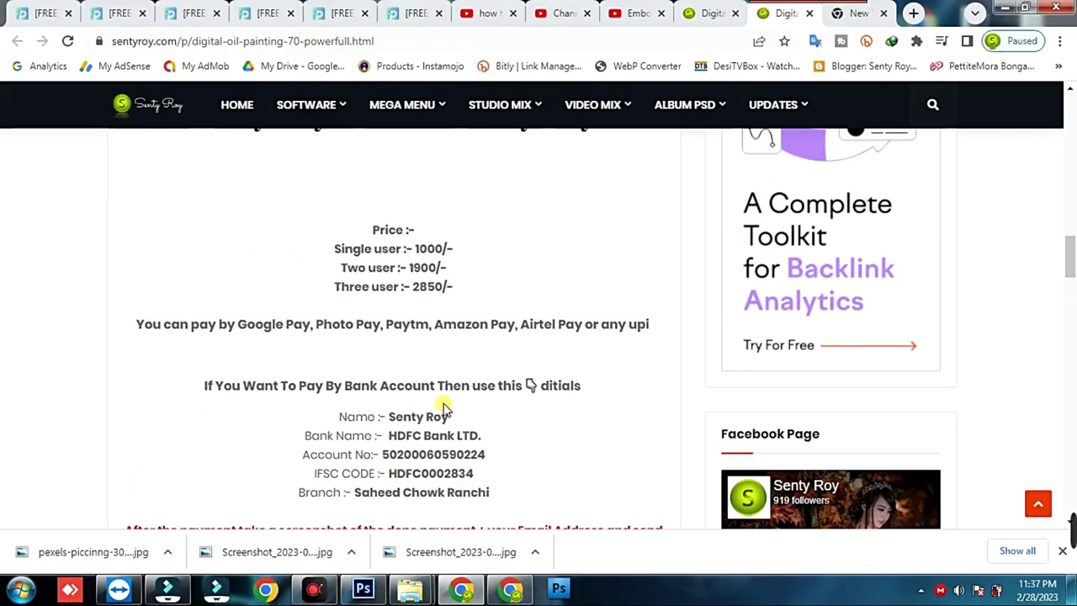
{"action": "scroll", "coordinate": [440, 407], "scroll_direction": "up", "scroll_amount": 3}
{"action": "scroll", "coordinate": [480, 395], "scroll_direction": "up", "scroll_amount": 2}
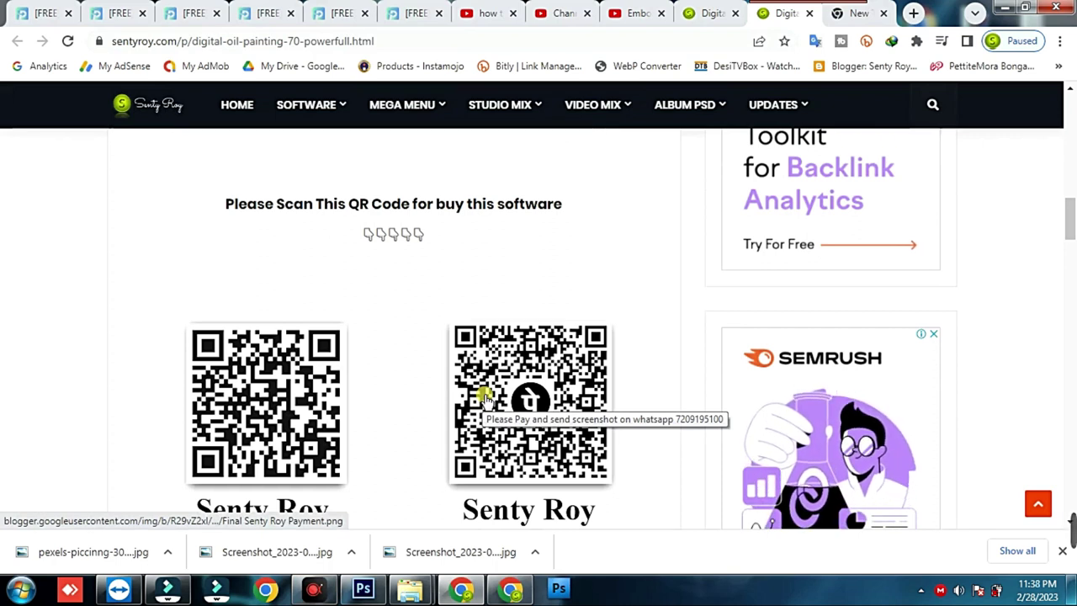
{"action": "scroll", "coordinate": [484, 396], "scroll_direction": "up", "scroll_amount": 5}
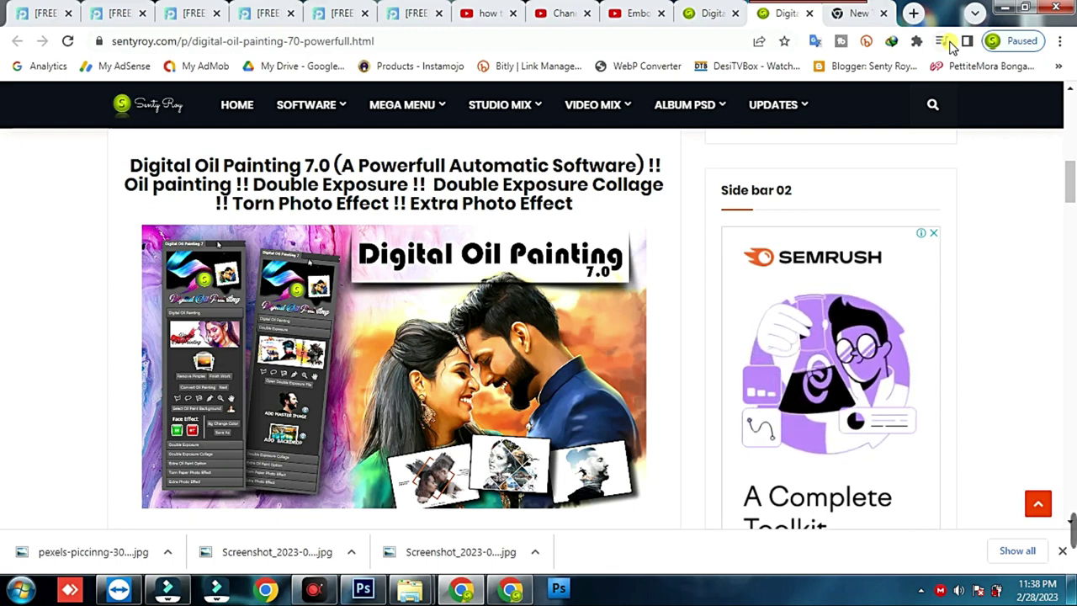
{"action": "left_click", "coordinate": [1005, 12]}
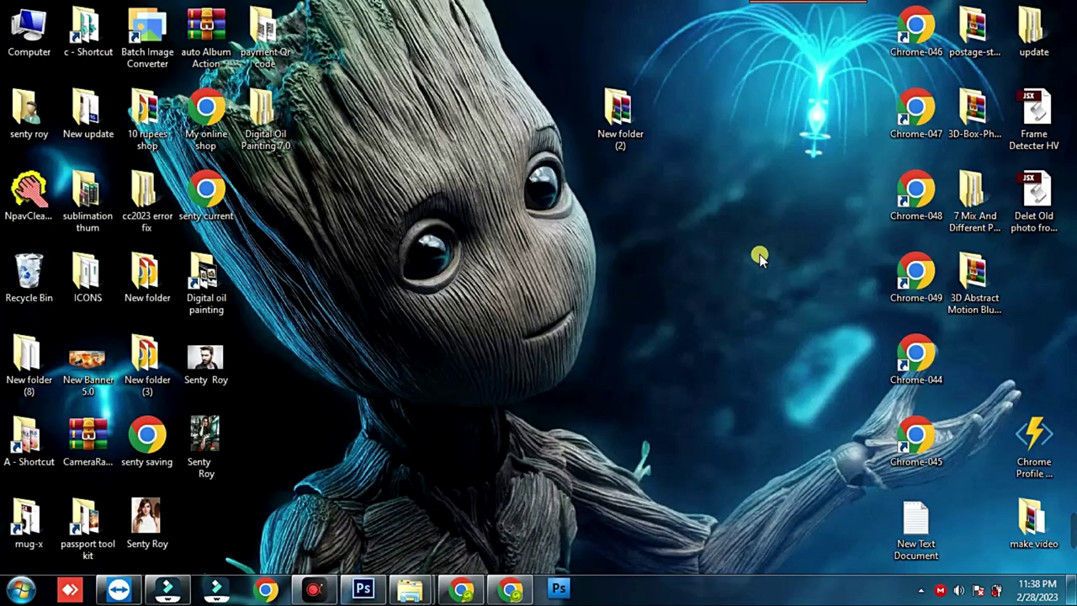